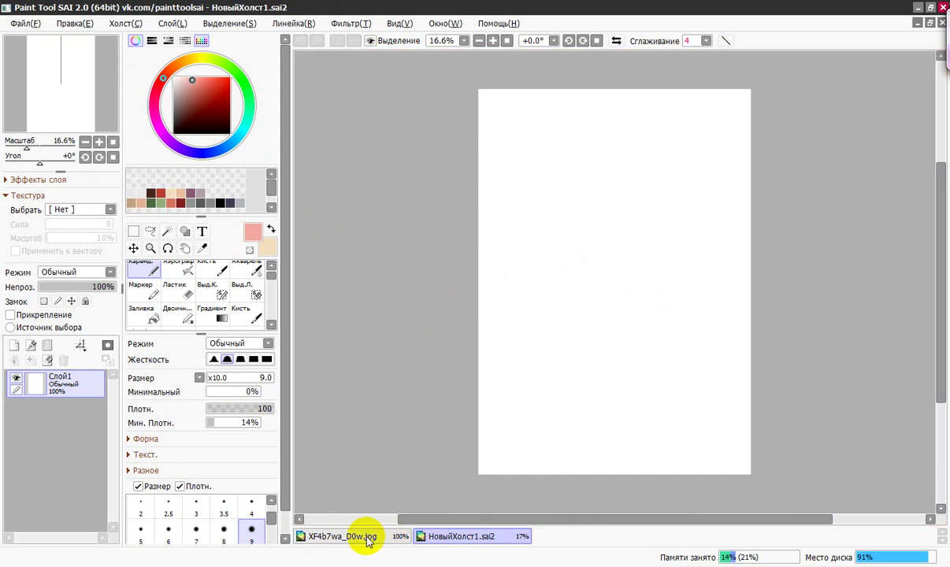
In XF4b7wa_D0w.jpg, select a full-height rectangle around the dark-haired character and copy it
left_click(362, 535)
left_click(133, 231)
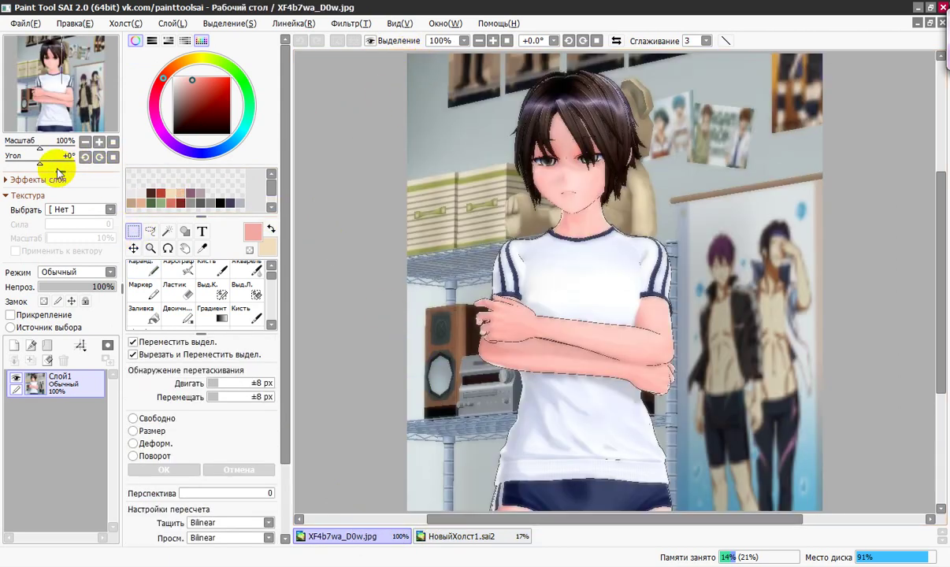
left_click_drag(38, 146, 38, 145)
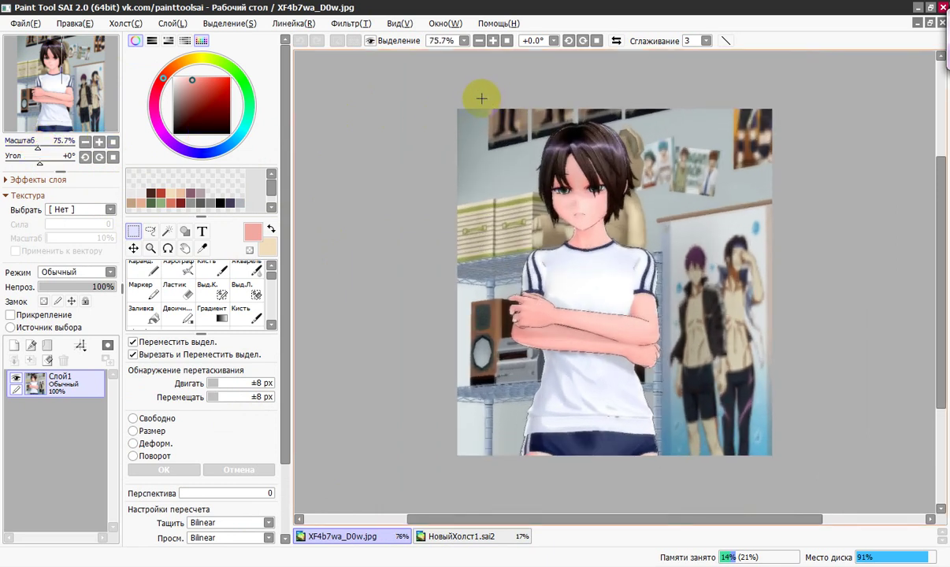
left_click_drag(481, 99, 718, 469)
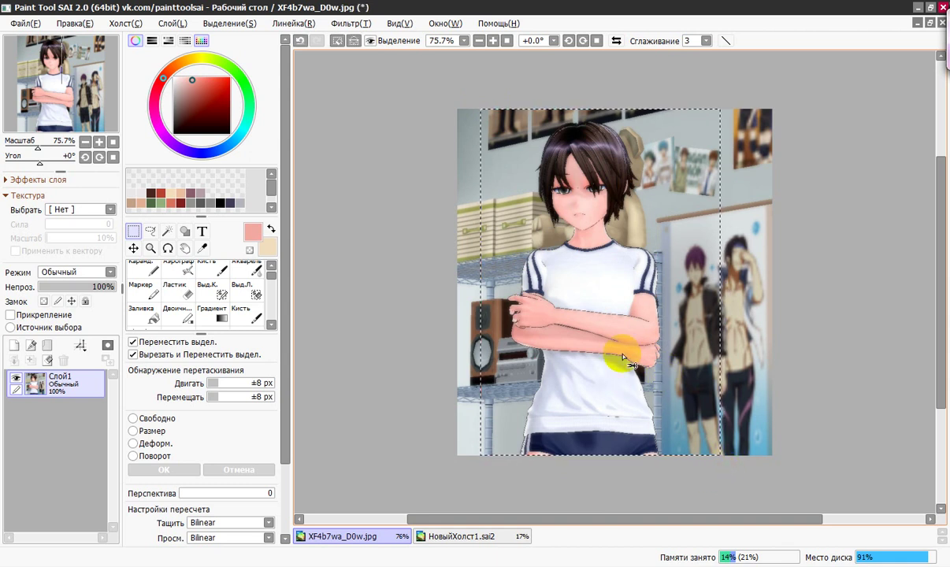
left_click(76, 24)
left_click(100, 94)
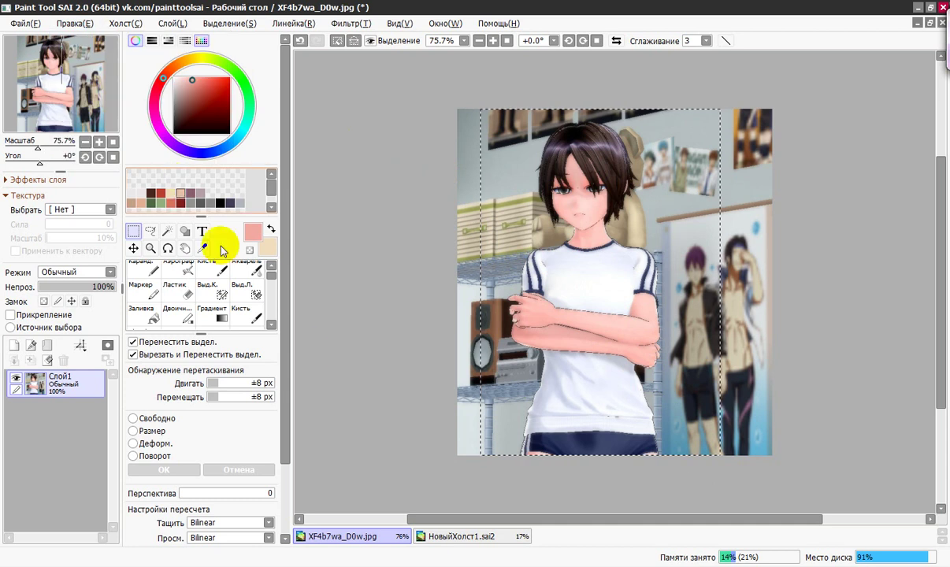
Paste the copied character picture into the blank canvas НовыйХолст1.sai2
left_click(441, 538)
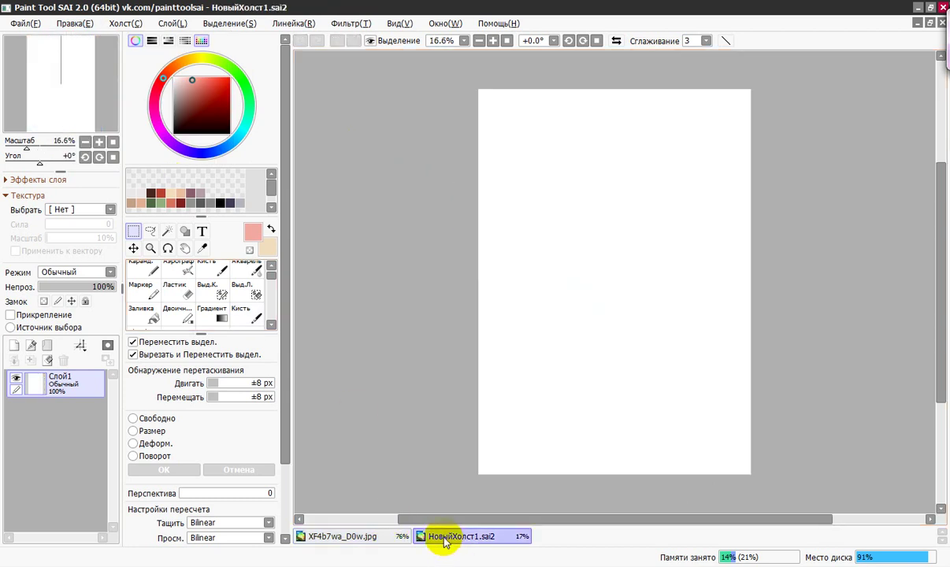
left_click(76, 24)
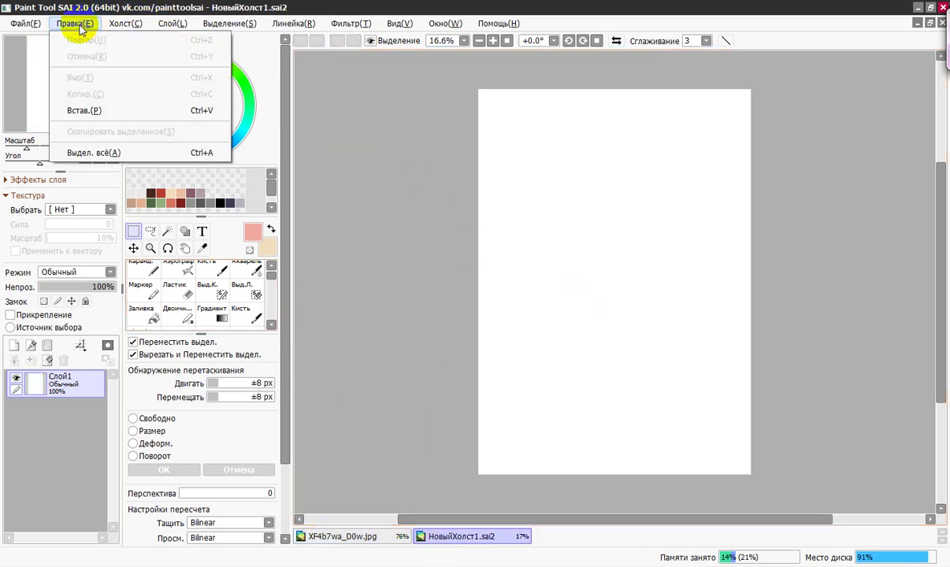
left_click(106, 112)
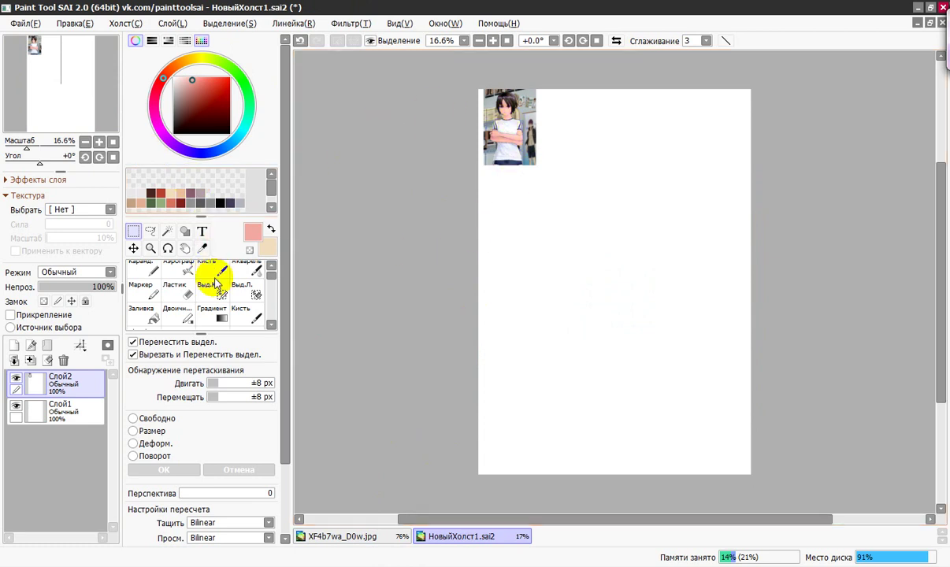
Scale the pasted picture proportionally until it fills nearly the whole canvas, and apply the transformation
left_click(152, 431)
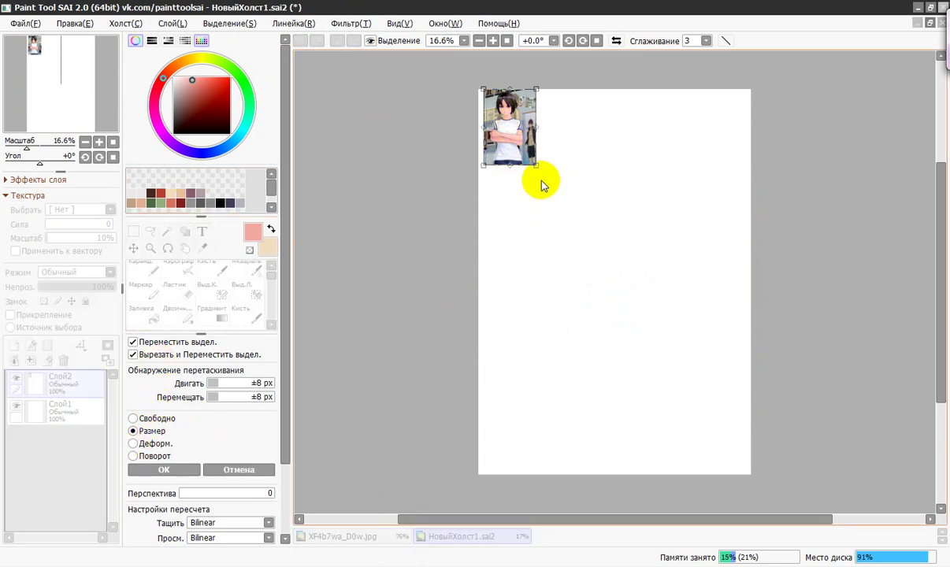
key("shift")
left_click_drag(538, 163, 779, 457)
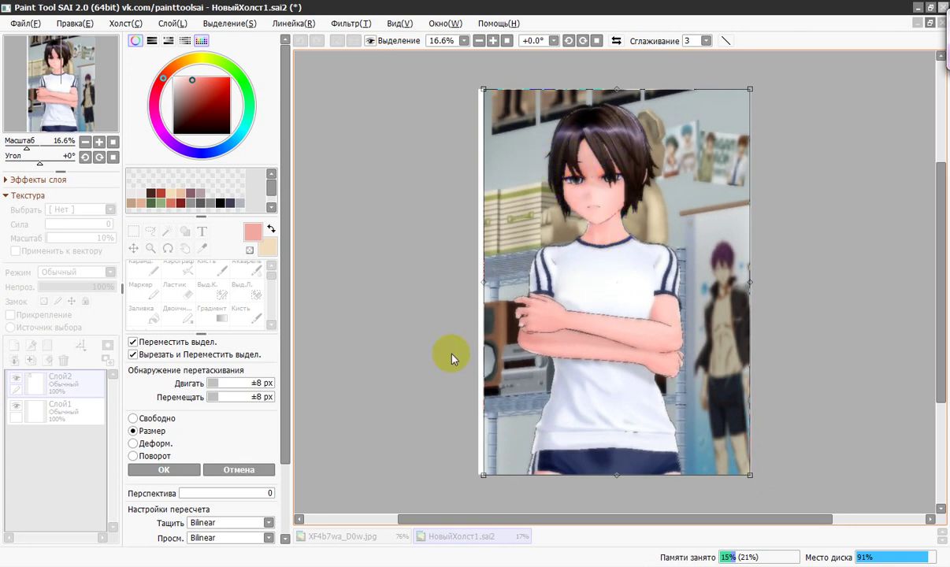
left_click(177, 471)
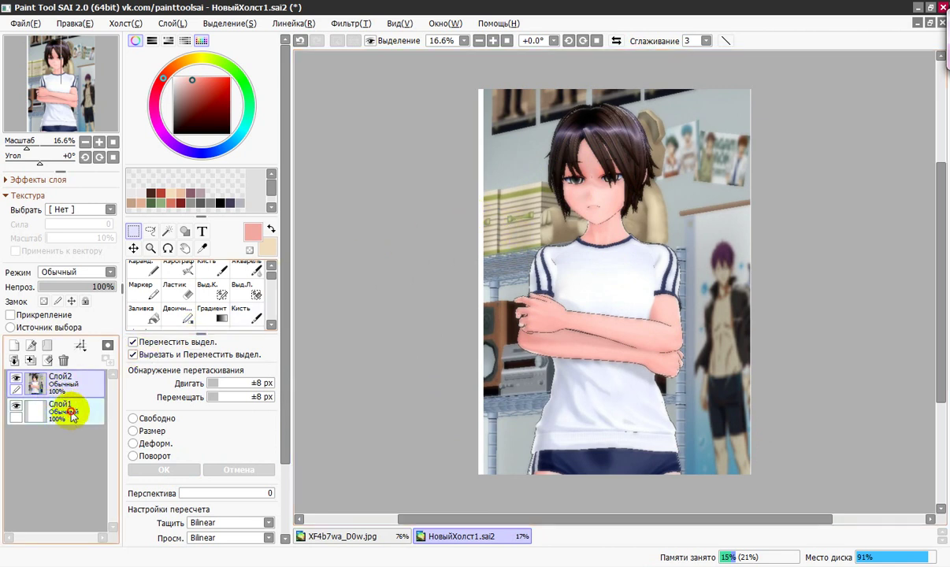
Move the blank layer Слой1 above the picture layer Слой2 and add a vector layer between them
left_click_drag(71, 411, 59, 364)
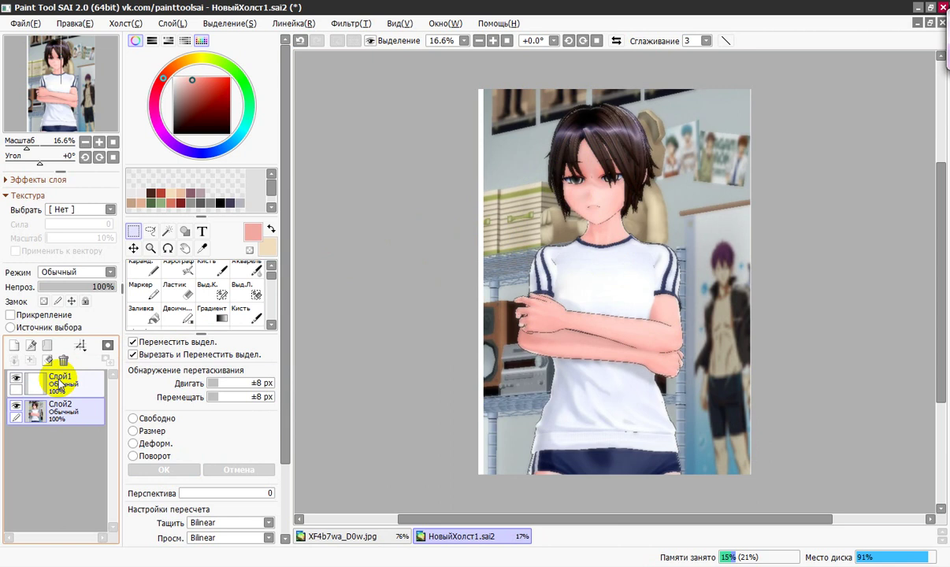
left_click(31, 347)
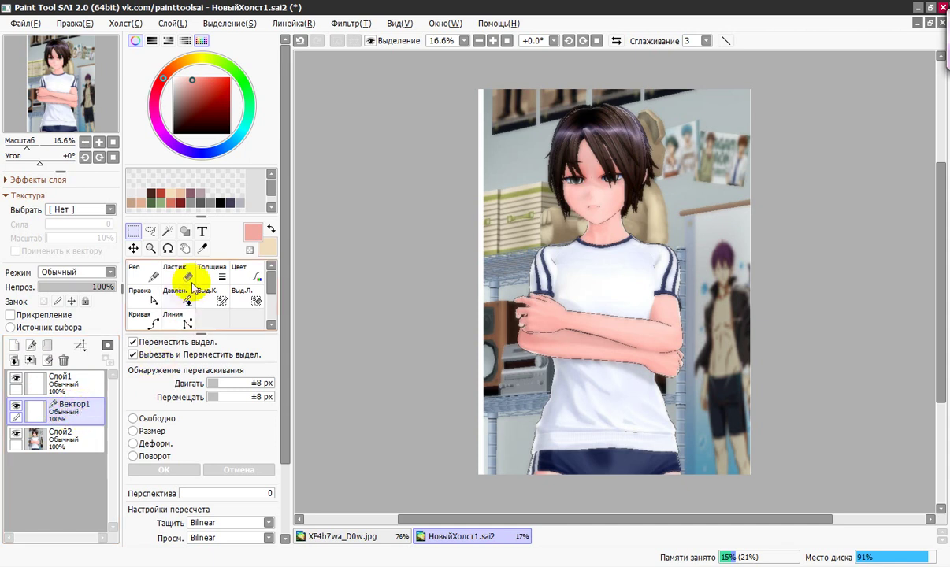
Trace the character's jawline from cheek to cheek around the chin with the Curve tool (Кривая) in near-black
left_click(146, 321)
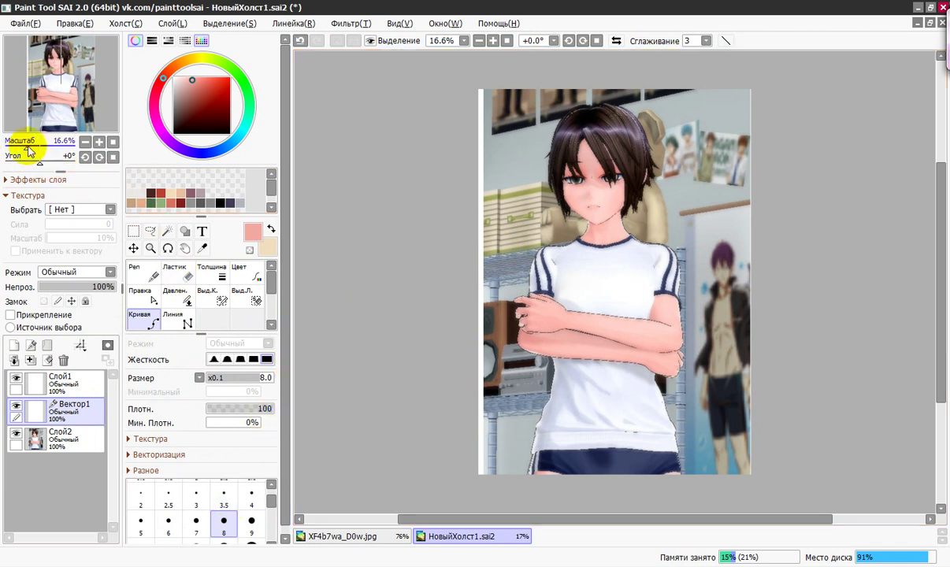
left_click_drag(29, 151, 35, 149)
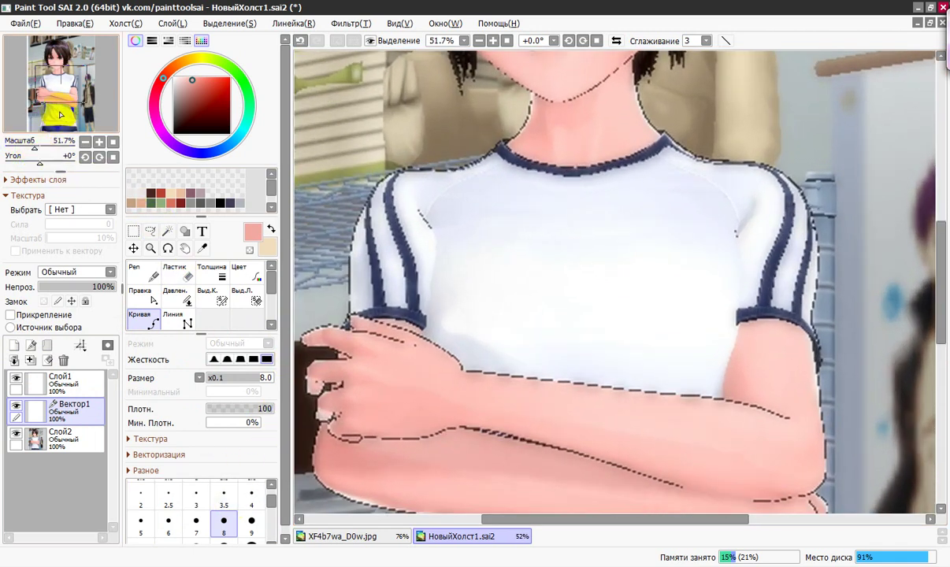
left_click_drag(61, 115, 61, 70)
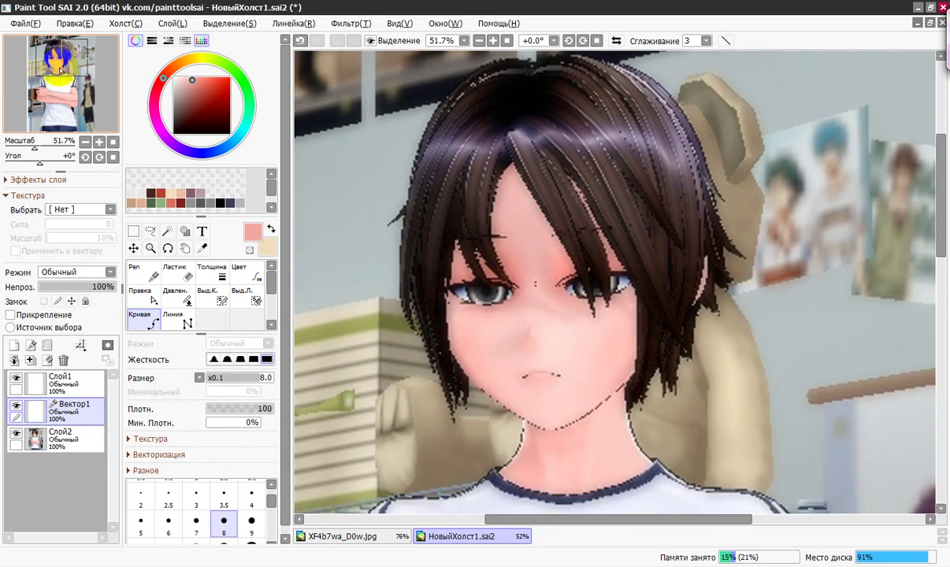
left_click(423, 338)
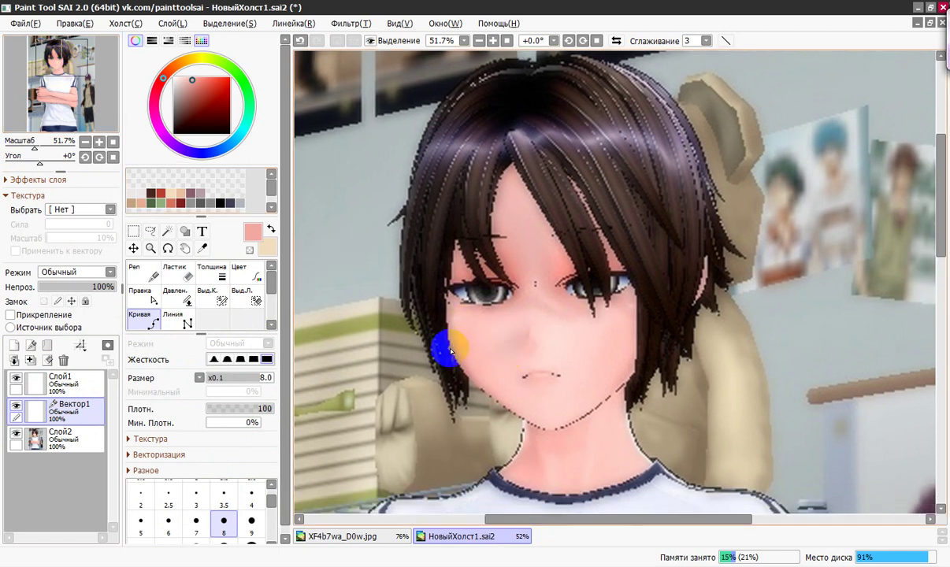
left_click(229, 130)
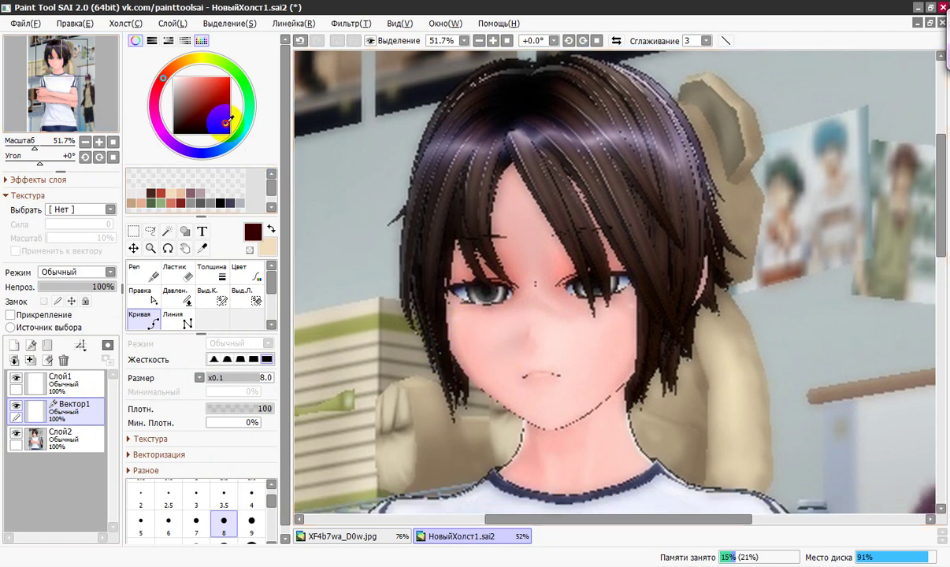
left_click(429, 340)
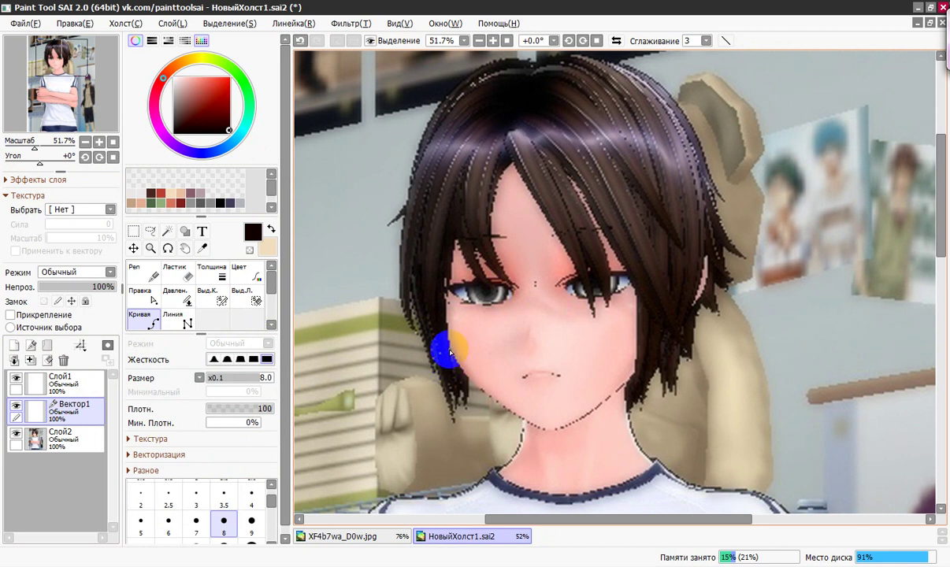
left_click(488, 407)
left_click(520, 416)
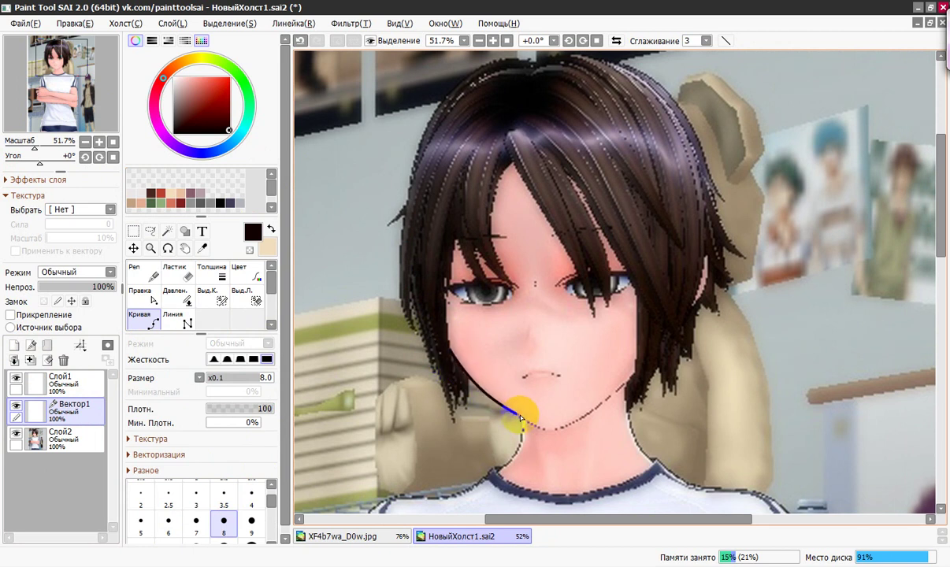
left_click(526, 421)
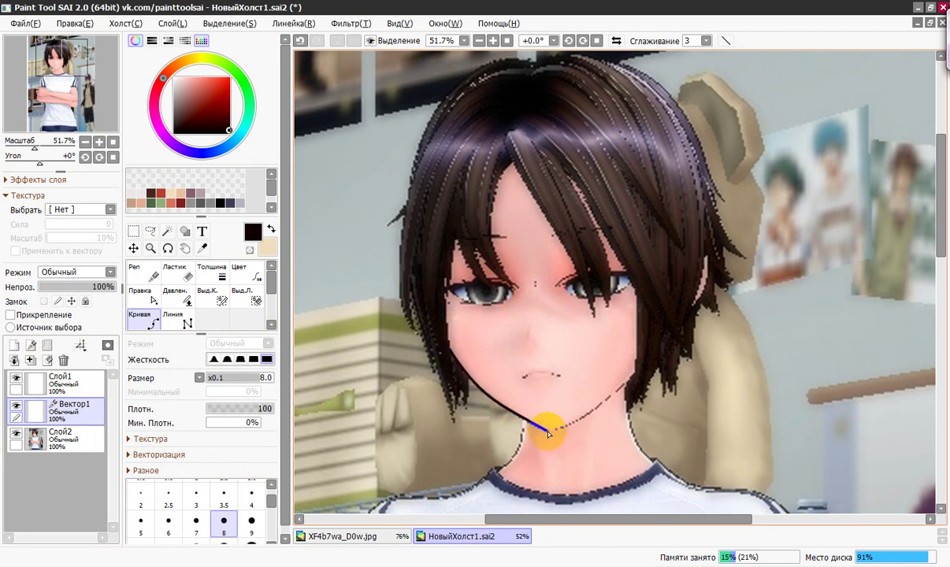
left_click(552, 433)
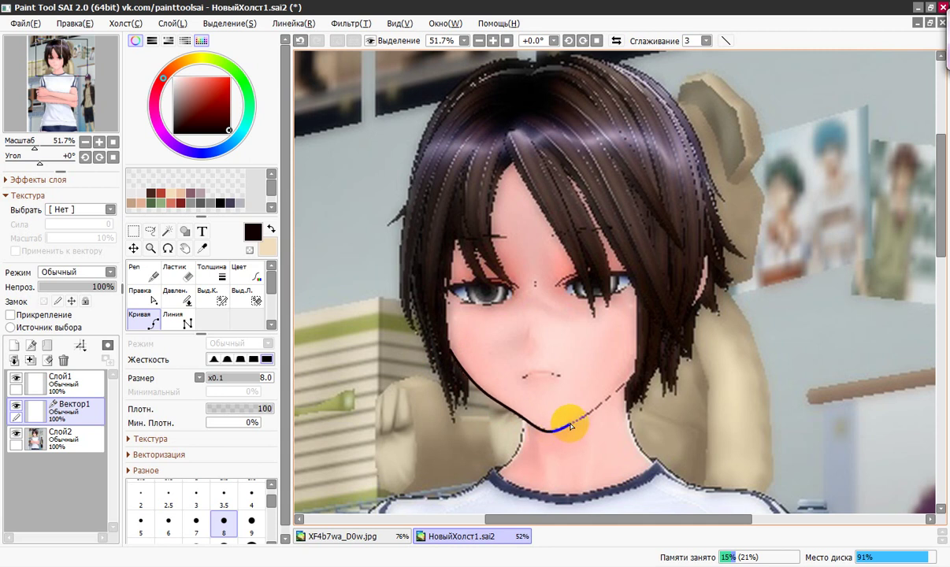
left_click(578, 416)
left_click(619, 386)
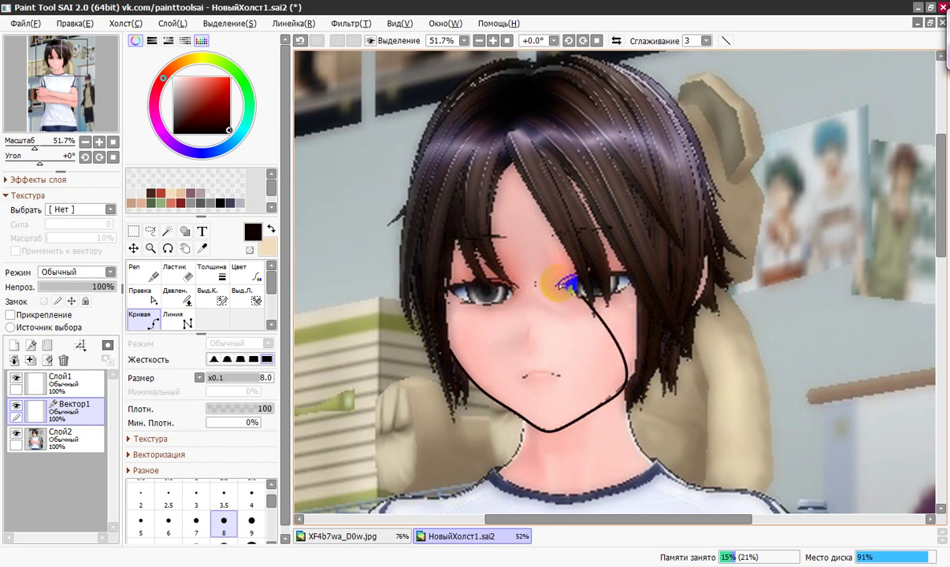
right_click(635, 371)
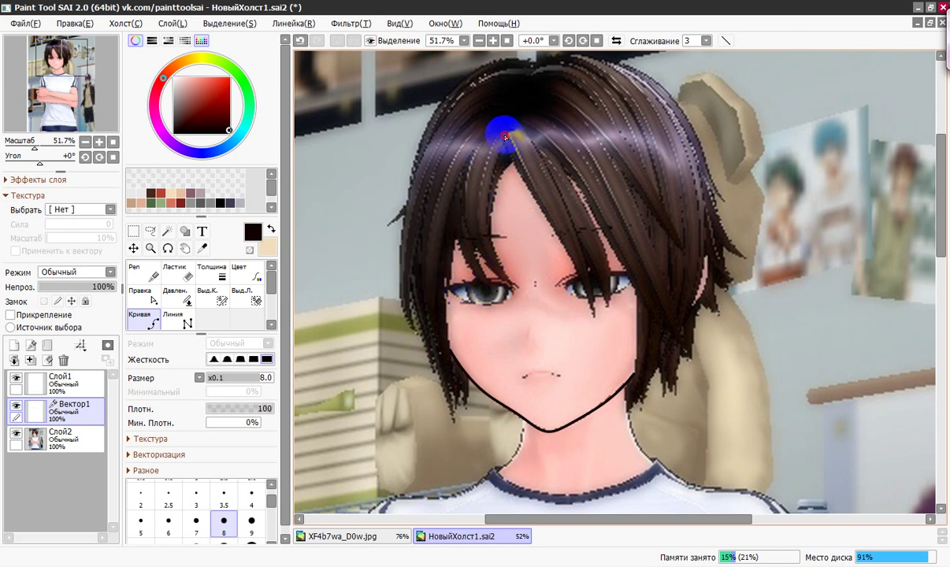
Trace the long fringe strands that run from the hair parting down to their pointed tips over the right-hand eye
left_click(509, 160)
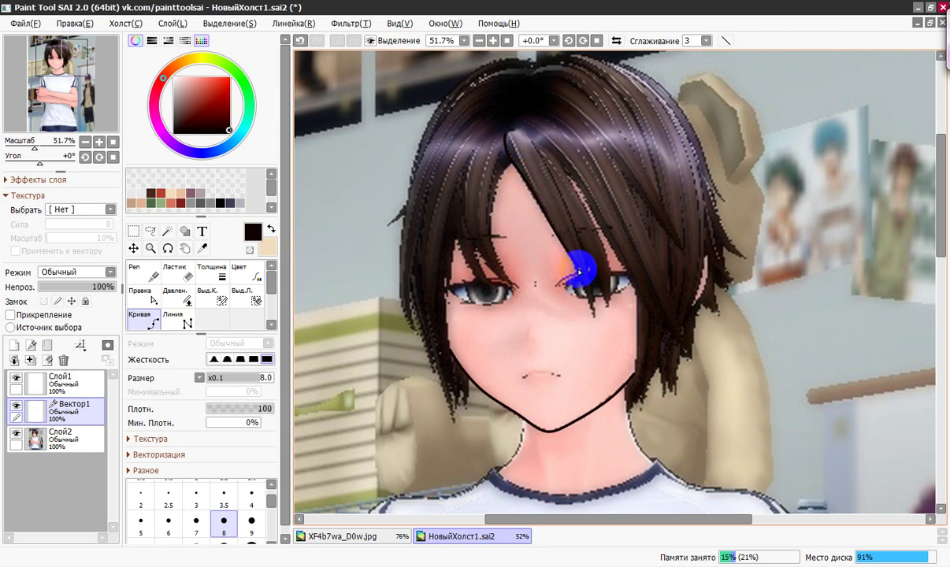
left_click_drag(579, 273, 596, 307)
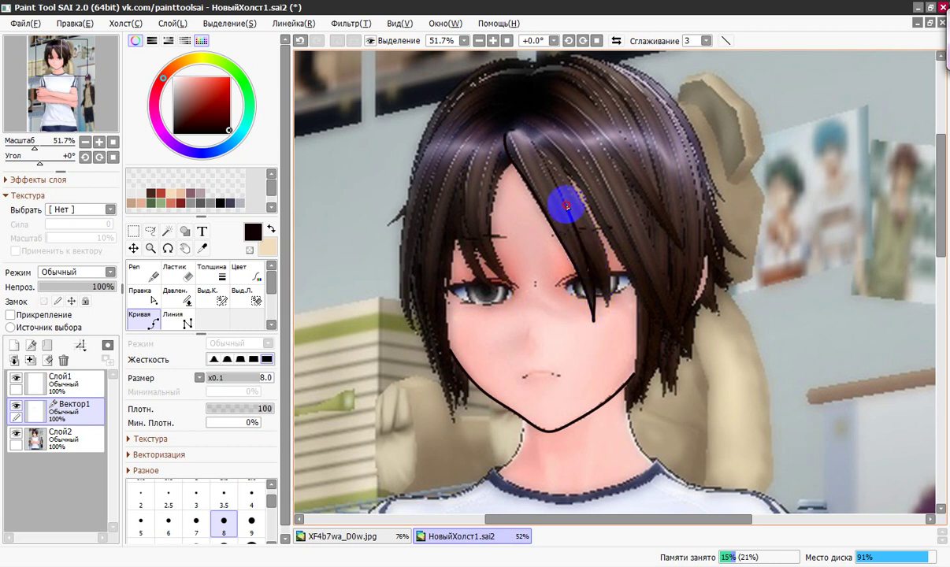
left_click(530, 138)
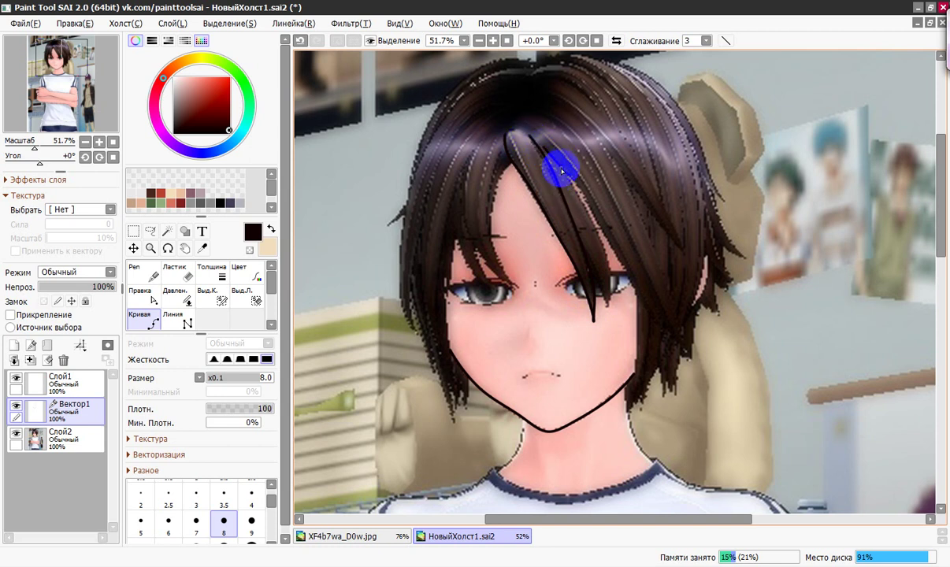
left_click(585, 212)
left_click(605, 252)
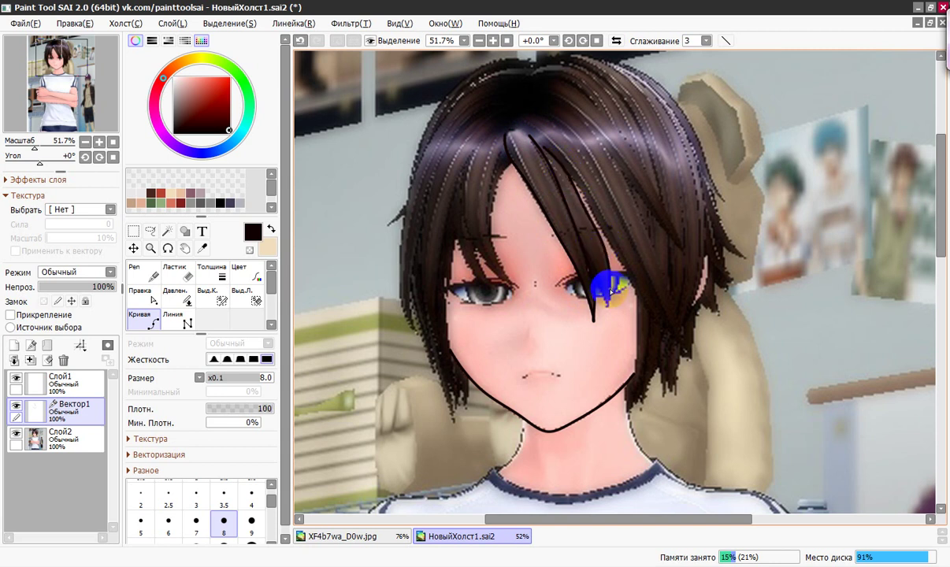
left_click(607, 314)
left_click(604, 298)
left_click(597, 279)
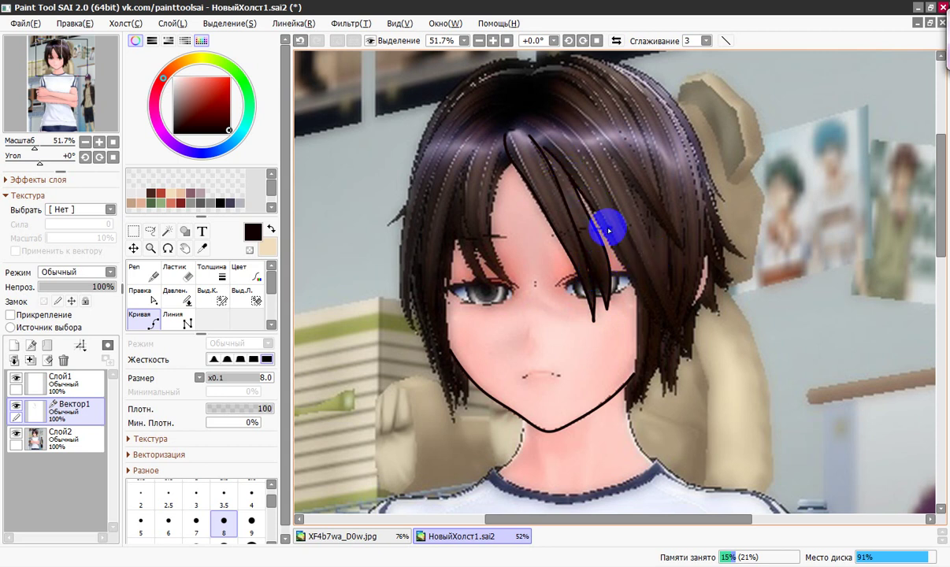
Trace the long hair strands that run from the parting down over the right-hand side of the head
left_click(626, 280)
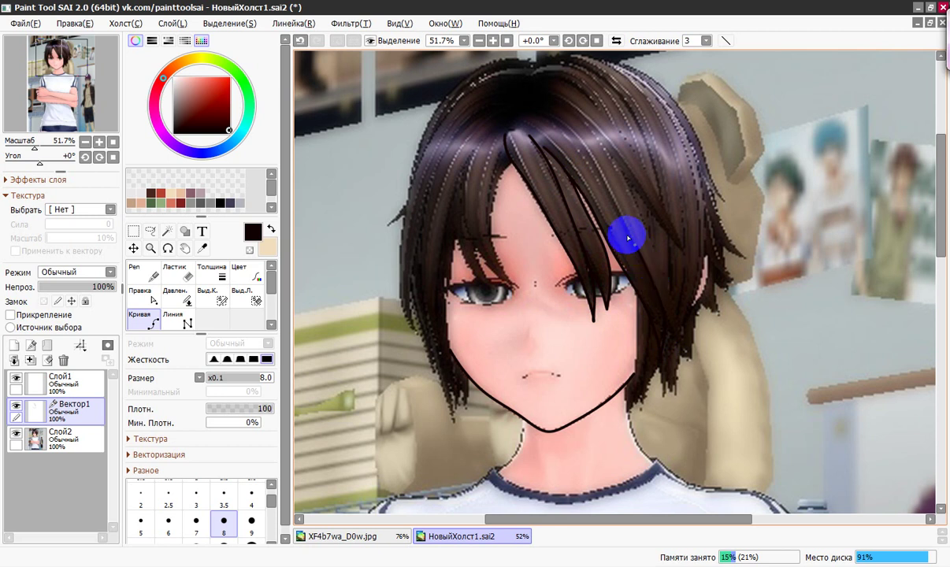
left_click(574, 134)
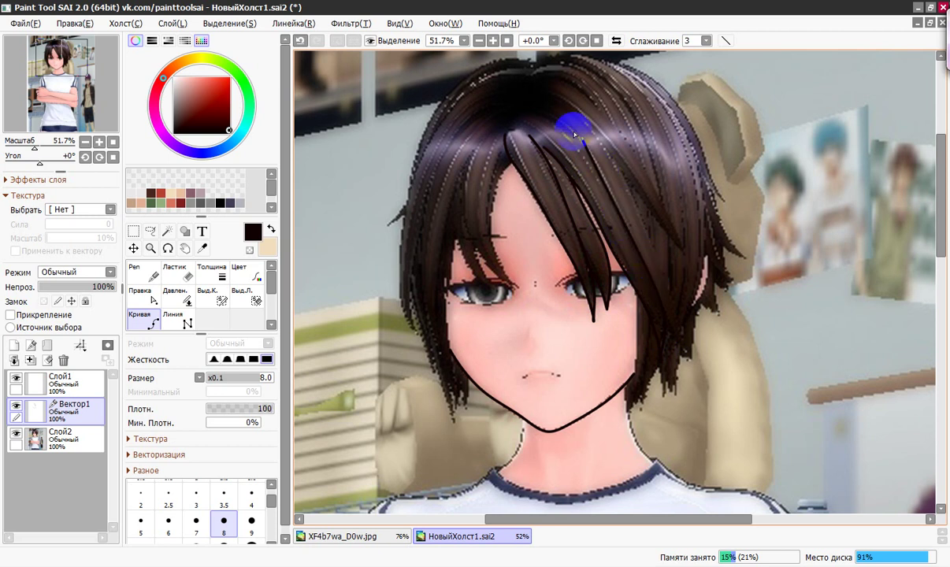
left_click(542, 117)
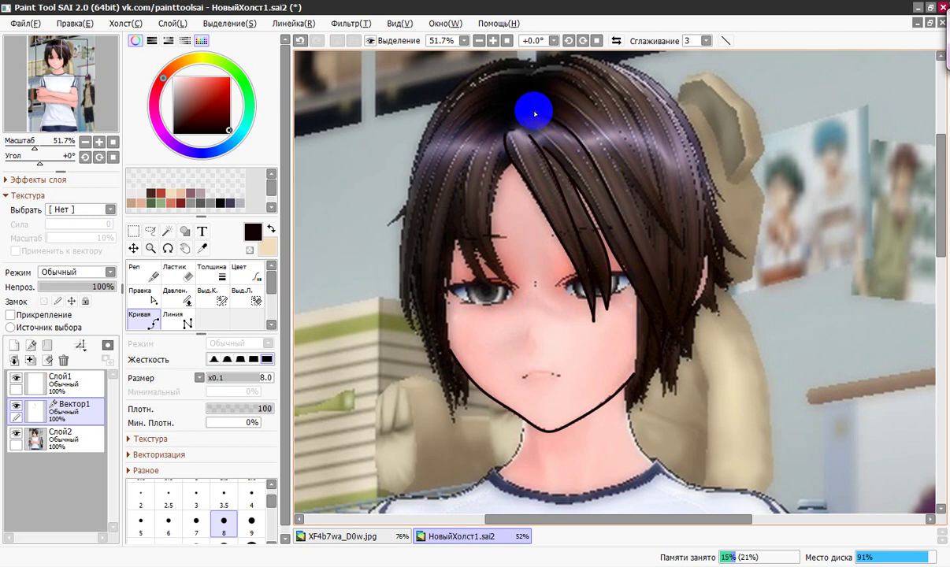
left_click(584, 122)
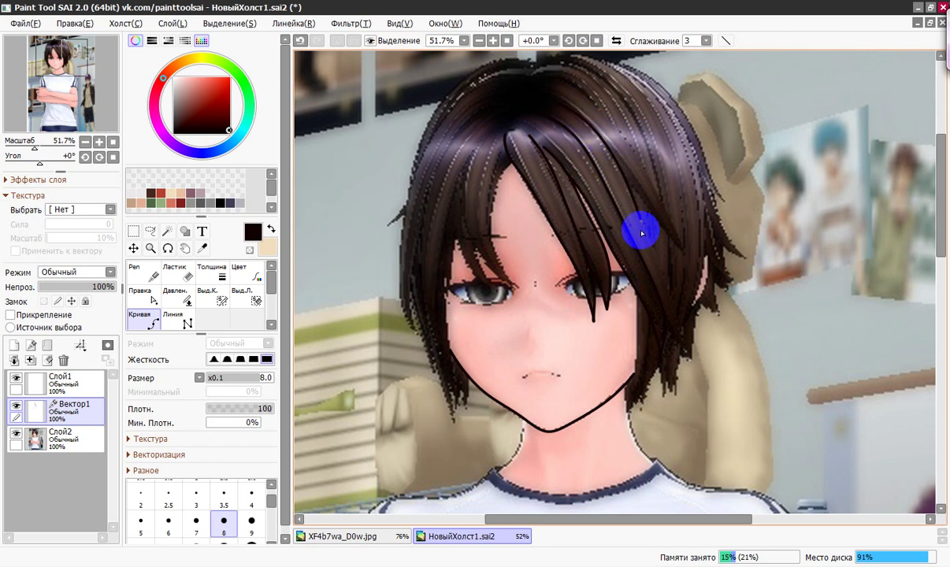
mouse_move(676, 311)
left_mouse_down()
mouse_move(679, 344)
mouse_move(668, 343)
mouse_move(670, 318)
mouse_move(627, 162)
mouse_move(600, 117)
mouse_move(554, 84)
mouse_move(608, 108)
mouse_move(686, 257)
mouse_move(622, 172)
mouse_move(598, 98)
mouse_move(534, 72)
mouse_move(557, 63)
mouse_move(576, 79)
mouse_move(653, 171)
mouse_move(674, 249)
mouse_move(671, 288)
mouse_move(624, 172)
mouse_move(552, 60)
mouse_move(529, 52)
mouse_move(599, 61)
mouse_move(641, 96)
mouse_move(671, 146)
mouse_move(689, 231)
mouse_move(681, 312)
mouse_move(681, 299)
left_mouse_up()
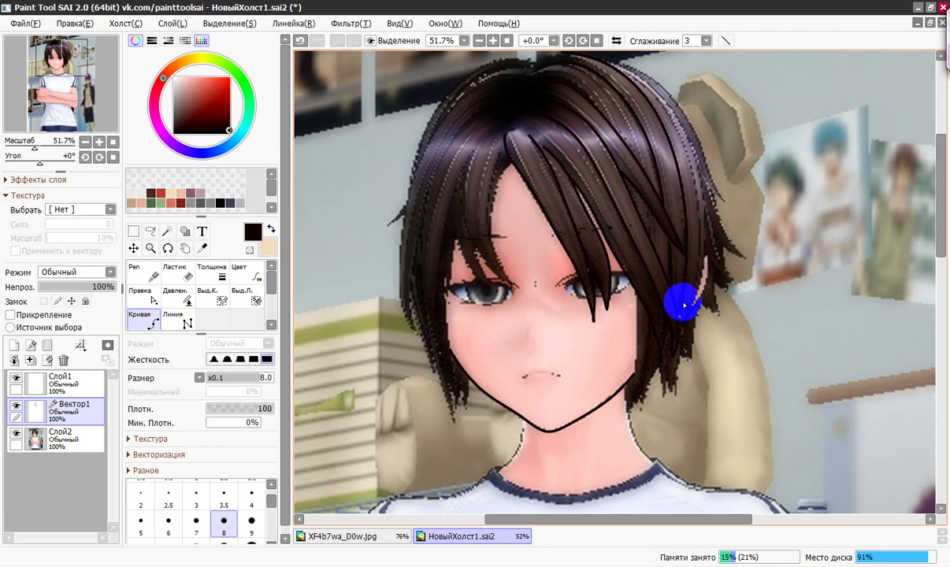
Trace the outer hair contour on the right-hand side from the crown down, including the spiky side tufts and the pointed ends beside the jaw
left_click_drag(941, 213, 942, 206)
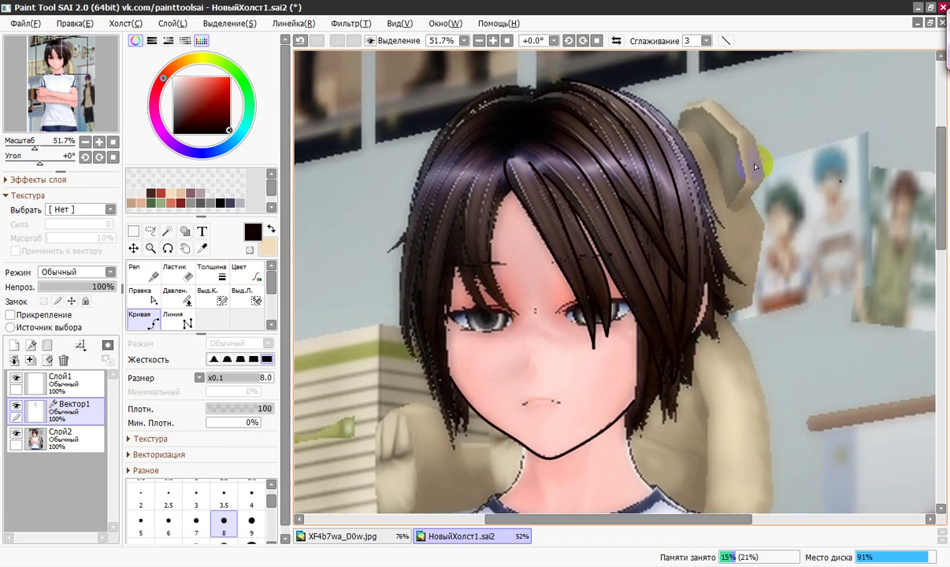
mouse_move(579, 122)
left_mouse_down()
mouse_move(551, 83)
mouse_move(589, 83)
mouse_move(669, 115)
mouse_move(676, 189)
mouse_move(725, 232)
left_mouse_up()
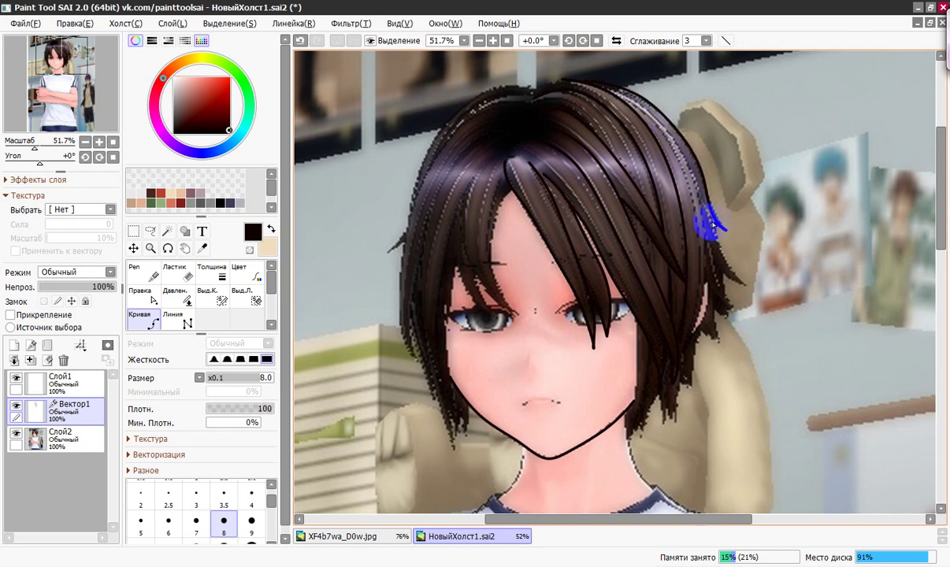
mouse_move(712, 223)
left_mouse_down()
mouse_move(667, 133)
mouse_move(607, 92)
mouse_move(661, 122)
mouse_move(702, 194)
mouse_move(716, 246)
mouse_move(684, 356)
left_mouse_up()
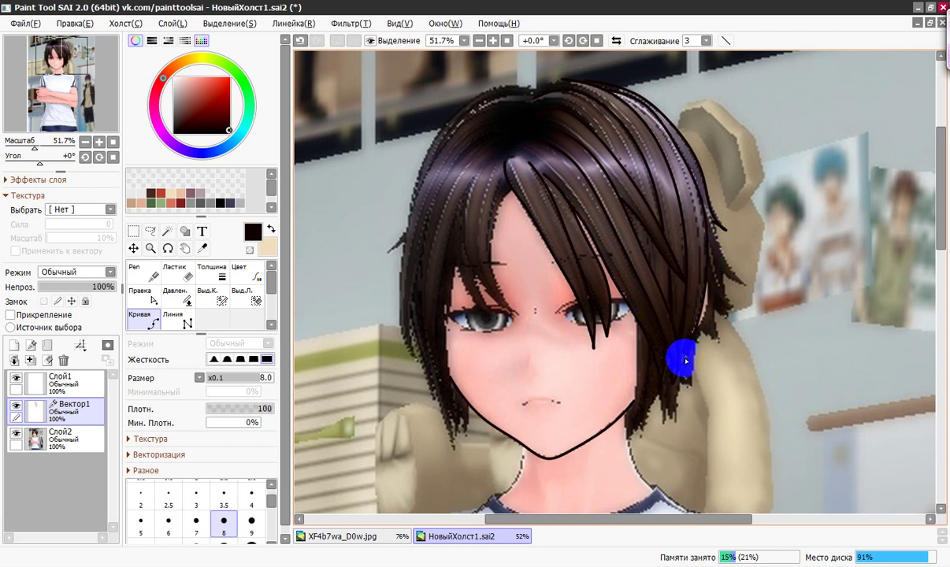
mouse_move(716, 234)
left_mouse_down()
mouse_move(707, 211)
mouse_move(719, 238)
left_mouse_up()
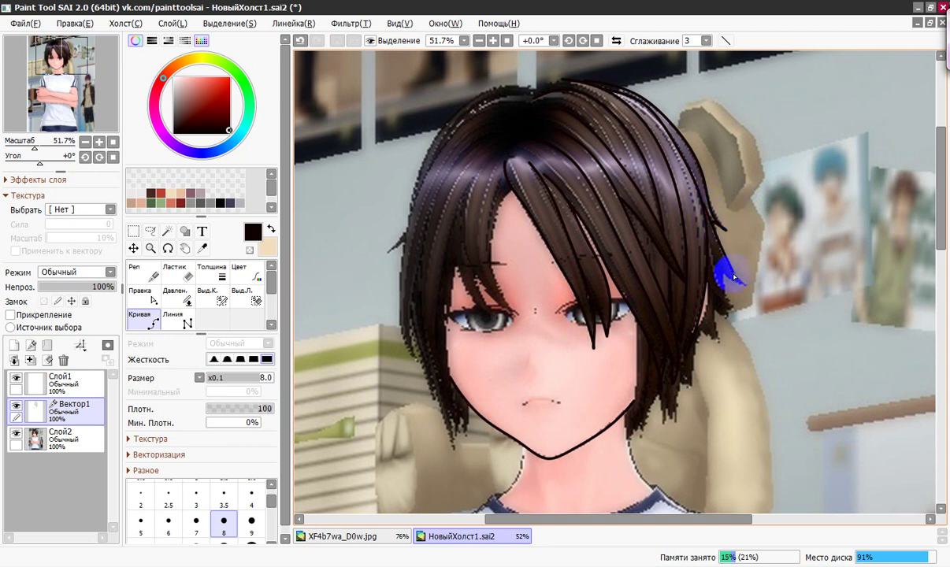
left_click(731, 271)
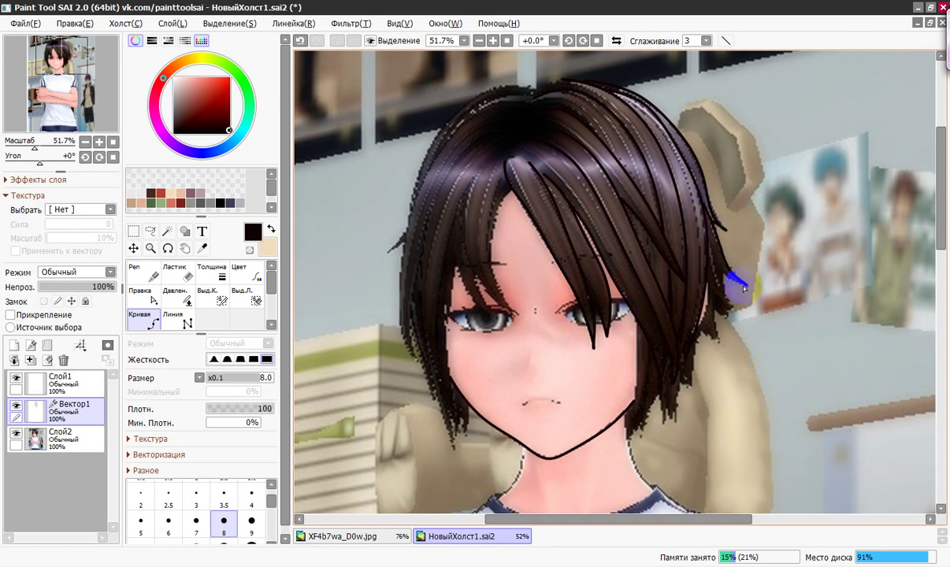
left_click(728, 280)
left_click(716, 267)
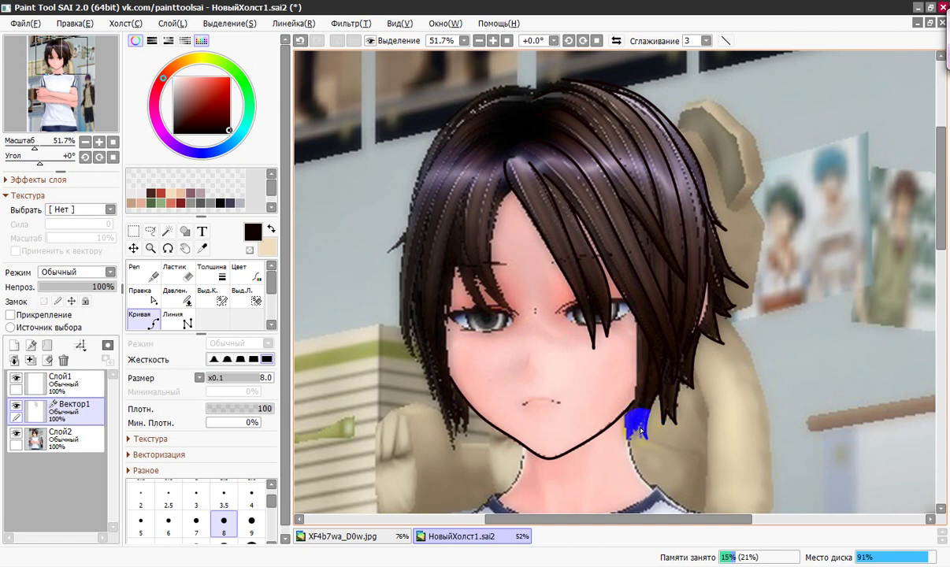
left_click(625, 439)
left_click(522, 419)
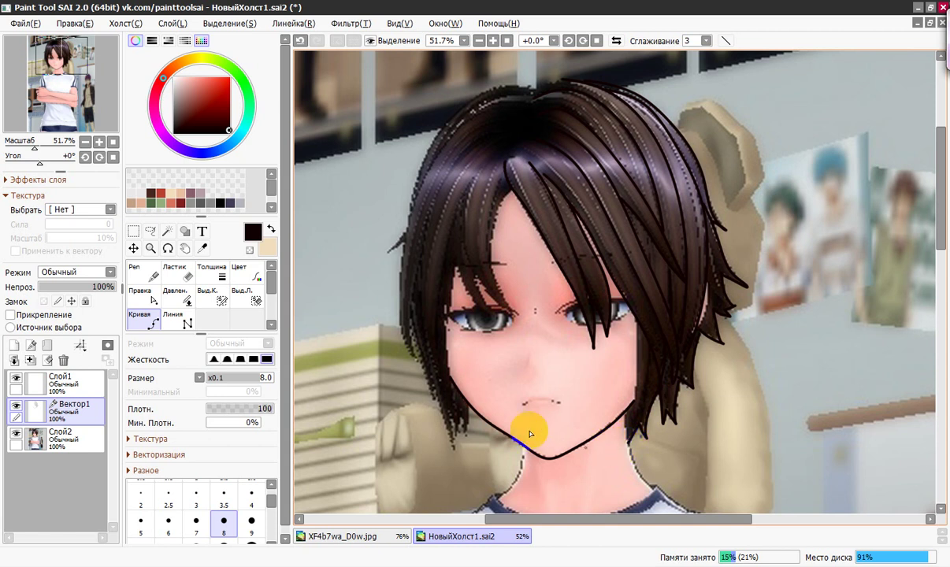
Trace the left-hand fringe strands from the parting to their tips over the eye, and the strands down that side of the head
left_click(508, 190)
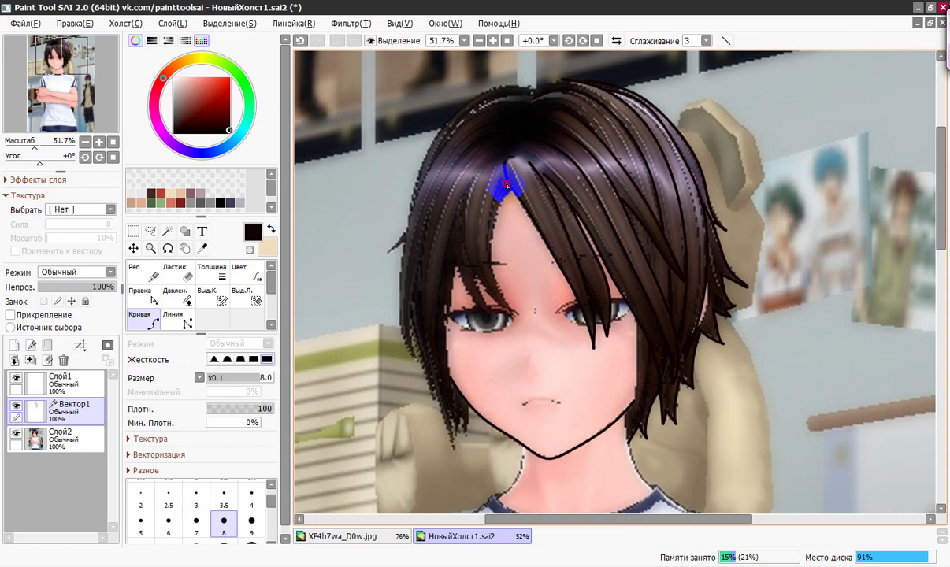
left_click(489, 236)
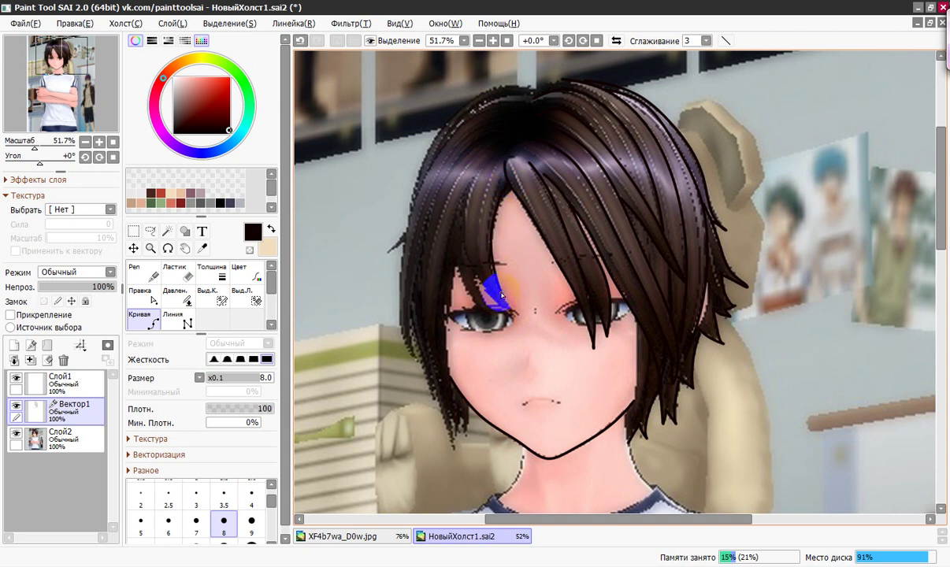
left_click(513, 317)
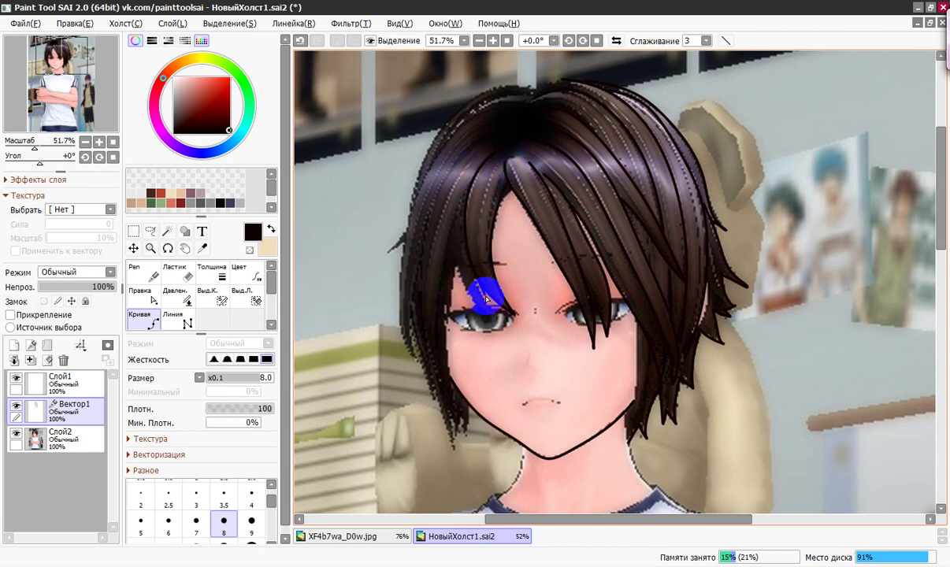
left_click(497, 323)
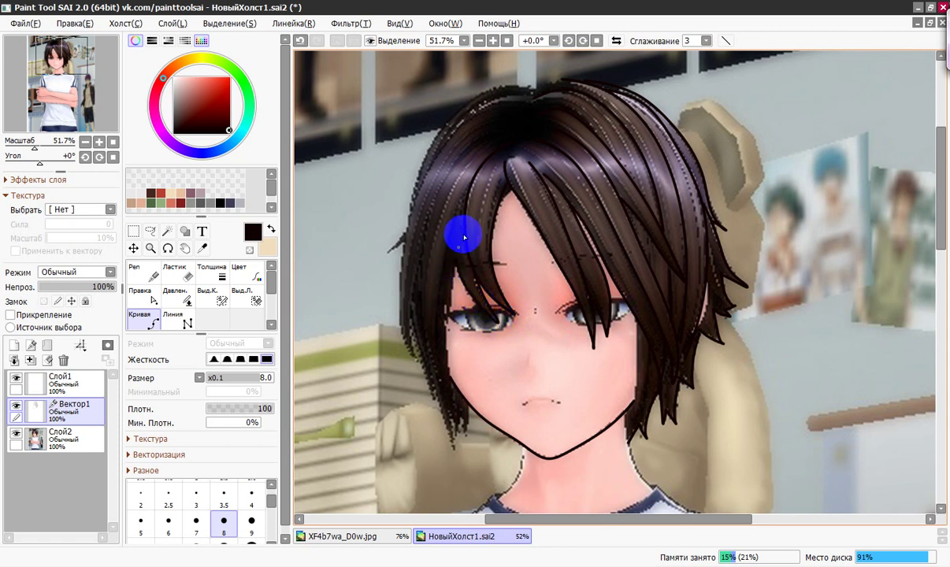
left_click(442, 323)
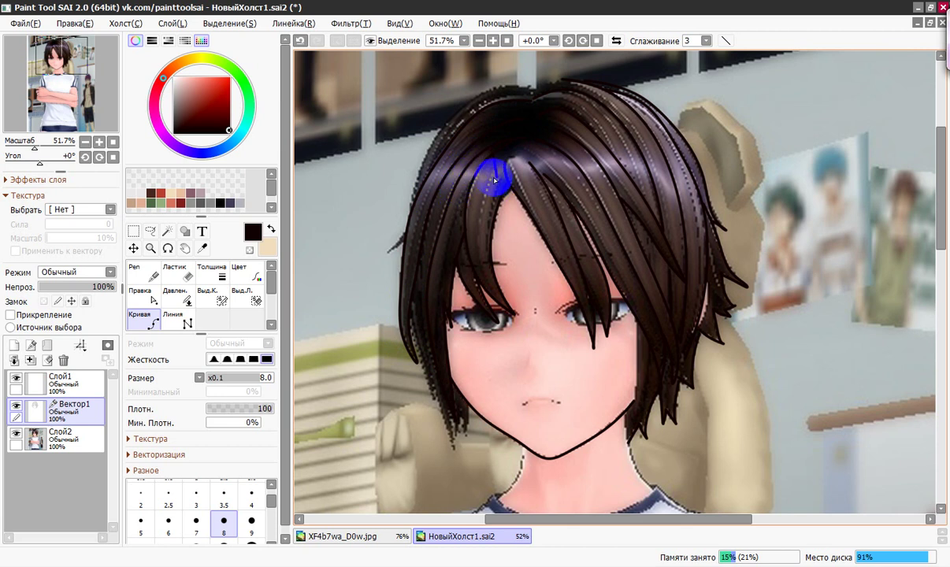
Undo the last strand at the parting, and trace the remaining hair lines, eyebrows, eyes, mouth and neck
left_click(300, 40)
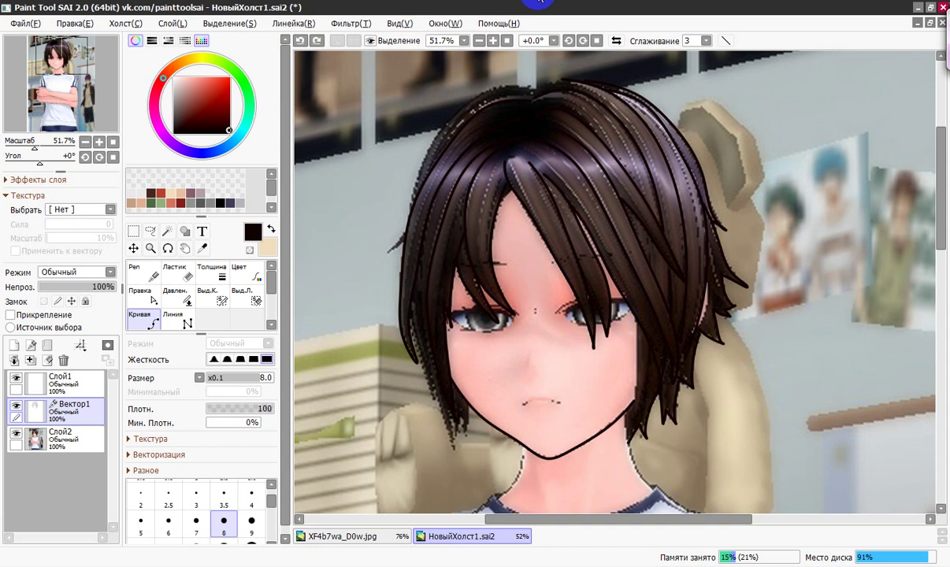
left_click(539, 16)
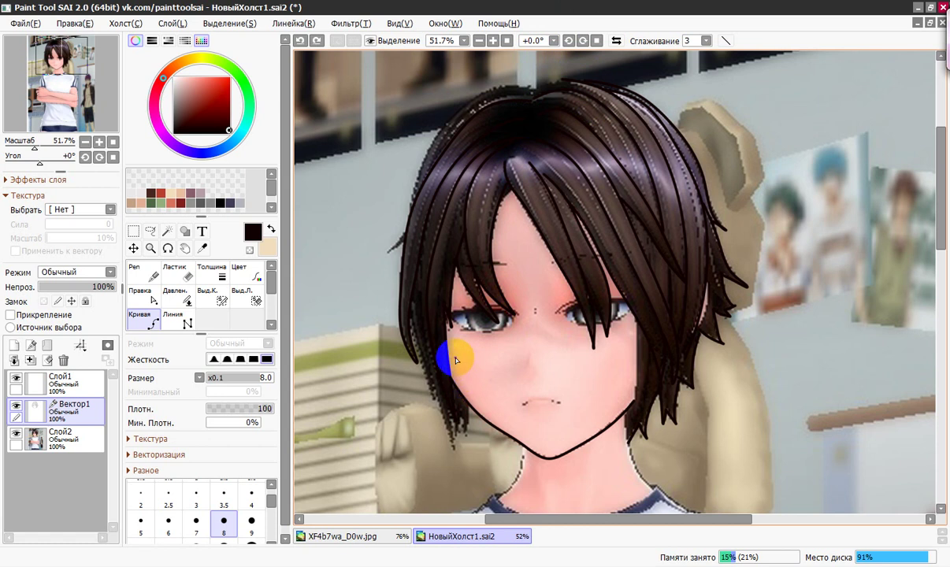
key("ctrl")
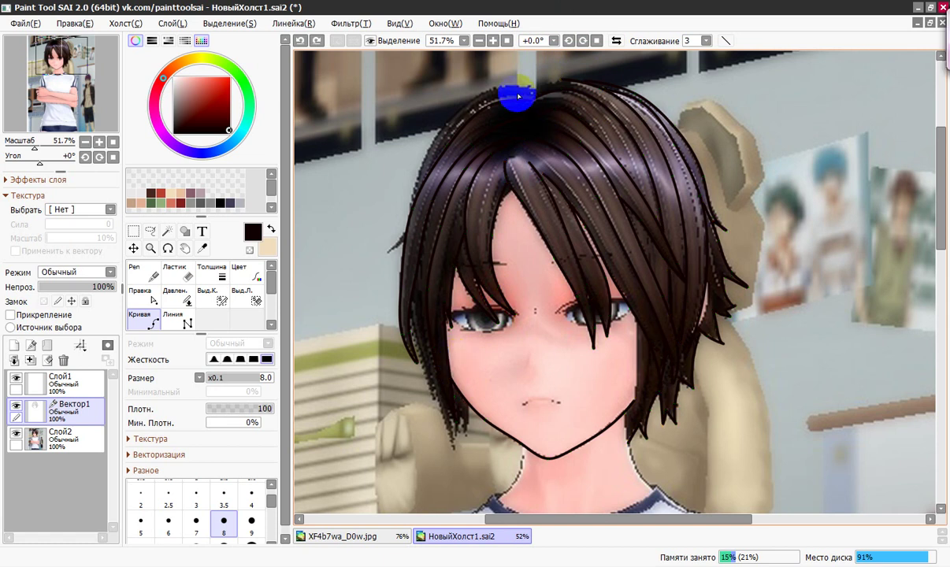
left_click(550, 0)
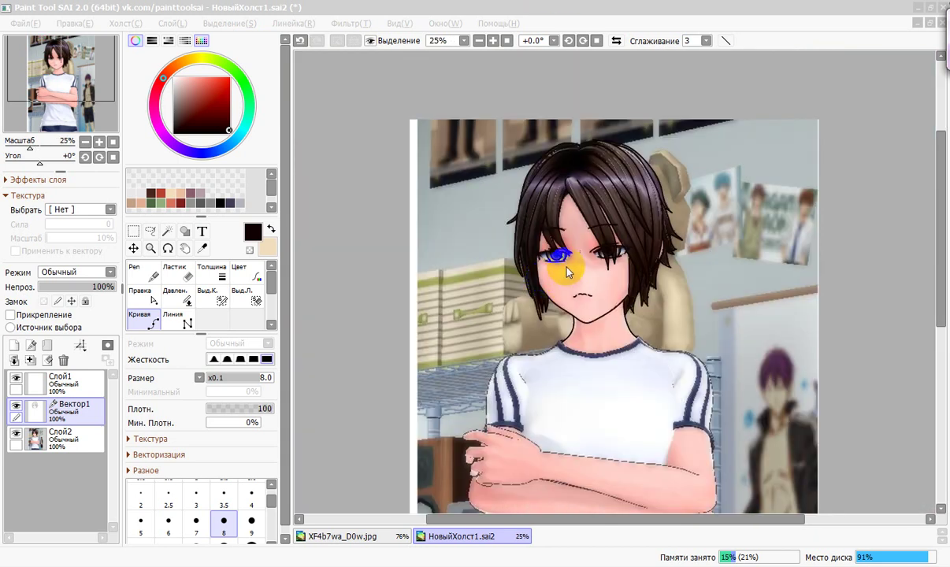
Hide the picture layer Слой2 so that only the vector line art is displayed
left_click(17, 435)
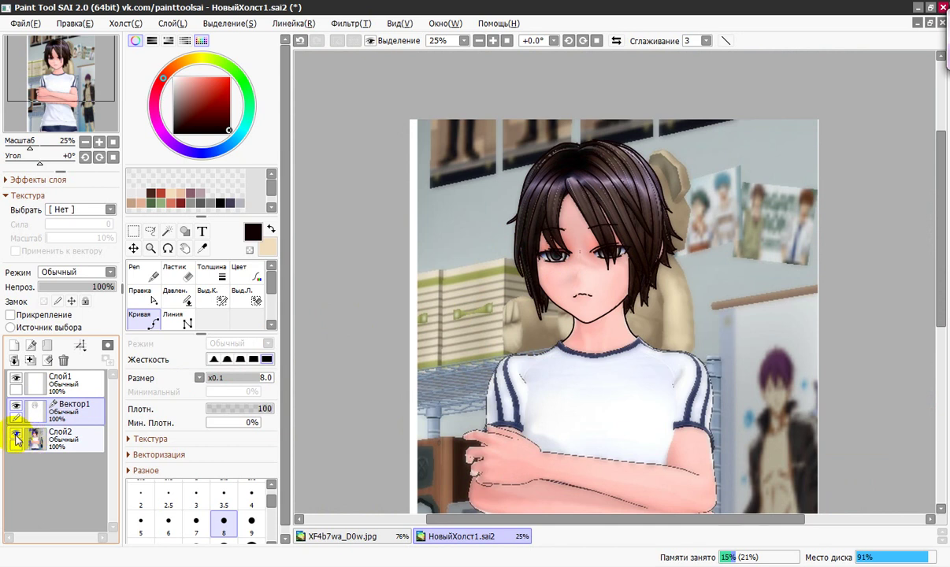
left_click(16, 434)
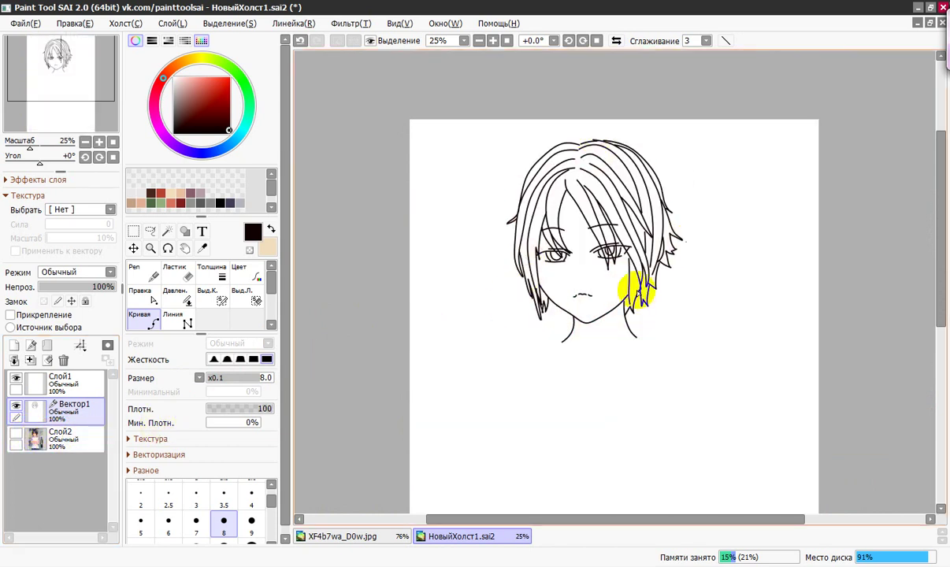
With the Правка tool in Двигать/Доб.Точку mode, sharpen the left-hand side tuft and reshape the upper ends of the fringe strands at the parting
left_click_drag(25, 144, 38, 145)
left_click_drag(54, 58, 48, 58)
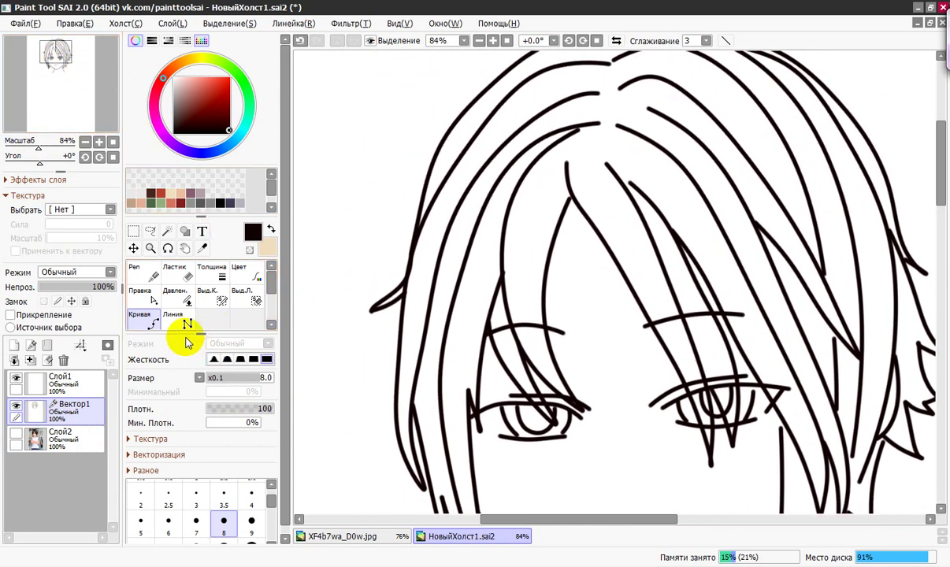
left_click(150, 299)
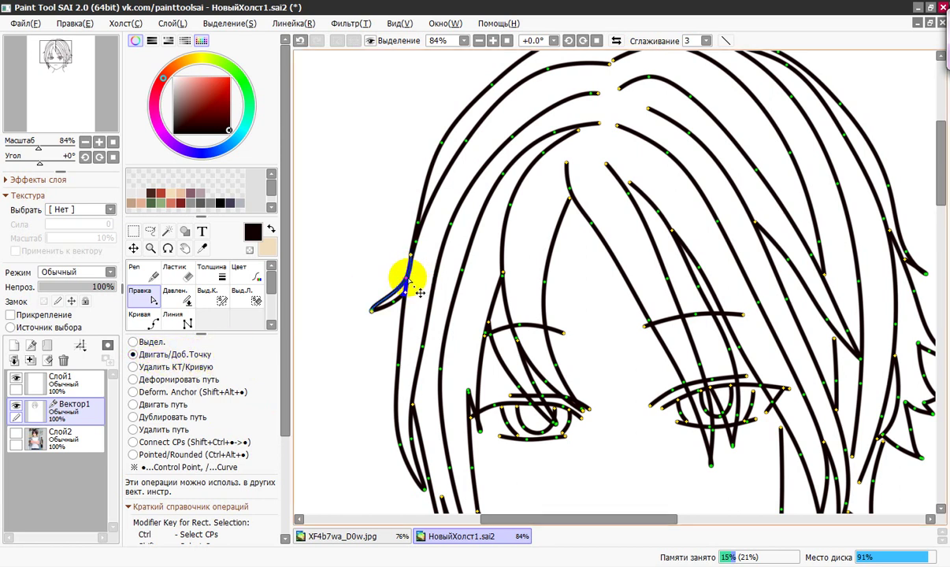
mouse_move(406, 277)
left_mouse_down()
mouse_move(398, 272)
mouse_move(371, 314)
left_mouse_up()
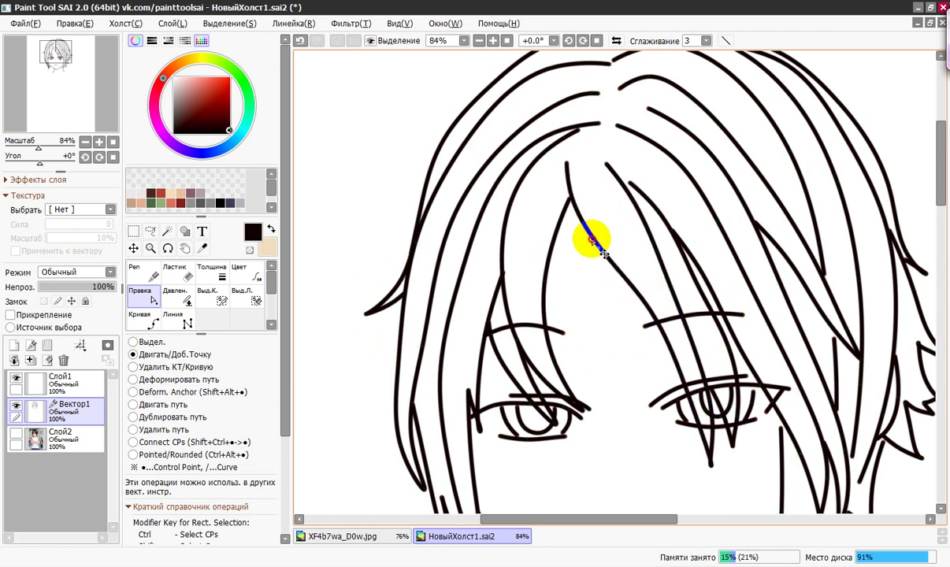
mouse_move(569, 157)
left_mouse_down()
mouse_move(582, 163)
mouse_move(567, 183)
mouse_move(564, 170)
mouse_move(572, 159)
mouse_move(567, 186)
mouse_move(600, 148)
mouse_move(585, 128)
mouse_move(596, 123)
mouse_move(546, 152)
mouse_move(515, 208)
mouse_move(505, 206)
mouse_move(513, 234)
left_mouse_up()
left_click(502, 275)
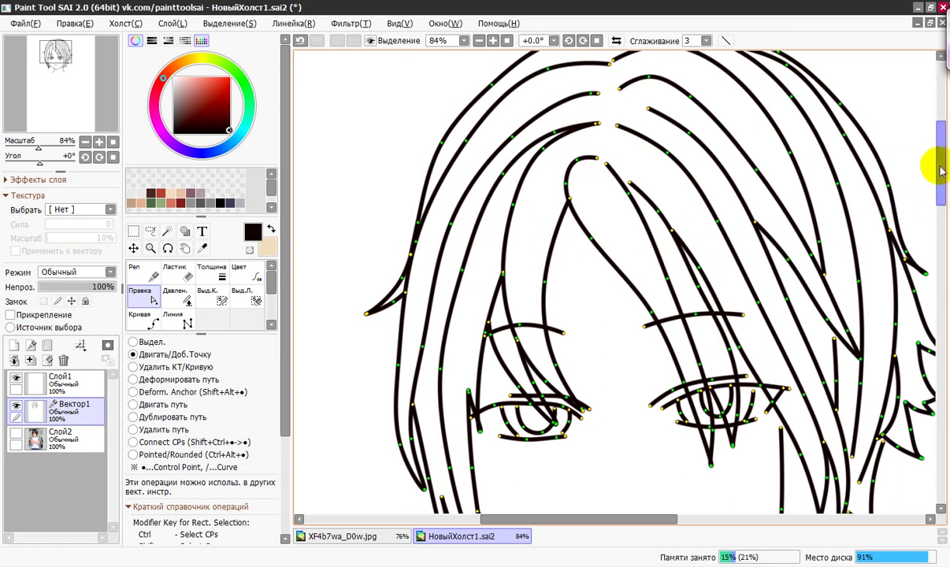
Move the control points of the crown curves to close the gap at the top of the parting and blend the outer contour into its neighbouring line
left_click_drag(58, 46, 82, 48)
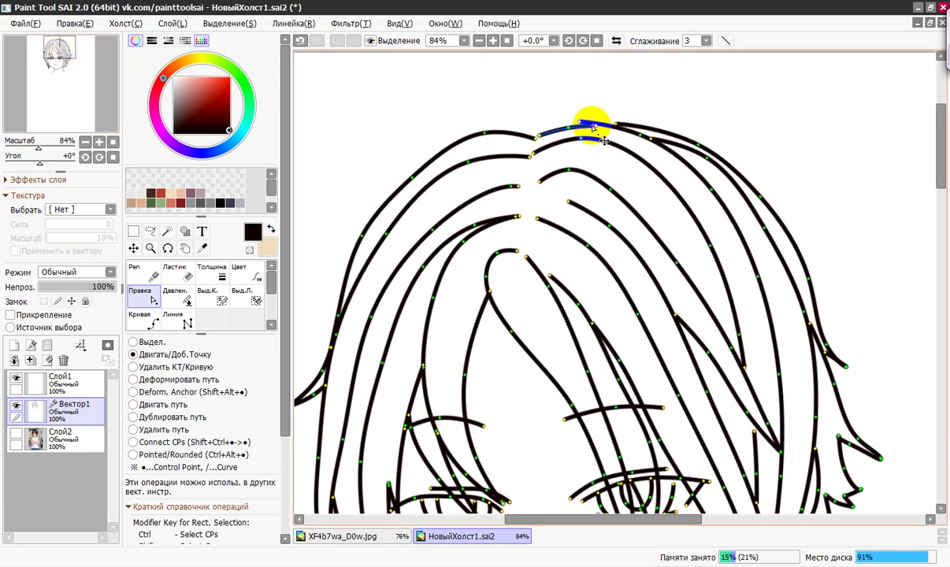
mouse_move(593, 127)
left_mouse_down()
mouse_move(561, 121)
mouse_move(533, 138)
mouse_move(568, 141)
mouse_move(594, 127)
mouse_move(576, 125)
left_mouse_up()
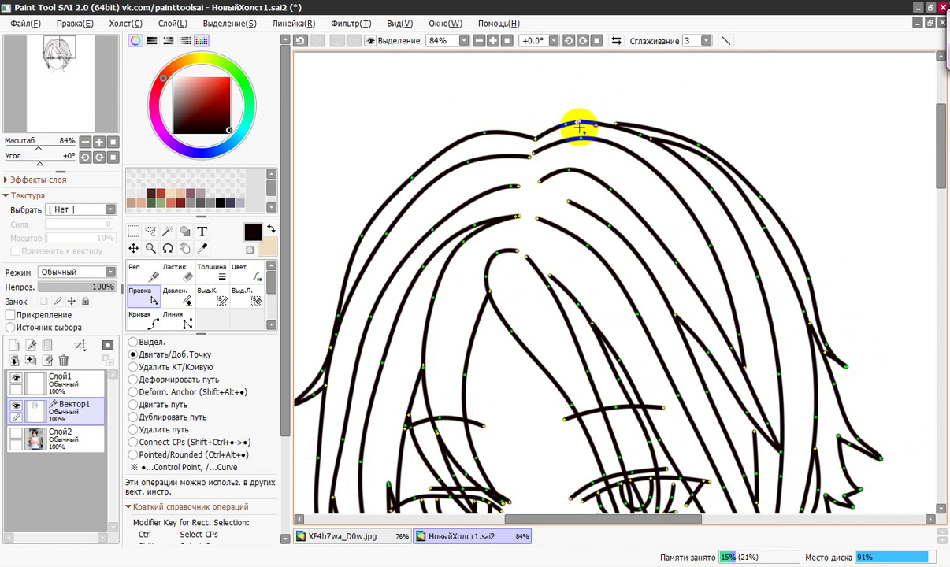
left_click(157, 371)
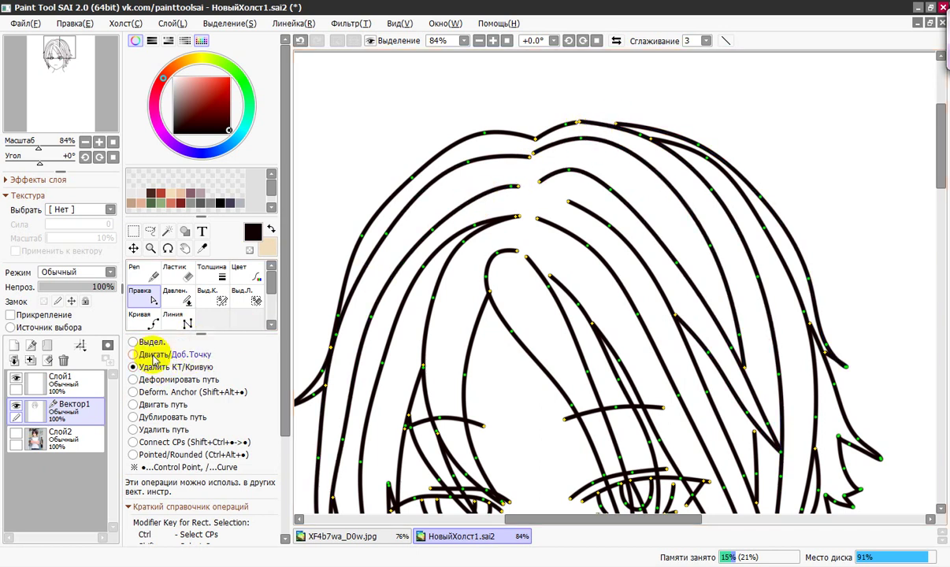
left_click(178, 354)
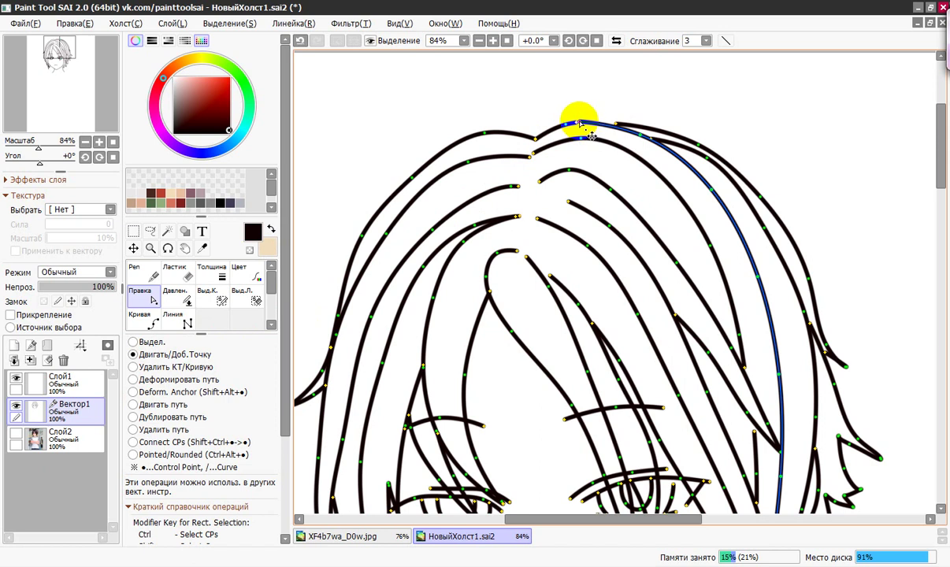
left_click_drag(579, 124, 759, 195)
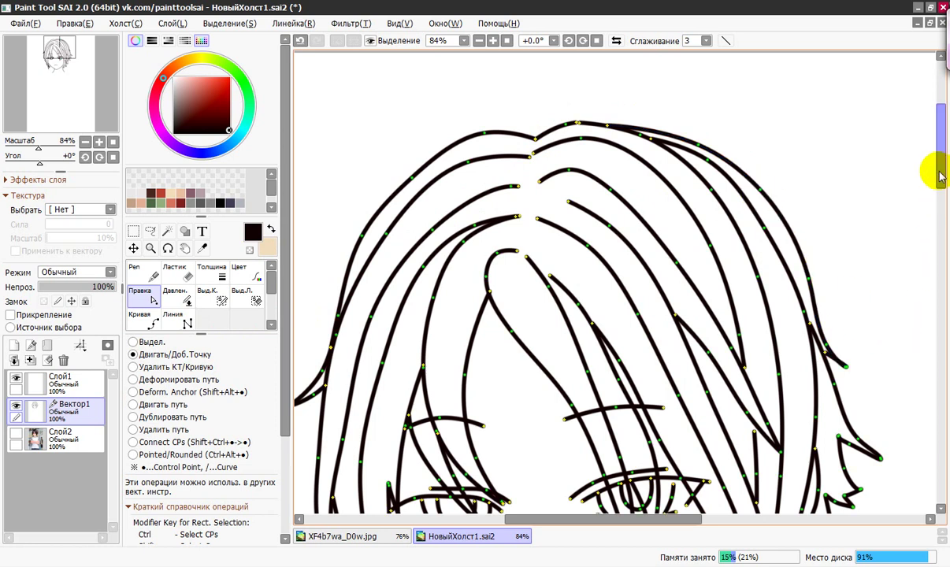
Adjust the control points of the outer tufts and inner strand tips on the right side of the hair so they meet neighbouring lines
left_click_drag(941, 177, 940, 228)
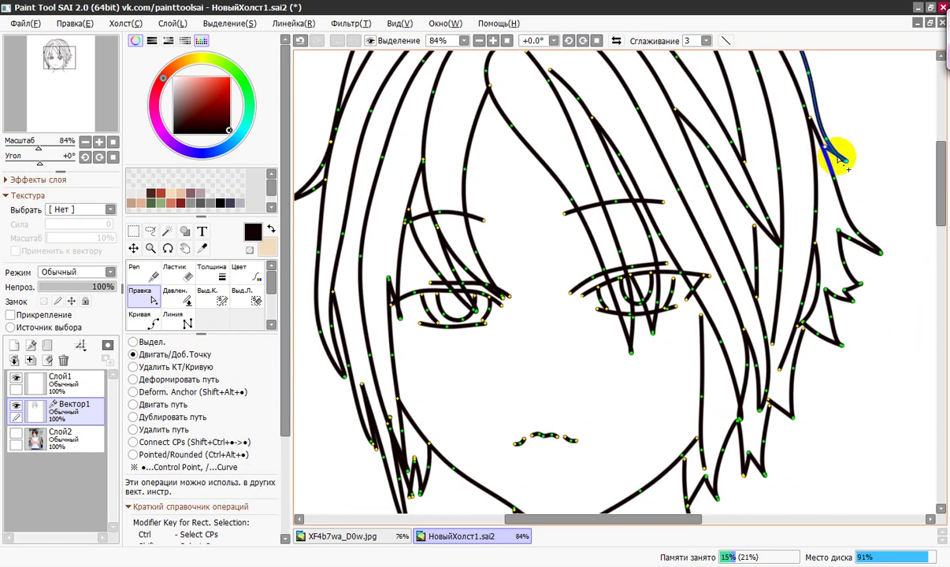
mouse_move(836, 158)
left_mouse_down()
mouse_move(849, 161)
mouse_move(842, 158)
mouse_move(841, 169)
mouse_move(824, 148)
left_mouse_up()
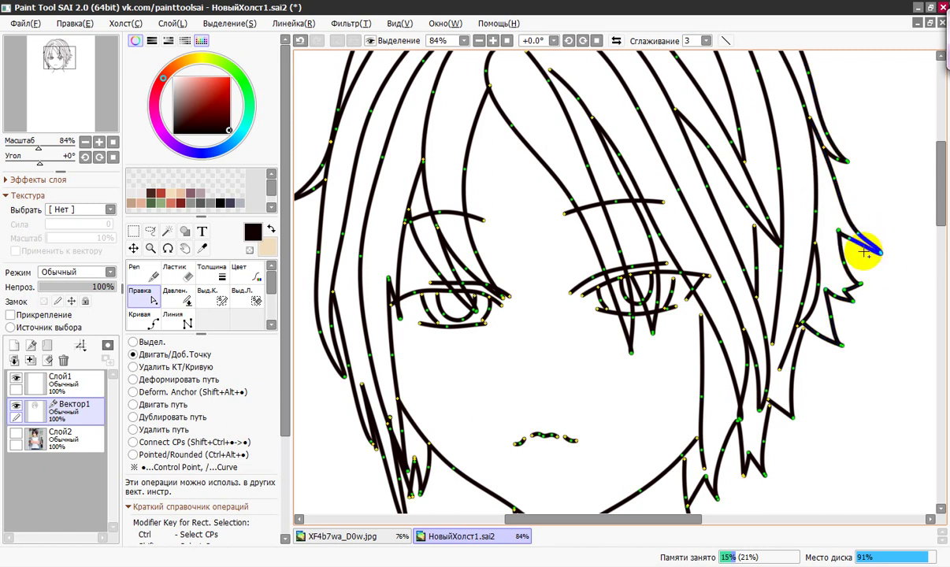
left_click_drag(860, 249, 890, 267)
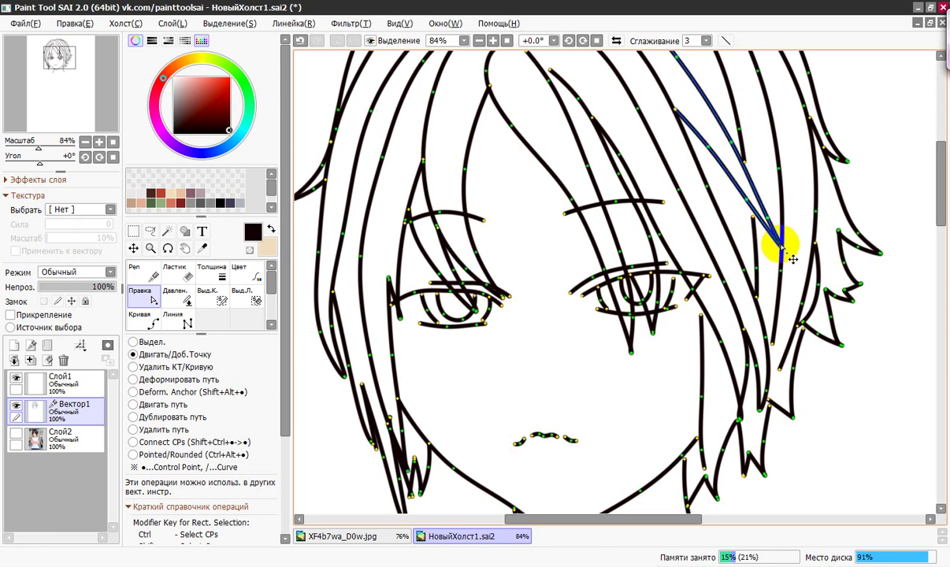
left_click_drag(781, 246, 775, 255)
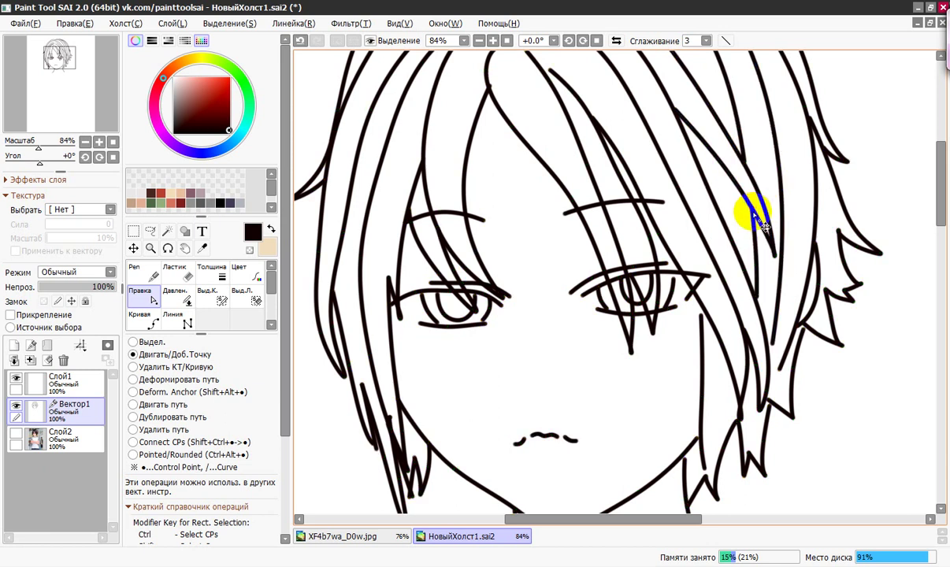
Move the ends of the lower right side strands and the jawline's right end onto the adjoining hair contours
mouse_move(756, 256)
left_mouse_down()
mouse_move(773, 332)
mouse_move(763, 339)
mouse_move(779, 378)
mouse_move(768, 384)
mouse_move(782, 407)
mouse_move(741, 419)
mouse_move(746, 435)
mouse_move(755, 432)
left_mouse_up()
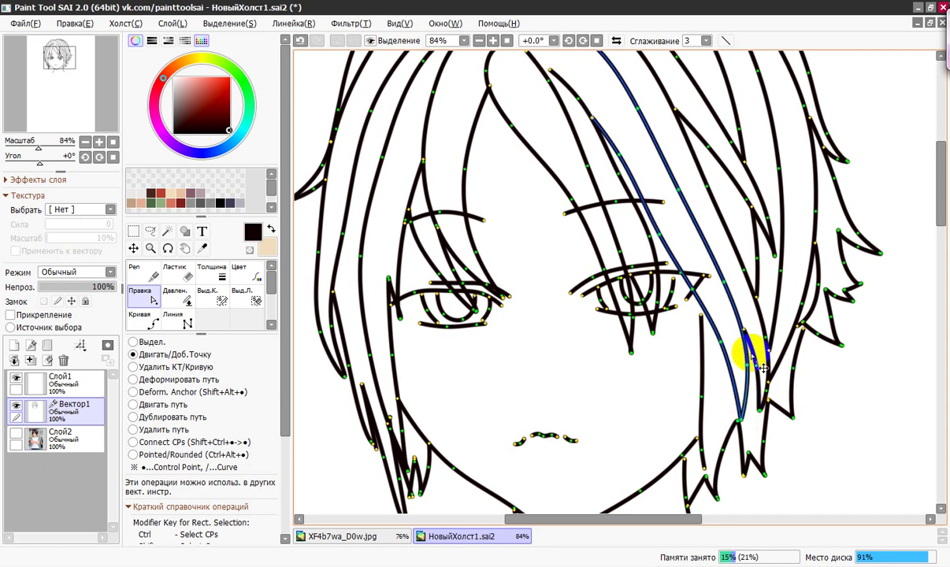
left_click_drag(705, 470, 705, 476)
left_click_drag(695, 438, 685, 452)
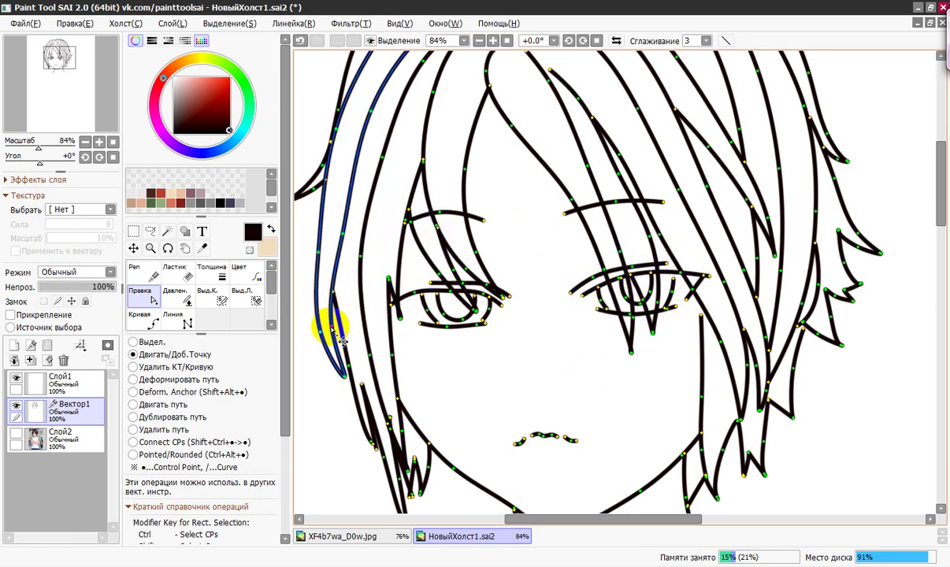
Reshape the outer strands on the left side of the hair, joining their tips and upper ends to the neighbouring curves
mouse_move(343, 378)
left_mouse_down()
mouse_move(355, 392)
mouse_move(342, 379)
left_mouse_up()
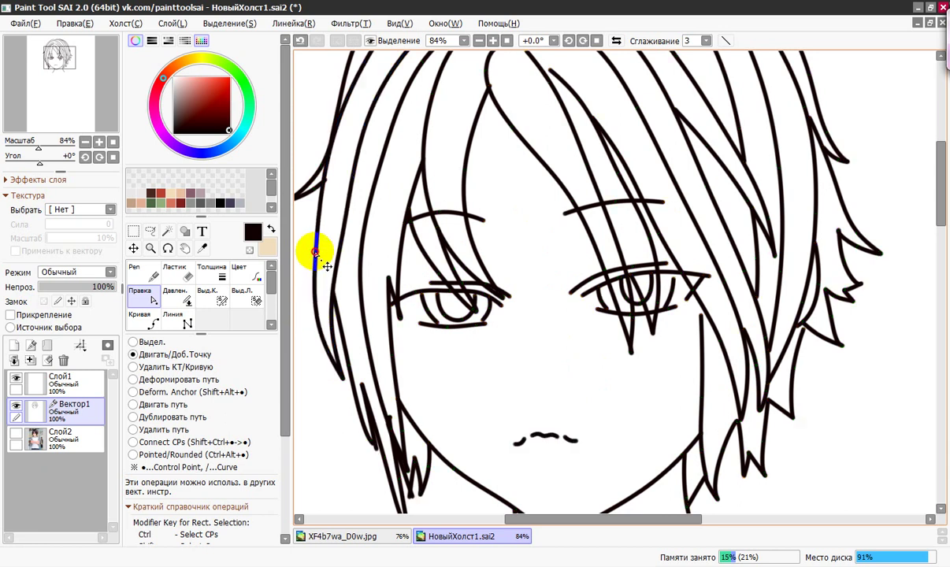
mouse_move(342, 221)
left_mouse_down()
mouse_move(319, 167)
mouse_move(337, 195)
left_mouse_up()
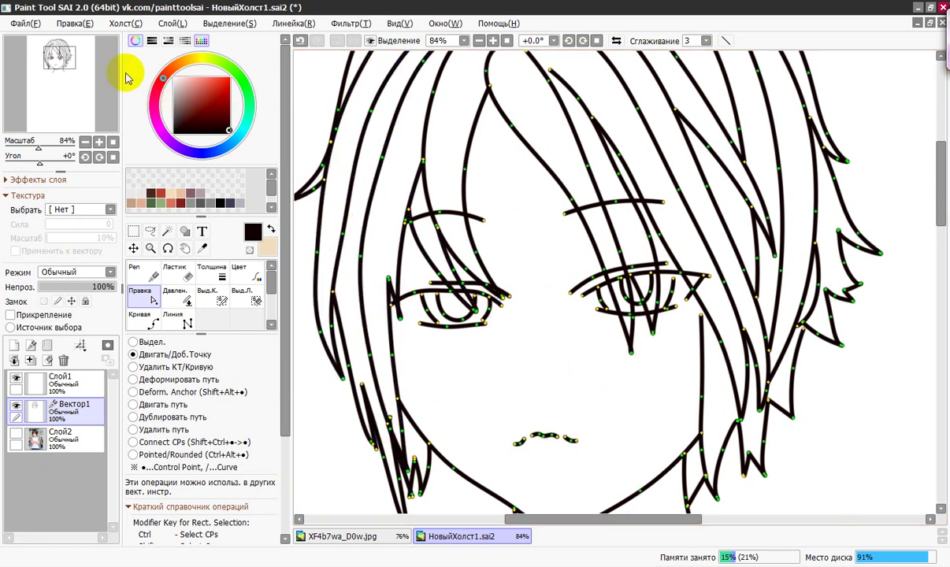
left_click_drag(69, 67, 69, 72)
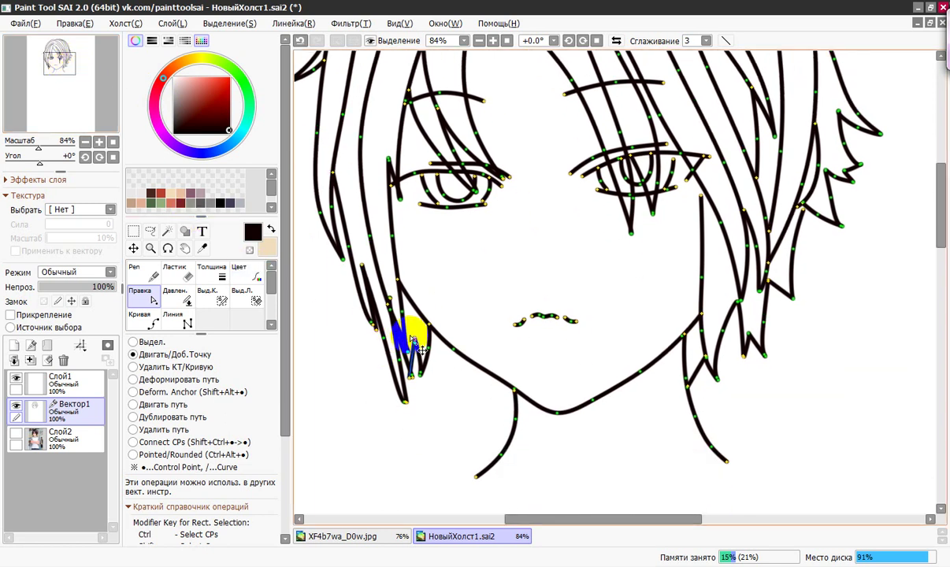
left_click_drag(374, 327, 376, 328)
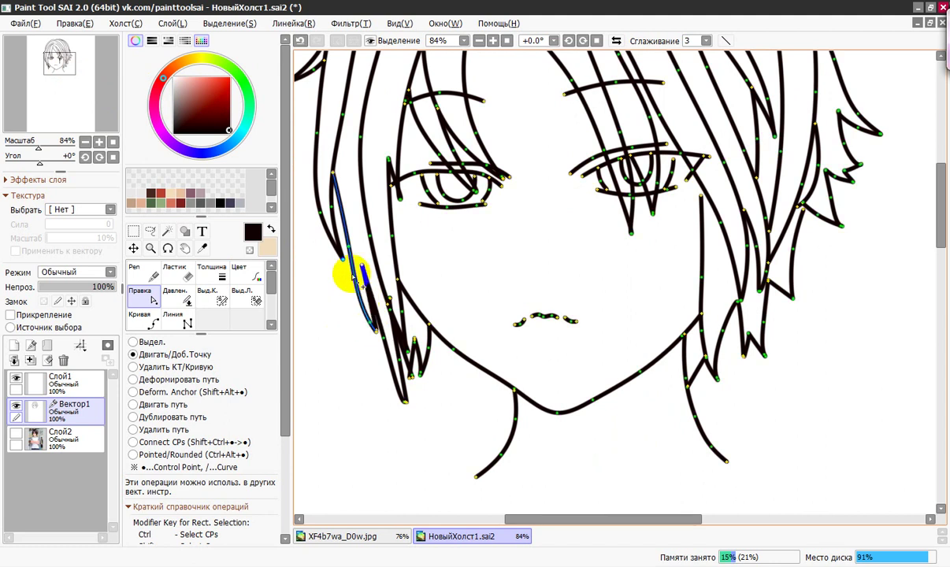
left_click_drag(347, 247, 335, 169)
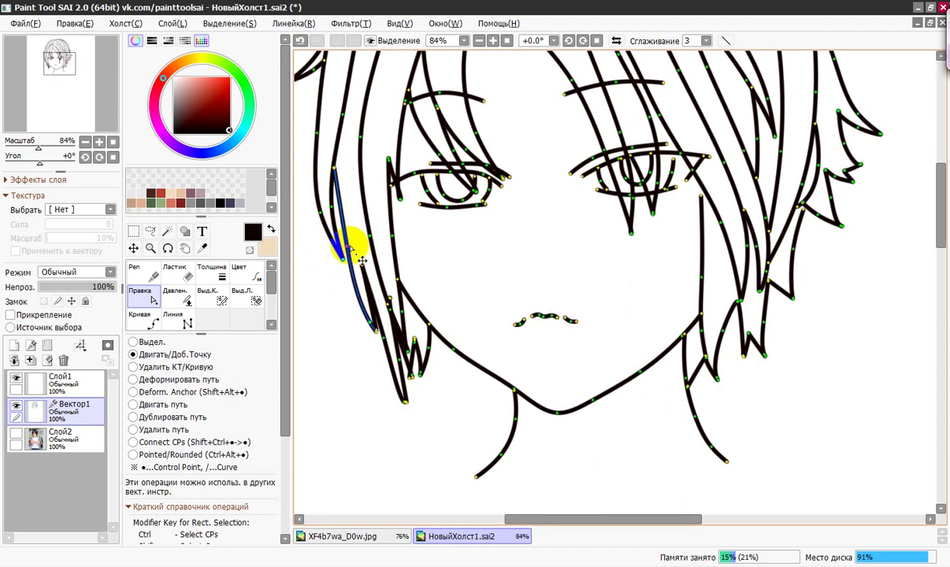
left_click_drag(348, 246, 344, 240)
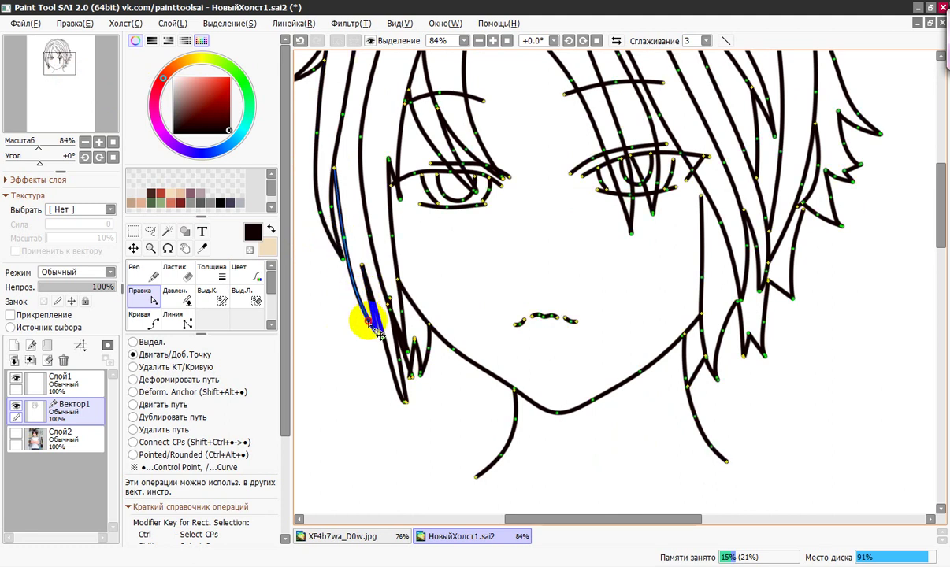
mouse_move(379, 332)
left_mouse_down()
mouse_move(371, 314)
mouse_move(380, 329)
left_mouse_up()
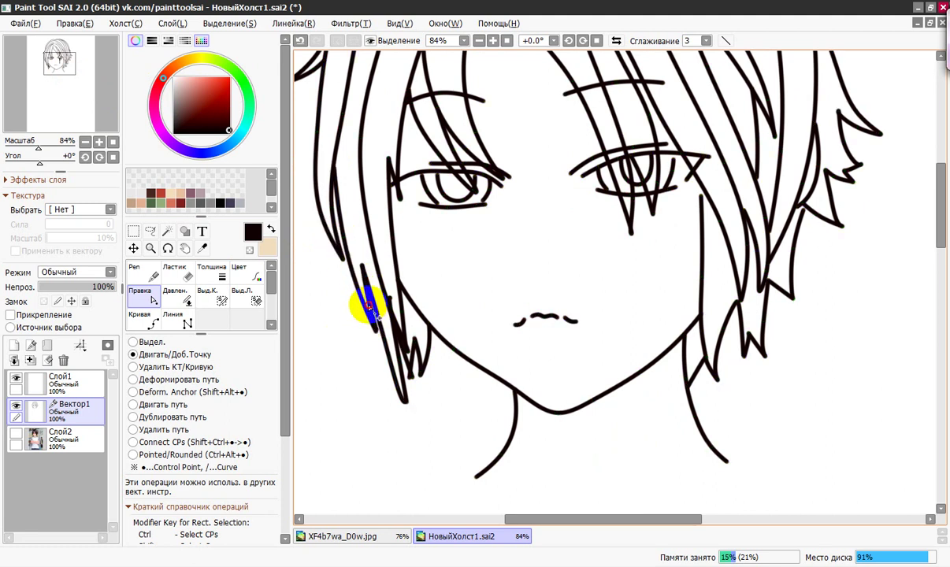
Adjust the short tufts beside the left jaw and remove the surplus curve between them using Удалить КТ/Кривую mode
mouse_move(398, 345)
left_mouse_down()
mouse_move(407, 407)
mouse_move(425, 418)
mouse_move(427, 378)
mouse_move(415, 346)
mouse_move(419, 367)
mouse_move(413, 358)
mouse_move(403, 292)
mouse_move(405, 327)
mouse_move(422, 352)
left_mouse_up()
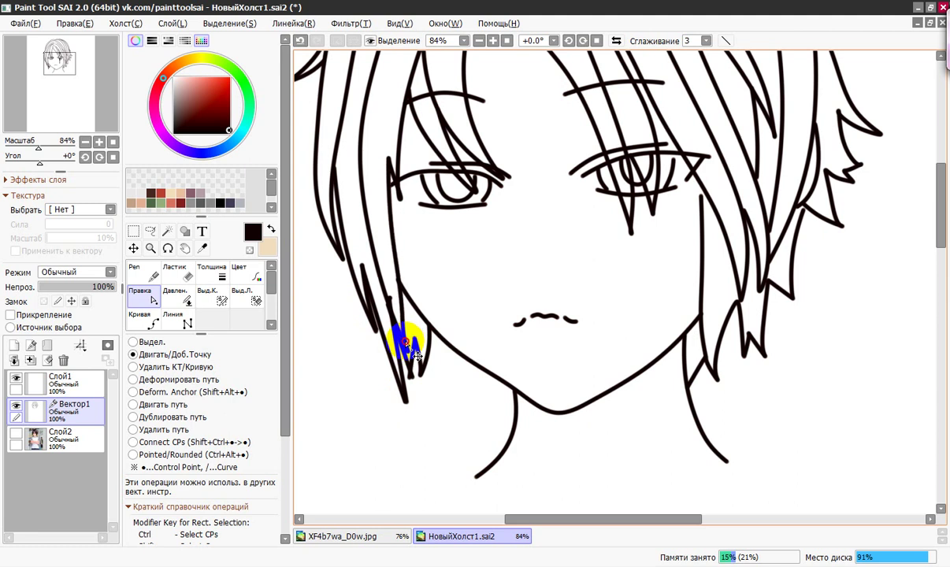
left_click_drag(416, 356, 419, 372)
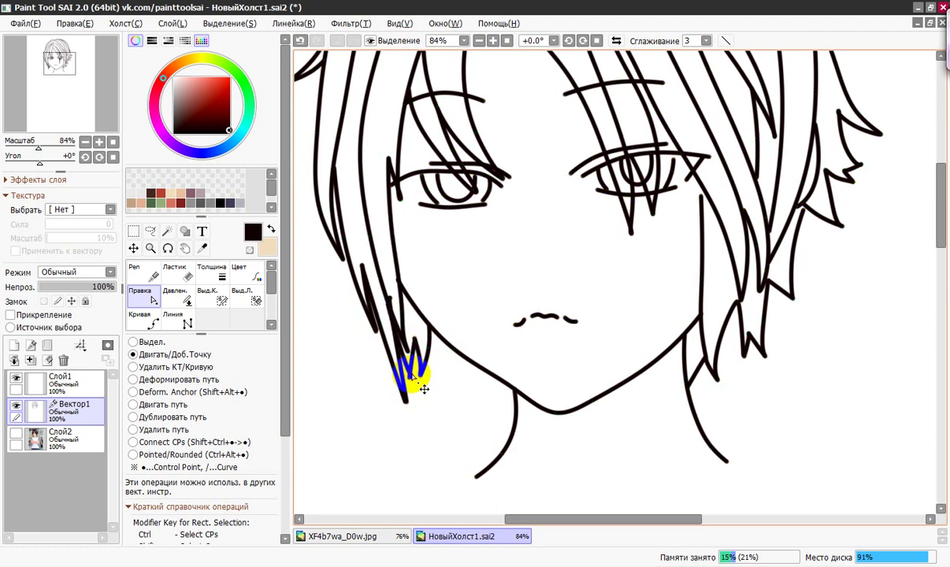
left_click_drag(424, 389, 423, 387)
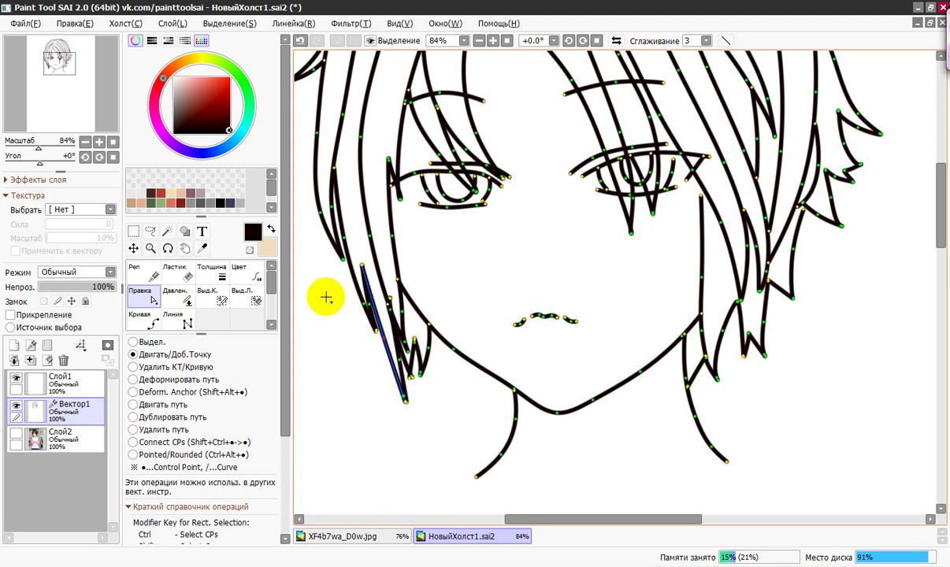
left_click(156, 368)
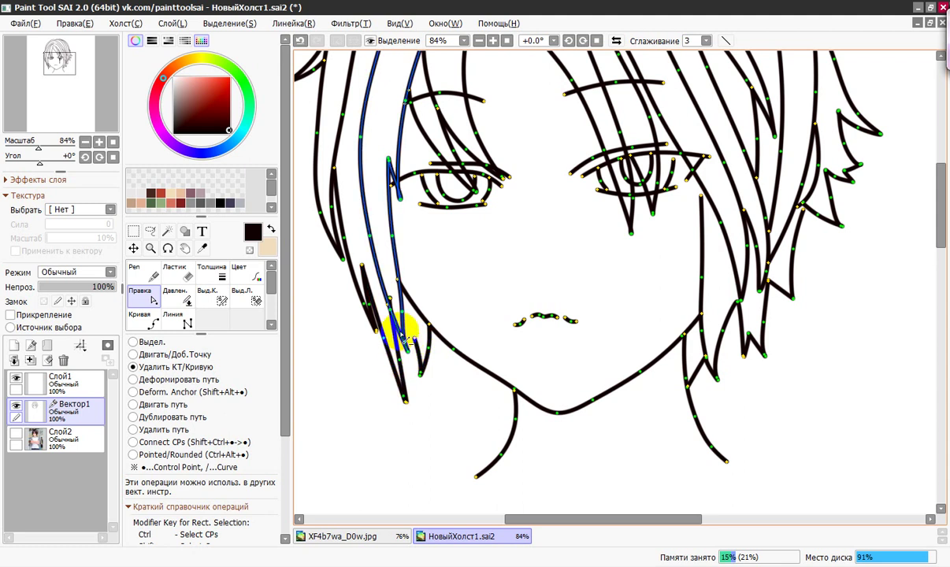
Move and delete control points at the upper ends of the left jaw tufts so they attach cleanly to the surrounding strands
left_click(221, 355)
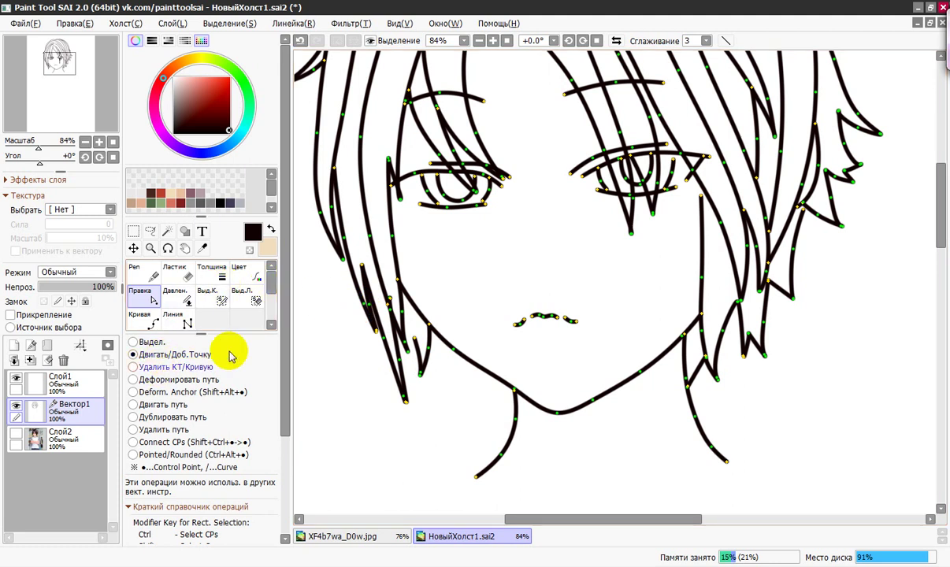
left_click(390, 313)
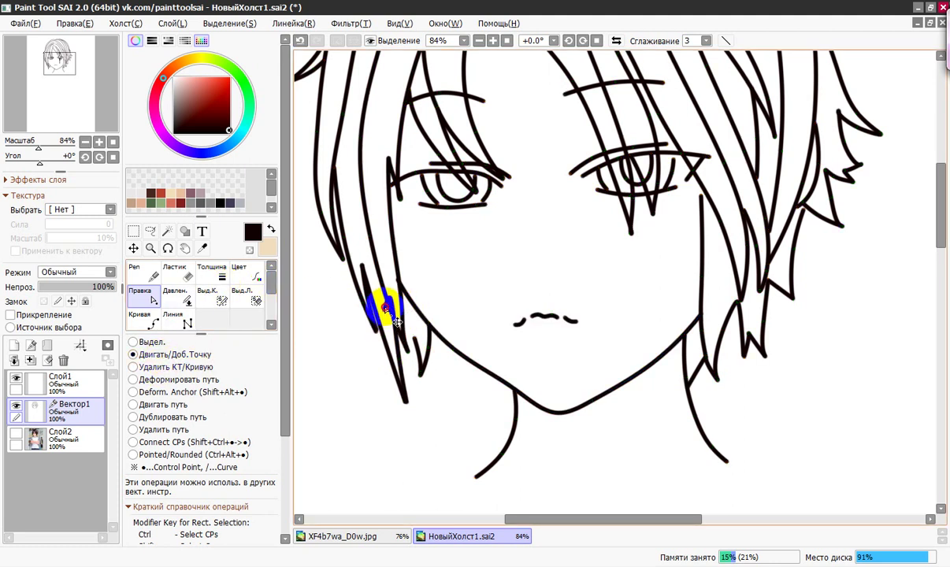
left_click_drag(397, 322, 394, 330)
left_click(155, 367)
left_click(362, 331)
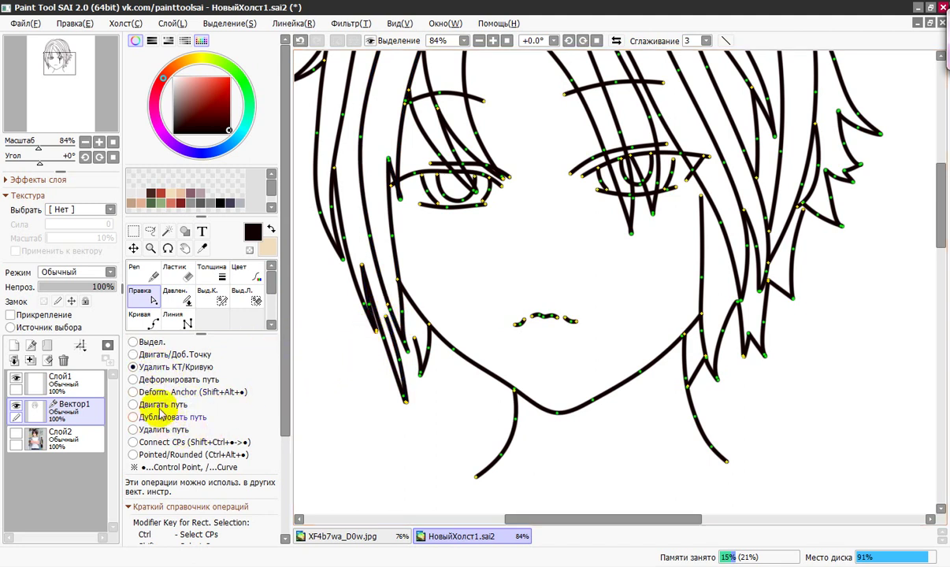
left_click(169, 355)
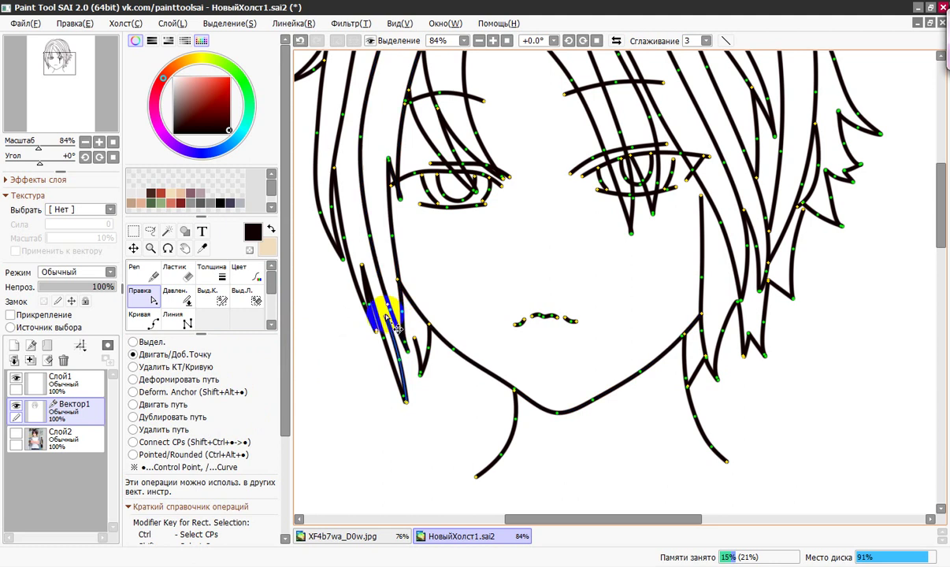
mouse_move(391, 315)
left_mouse_down()
mouse_move(396, 361)
mouse_move(422, 348)
mouse_move(405, 329)
left_mouse_up()
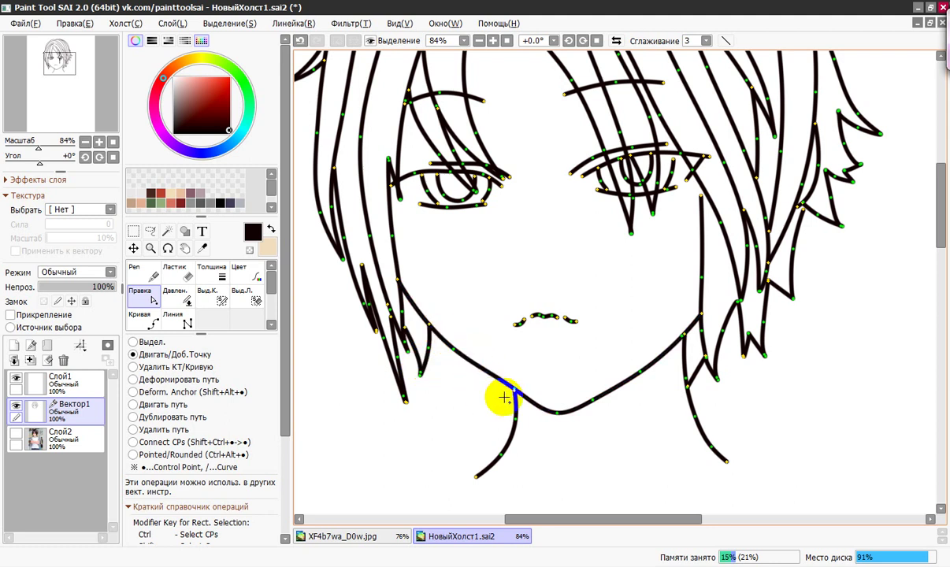
Sharpen the chin into a point and extend the right cheek line's upper end to the hair strand beside the eye
left_click_drag(504, 398, 554, 412)
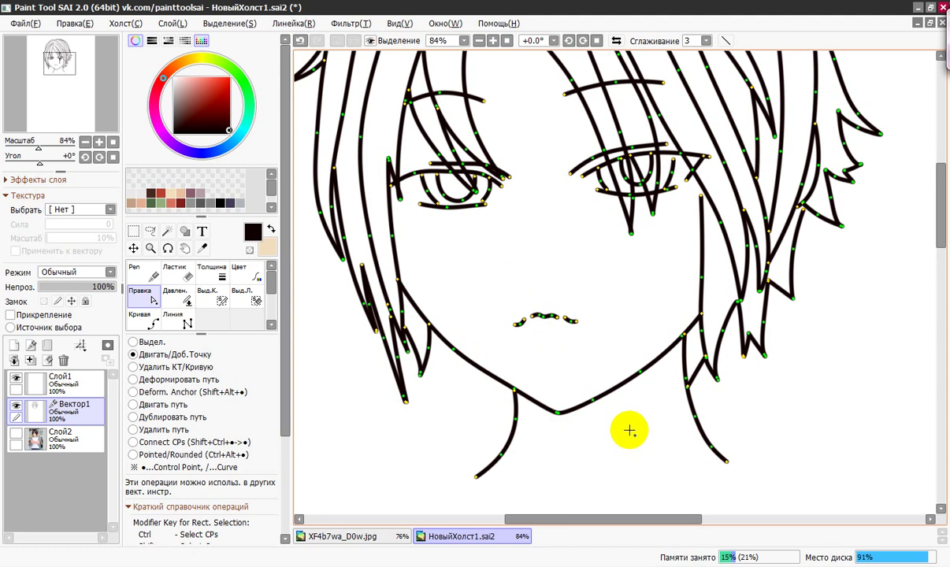
left_click(701, 194)
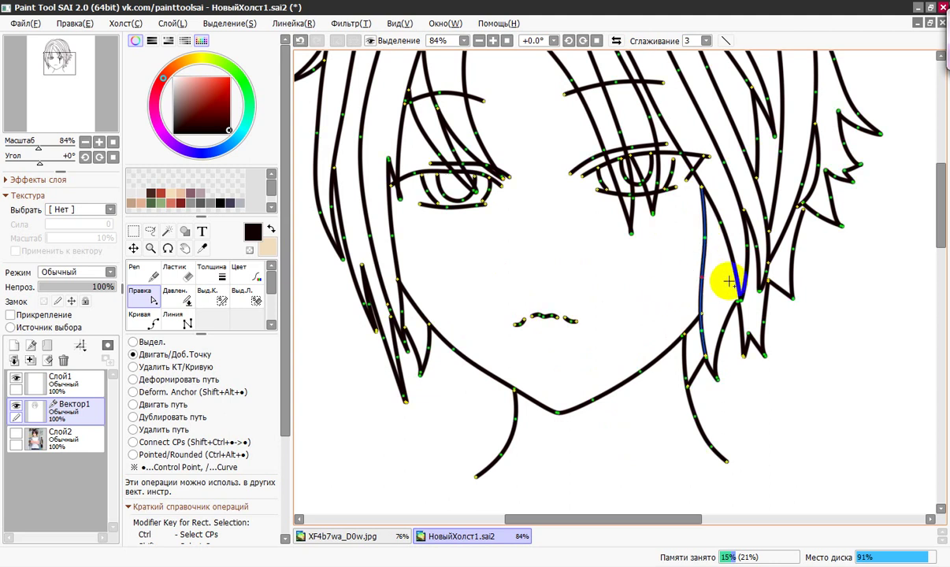
left_click_drag(940, 206, 932, 153)
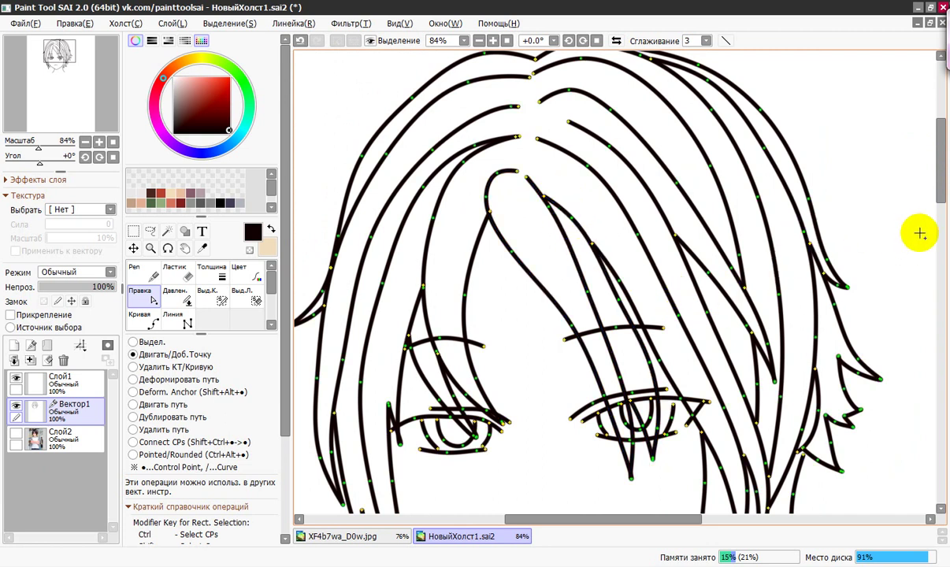
left_click_drag(937, 185, 943, 177)
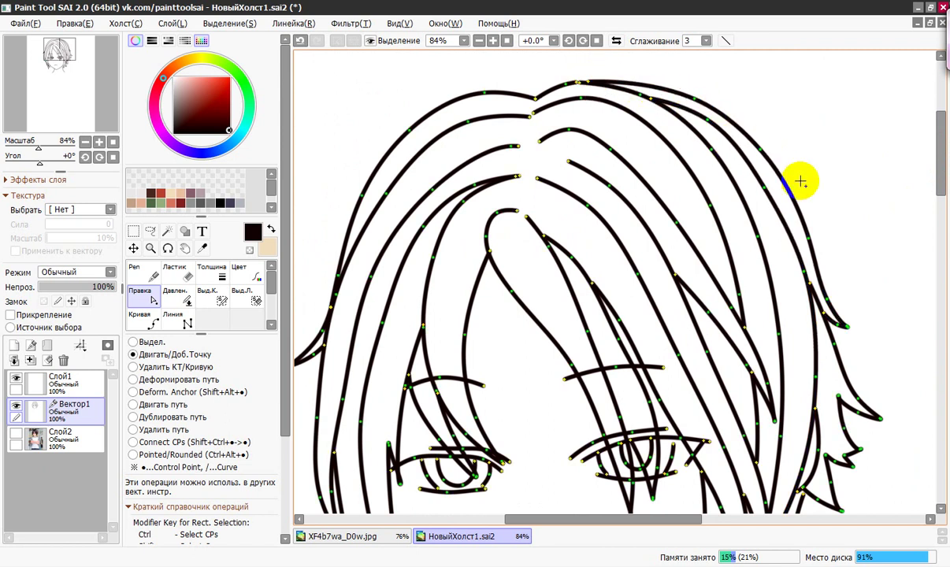
left_click_drag(940, 175, 944, 200)
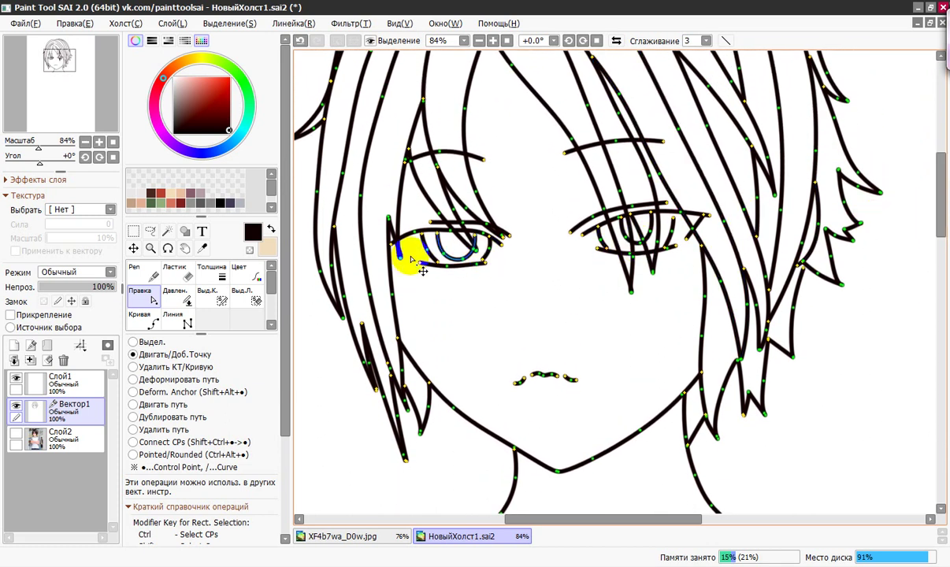
In Давление ширины mode, thin the left eye's iris and lower lid lines, and taper both upper lash lines from thick outer to thin inner ends
left_click(175, 294)
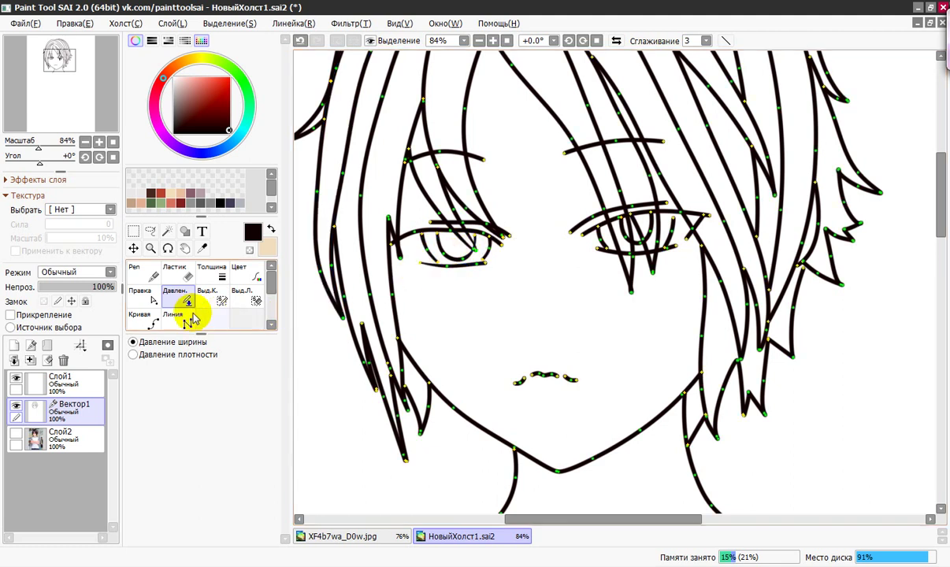
left_click(143, 297)
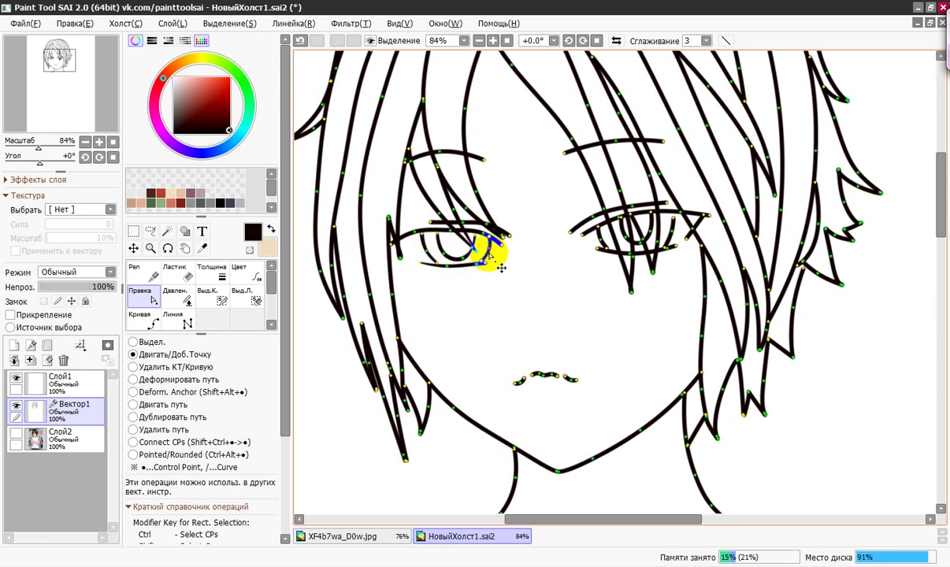
left_click(185, 294)
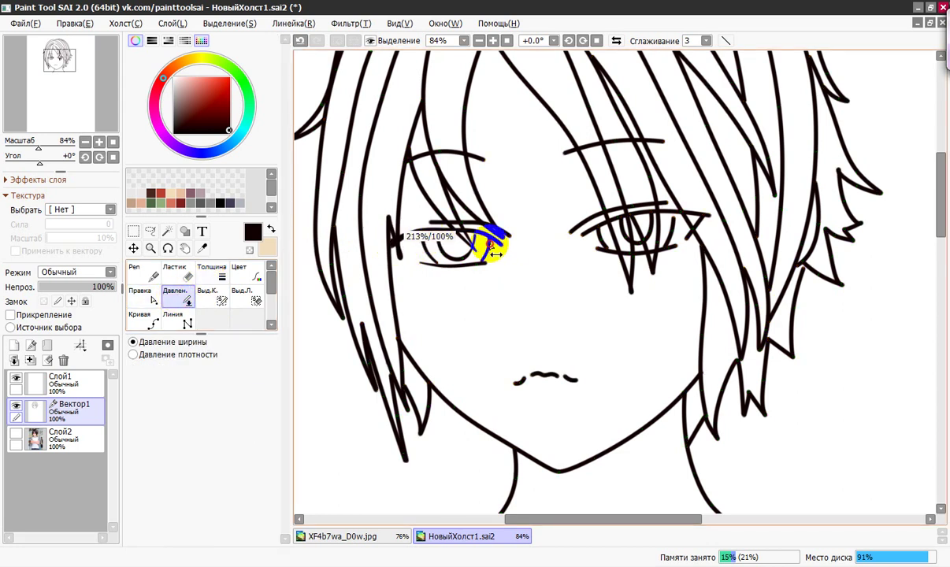
mouse_move(531, 248)
left_mouse_down()
mouse_move(482, 246)
mouse_move(471, 225)
mouse_move(504, 249)
mouse_move(442, 234)
left_mouse_up()
left_click_drag(583, 238, 545, 243)
mouse_move(711, 215)
left_mouse_down()
mouse_move(756, 221)
mouse_move(713, 217)
mouse_move(748, 221)
left_mouse_up()
mouse_move(682, 212)
left_mouse_down()
mouse_move(700, 217)
mouse_move(682, 238)
mouse_move(672, 231)
mouse_move(649, 244)
left_mouse_up()
left_click_drag(697, 211, 736, 225)
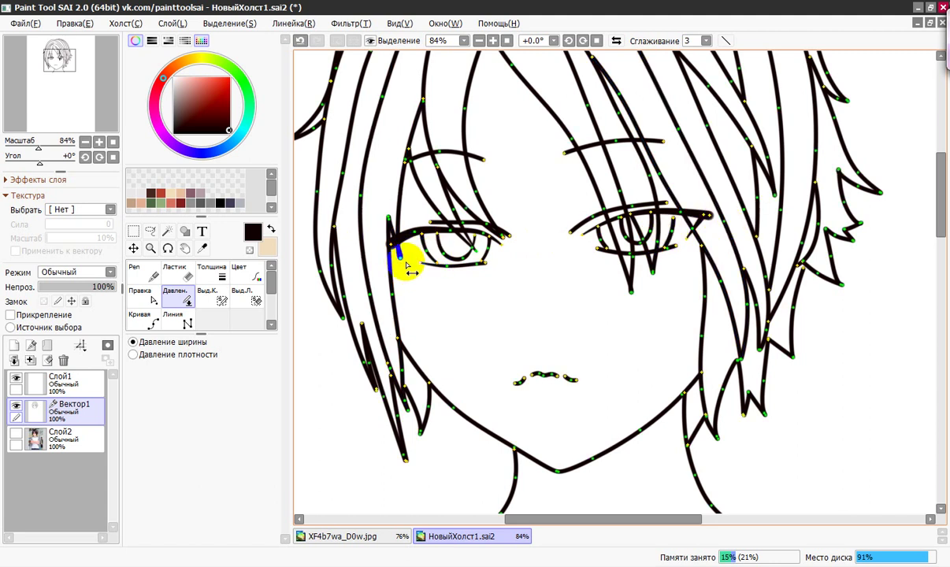
Move the hair strand tip at the left eye's outer corner inward, and adjust the width of that eye's upper lash line
left_click(142, 295)
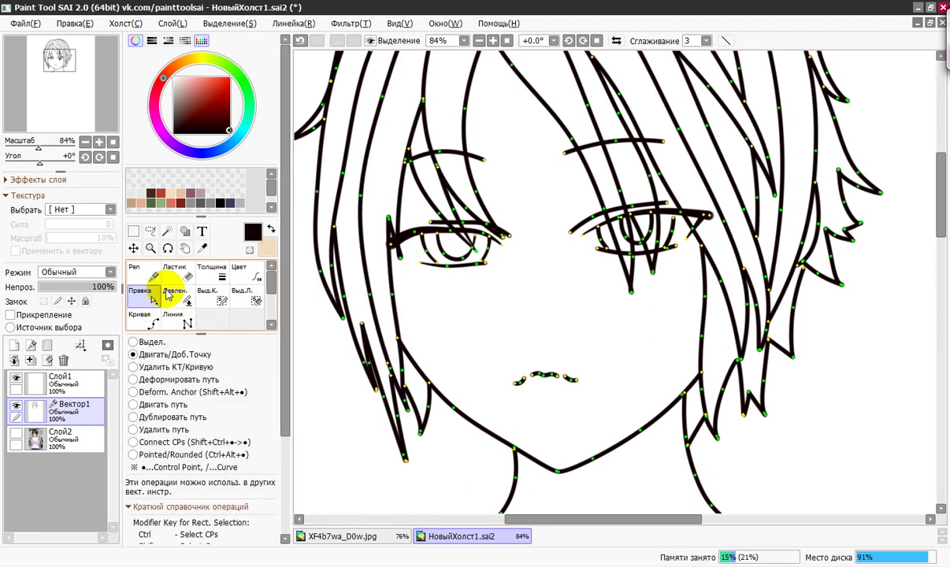
mouse_move(402, 263)
left_mouse_down()
mouse_move(428, 267)
mouse_move(407, 259)
mouse_move(414, 265)
left_mouse_up()
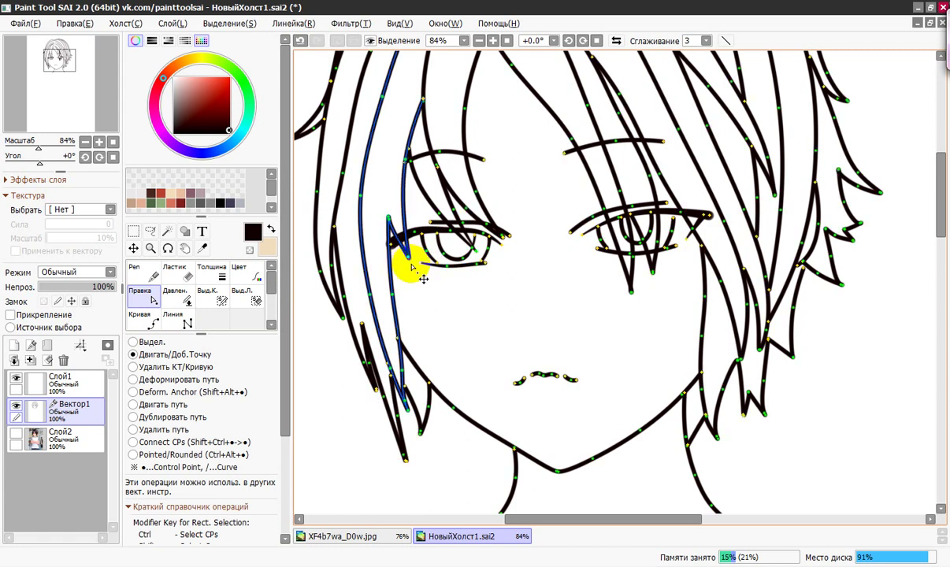
left_click(144, 317)
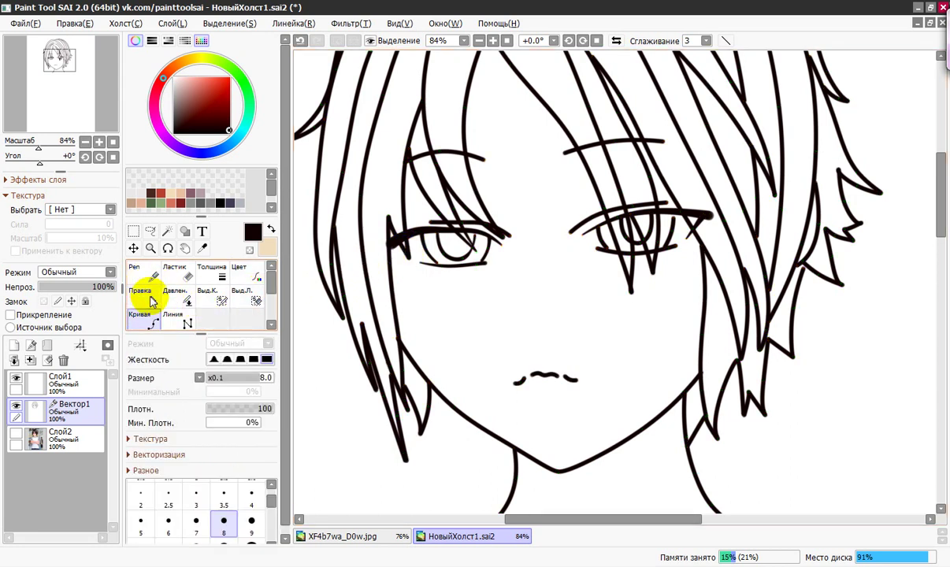
left_click(179, 298)
mouse_move(415, 245)
left_mouse_down()
mouse_move(447, 271)
mouse_move(410, 264)
mouse_move(430, 257)
mouse_move(486, 269)
mouse_move(471, 267)
mouse_move(502, 252)
mouse_move(459, 258)
mouse_move(441, 242)
mouse_move(418, 242)
mouse_move(440, 256)
mouse_move(457, 239)
mouse_move(367, 211)
left_mouse_up()
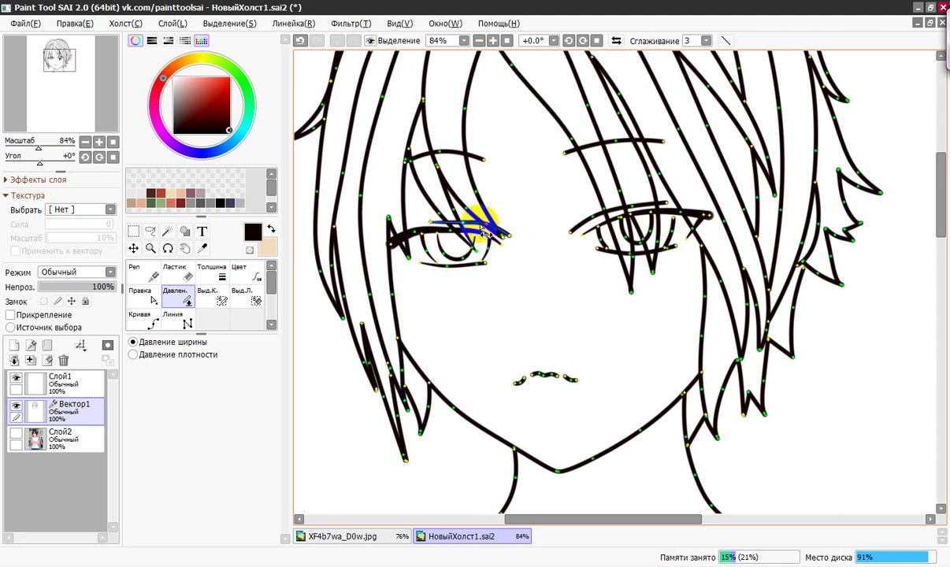
Thin the hair strand tip at the left eye's inner corner and taper the right eye's upper lid lines towards their inner ends
mouse_move(465, 224)
left_mouse_down()
mouse_move(438, 218)
mouse_move(460, 219)
left_mouse_up()
left_click_drag(511, 237, 498, 232)
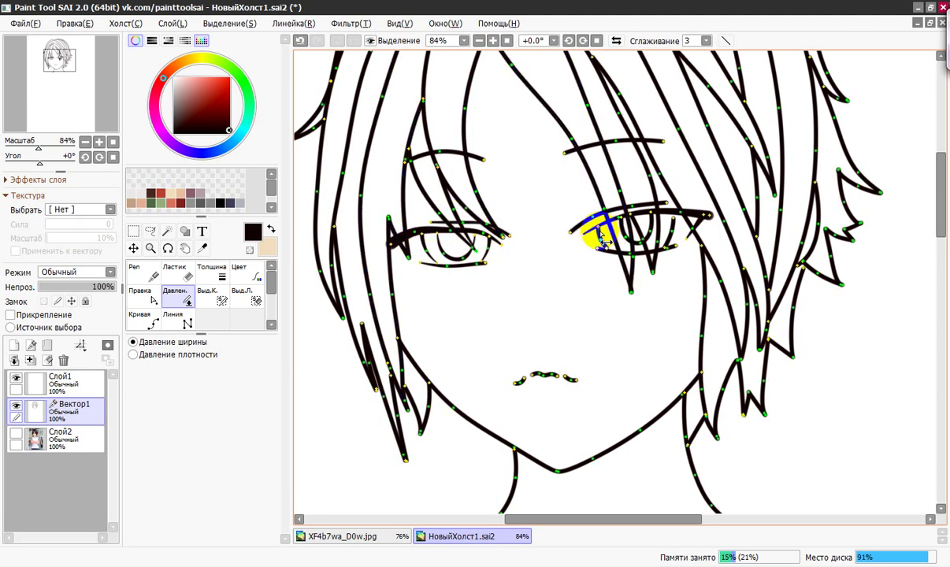
left_click_drag(581, 234, 538, 228)
left_click_drag(593, 217, 565, 218)
mouse_move(641, 223)
left_mouse_down()
mouse_move(631, 203)
mouse_move(652, 207)
left_mouse_up()
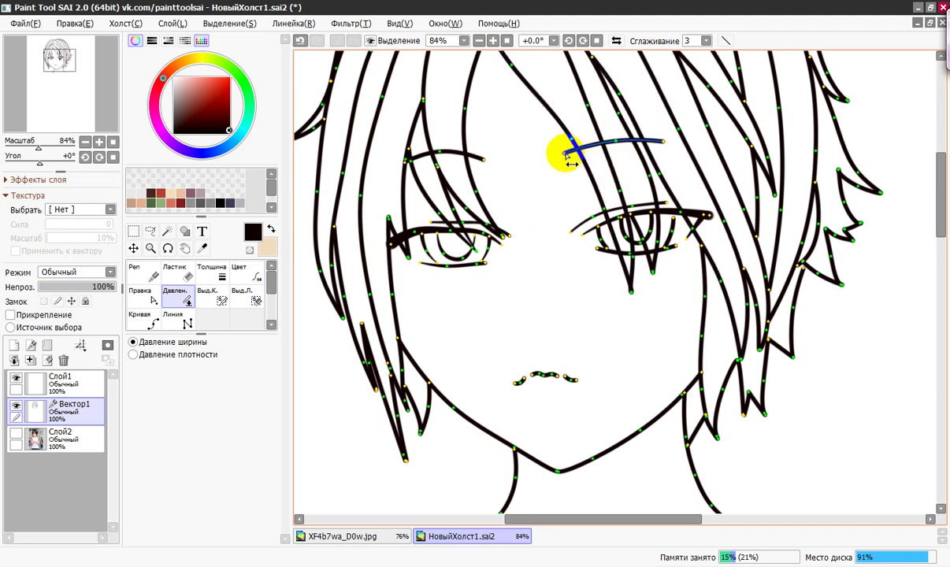
Thicken both eyebrows at their inner ends, and adjust the width of the hair strand ending at the left eye's inner corner
mouse_move(566, 155)
left_mouse_down()
mouse_move(638, 152)
mouse_move(598, 144)
mouse_move(654, 147)
left_mouse_up()
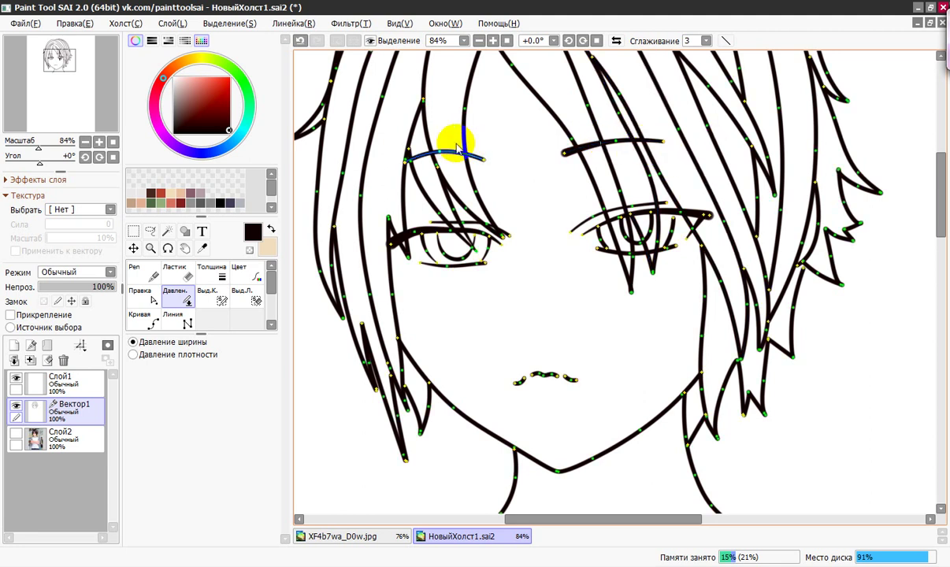
left_click_drag(485, 155, 516, 163)
mouse_move(444, 148)
left_mouse_down()
mouse_move(464, 159)
mouse_move(456, 144)
left_mouse_up()
mouse_move(502, 239)
left_mouse_down()
mouse_move(449, 248)
mouse_move(502, 239)
mouse_move(471, 242)
mouse_move(461, 207)
left_mouse_up()
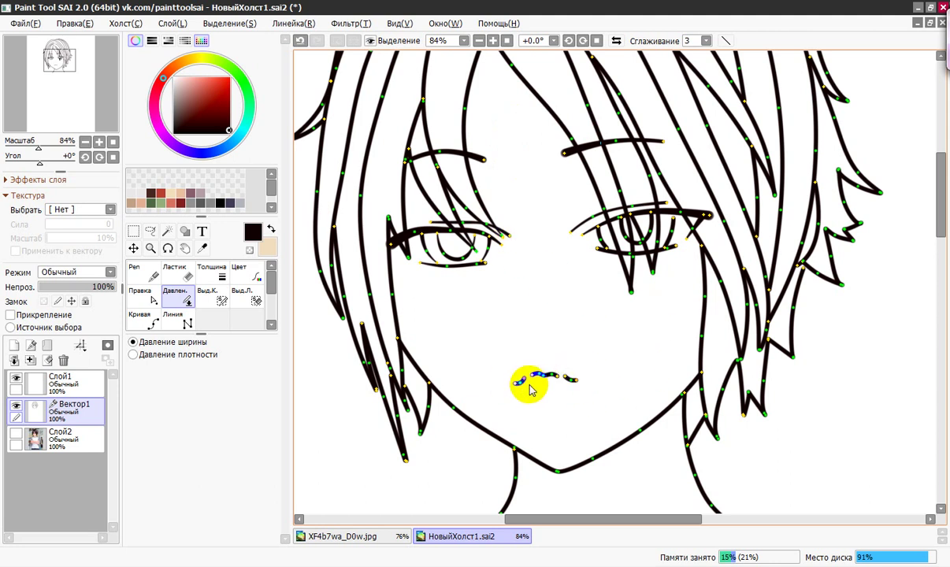
Adjust the mouth line's width and vary the jaw line's width so it narrows to a fine point at the chin
mouse_move(532, 378)
left_mouse_down()
mouse_move(513, 376)
mouse_move(555, 376)
mouse_move(526, 386)
mouse_move(505, 377)
mouse_move(573, 384)
mouse_move(545, 382)
mouse_move(556, 385)
left_mouse_up()
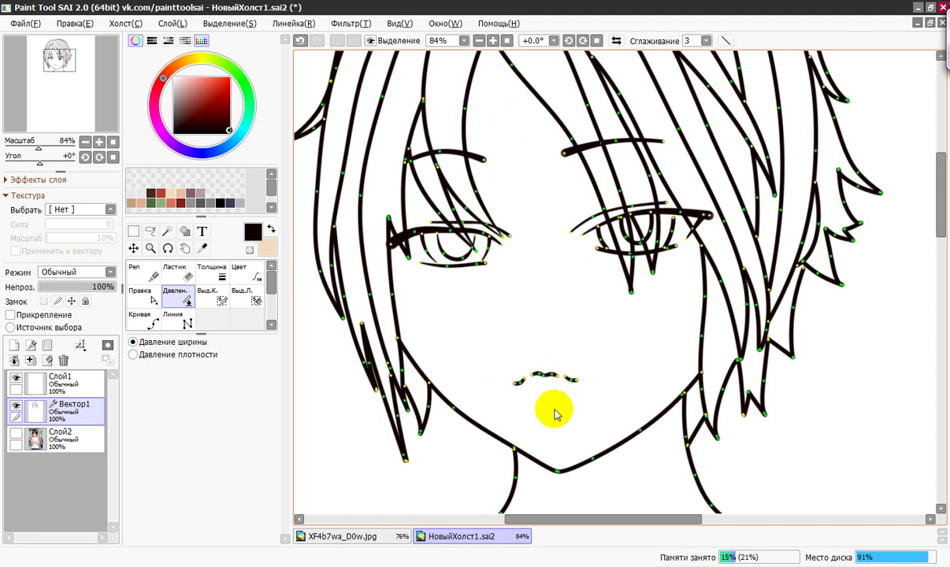
left_click_drag(558, 472, 425, 413)
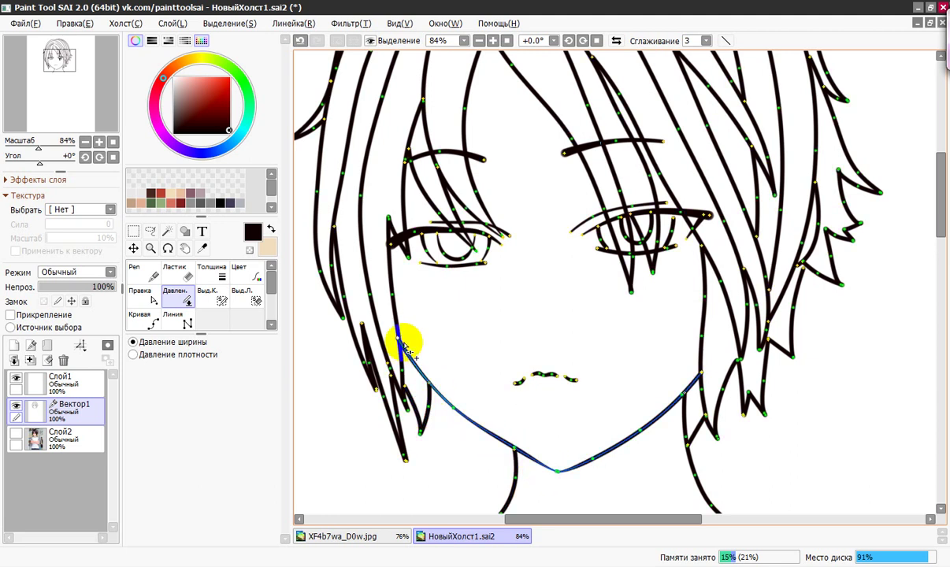
left_click_drag(402, 340, 387, 344)
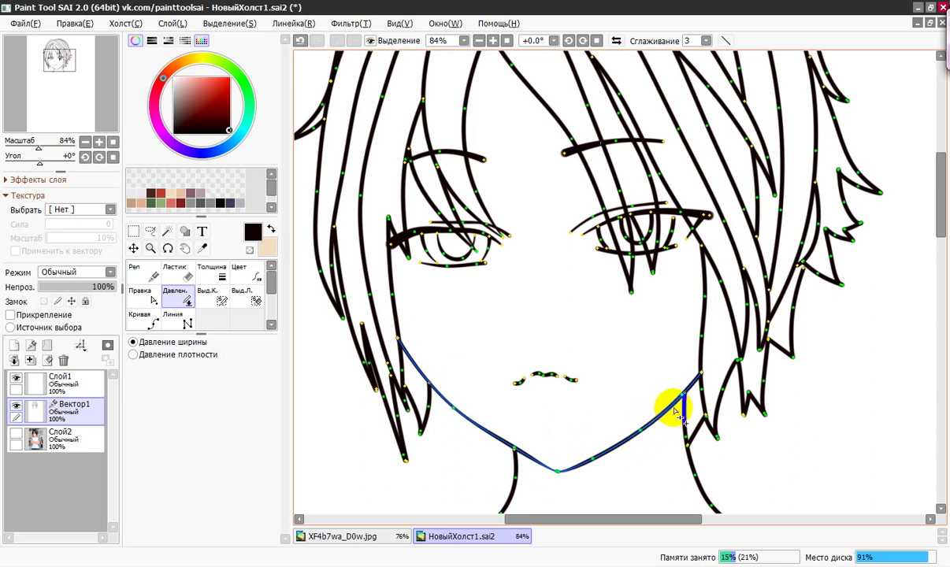
left_click_drag(591, 452, 664, 407)
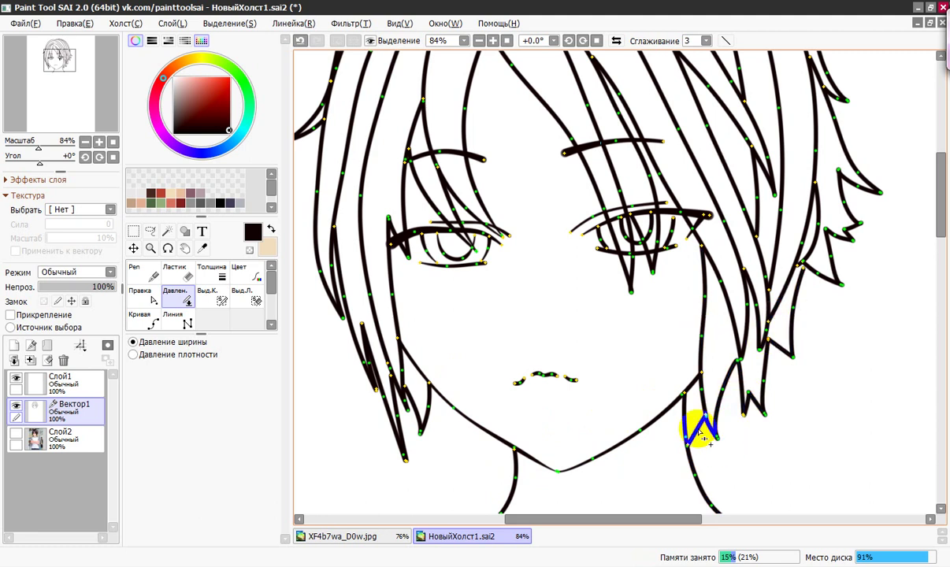
Taper the tips of the hair tufts beside the right jaw and thin the upper end of the right cheek line
mouse_move(718, 446)
left_mouse_down()
mouse_move(693, 438)
mouse_move(719, 439)
mouse_move(667, 445)
mouse_move(706, 421)
mouse_move(692, 421)
mouse_move(661, 447)
mouse_move(689, 446)
mouse_move(642, 457)
mouse_move(791, 384)
mouse_move(757, 420)
mouse_move(699, 419)
mouse_move(763, 424)
mouse_move(747, 416)
mouse_move(706, 424)
mouse_move(759, 412)
mouse_move(685, 417)
left_mouse_up()
left_click_drag(759, 354, 697, 355)
left_click_drag(707, 256, 682, 301)
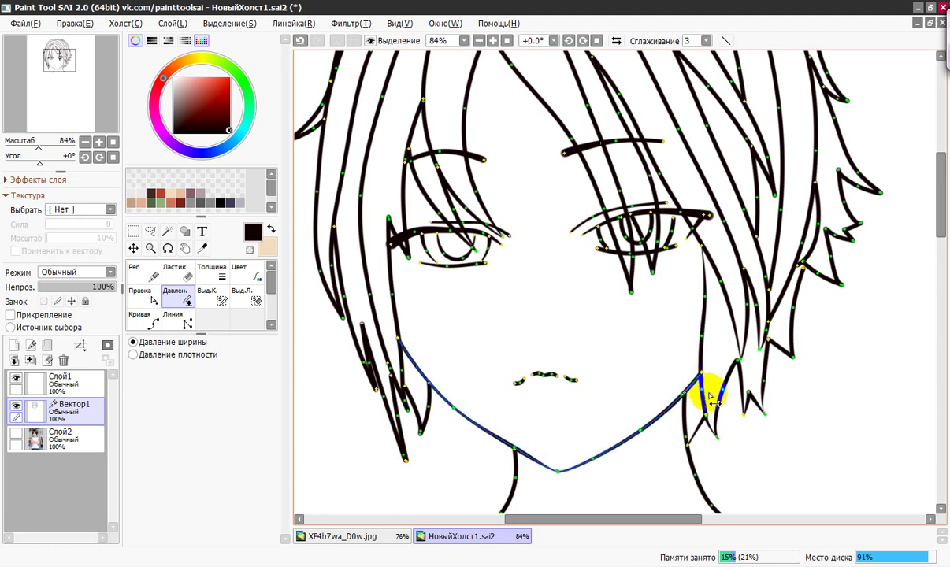
left_click_drag(713, 424, 693, 418)
left_click_drag(704, 336, 709, 348)
left_click_drag(702, 391, 700, 390)
left_click_drag(792, 356, 754, 360)
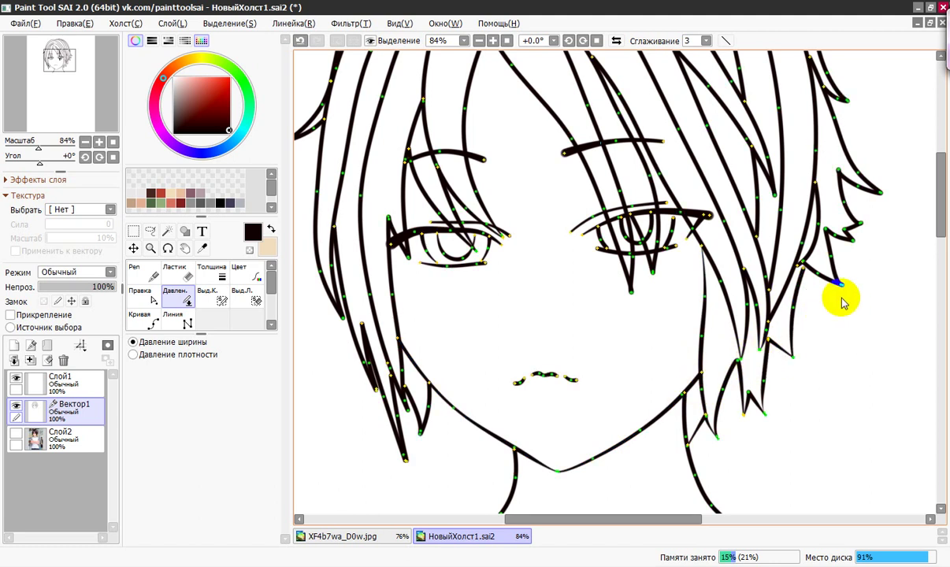
Taper the spiky hair tips along the right outer edge of the hairstyle from the lowest tuft up to the uppermost one
left_click_drag(841, 287, 754, 263)
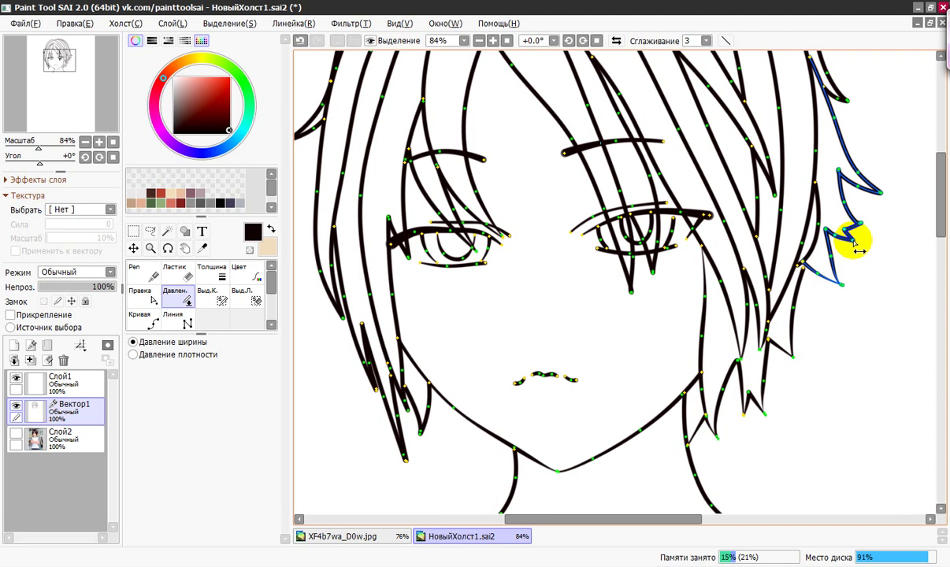
left_click_drag(856, 245, 828, 229)
left_click_drag(844, 209, 835, 207)
left_click_drag(942, 196, 943, 178)
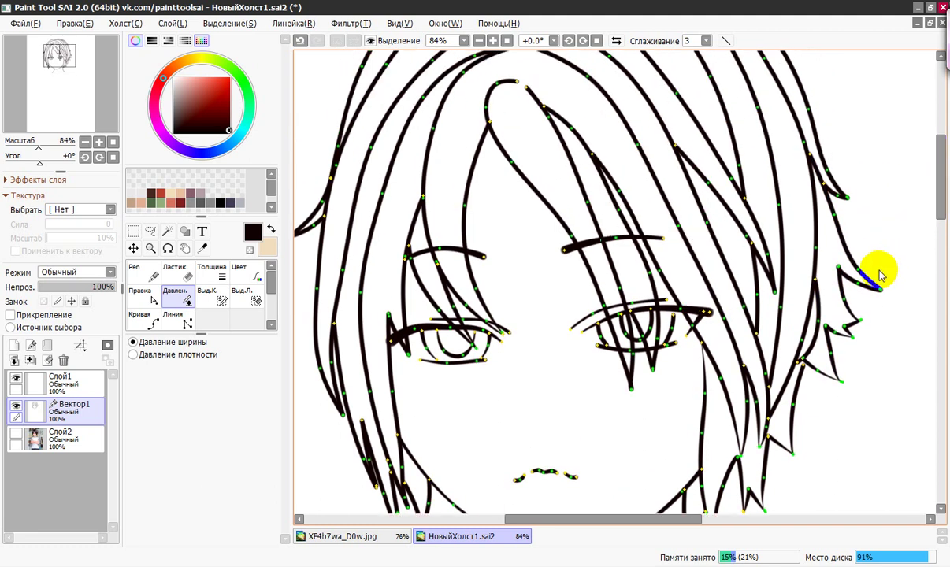
mouse_move(880, 290)
left_mouse_down()
mouse_move(835, 291)
mouse_move(850, 295)
mouse_move(857, 275)
mouse_move(844, 277)
mouse_move(854, 272)
left_mouse_up()
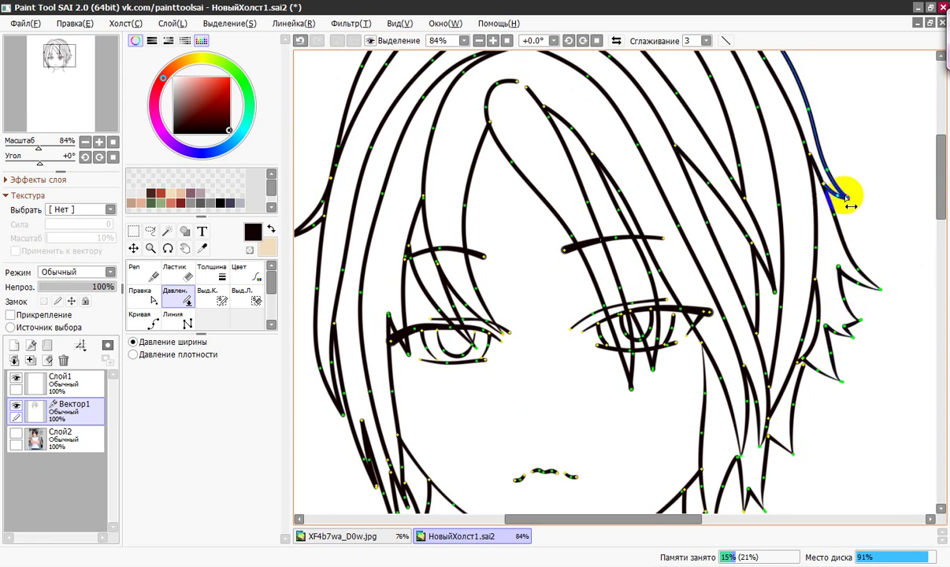
mouse_move(853, 203)
left_mouse_down()
mouse_move(814, 197)
mouse_move(833, 192)
mouse_move(814, 197)
mouse_move(850, 203)
mouse_move(821, 203)
left_mouse_up()
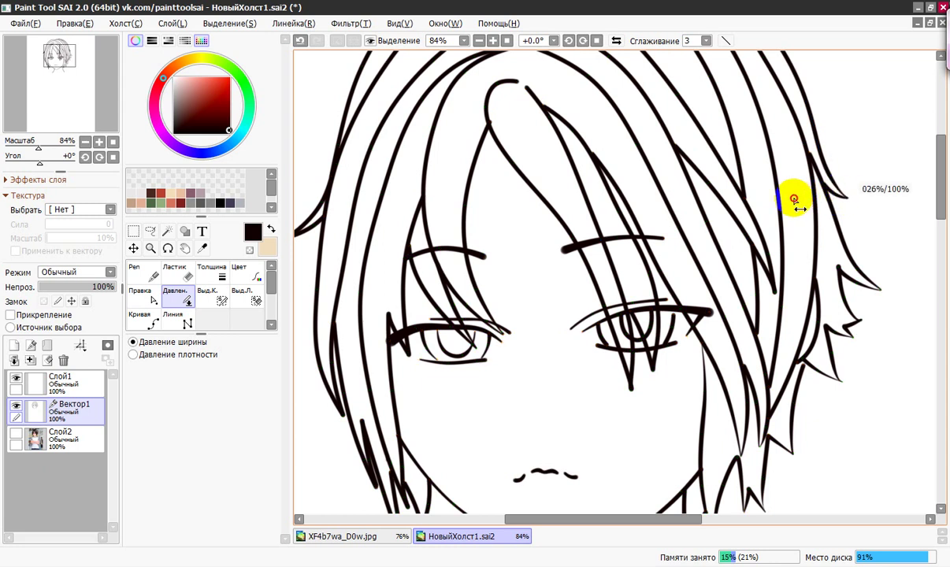
left_click_drag(809, 159, 758, 158)
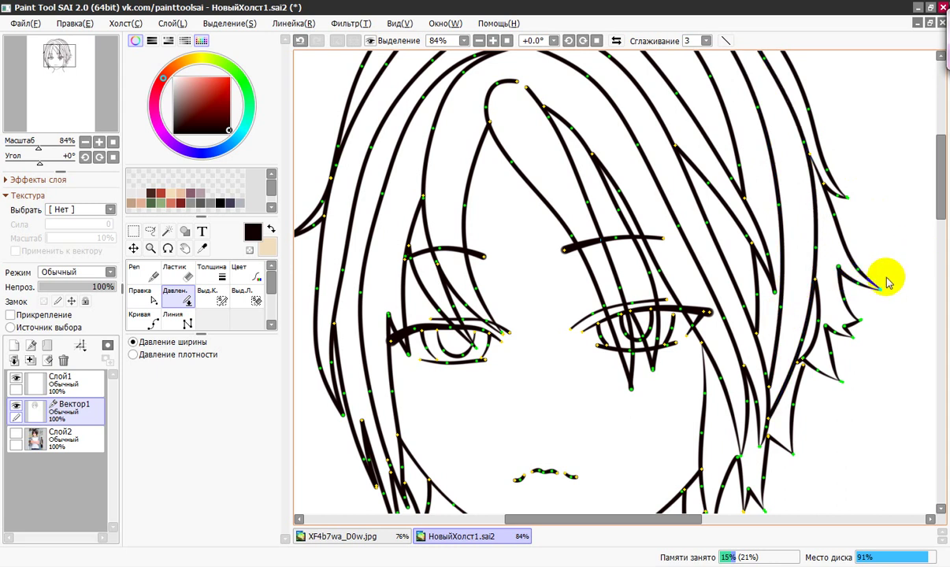
Taper the lower ends of the long inner strands on the right side of the hair and thin their middle sections
left_click_drag(778, 392, 676, 382)
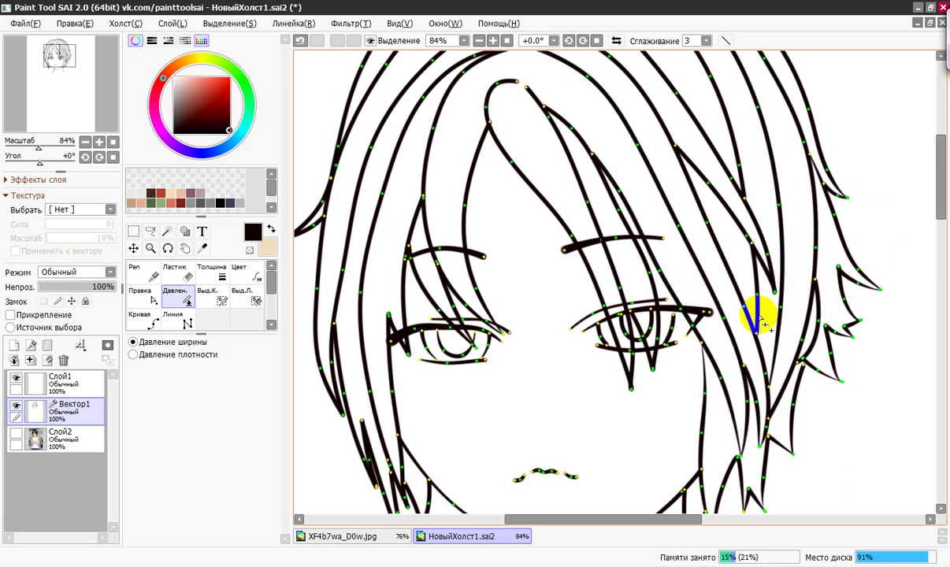
mouse_move(760, 339)
left_mouse_down()
mouse_move(732, 328)
mouse_move(744, 297)
mouse_move(685, 278)
left_mouse_up()
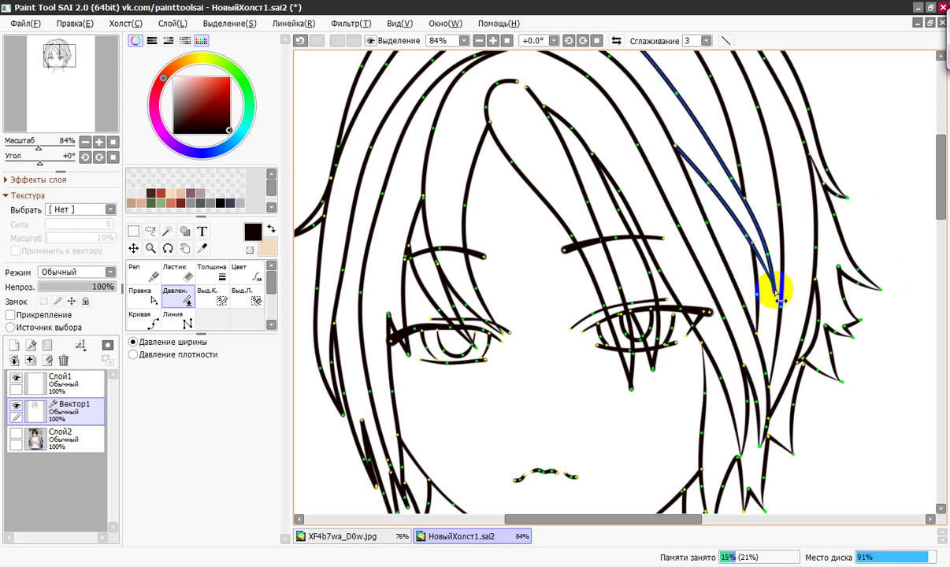
mouse_move(779, 298)
left_mouse_down()
mouse_move(745, 299)
mouse_move(777, 298)
mouse_move(761, 298)
mouse_move(746, 277)
mouse_move(753, 260)
mouse_move(747, 295)
left_mouse_up()
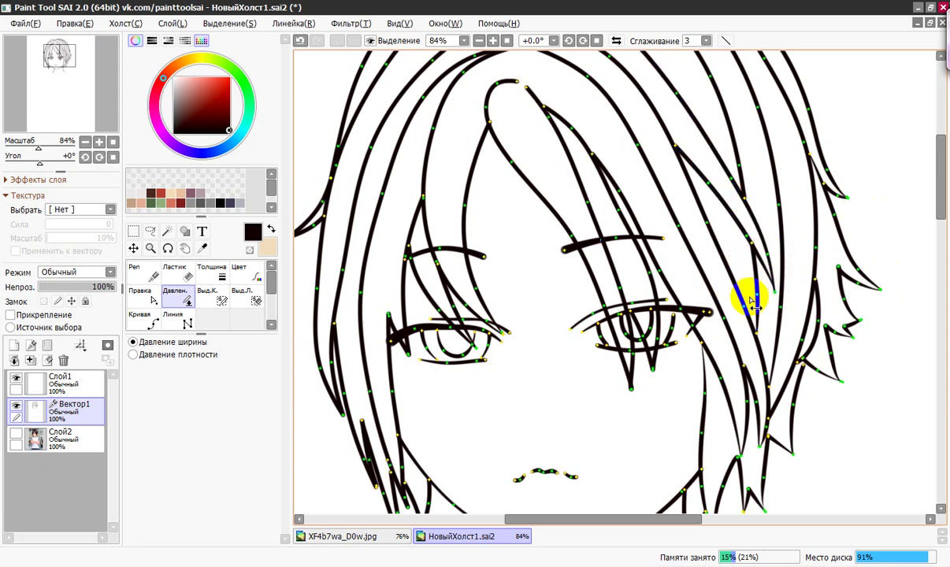
mouse_move(721, 201)
left_mouse_down()
mouse_move(711, 205)
mouse_move(736, 216)
left_mouse_up()
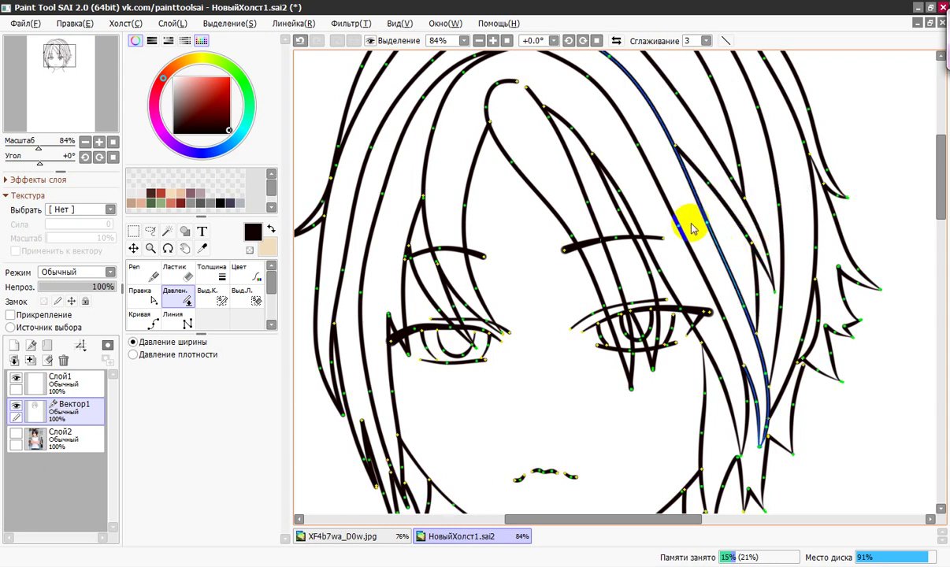
left_click_drag(638, 157, 642, 160)
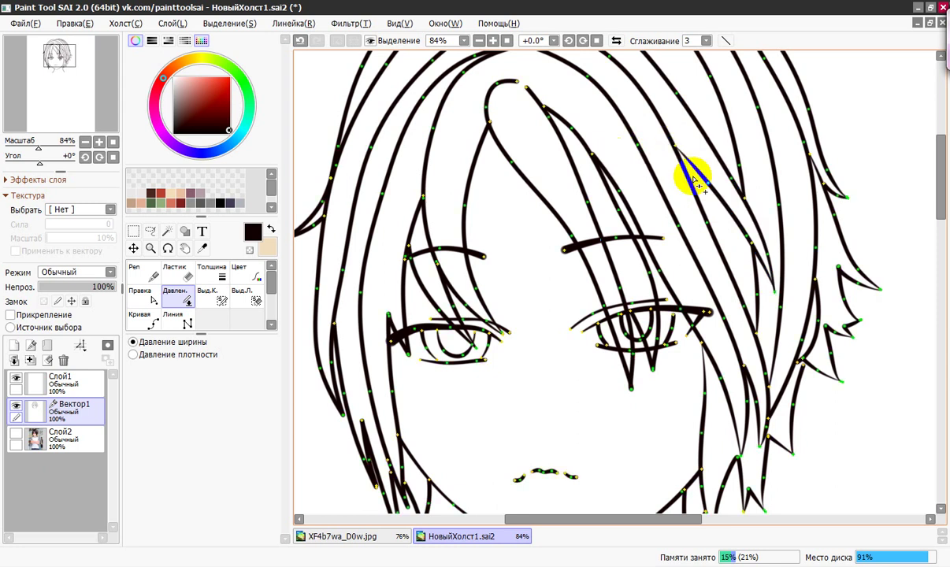
left_click_drag(692, 185, 691, 186)
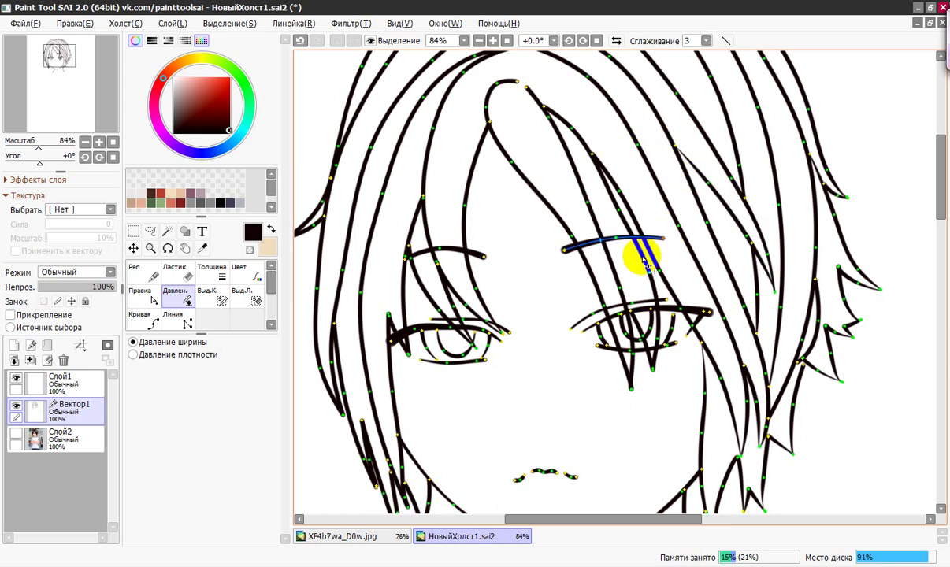
Taper the two pointed bang tips that fall across the right eye
mouse_move(630, 382)
left_mouse_down()
mouse_move(577, 387)
mouse_move(623, 389)
mouse_move(583, 396)
left_mouse_up()
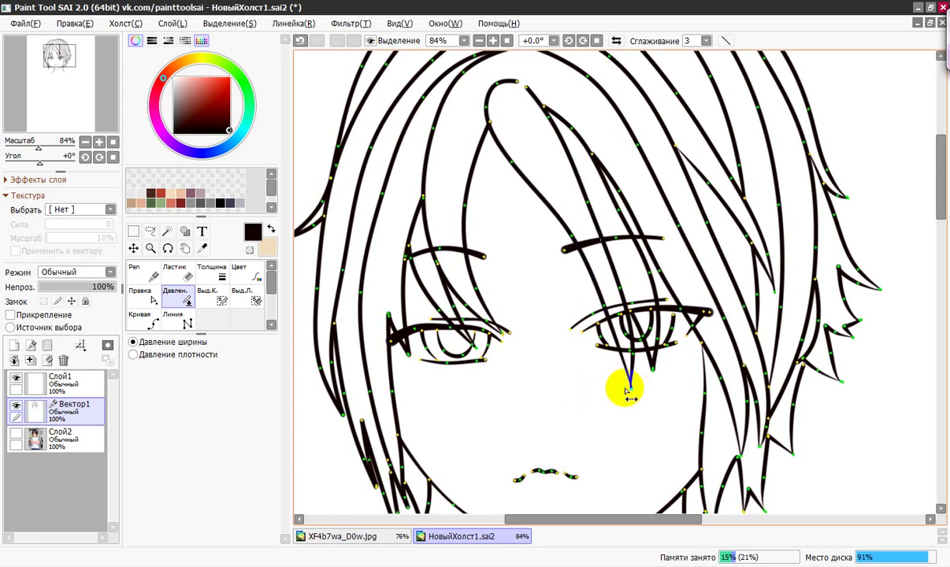
mouse_move(646, 365)
left_mouse_down()
mouse_move(616, 382)
mouse_move(653, 373)
mouse_move(601, 376)
left_mouse_up()
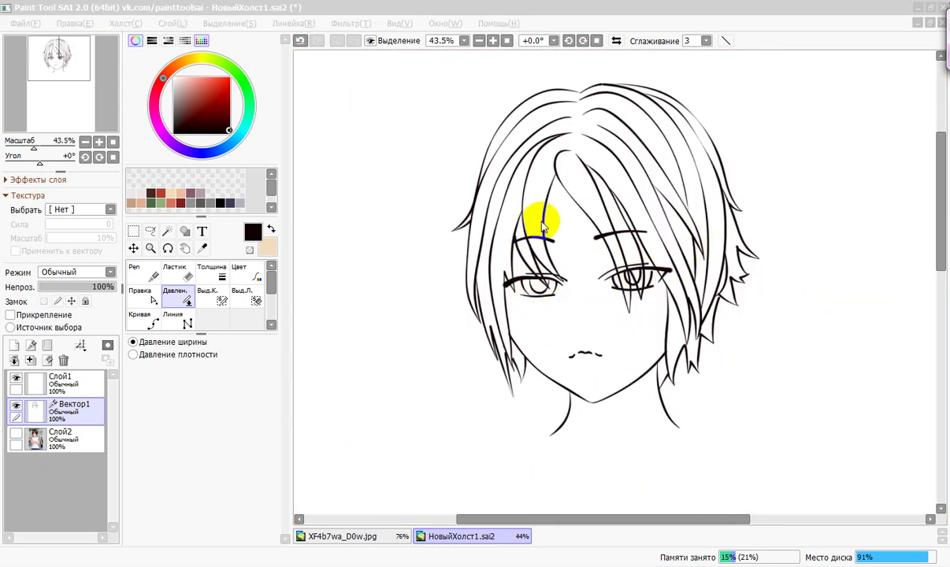
left_click(707, 11)
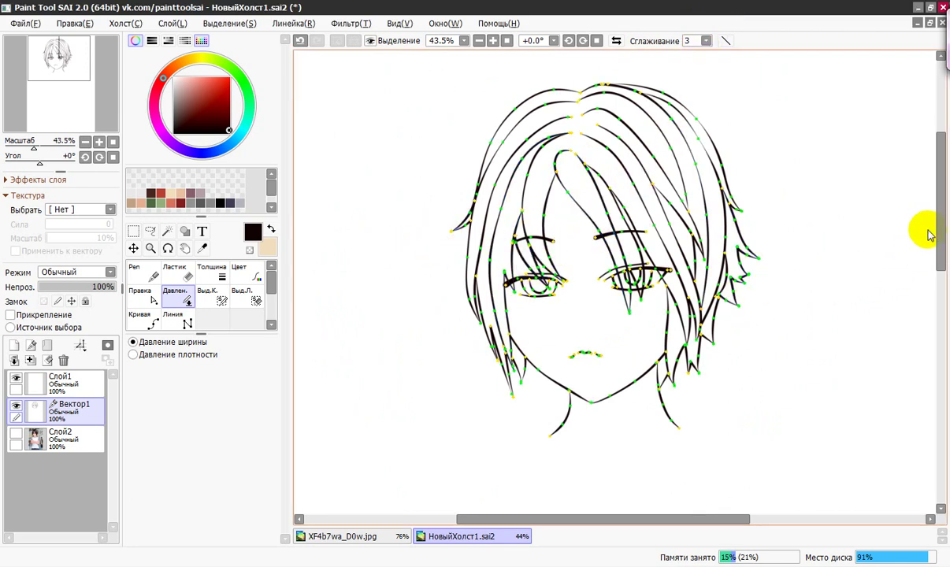
left_click_drag(931, 231, 942, 229)
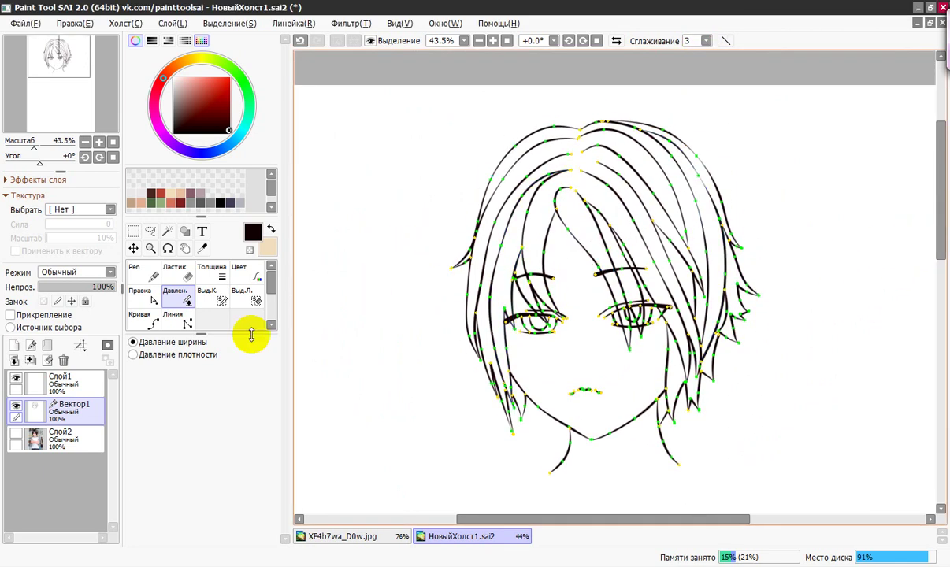
Toggle the Вектор1 line art off and on, and show the Слой2 reference image beneath it
left_click(16, 407)
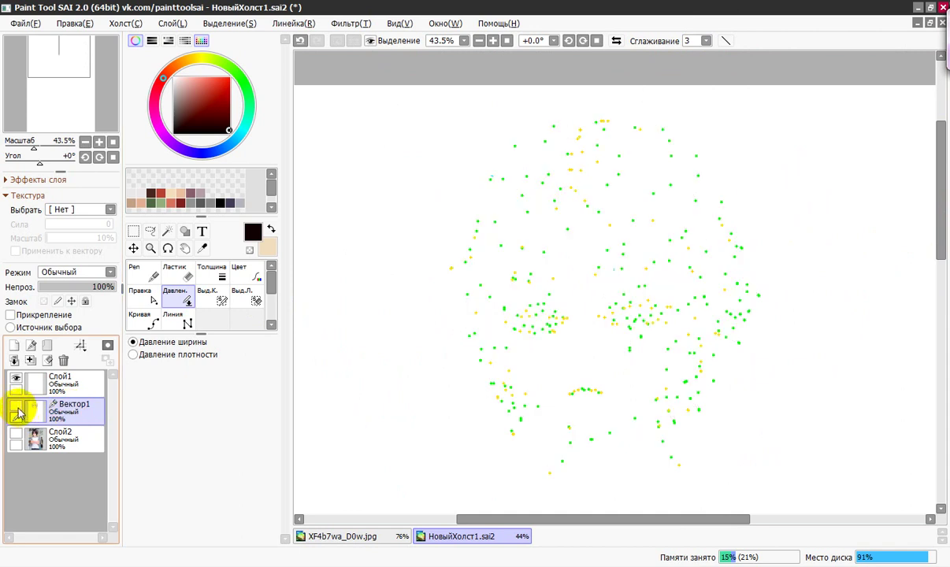
left_click(17, 409)
left_click(75, 386)
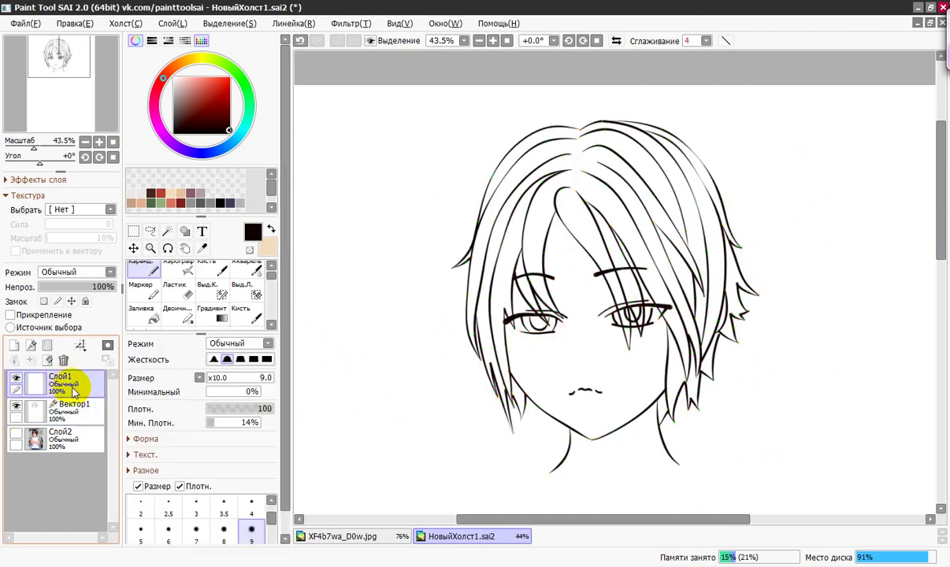
left_click(70, 435)
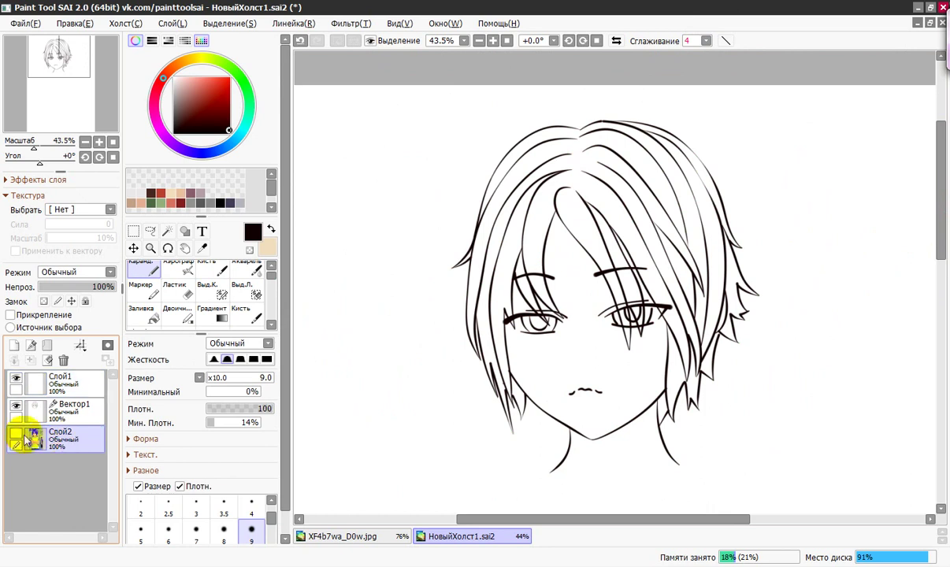
left_click(16, 435)
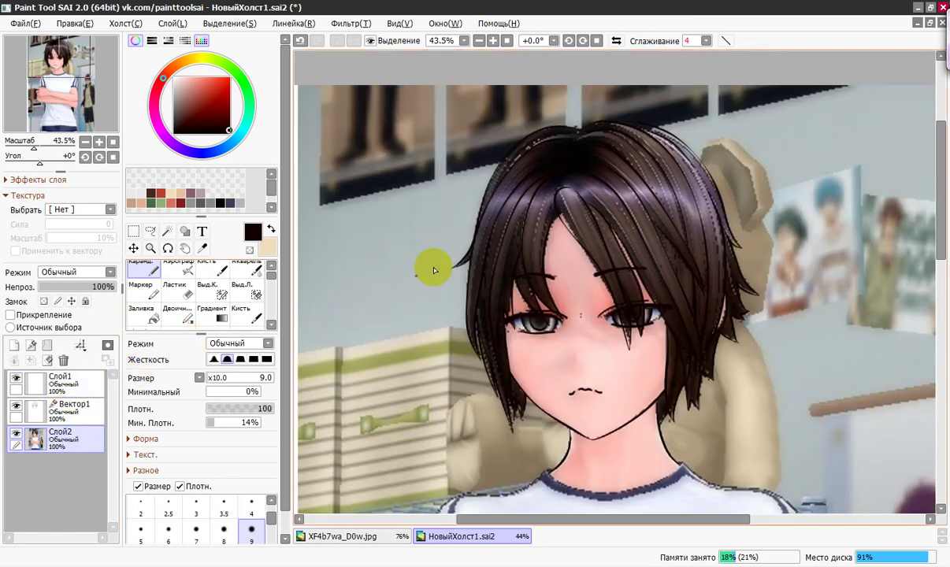
double_click(74, 386)
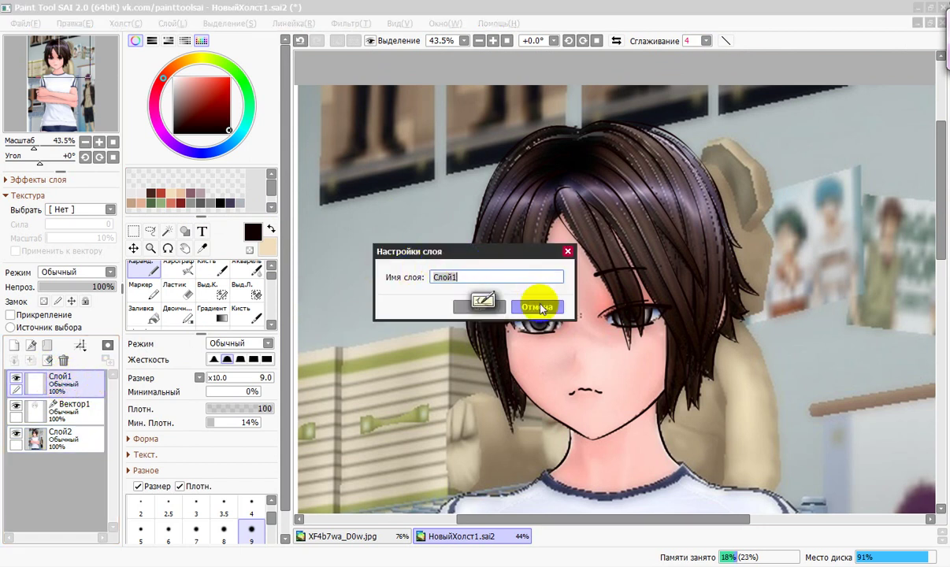
left_click(539, 307)
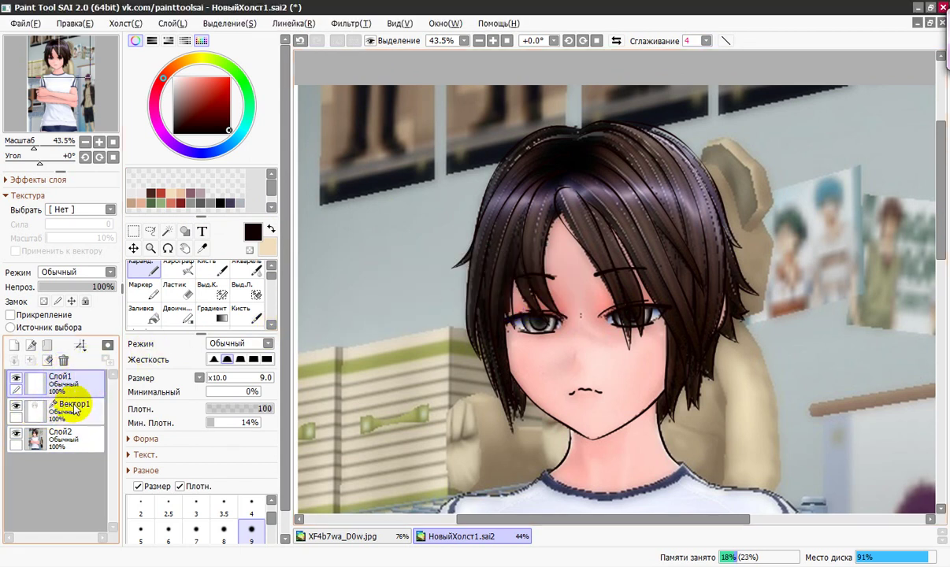
Sample the light skin colour from the reference face, and ready the magic wand on Вектор1 with Слой2 hidden
left_click(203, 249)
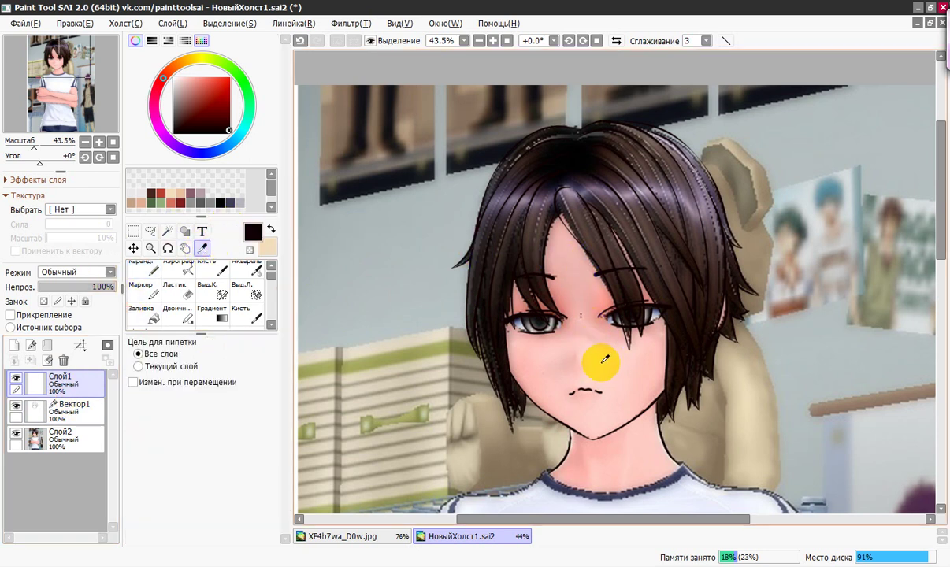
left_click(72, 405)
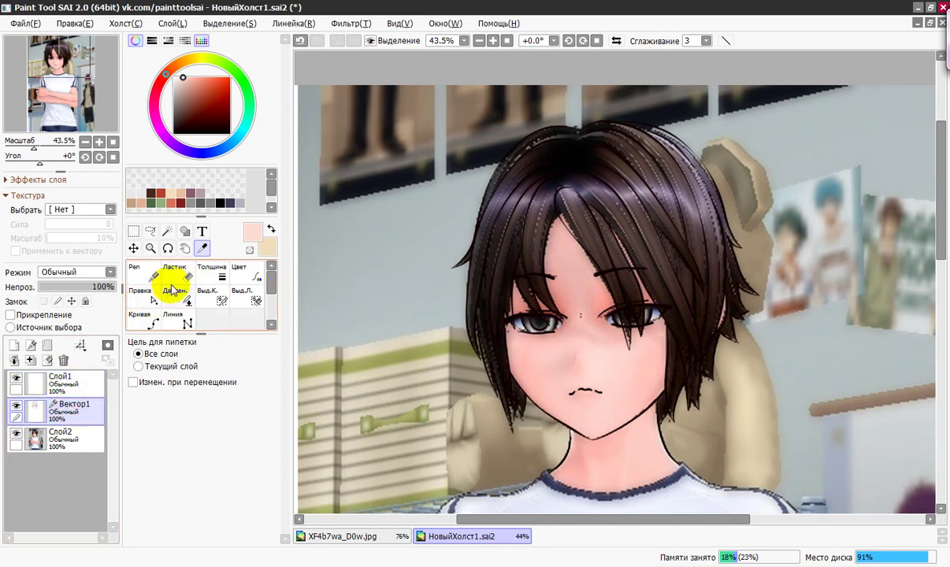
left_click(167, 233)
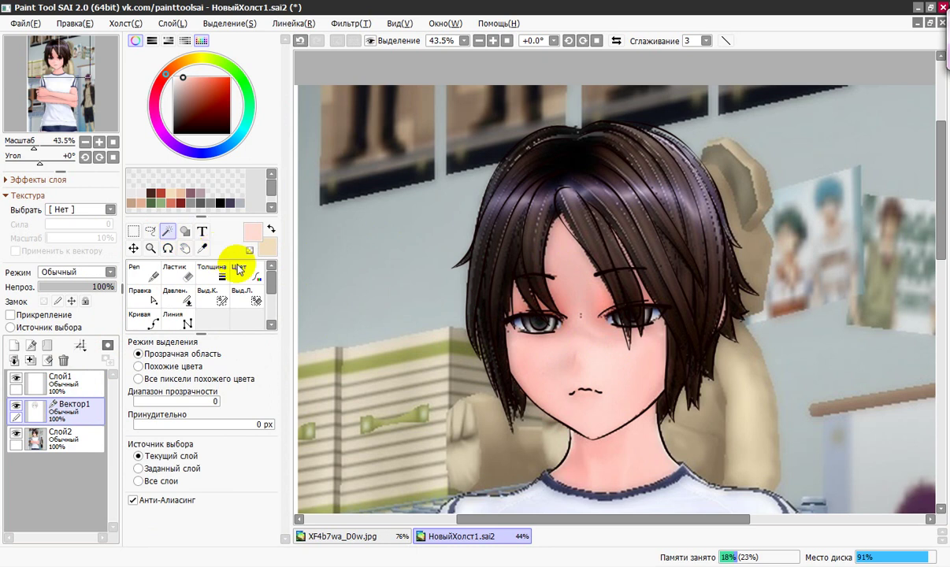
left_click(17, 433)
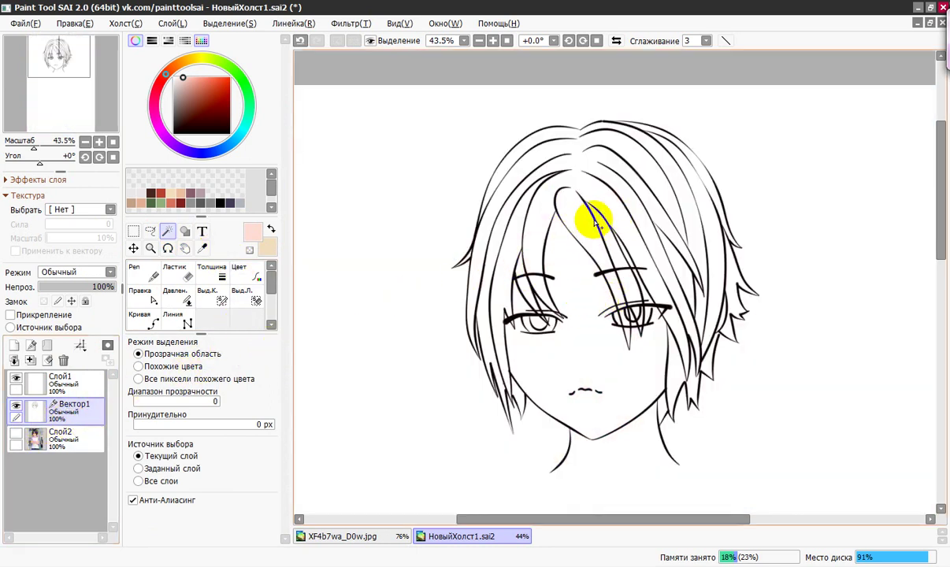
Select the enclosed face area of the Вектор1 line art with the magic wand
left_click(590, 348)
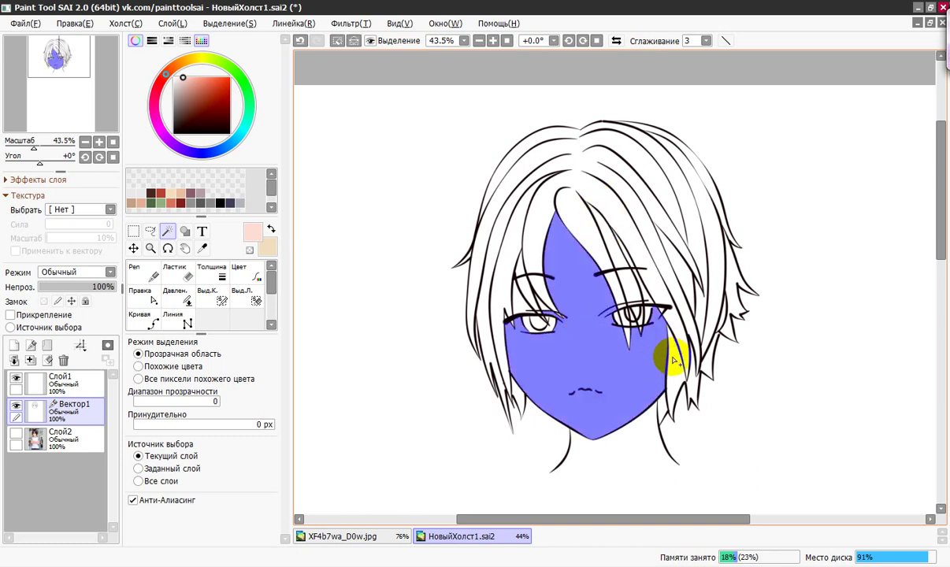
left_click(491, 379)
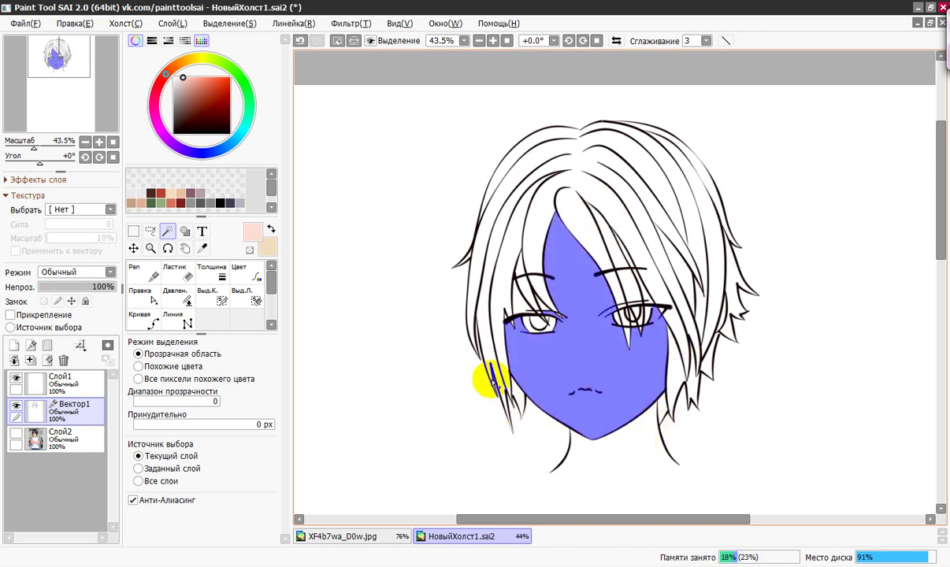
key("ctrl+z")
On Слой1, paint a size 9 selection stroke across the base of the neck, joining the lower ends of both neck lines
left_click_drag(940, 201, 940, 235)
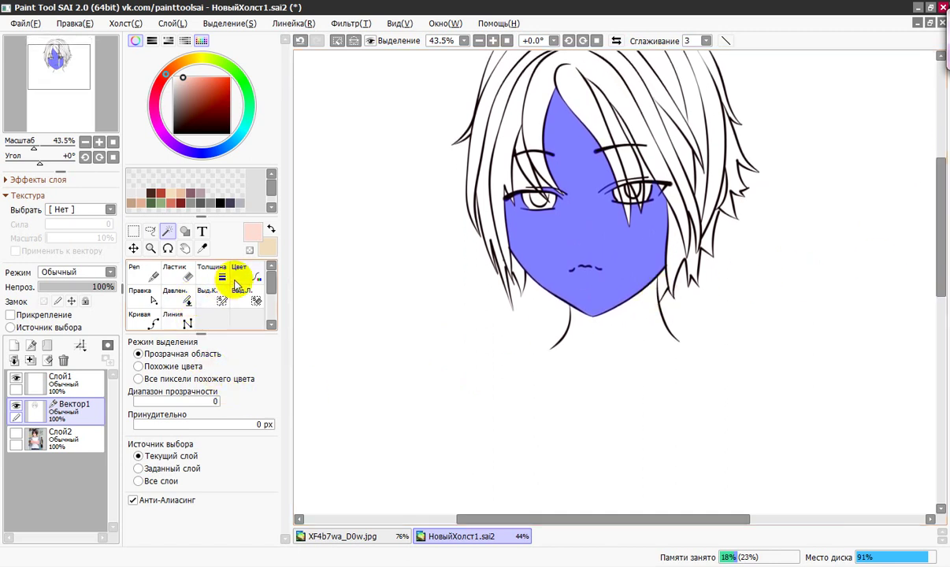
left_click(211, 301)
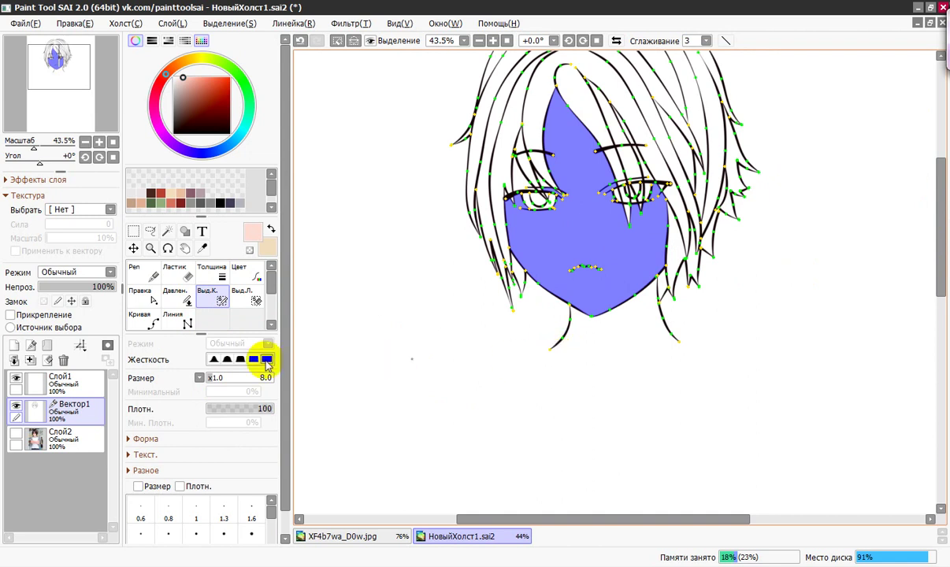
left_click(78, 370)
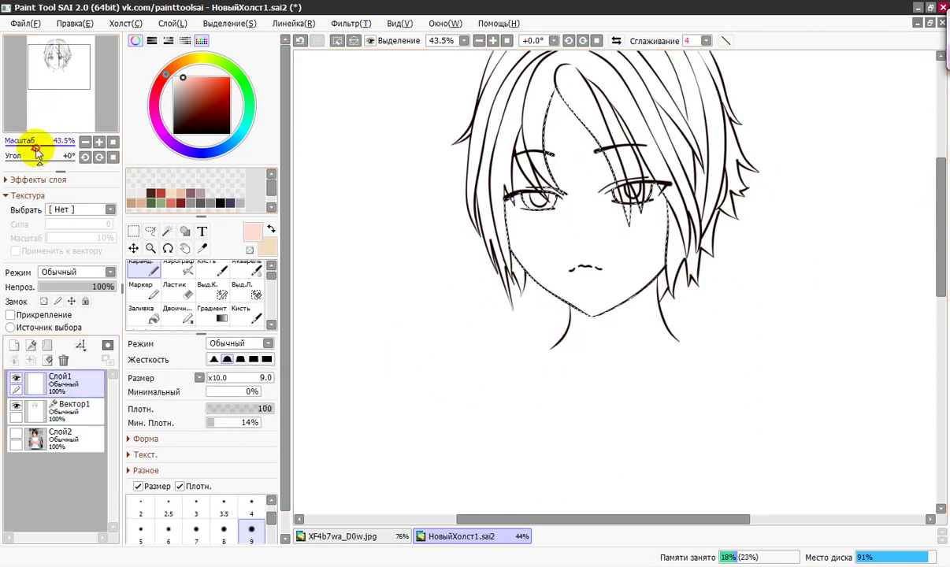
left_click_drag(35, 148, 41, 148)
left_click_drag(47, 67, 45, 70)
left_click_drag(494, 378, 488, 380)
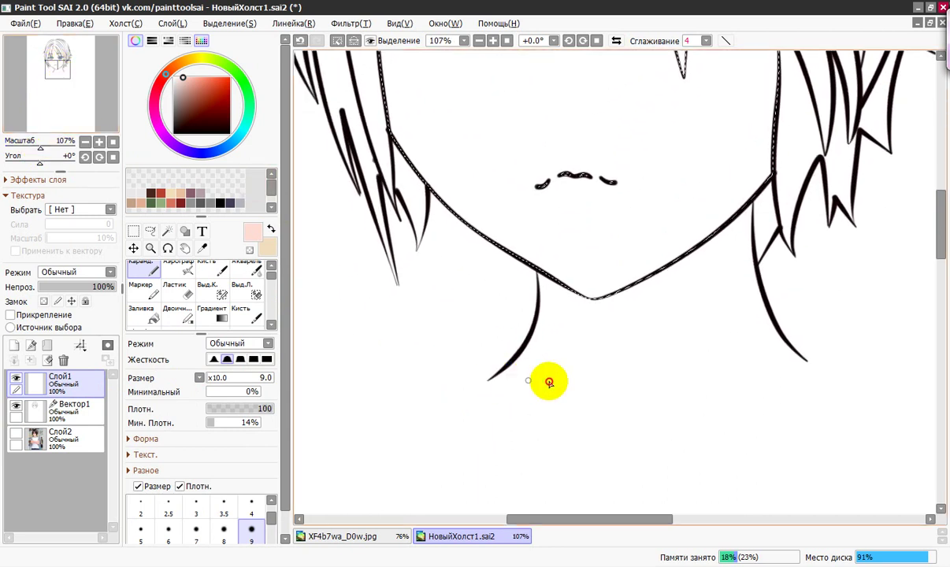
left_click(208, 291)
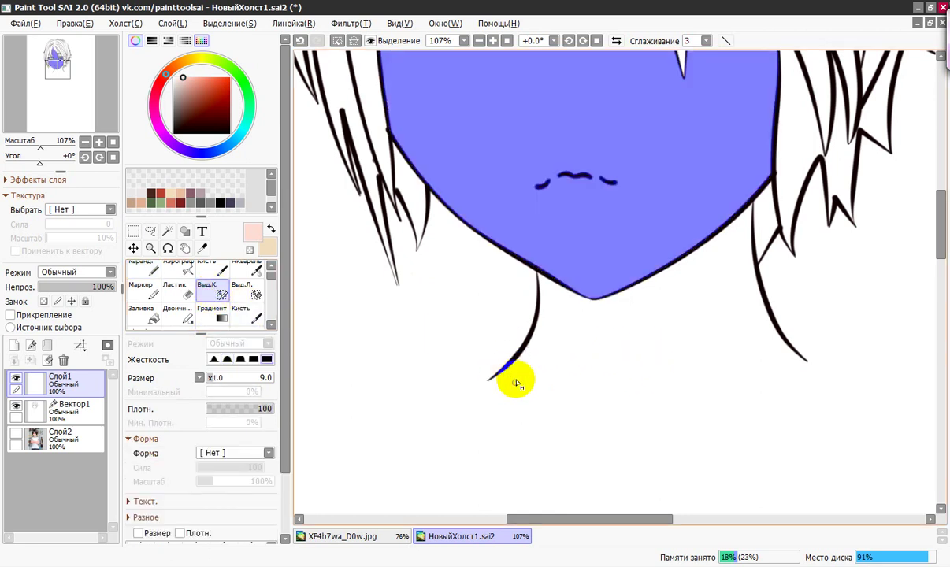
mouse_move(499, 378)
left_mouse_down()
mouse_move(676, 384)
mouse_move(805, 360)
left_mouse_up()
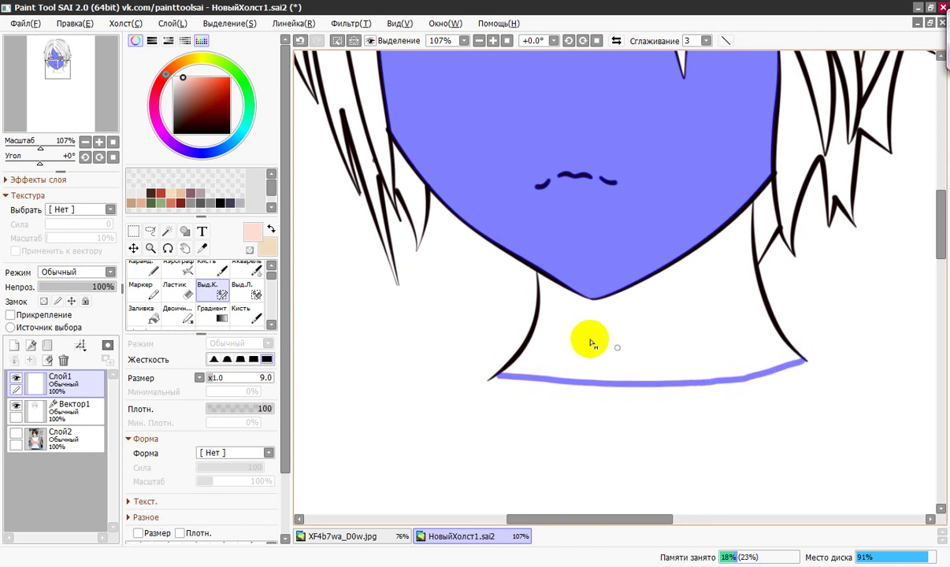
left_click_drag(537, 277, 539, 319)
key("ctrl+z")
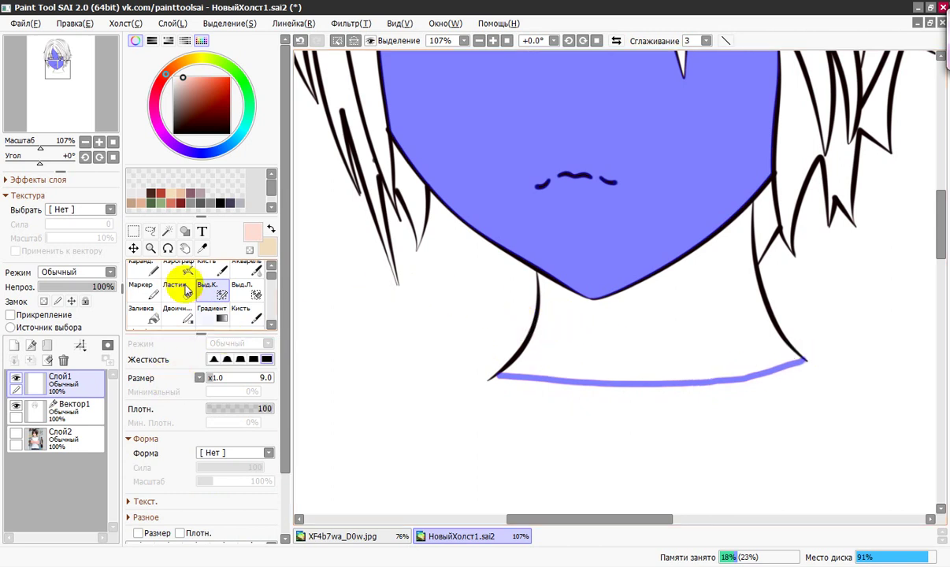
Add the enclosed neck area on Вектор1 to the selection with the magic wand
left_click(166, 230)
left_click(79, 413)
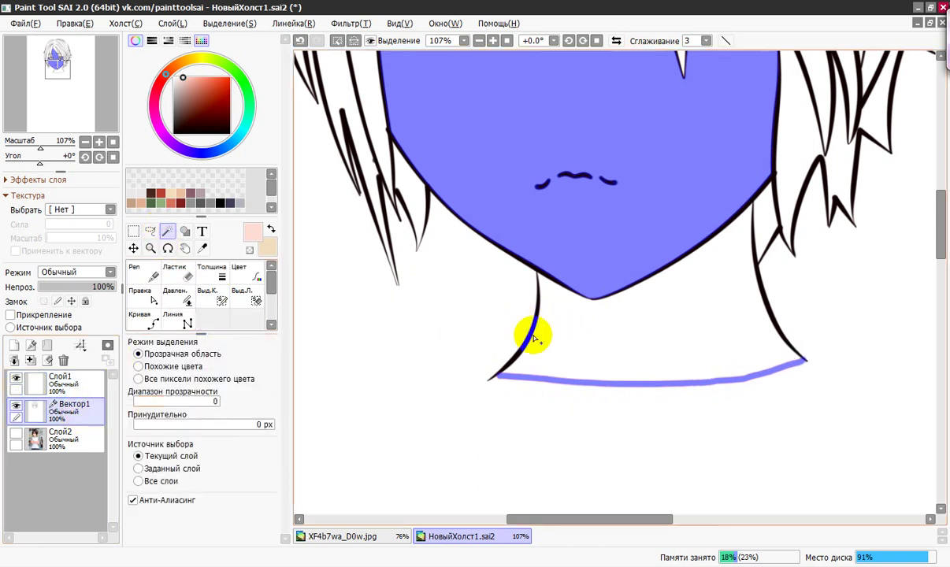
left_click(592, 334)
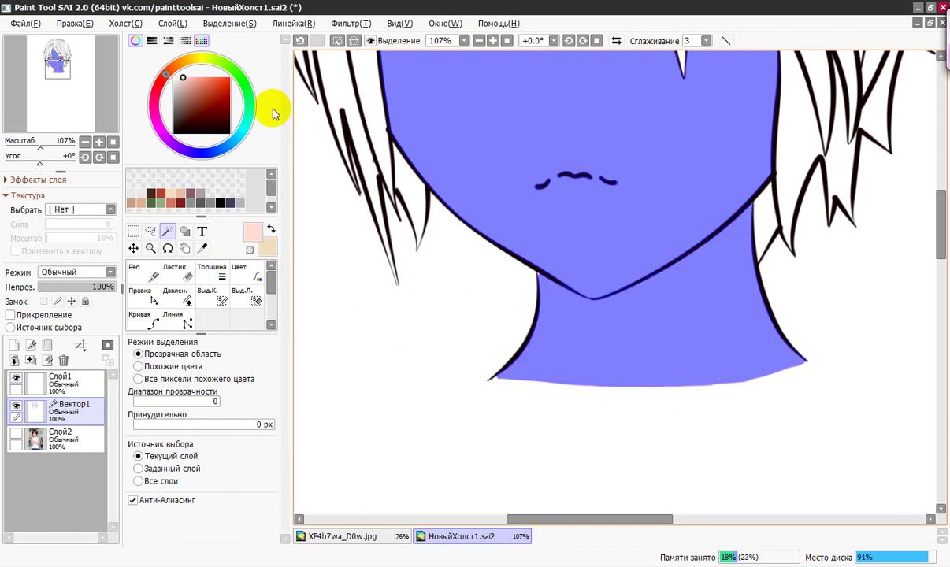
On Слой1, erase the selection from the white of the left eye out to both corners, using the selection eraser at size 9
left_click_drag(41, 147, 35, 147)
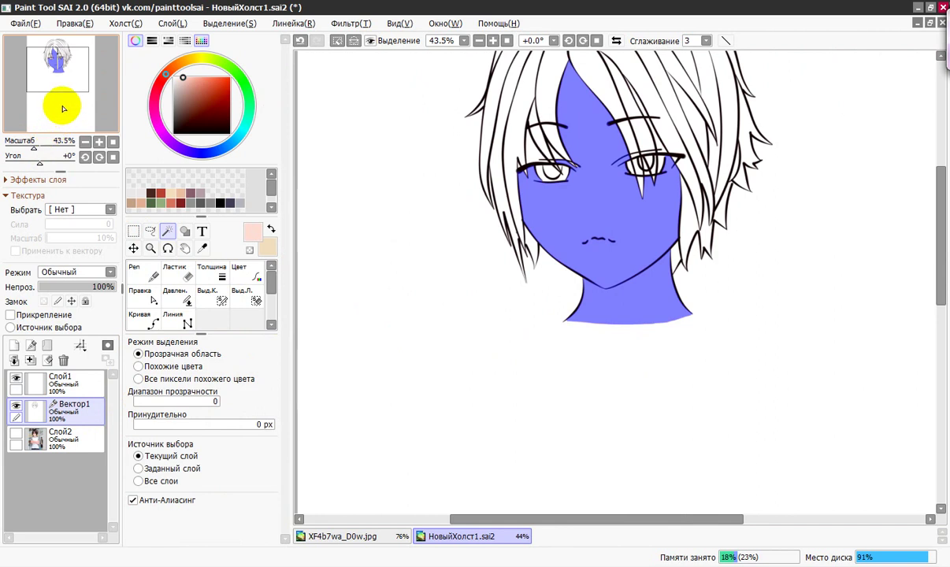
left_click_drag(57, 69, 59, 64)
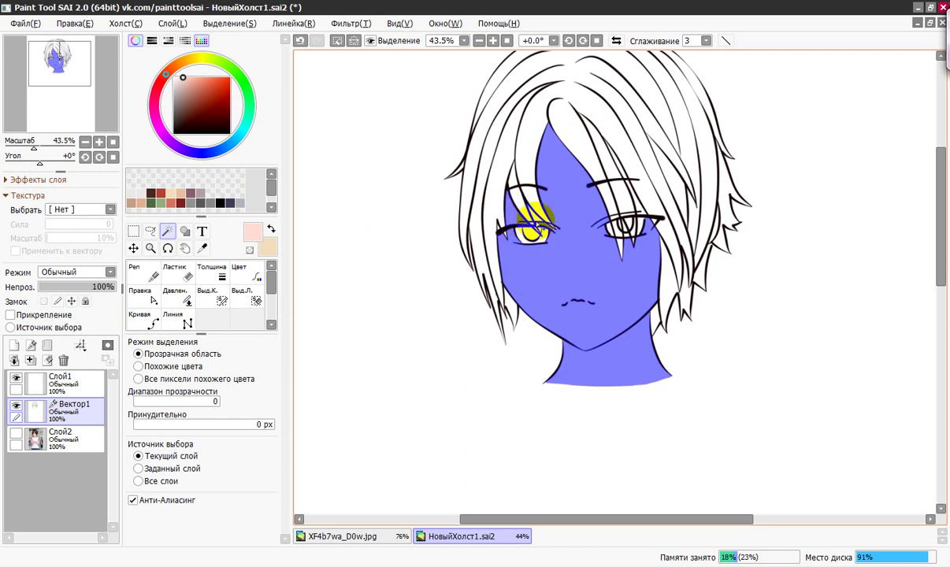
left_click_drag(532, 236, 495, 235)
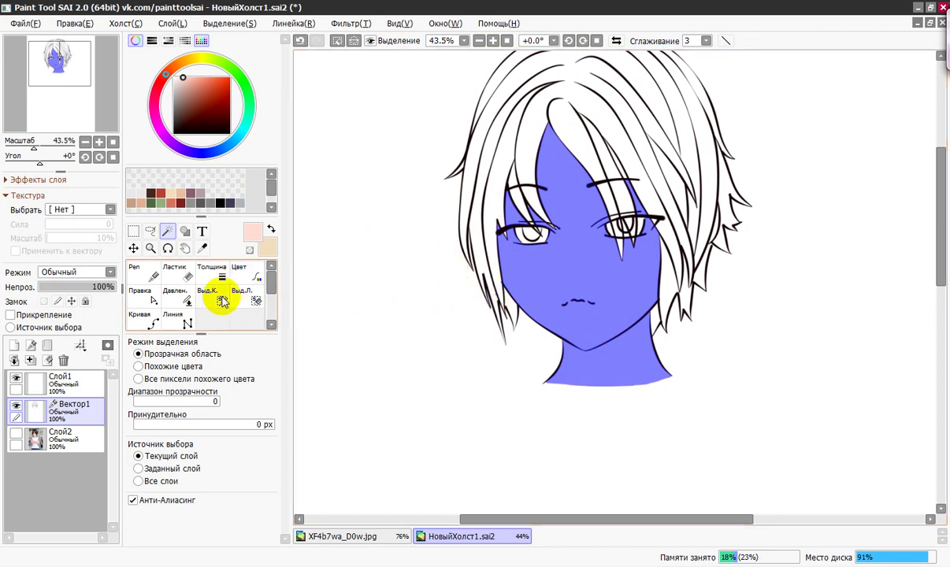
left_click(251, 302)
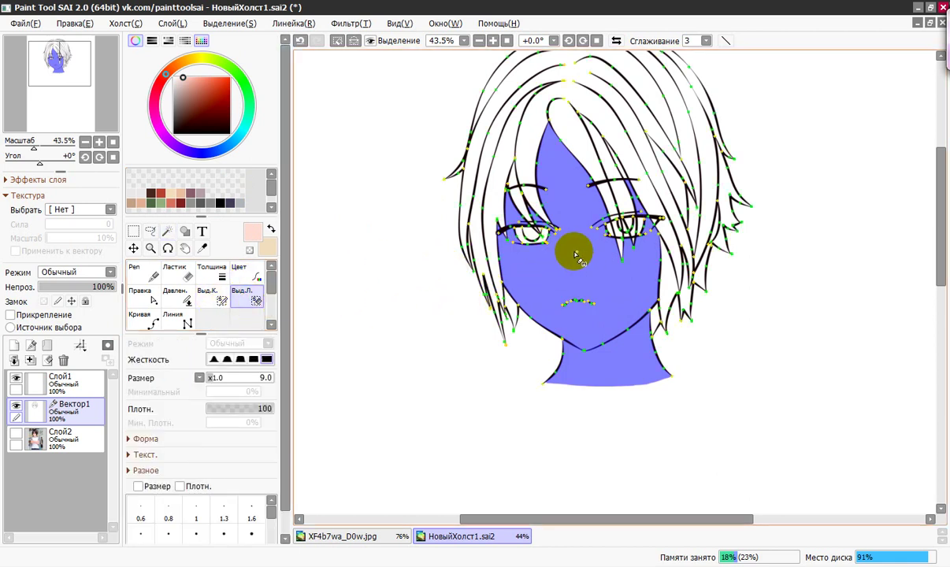
left_click(79, 386)
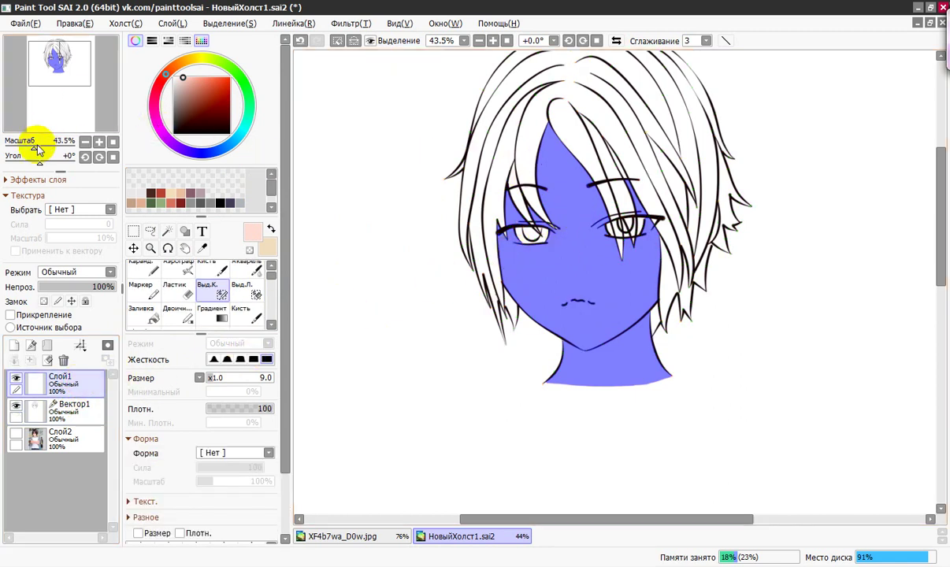
left_click_drag(34, 148, 41, 148)
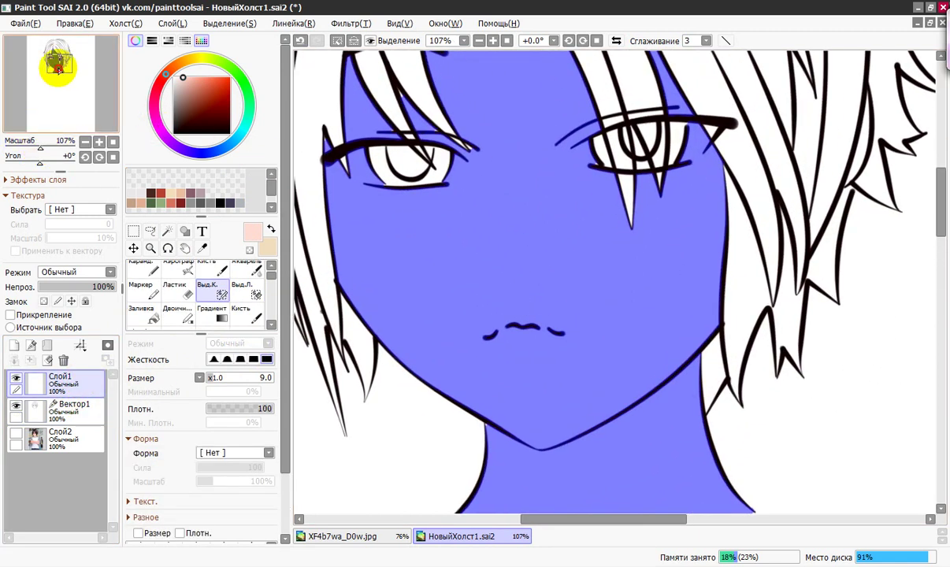
left_click_drag(58, 69, 55, 64)
left_click(246, 290)
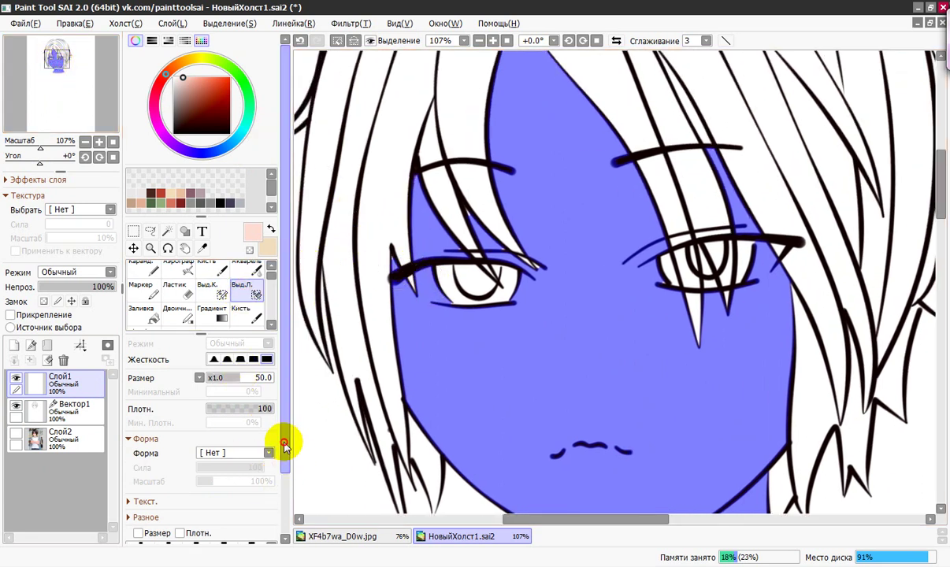
left_click_drag(281, 442, 293, 506)
left_click(251, 477)
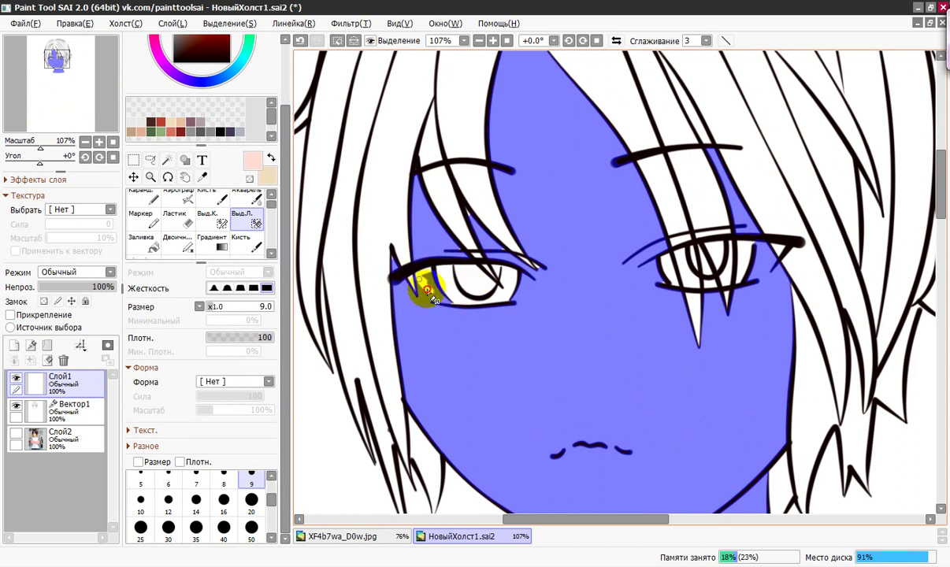
left_click_drag(448, 302, 451, 303)
mouse_move(423, 290)
left_mouse_down()
mouse_move(484, 304)
mouse_move(516, 297)
left_mouse_up()
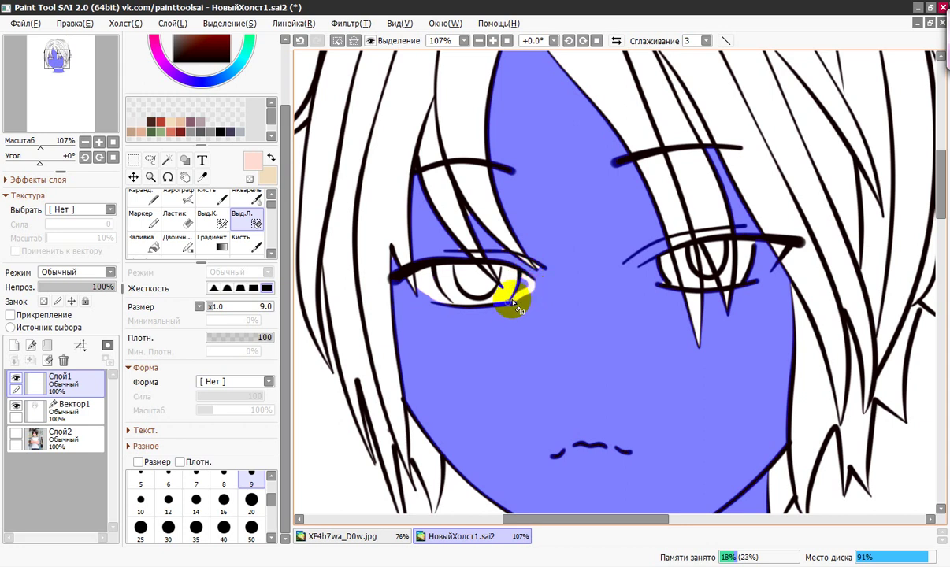
left_click_drag(520, 291, 521, 293)
Erase the selection from the white of the right eye out to both corners
left_click(672, 282)
mouse_move(652, 276)
left_mouse_down()
mouse_move(687, 285)
mouse_move(657, 283)
mouse_move(687, 286)
mouse_move(771, 245)
mouse_move(754, 245)
mouse_move(775, 266)
left_mouse_up()
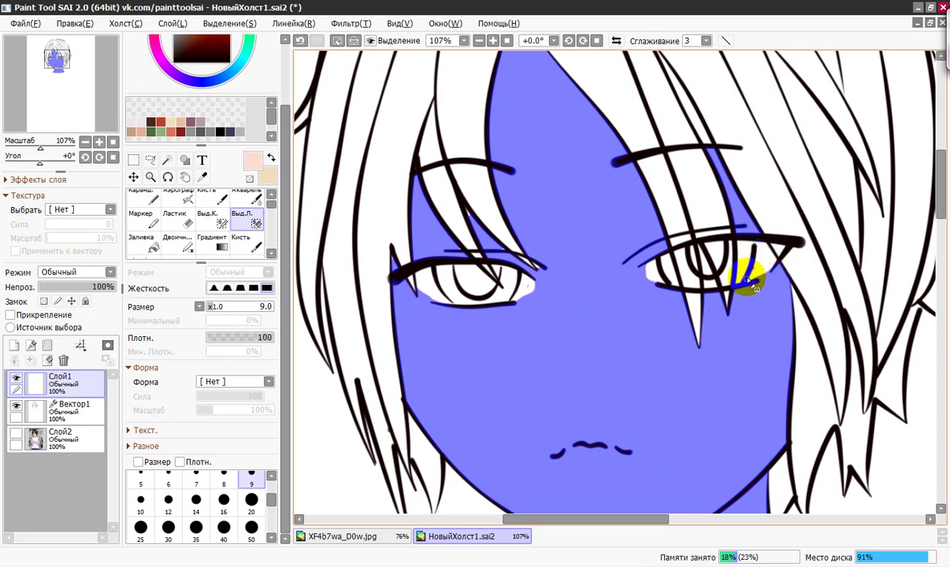
mouse_move(763, 266)
left_mouse_down()
mouse_move(771, 272)
mouse_move(685, 279)
left_mouse_up()
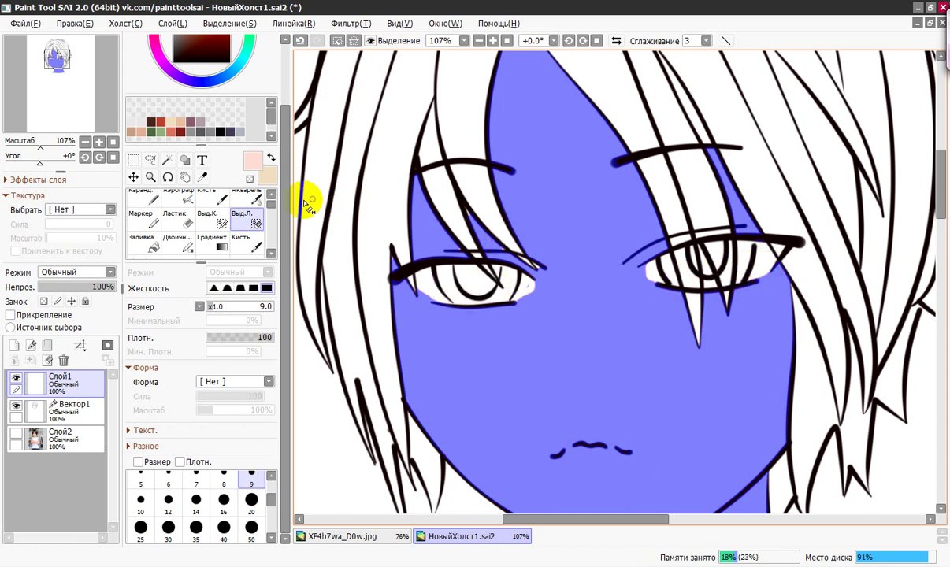
Brush the missed skin slivers beside the bang tips and the outer corner of the left eye into the selection
left_click(219, 222)
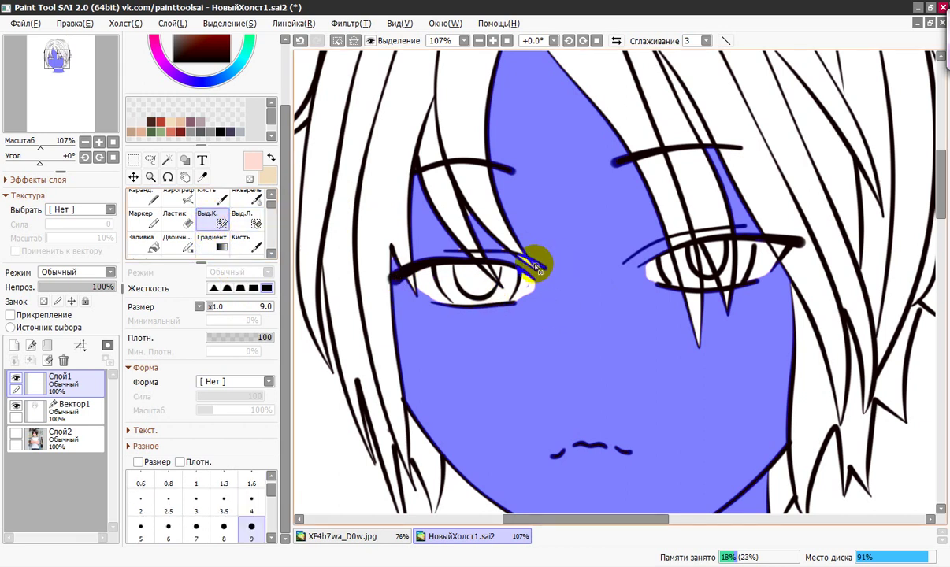
left_click_drag(463, 204, 510, 266)
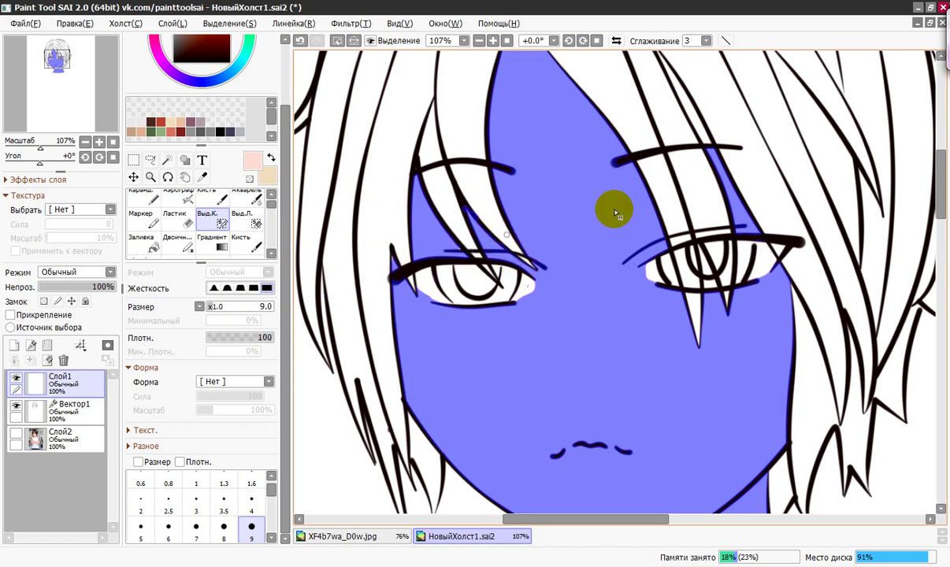
left_click_drag(391, 248, 392, 268)
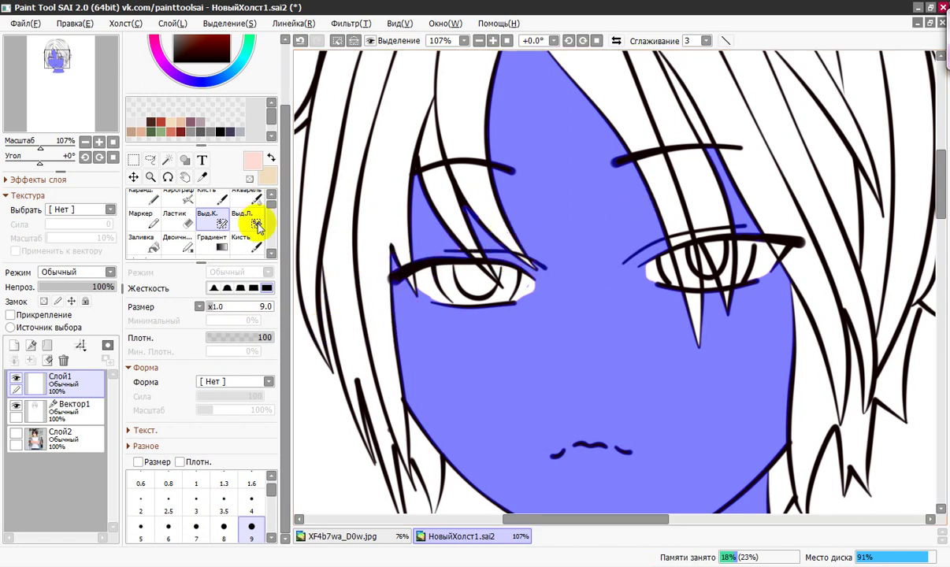
Fill the selected face and neck on Слой1 with the light skin colour
left_click_drag(39, 149, 36, 146)
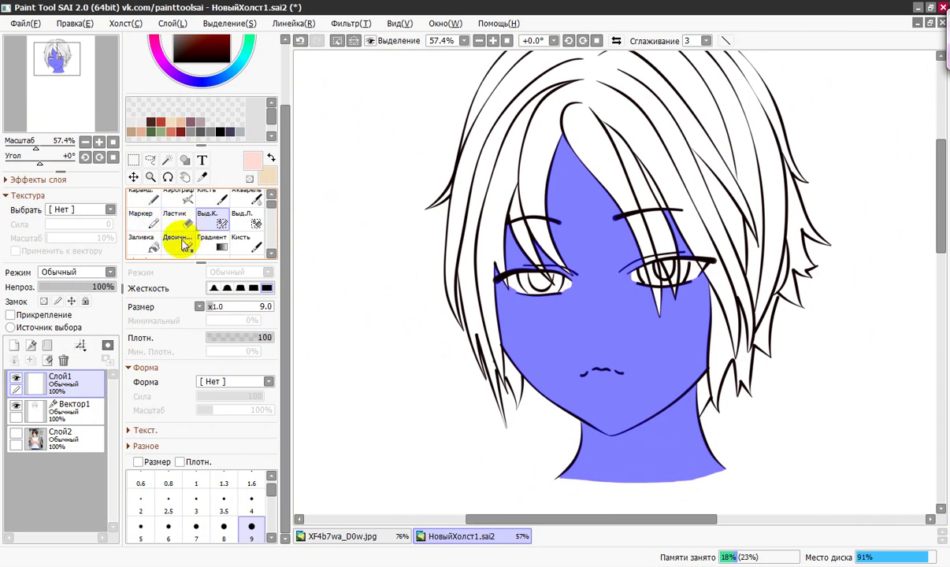
left_click(148, 245)
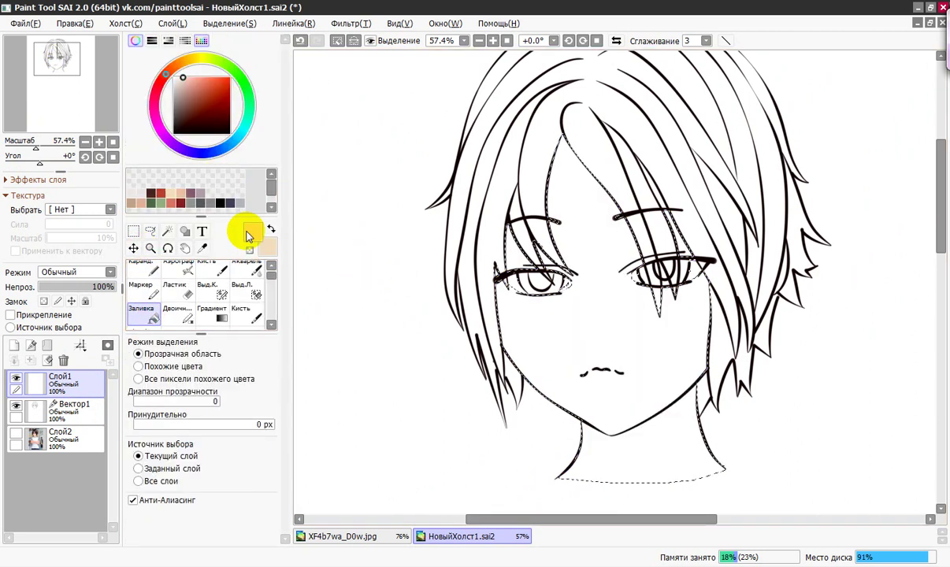
left_click(594, 340)
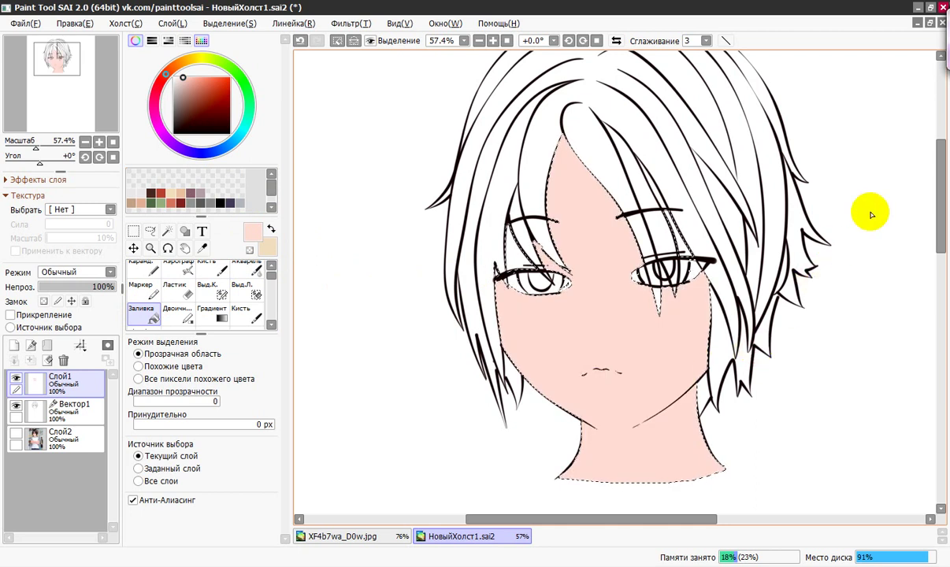
Move the Слой1 skin layer beneath Вектор1 and clear the selection
left_click_drag(939, 191, 940, 206)
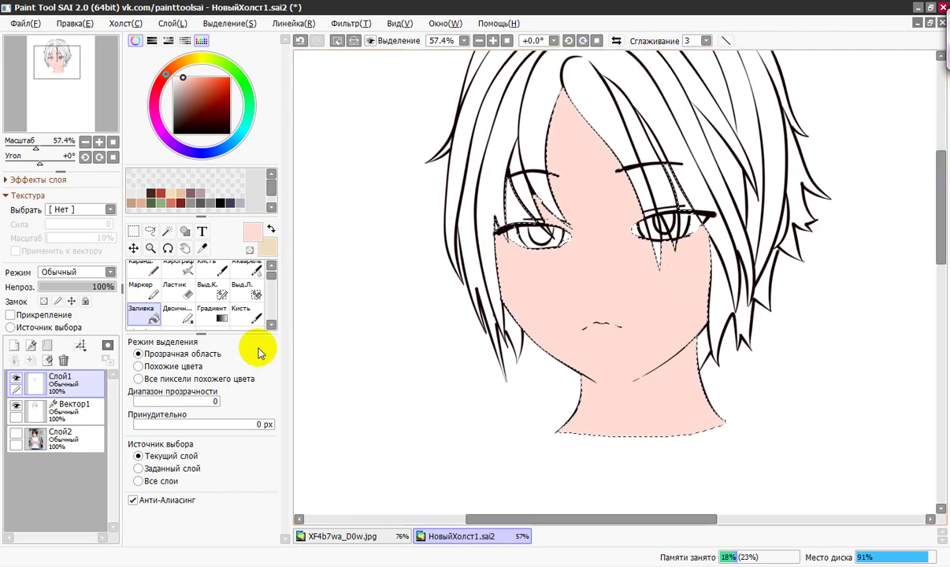
left_click(85, 386)
left_click_drag(87, 383, 92, 423)
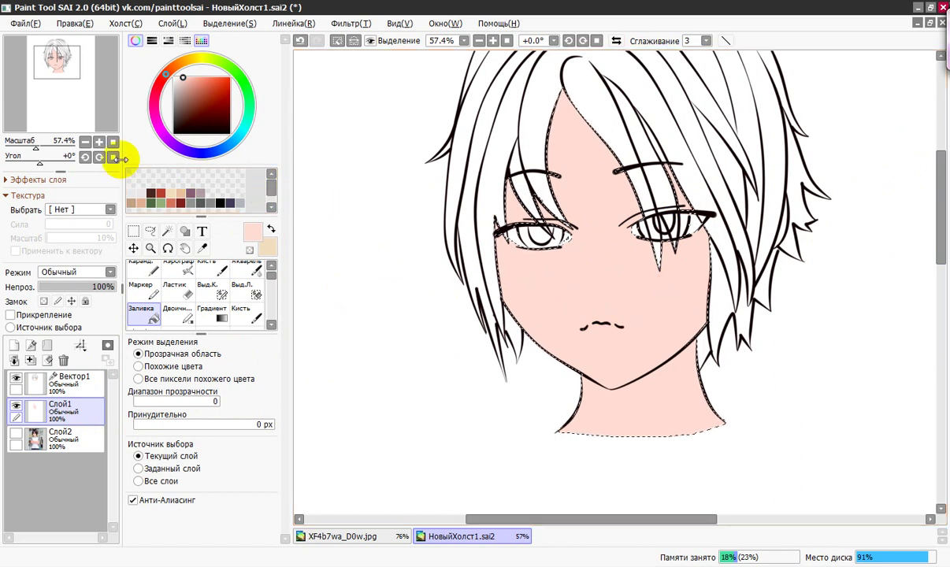
left_click(338, 44)
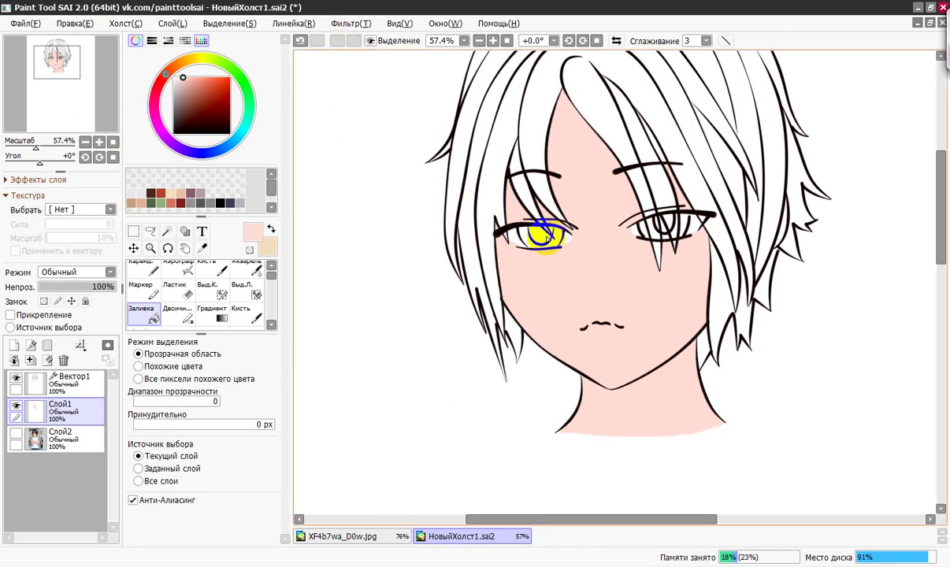
On Вектор1, select the crown of the hair and the strands along the left side with the Magic Wand
left_click(82, 385)
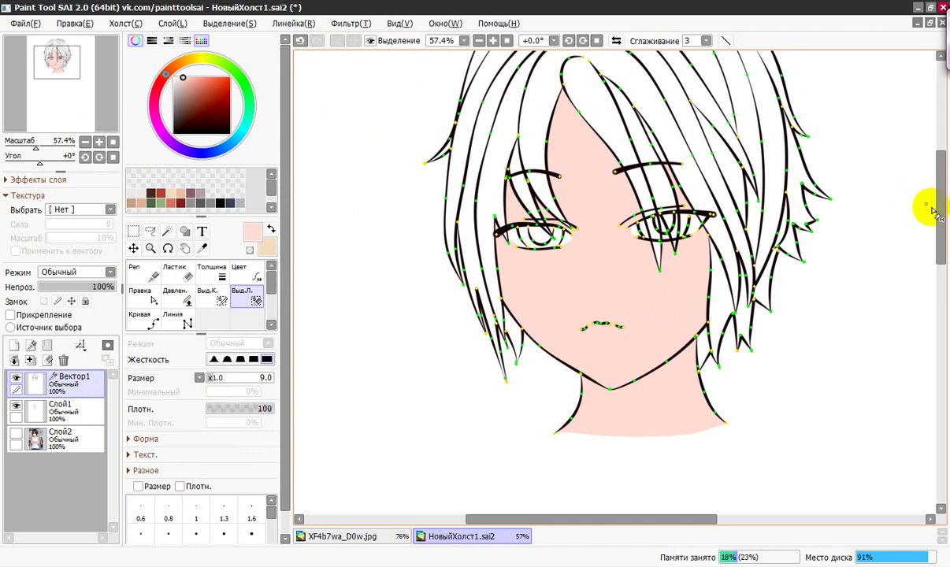
left_click_drag(942, 218, 943, 184)
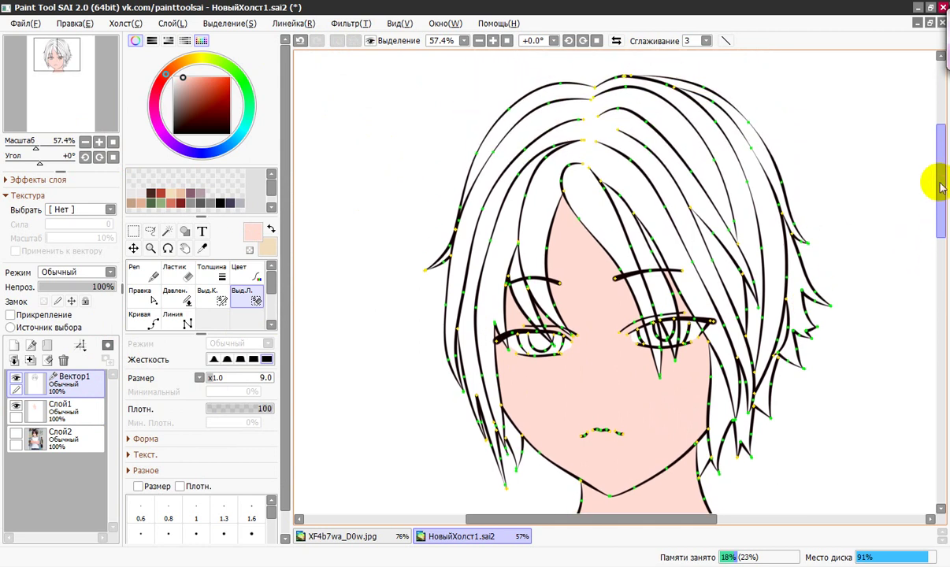
left_click(166, 231)
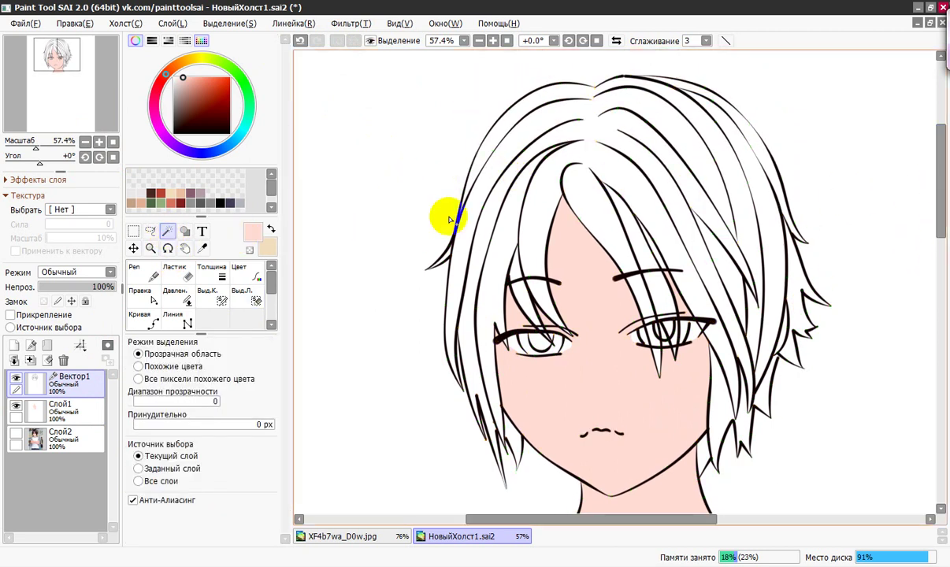
left_click(592, 154)
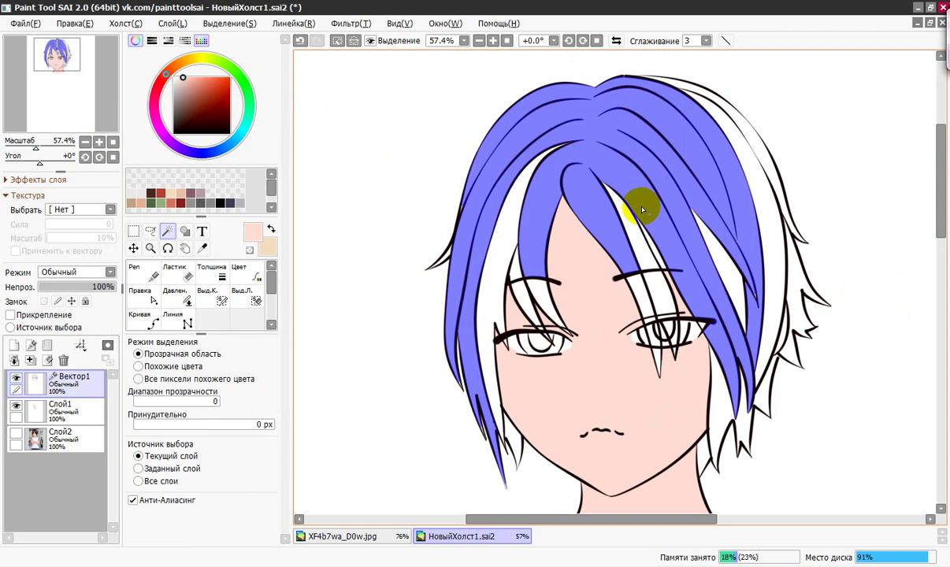
left_click(497, 262)
left_click(447, 267)
key("ctrl+z")
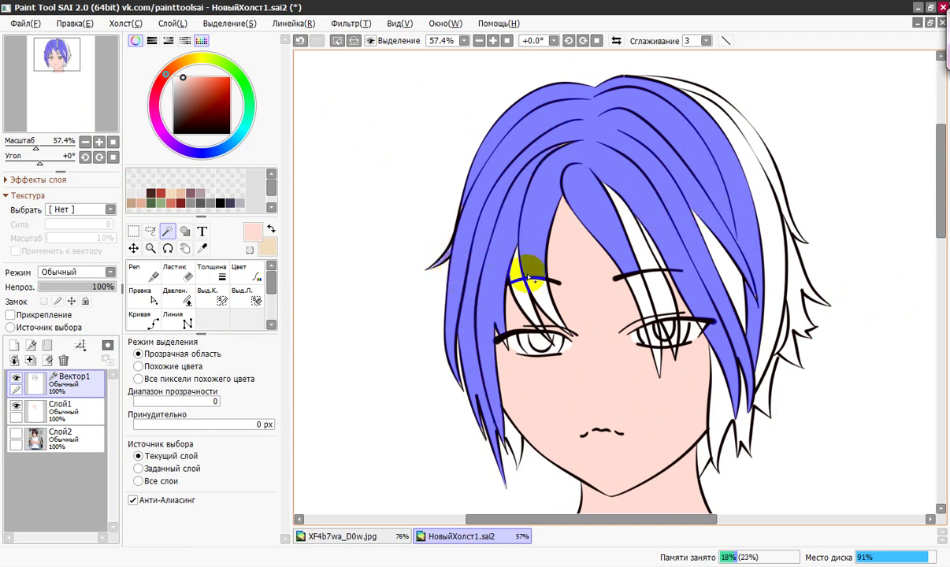
Add the bang strands above both eyes and the long inner strands on the right side to the hair selection
left_click(512, 270)
left_click(524, 300)
left_click(538, 295)
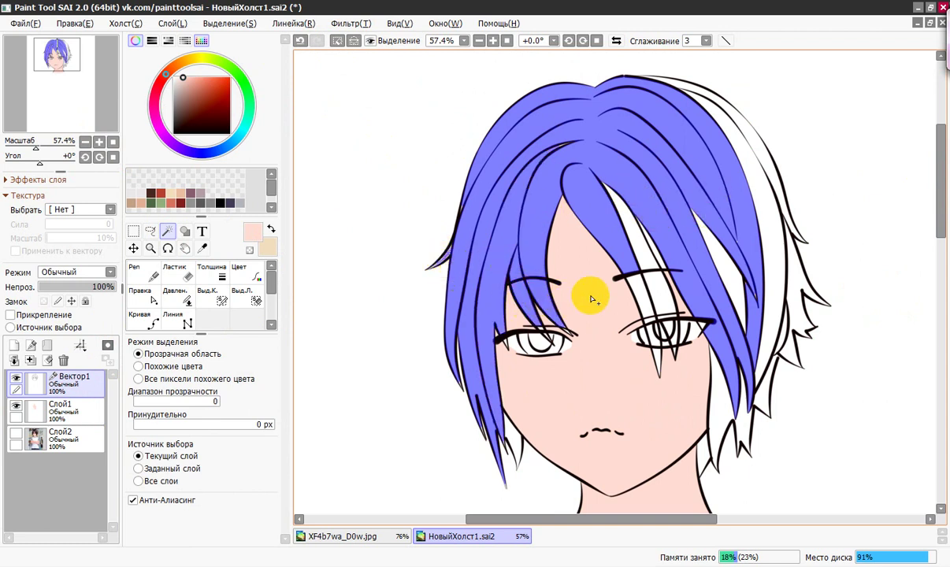
left_click(637, 290)
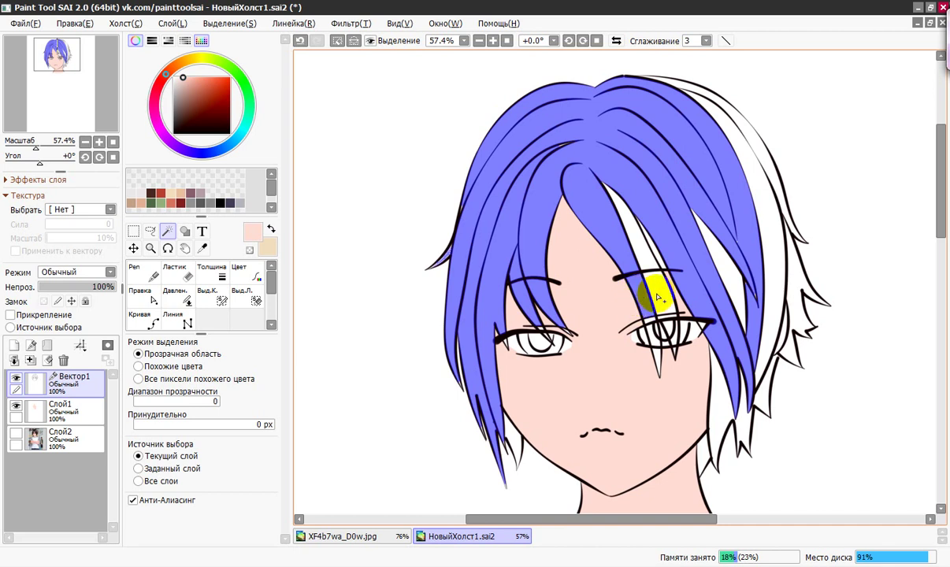
left_click(658, 254)
left_click(723, 266)
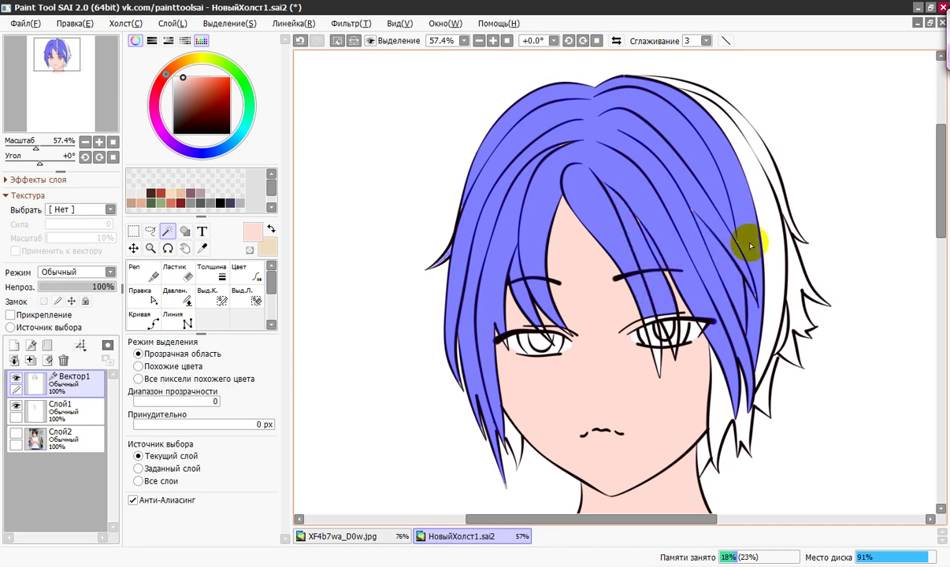
Add the outer locks on the right side and the lower hair tips on both sides of the face to the selection
left_click(755, 178)
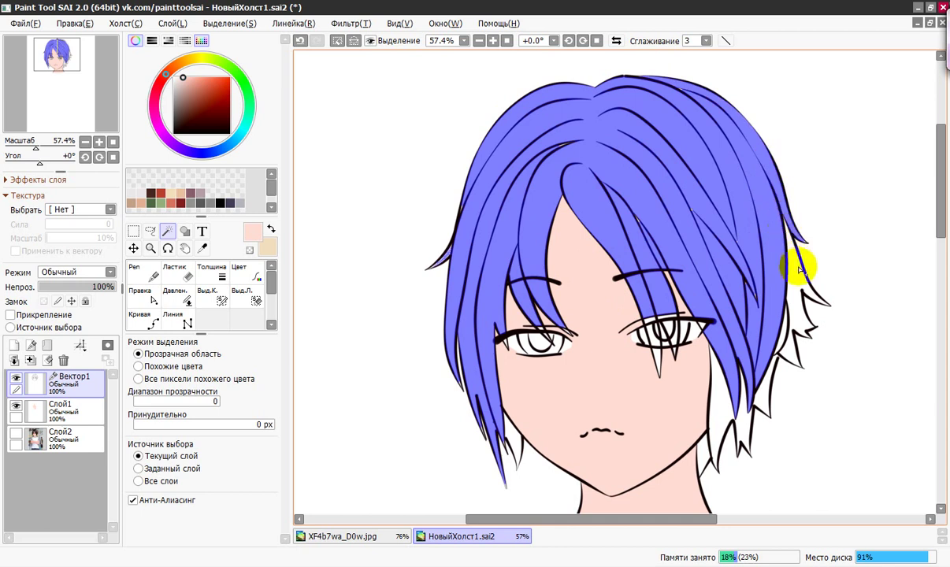
left_click(790, 306)
left_click(770, 375)
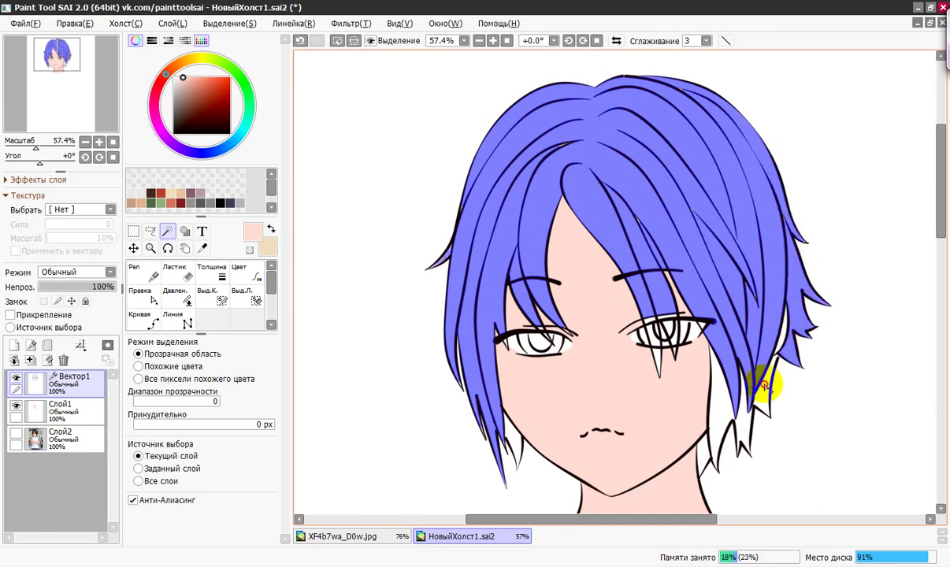
left_click(729, 428)
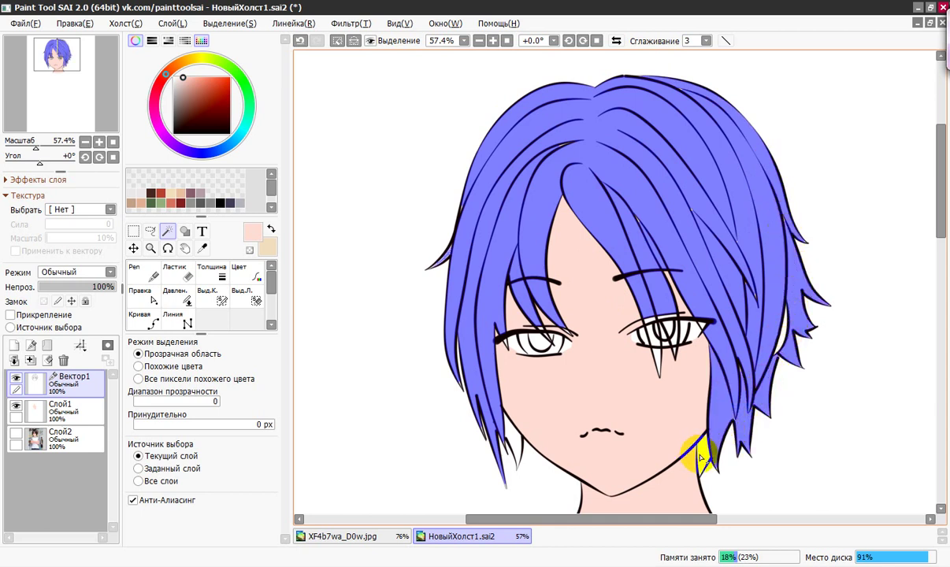
left_click(515, 445)
left_click(503, 396)
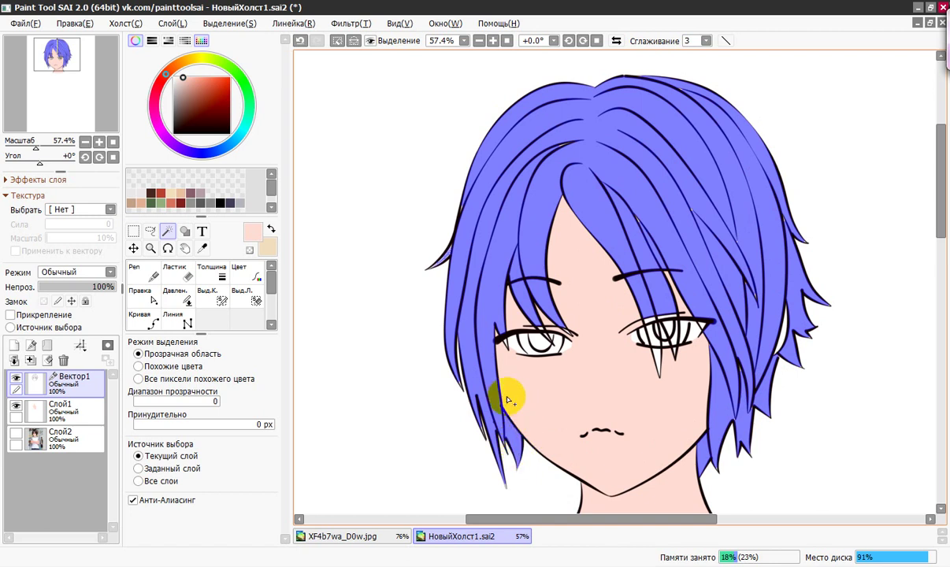
left_click(564, 267)
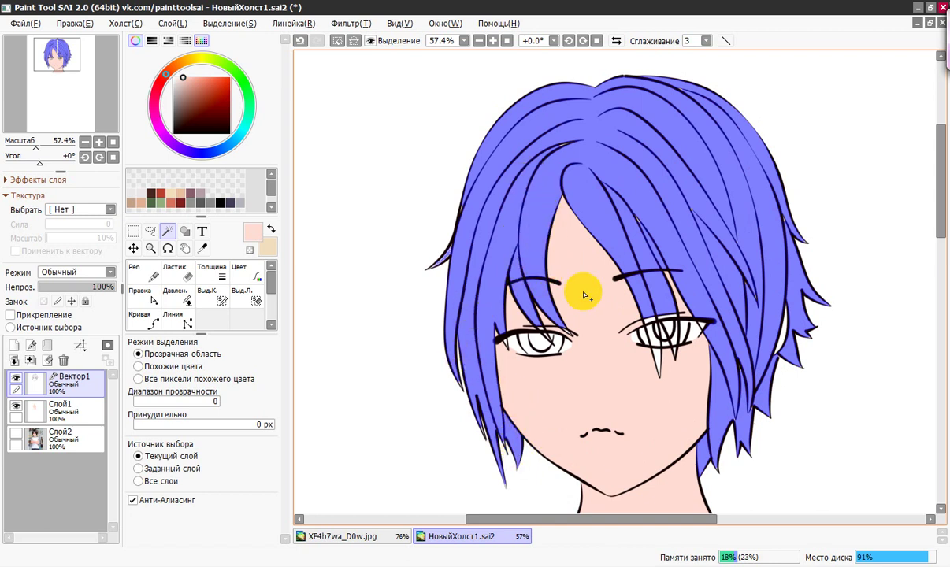
left_click(506, 335)
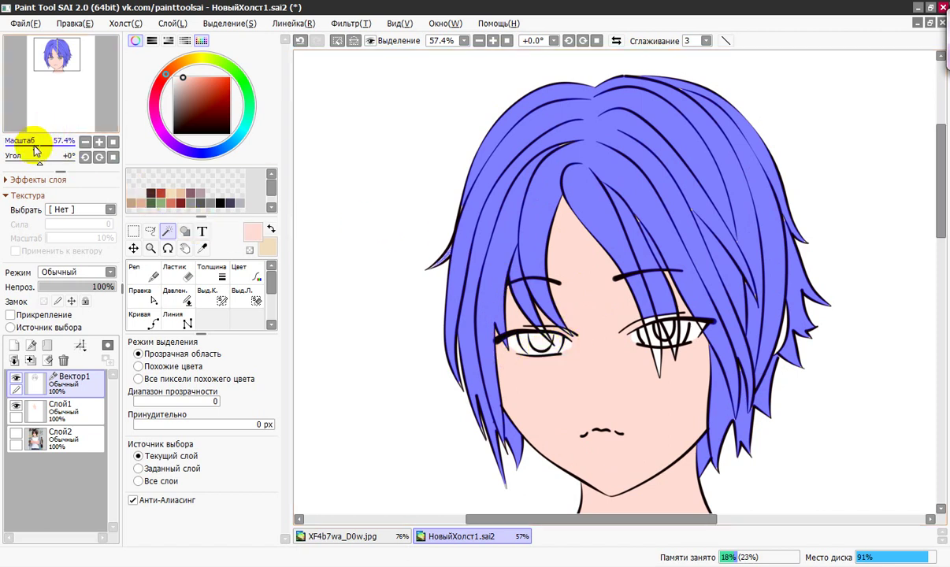
Extend the hair selection over the pieces of the bang tips that cross the right eye
left_click_drag(38, 151, 43, 144)
left_click_drag(55, 89, 56, 65)
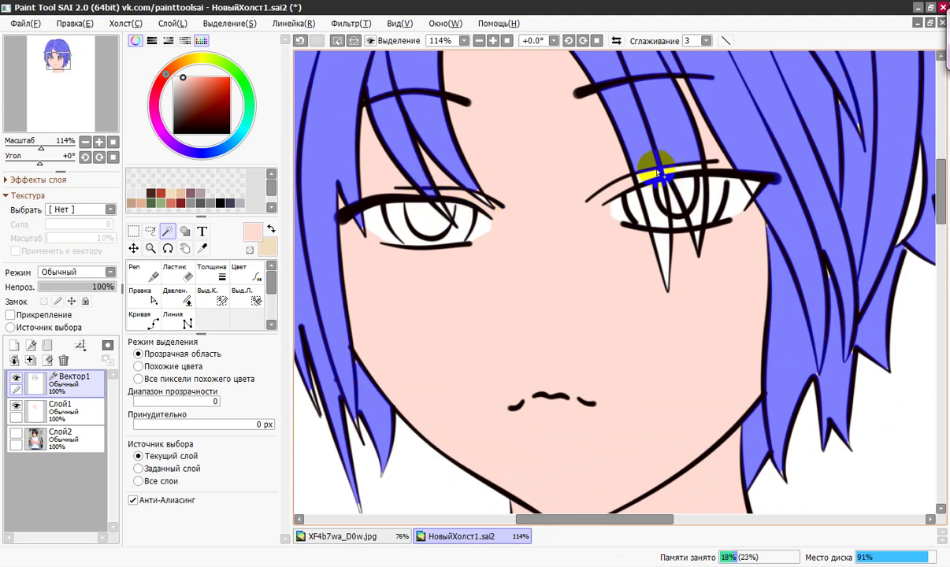
left_click_drag(681, 174, 709, 251)
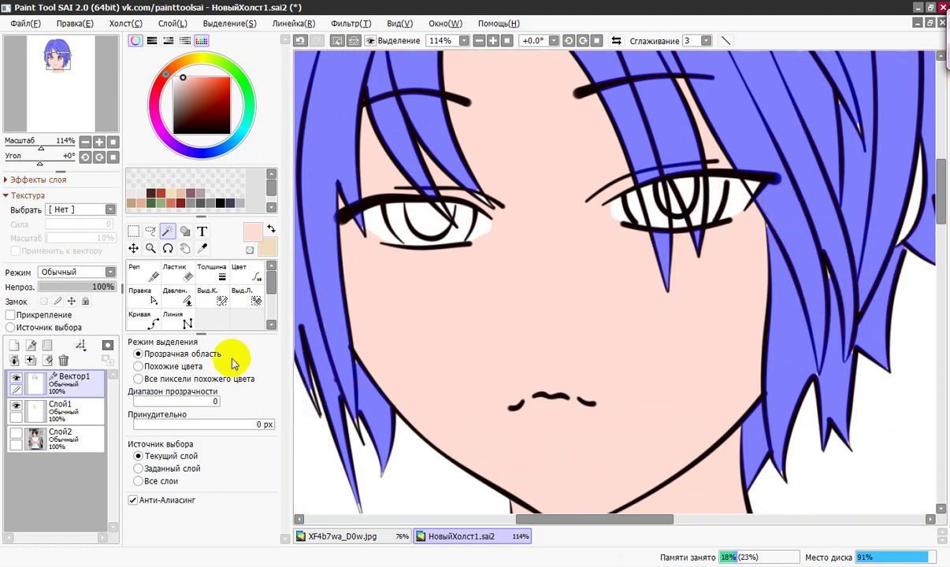
On Слой1, brush the selection into the left flyaway lock and erase the spill outside its outline
left_click(78, 422)
left_click(214, 290)
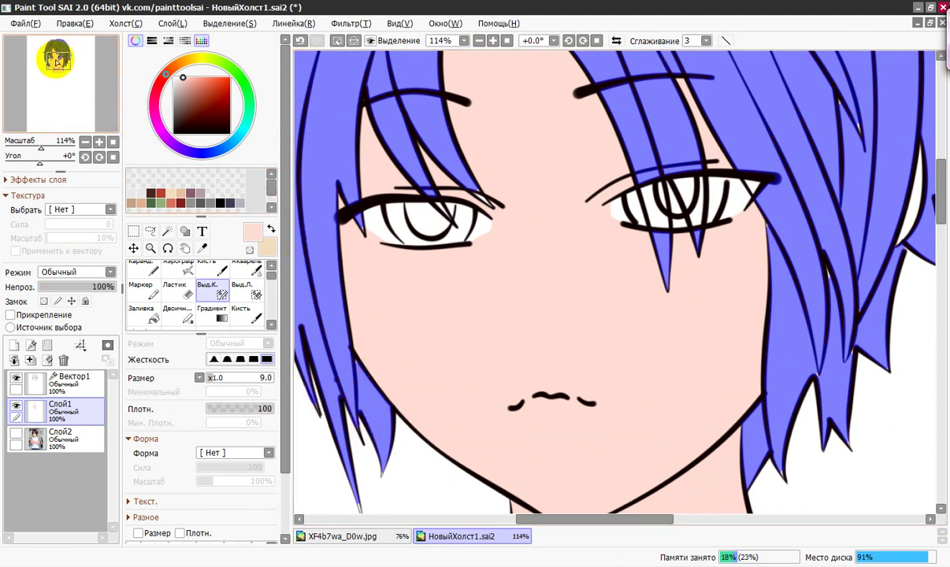
left_click_drag(57, 62, 96, 74)
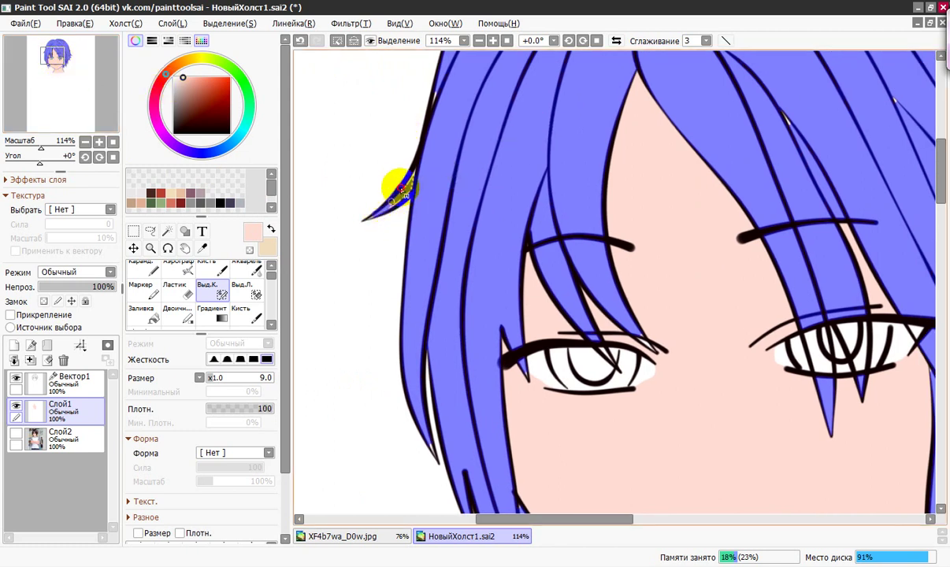
mouse_move(401, 190)
left_mouse_down()
mouse_move(416, 167)
mouse_move(389, 208)
mouse_move(414, 165)
mouse_move(400, 187)
left_mouse_up()
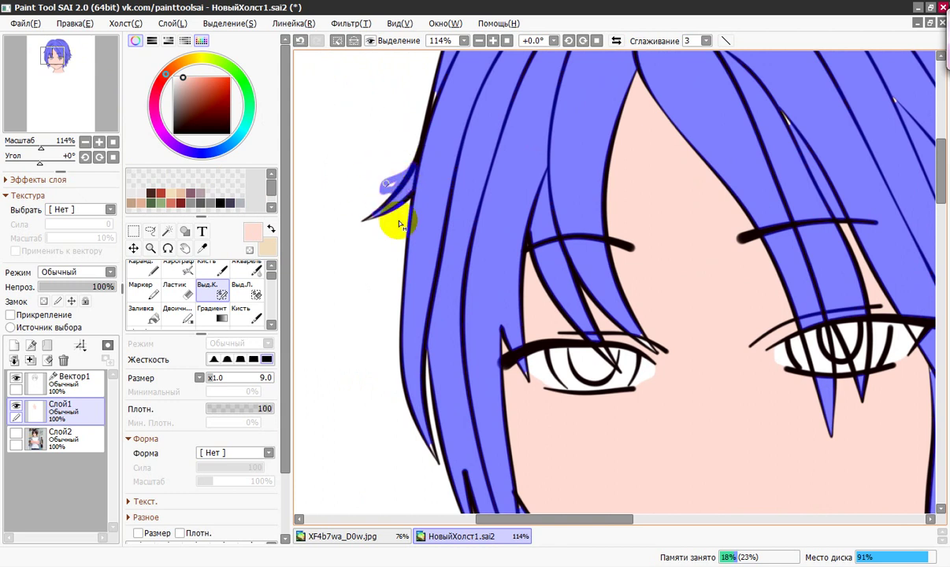
left_click(244, 290)
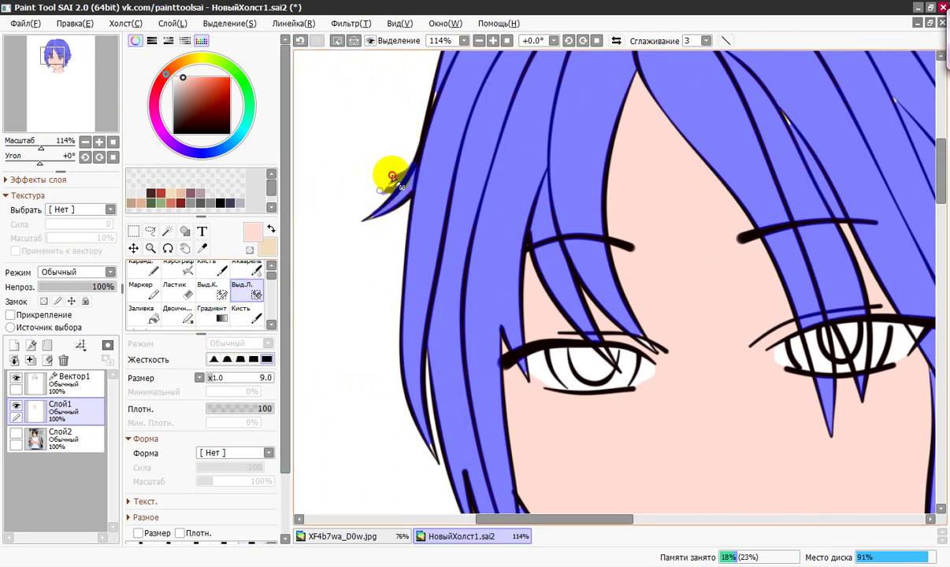
left_click_drag(407, 162, 382, 191)
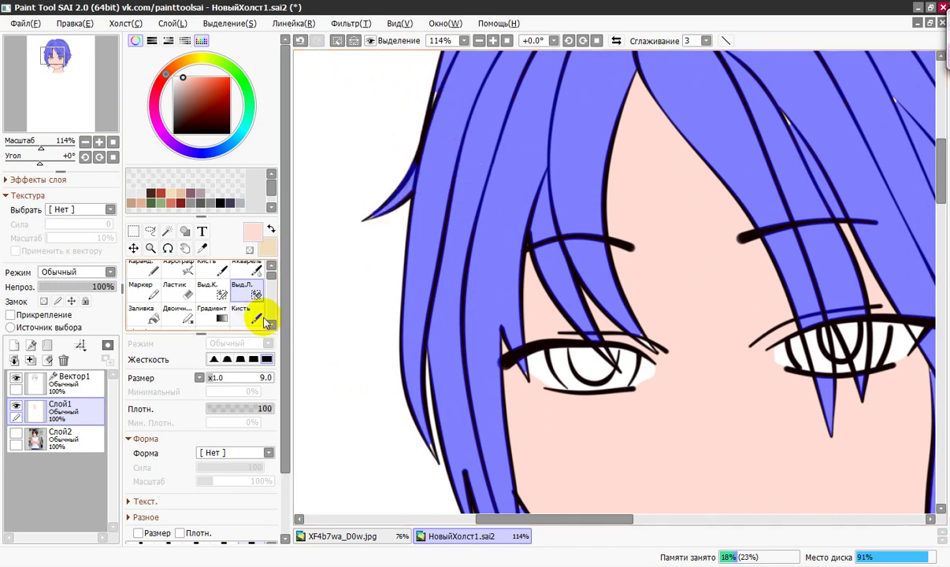
Enlarge the selection brush to 29 and paint over the unselected gaps at the strand tips on the hair's right side
left_click(211, 290)
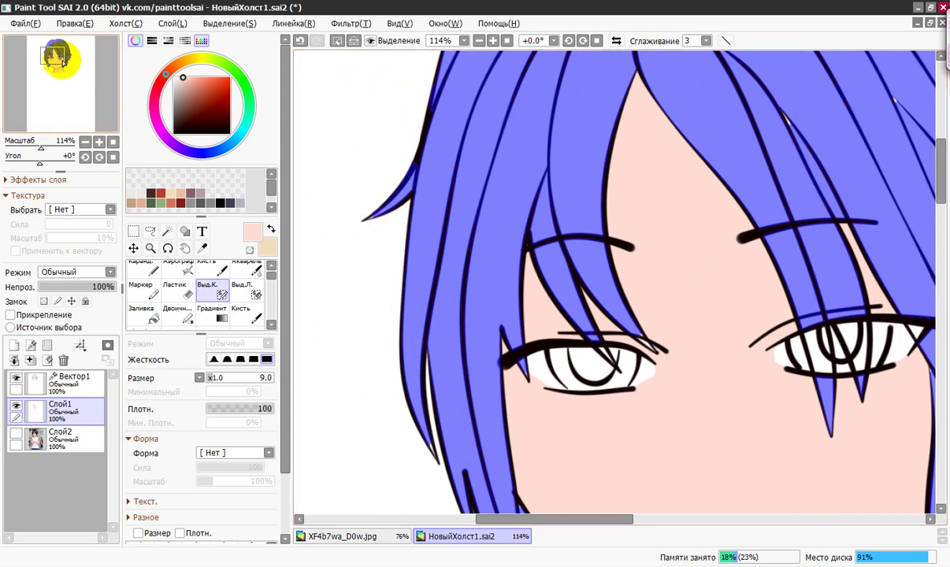
left_click_drag(49, 53, 63, 48)
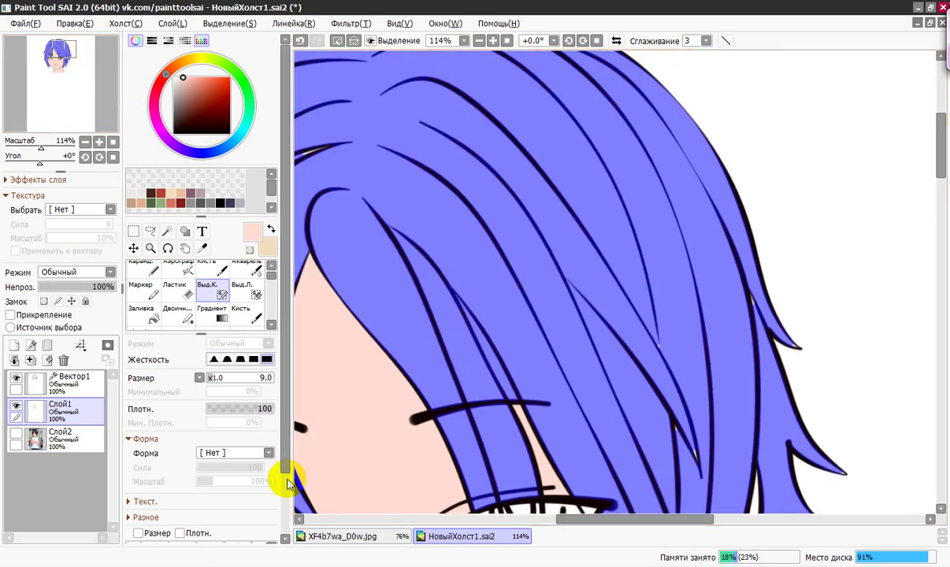
left_click_drag(217, 377, 227, 377)
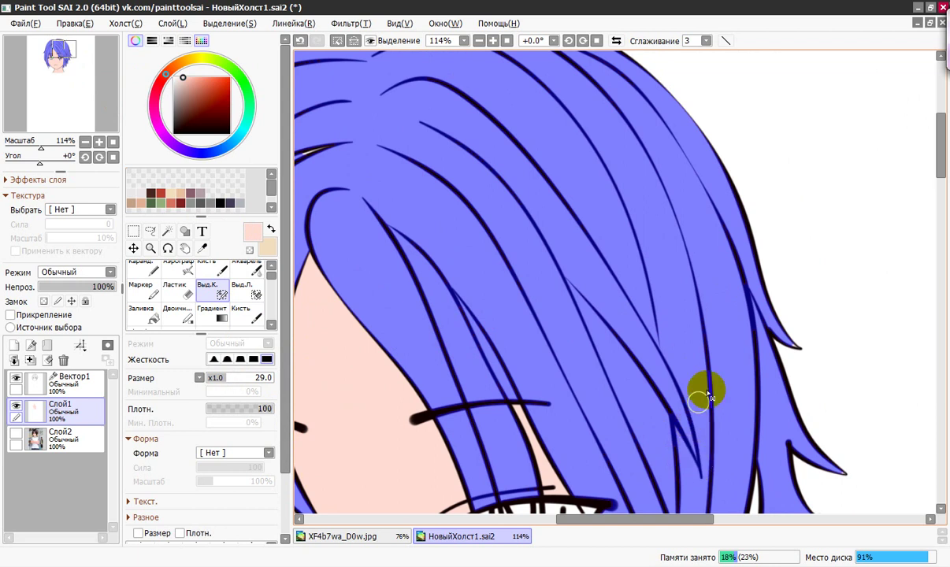
left_click_drag(942, 155, 938, 134)
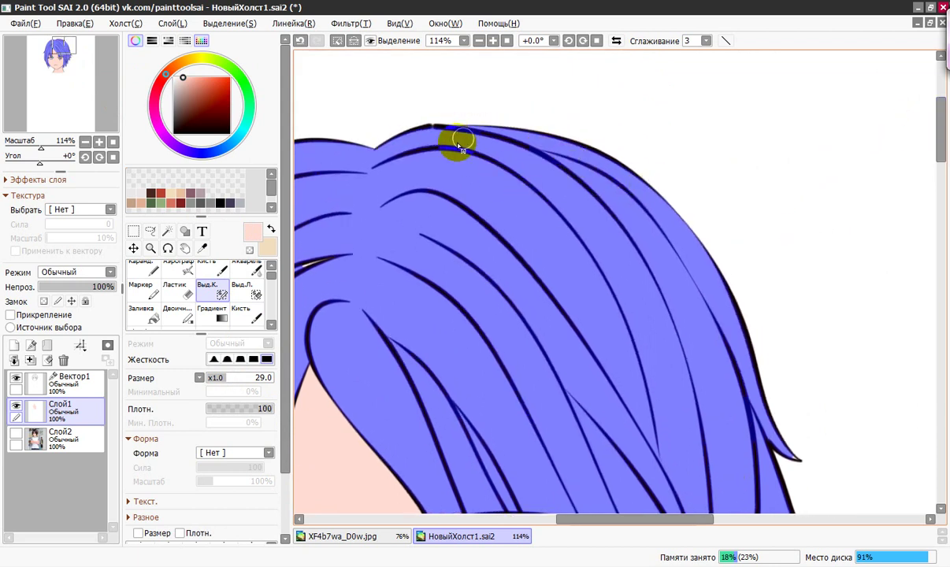
mouse_move(63, 48)
left_mouse_down()
mouse_move(61, 63)
mouse_move(66, 53)
mouse_move(71, 62)
left_mouse_up()
mouse_move(638, 219)
left_mouse_down()
mouse_move(619, 269)
mouse_move(598, 253)
mouse_move(608, 259)
mouse_move(628, 400)
left_mouse_up()
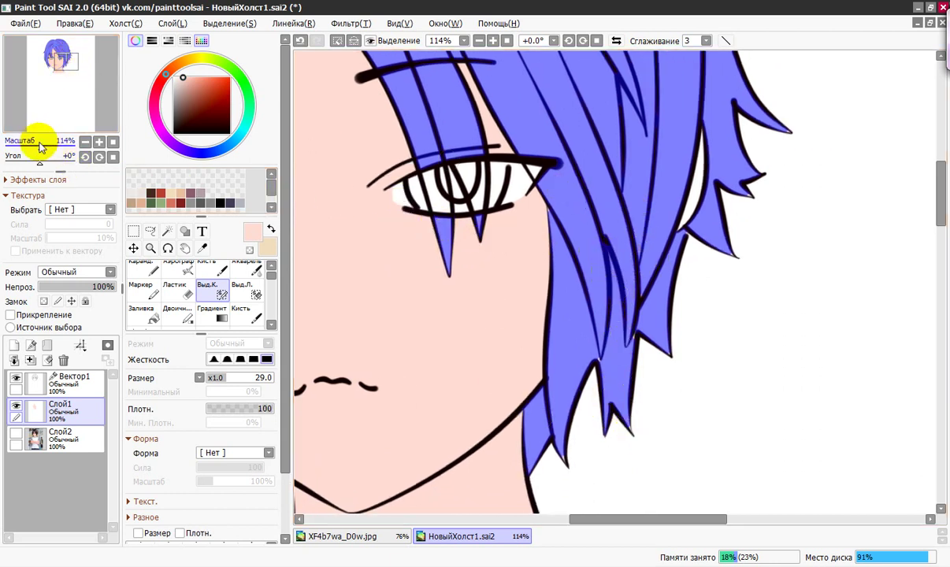
Show and activate the reference layer Слой2, and hide Слой1 and Вектор1
left_click_drag(34, 144, 35, 151)
left_click(16, 434)
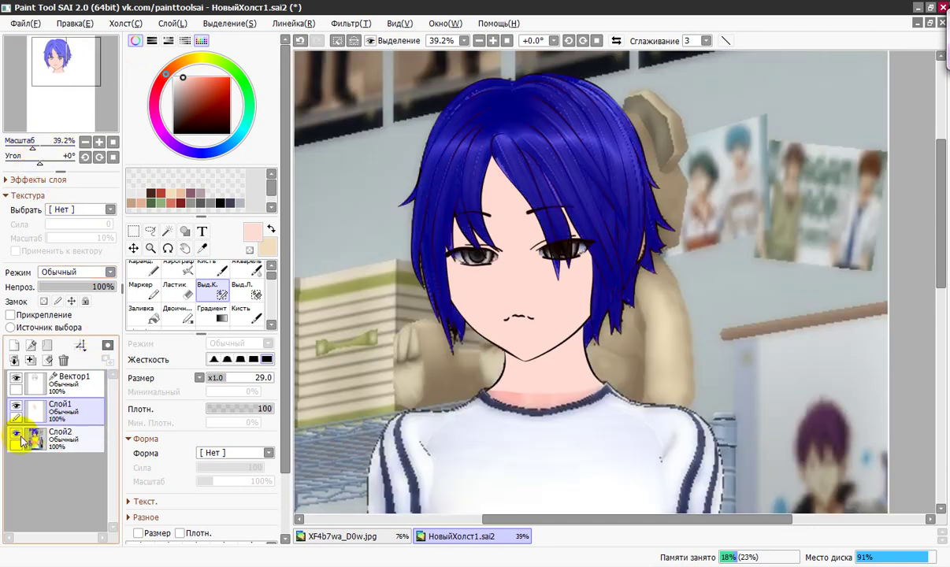
left_click(75, 446)
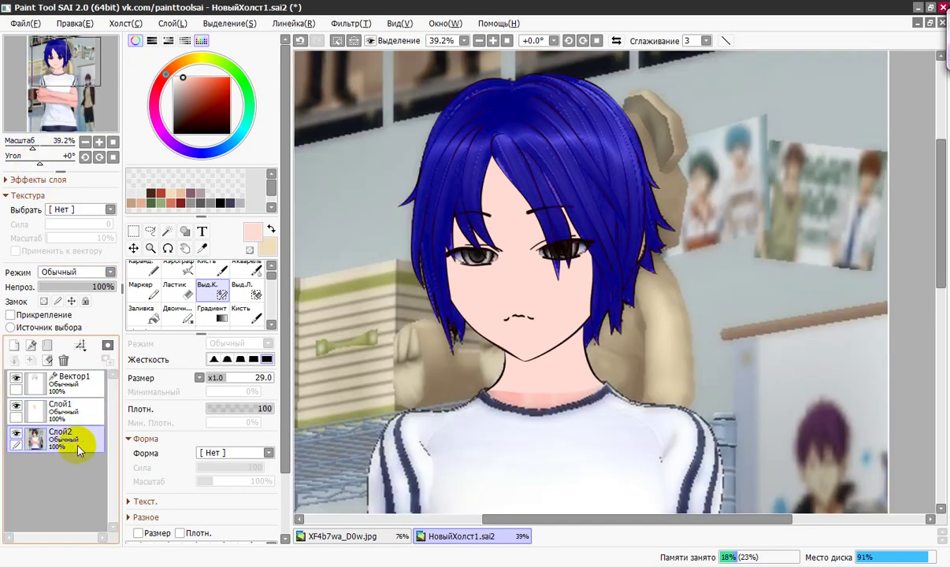
left_click(17, 408)
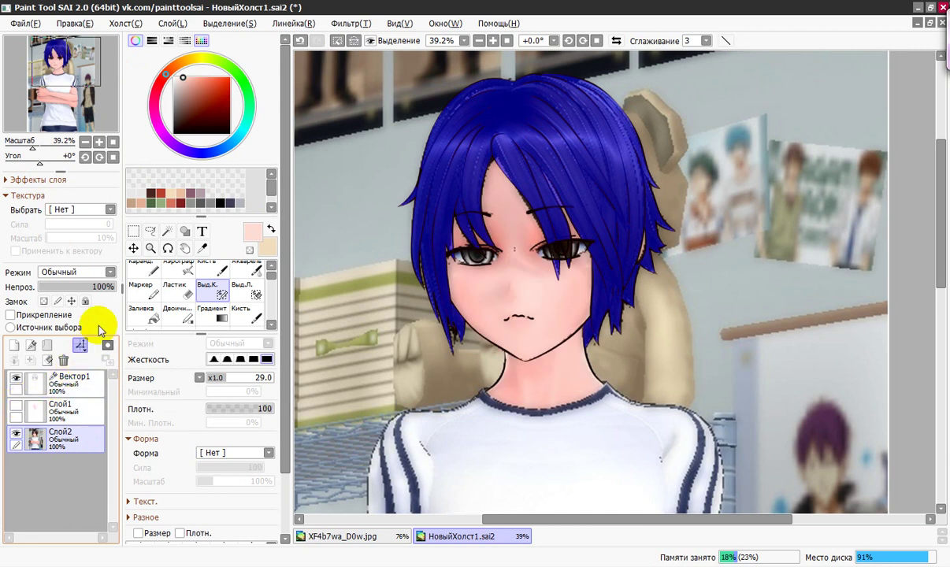
left_click(16, 379)
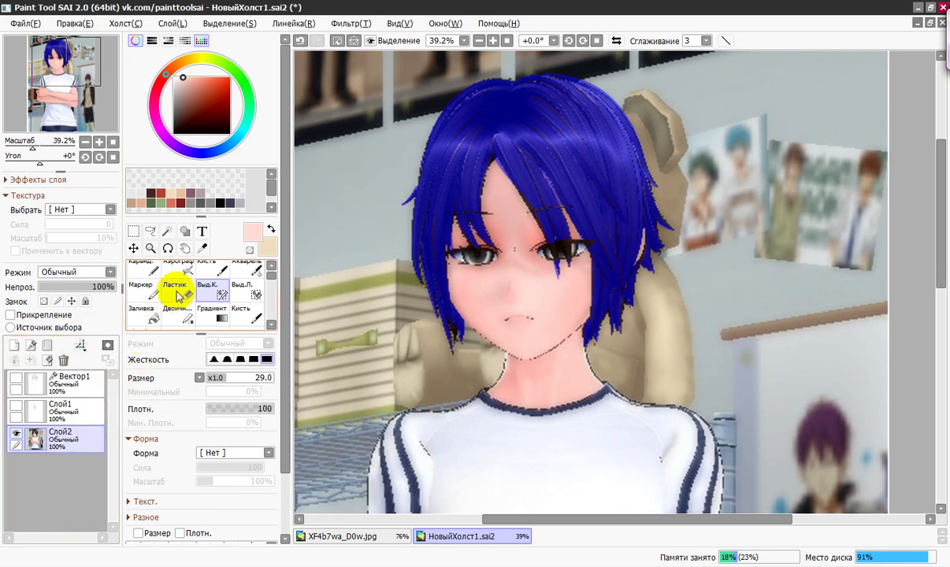
Sample the dark brown hair colour from the reference picture with the eyedropper
left_click(167, 230)
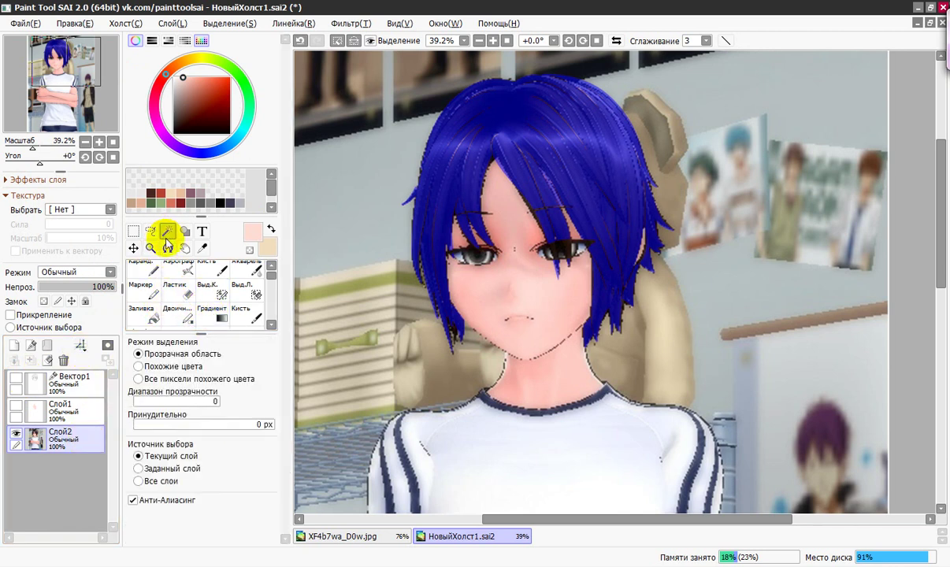
left_click(144, 315)
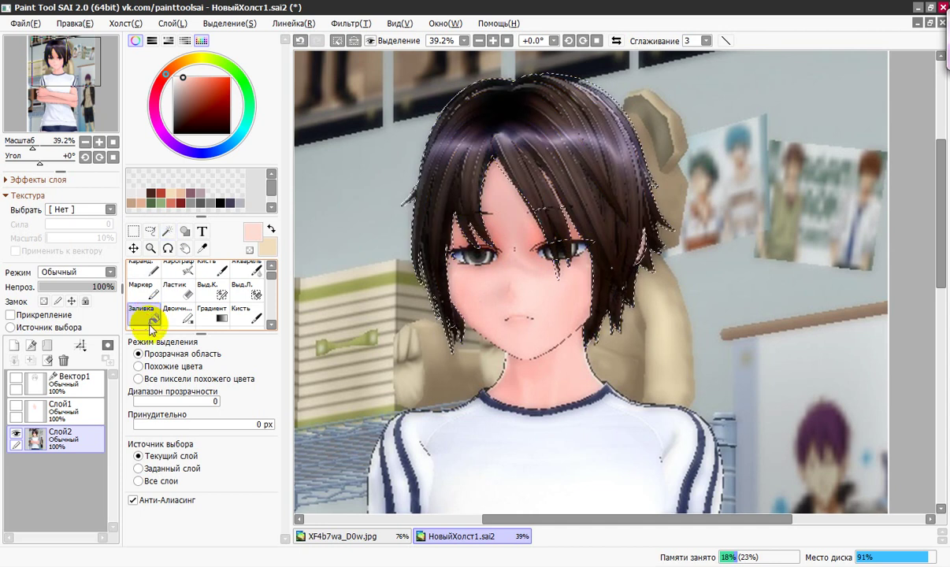
left_click(201, 247)
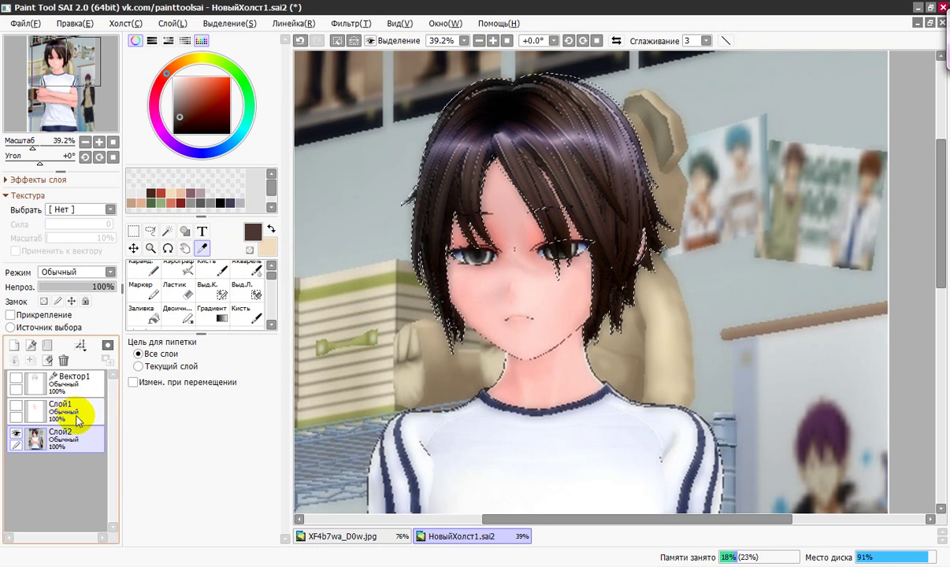
Show Слой1 again and handwrite "цвет" as its new layer name with Russian handwriting input
left_click(15, 406)
left_click(81, 412)
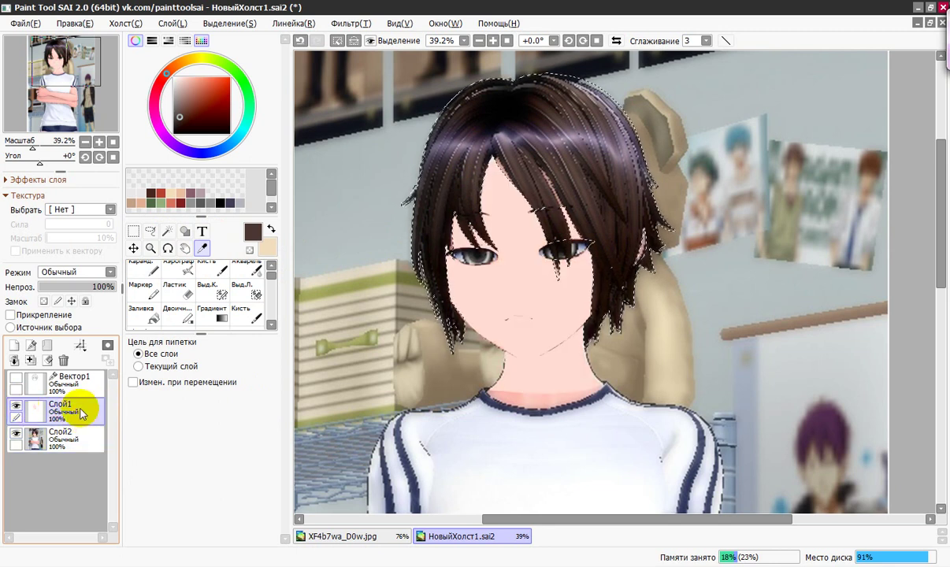
double_click(68, 411)
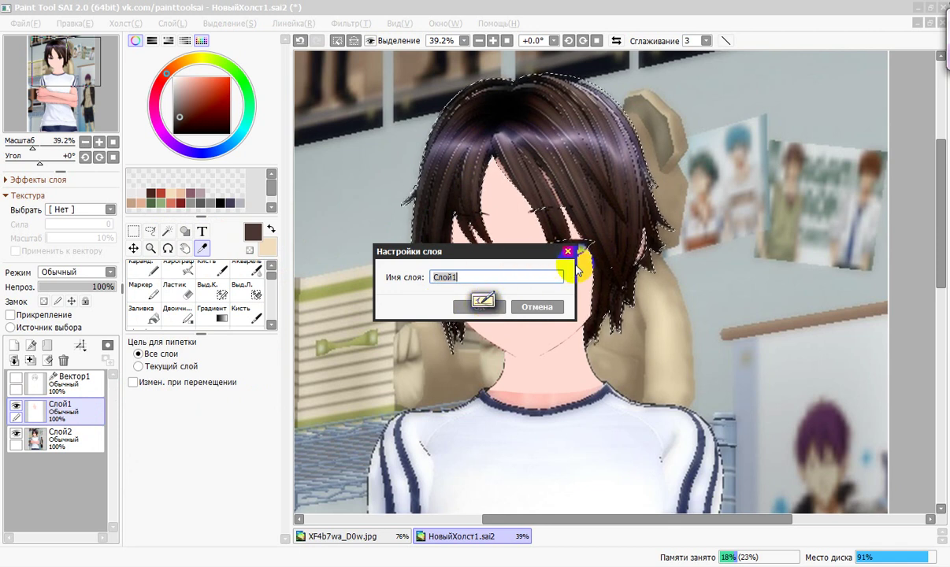
left_click(479, 302)
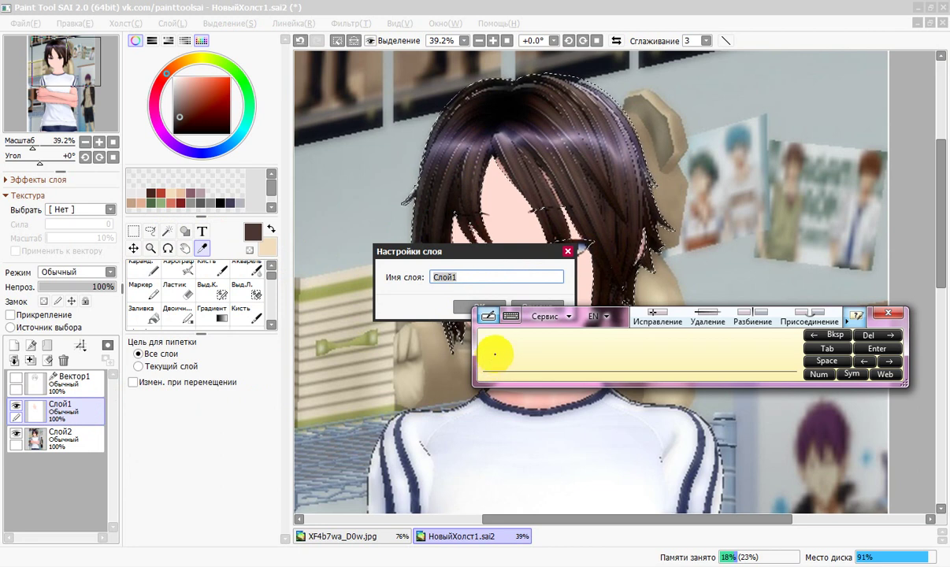
left_click(507, 363)
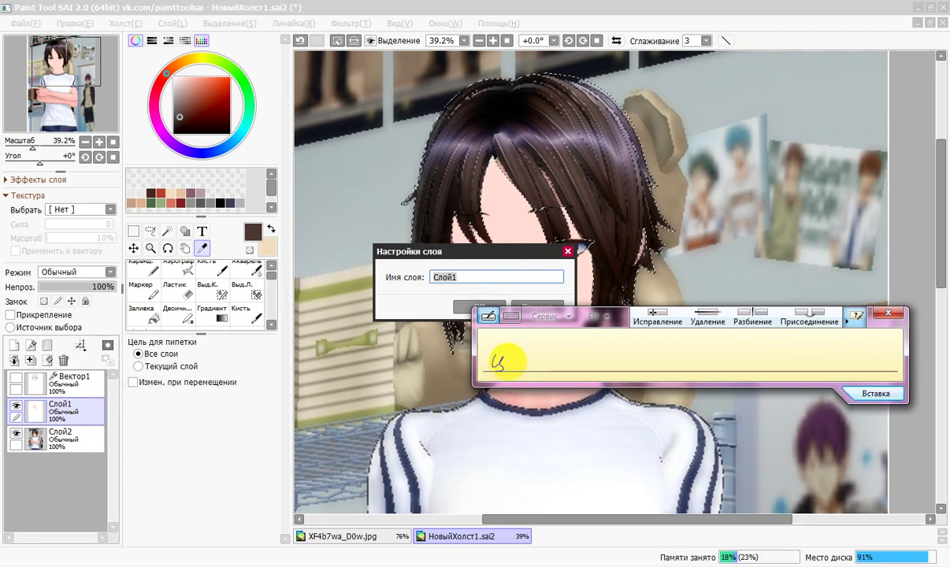
left_click_drag(489, 361, 536, 354)
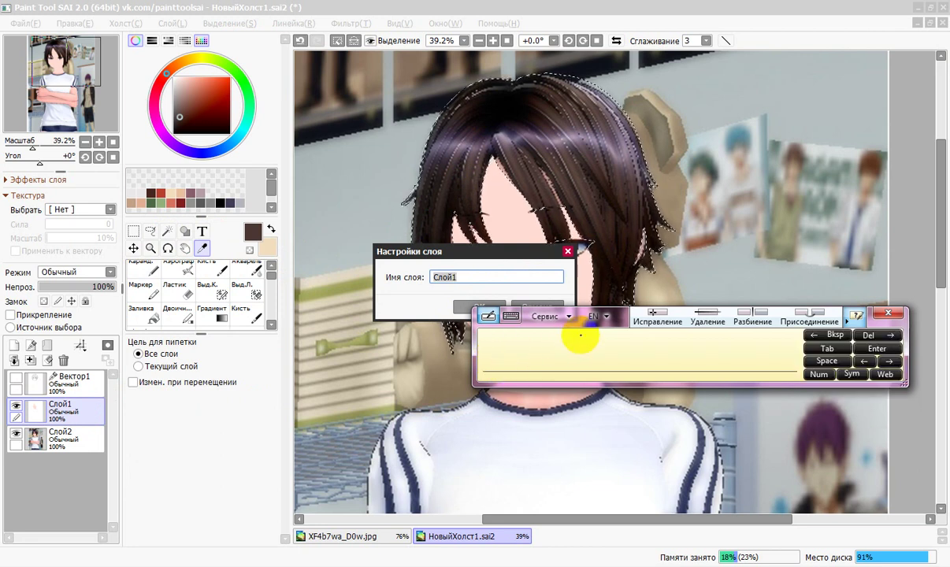
left_click(607, 320)
left_click(510, 355)
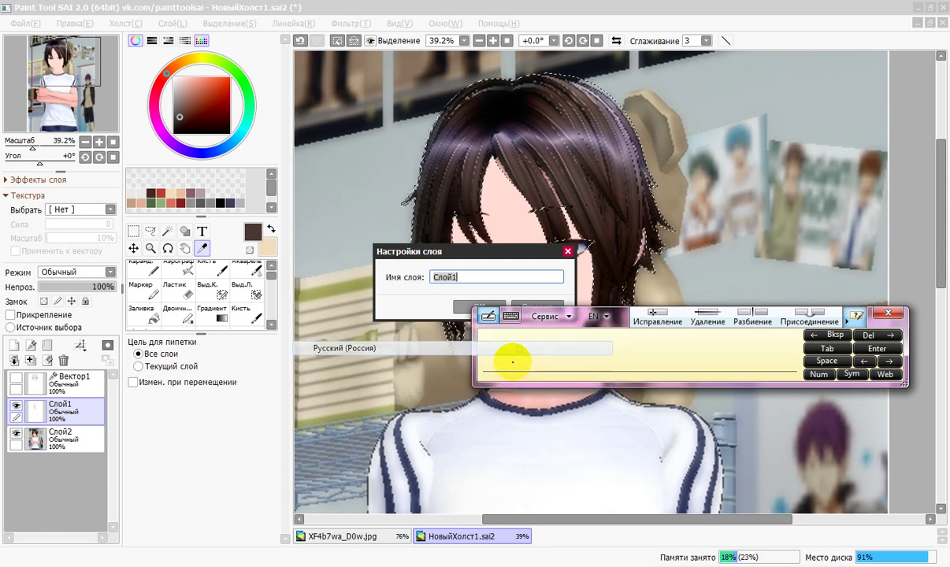
left_click(525, 365)
mouse_move(513, 356)
left_mouse_down()
mouse_move(516, 372)
mouse_move(573, 367)
left_mouse_up()
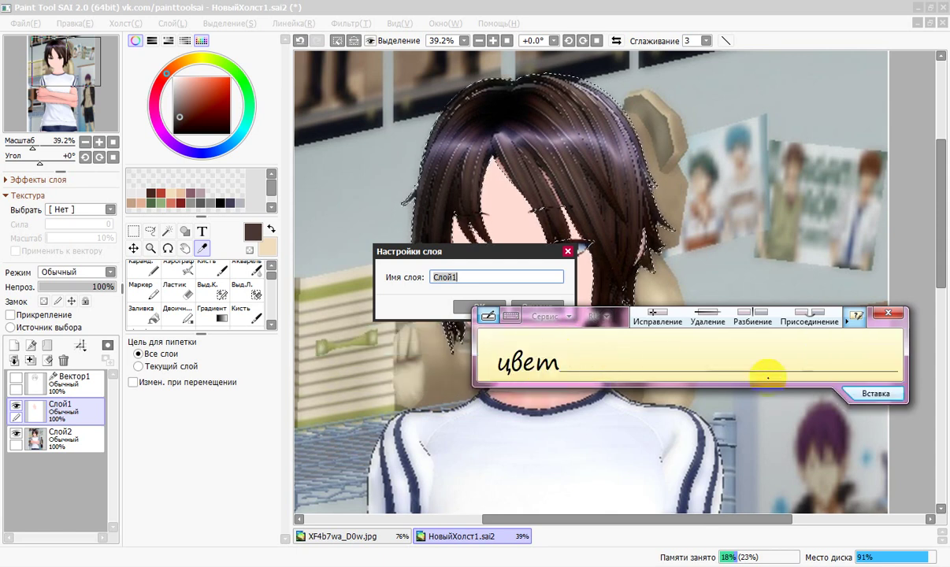
Rename the layer Слой1 to "цвет"
left_click(851, 400)
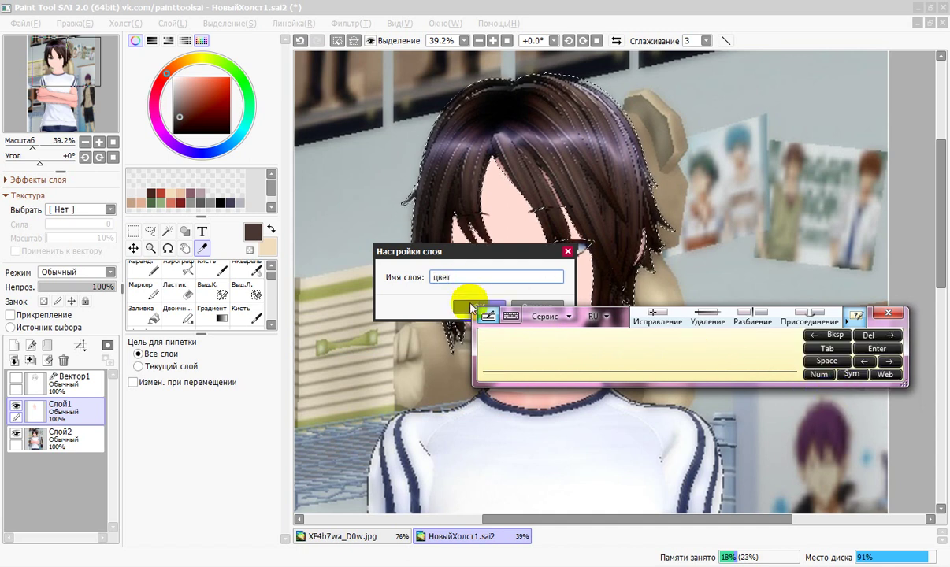
left_click(886, 313)
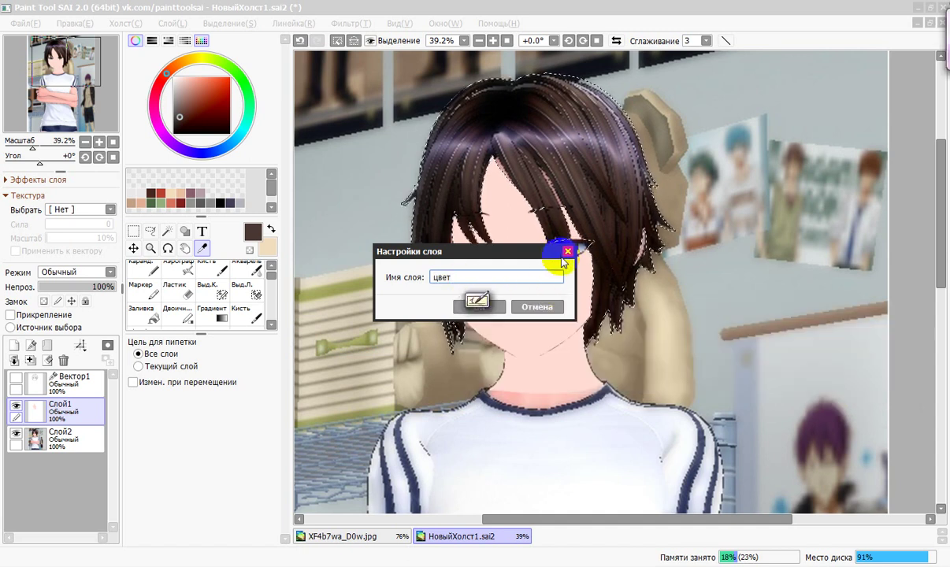
left_click(494, 308)
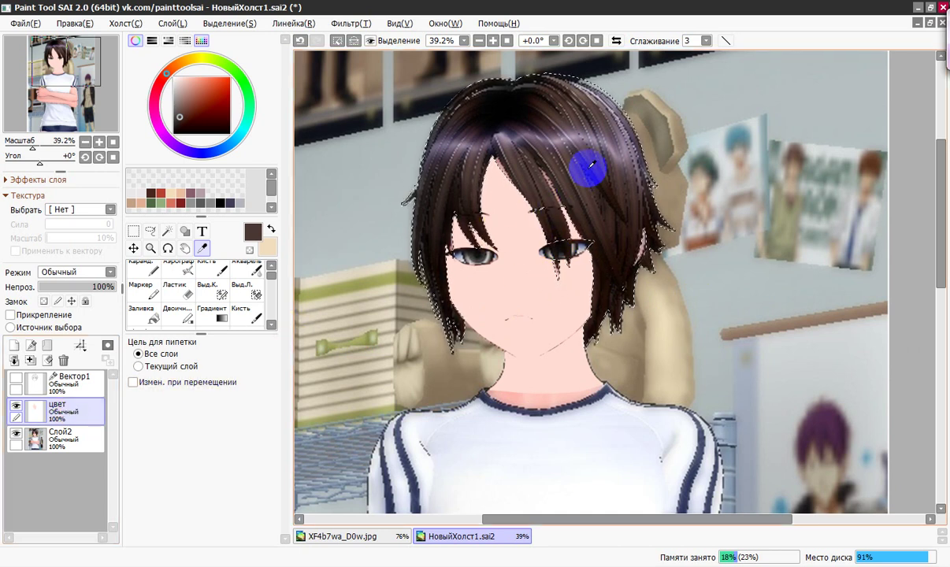
Hide the Слой2 reference, show the Вектор1 line art, and fill the selected hair area on the цвет layer with dark brown
left_click(552, 166)
left_click(437, 260)
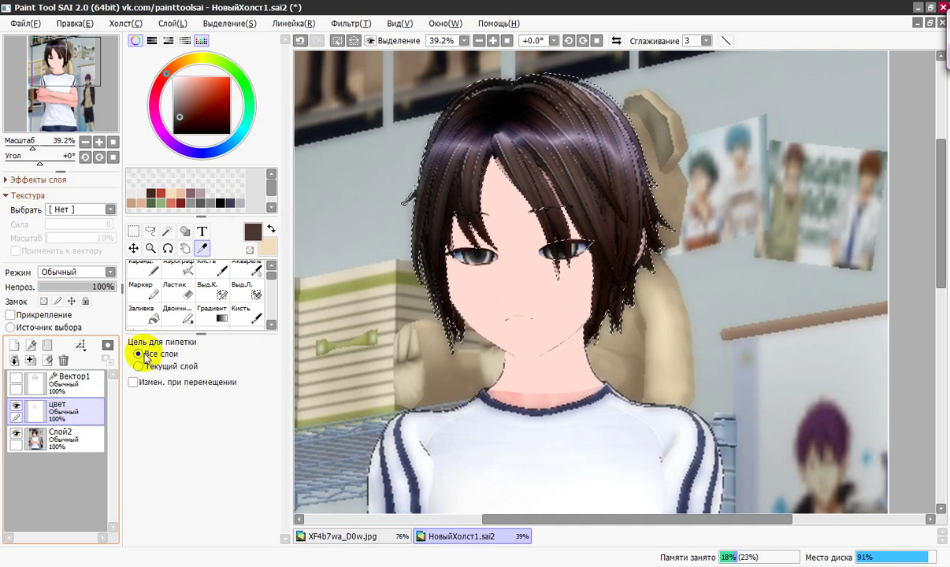
left_click(16, 439)
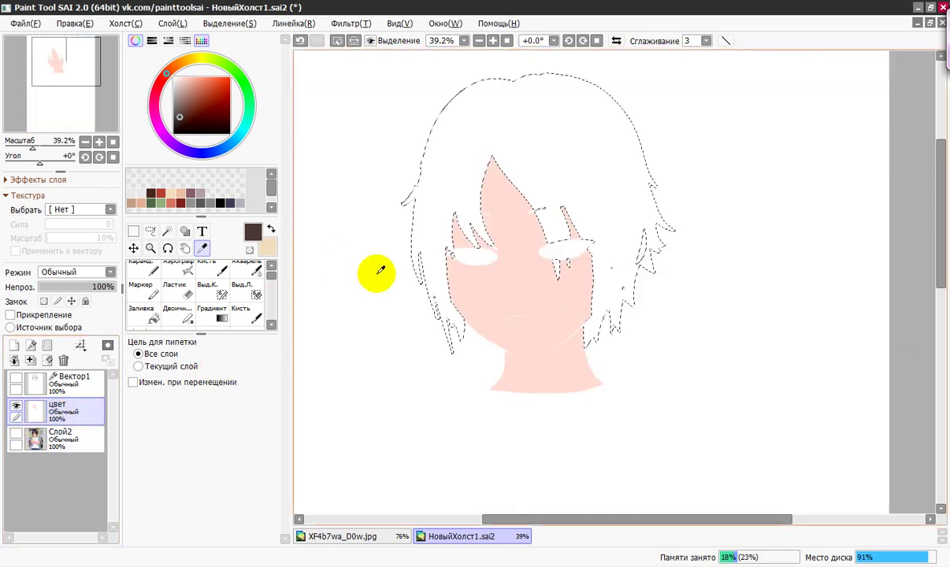
left_click(16, 383)
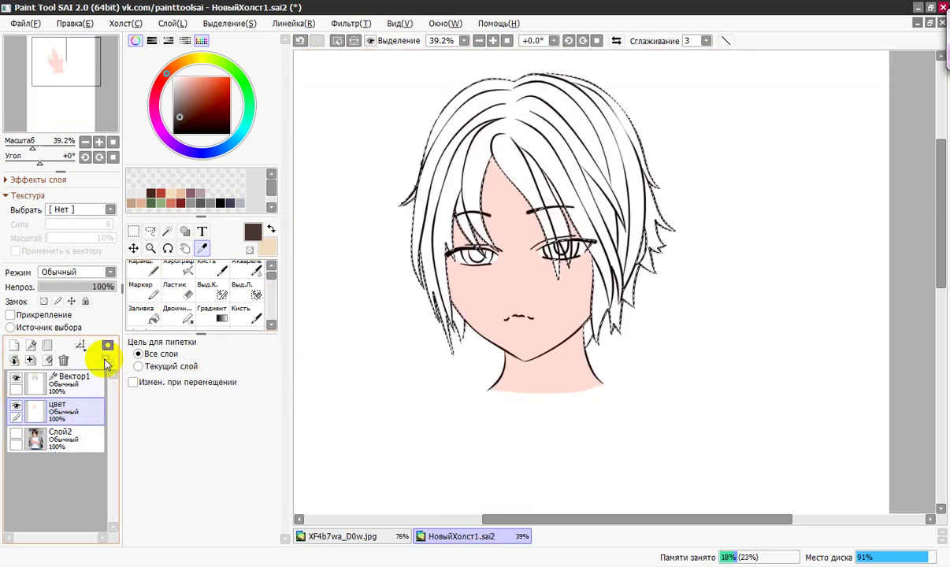
left_click(153, 319)
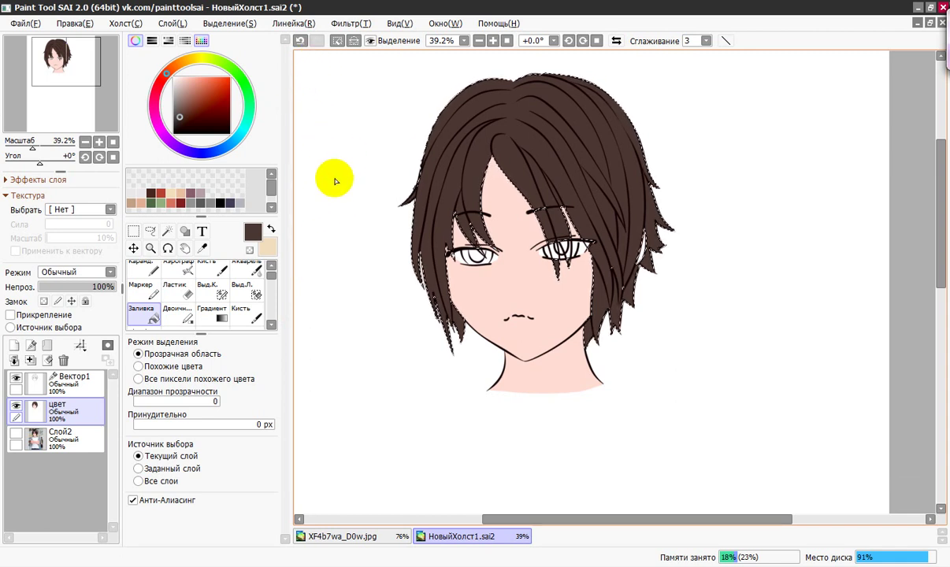
Clear the hair selection and select the shadow strands on the hair's right side with the Magic Wand on the Вектор1 layer
left_click(74, 383)
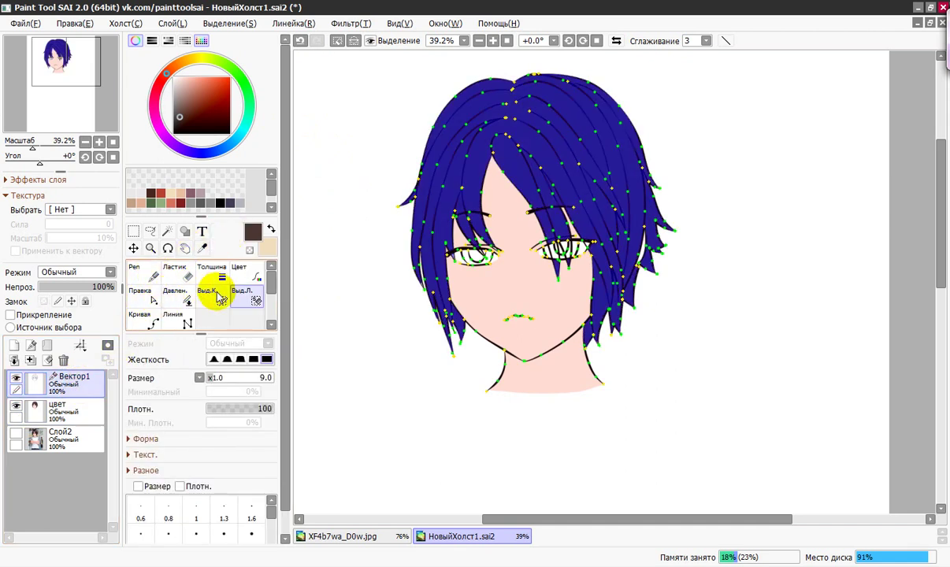
left_click(167, 231)
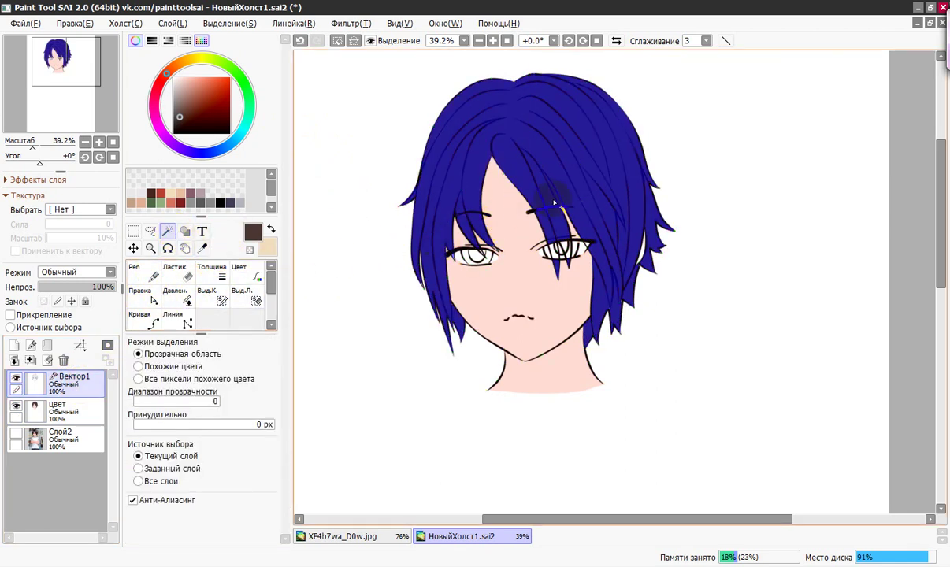
left_click(337, 40)
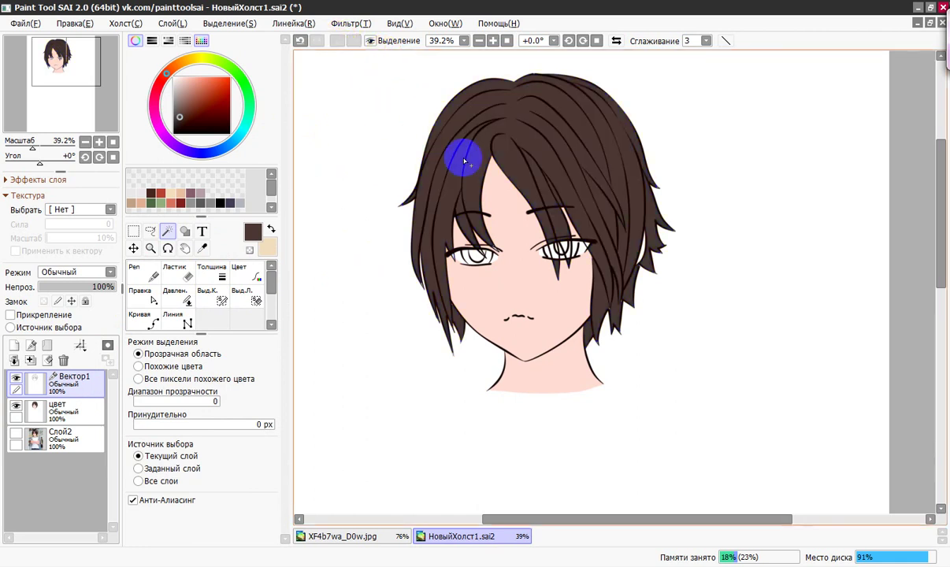
left_click(639, 205)
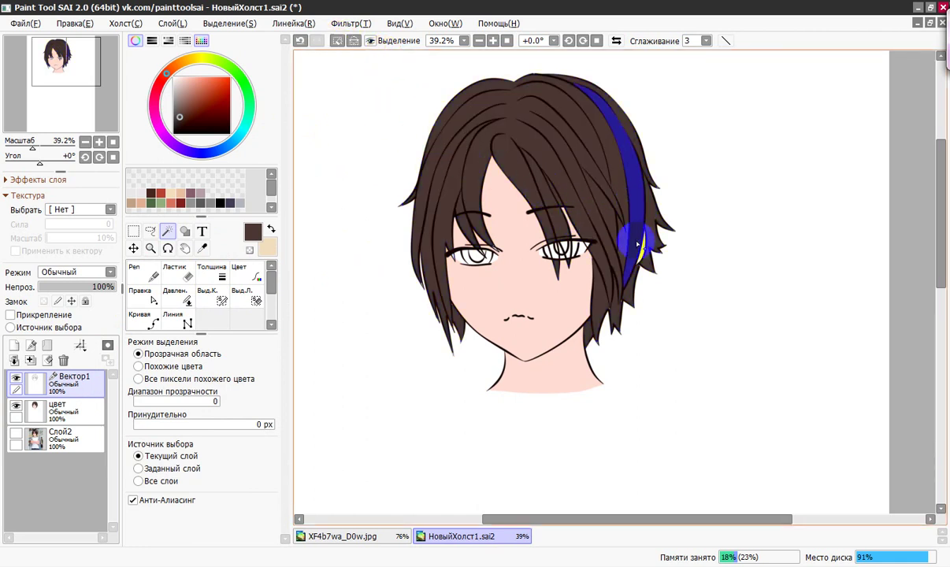
left_click(642, 277, "shift")
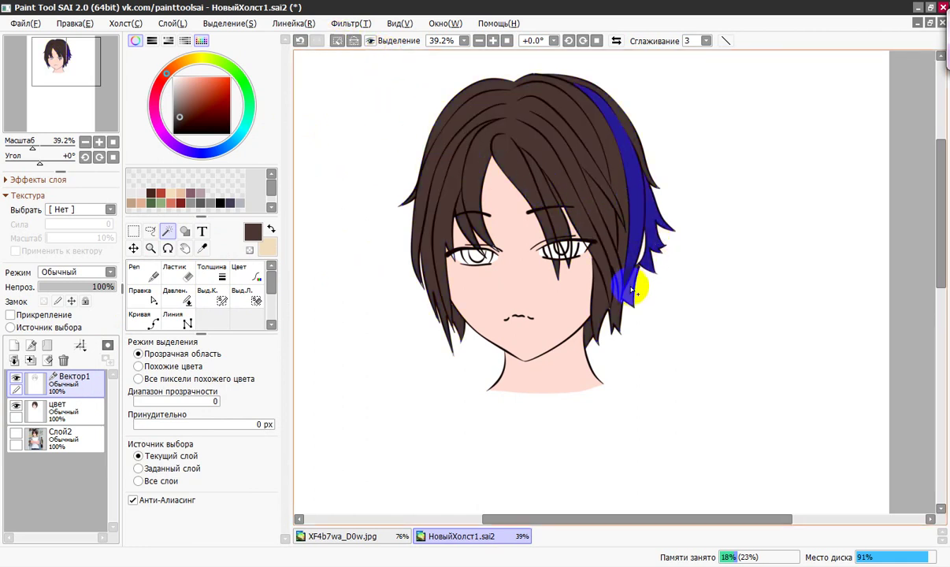
left_click(623, 320, "shift")
left_click(596, 339, "shift")
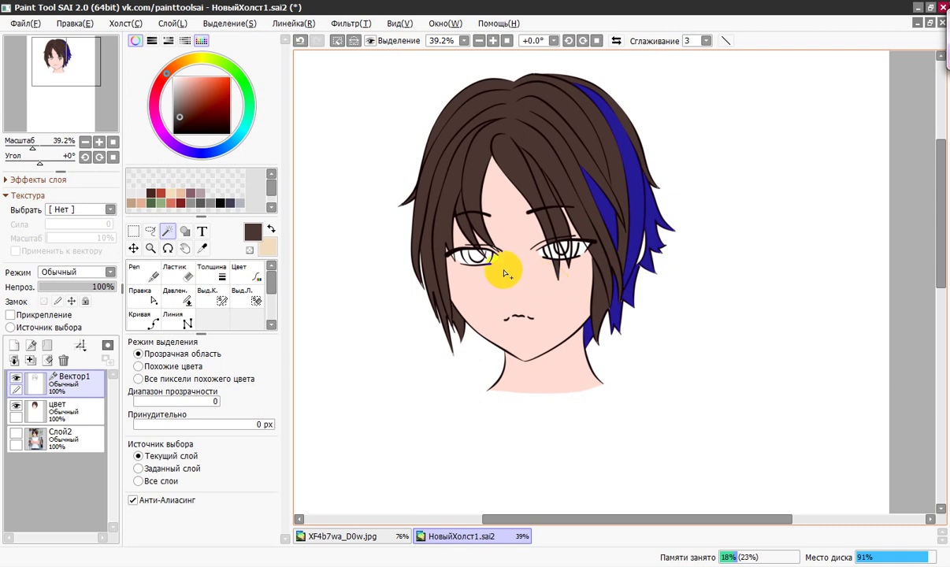
Add the shadow strands in the fringe and along the hair's left edge to the selection
left_click(474, 236)
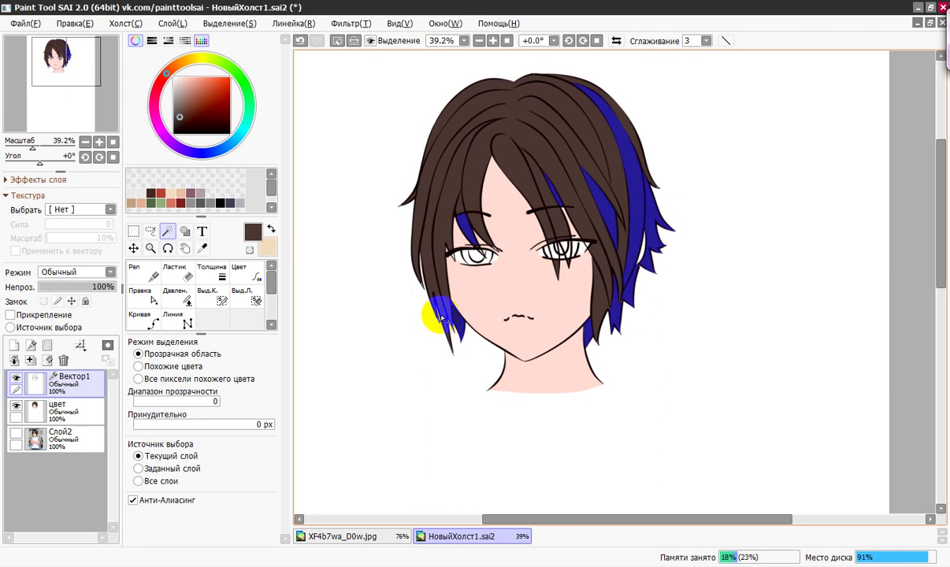
left_click(409, 198)
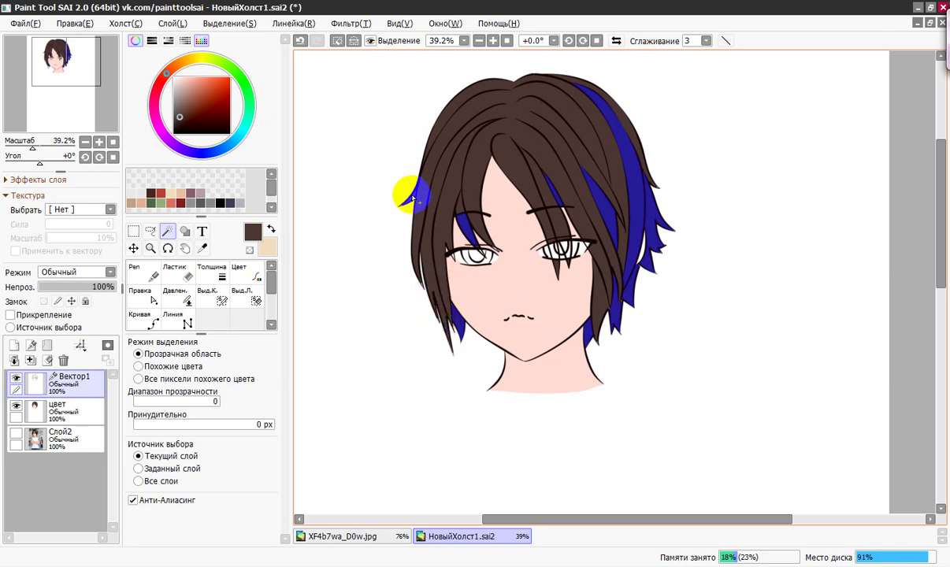
left_click(416, 234)
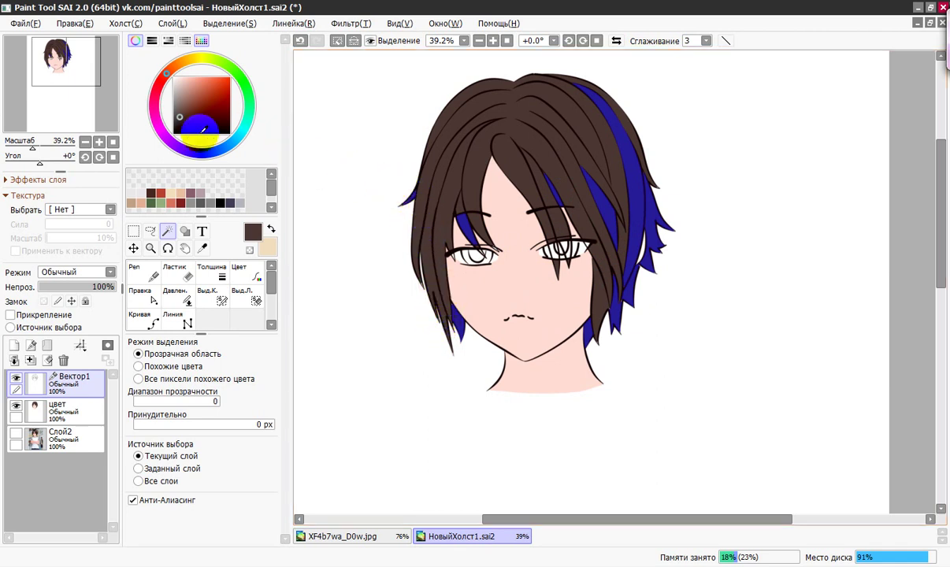
Sample a darker hair shade from the Слой2 reference image, and restore the цвет and Вектор1 layers with цвет active
left_click(15, 434)
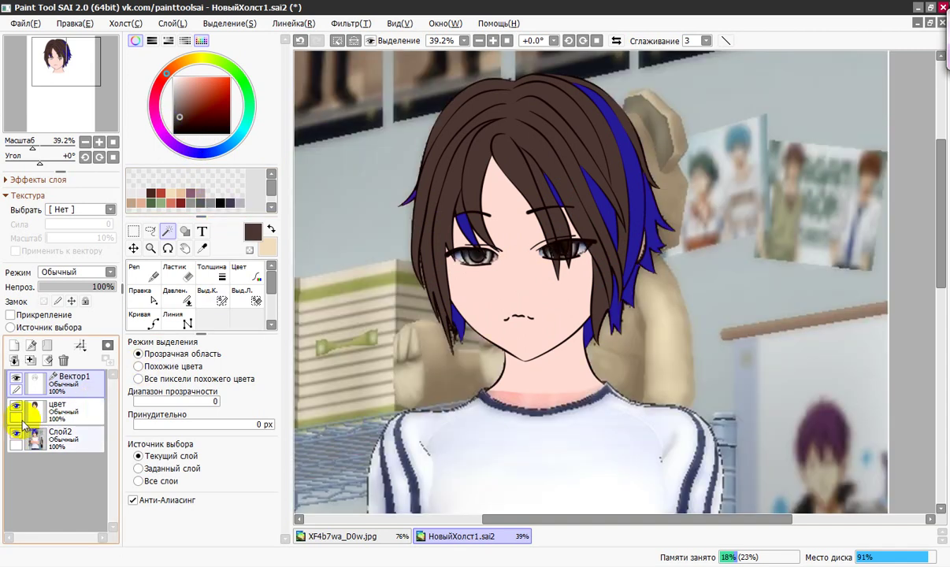
left_click(16, 381)
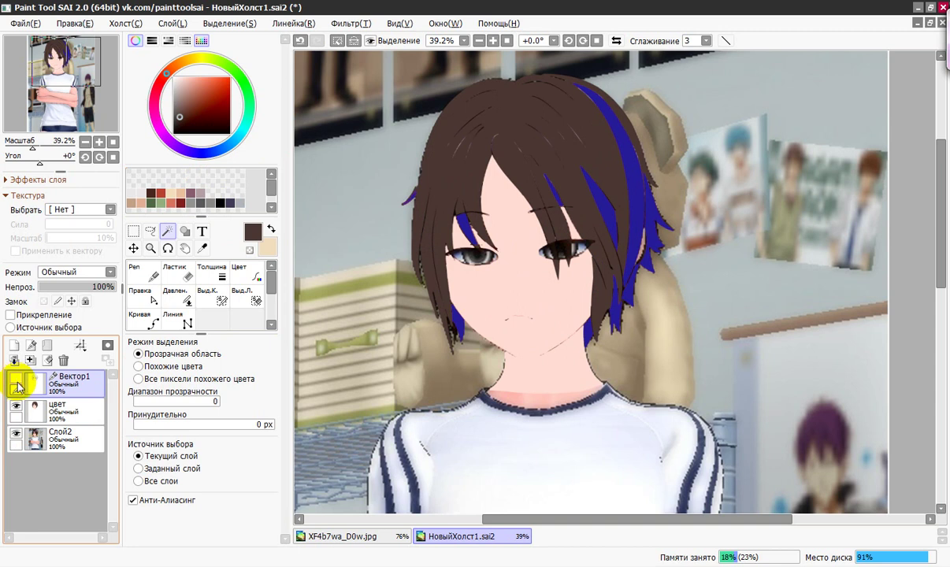
left_click(16, 405)
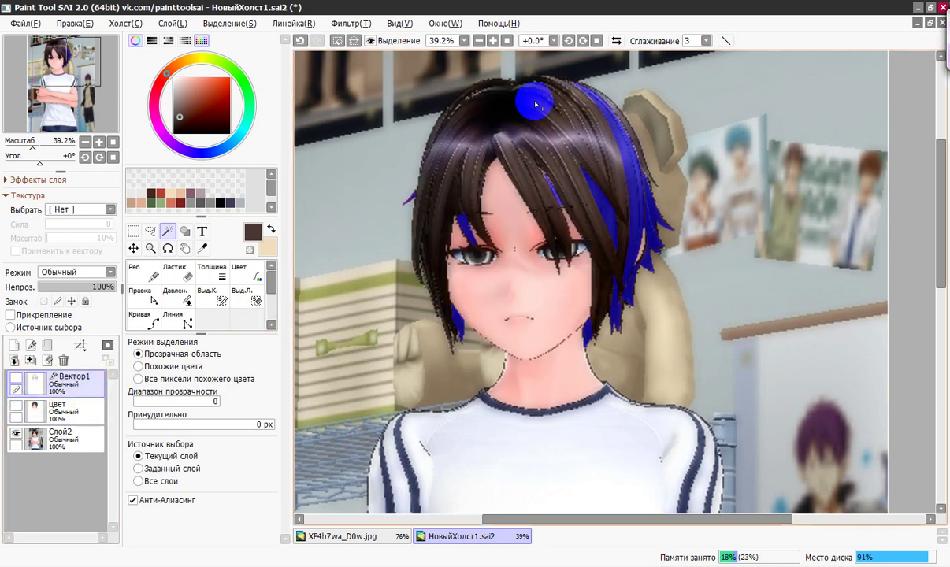
left_click(202, 248)
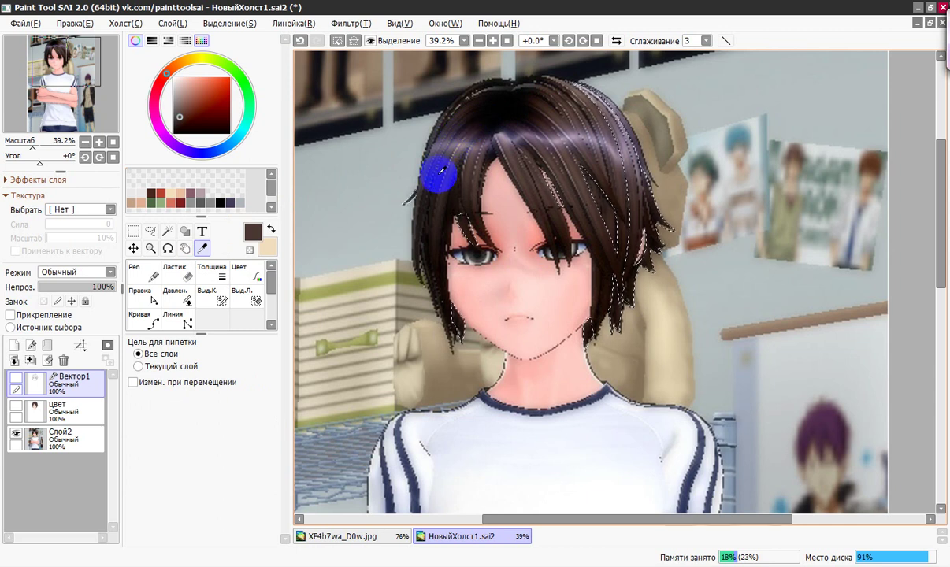
left_click(25, 405)
left_click(16, 406)
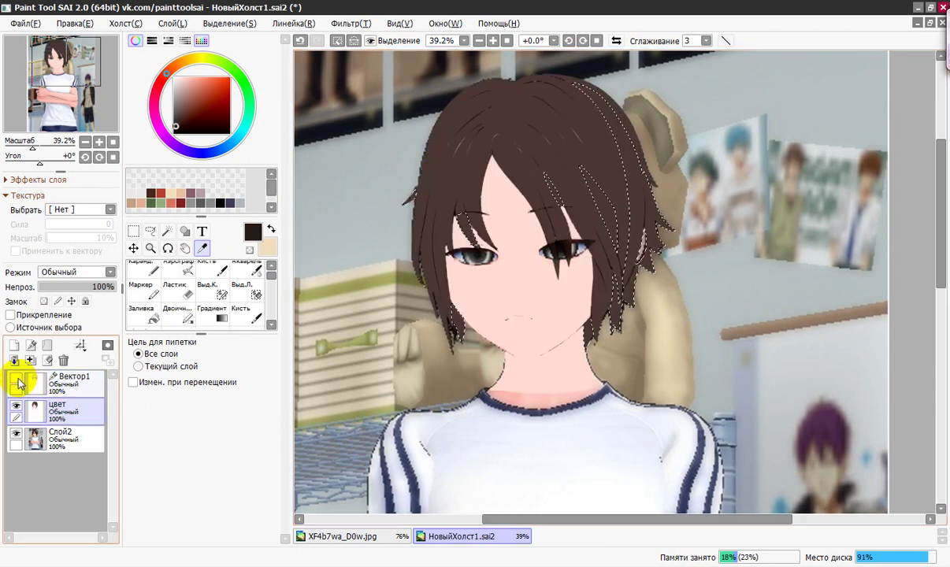
left_click(16, 378)
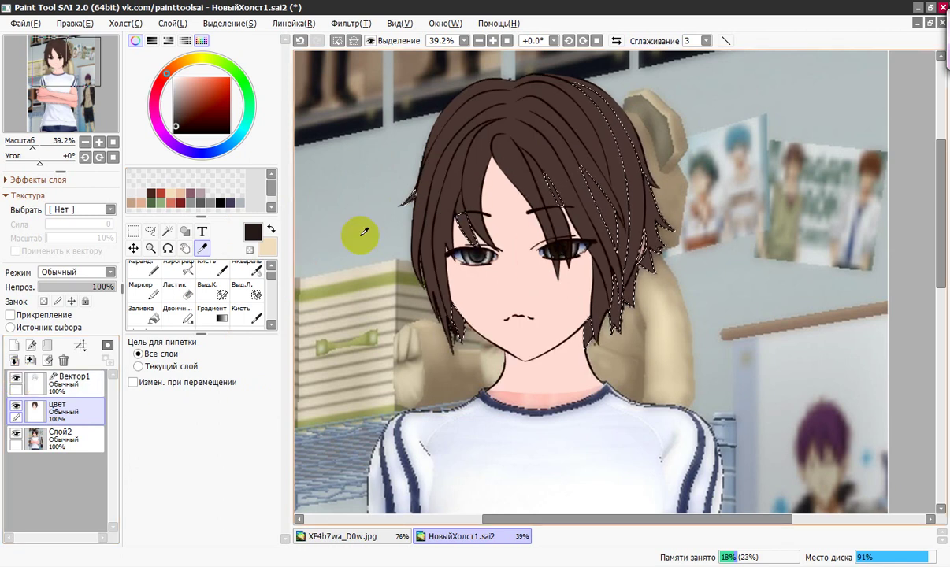
Fill the selected hair strands on the цвет layer with the sampled near-black brown and clear the selection
left_click(153, 318)
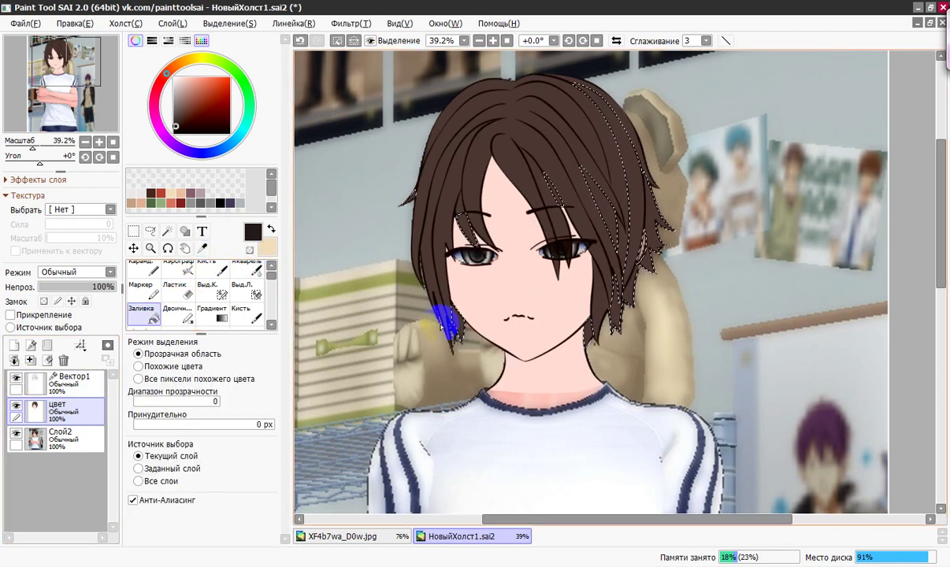
left_click(460, 323)
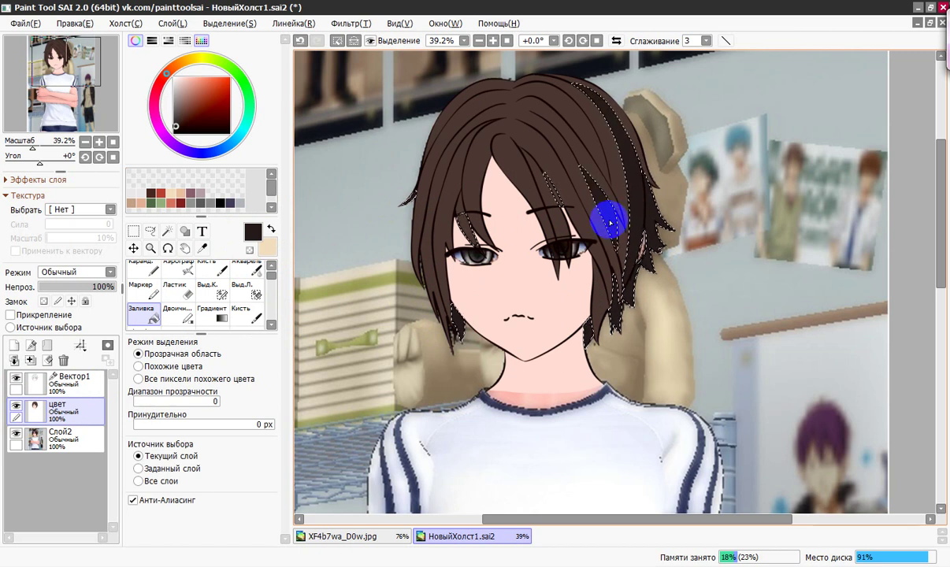
left_click(471, 250)
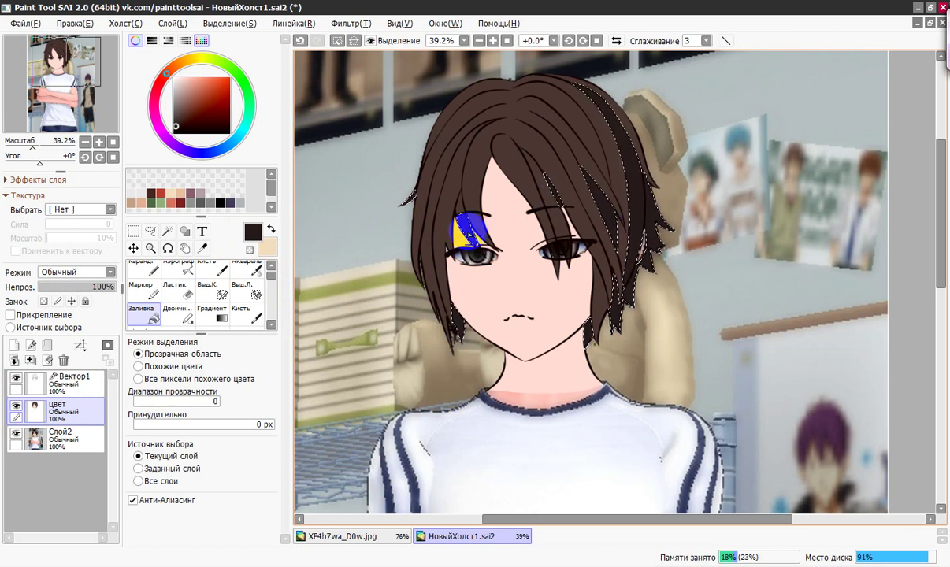
left_click(502, 324)
left_click(508, 390)
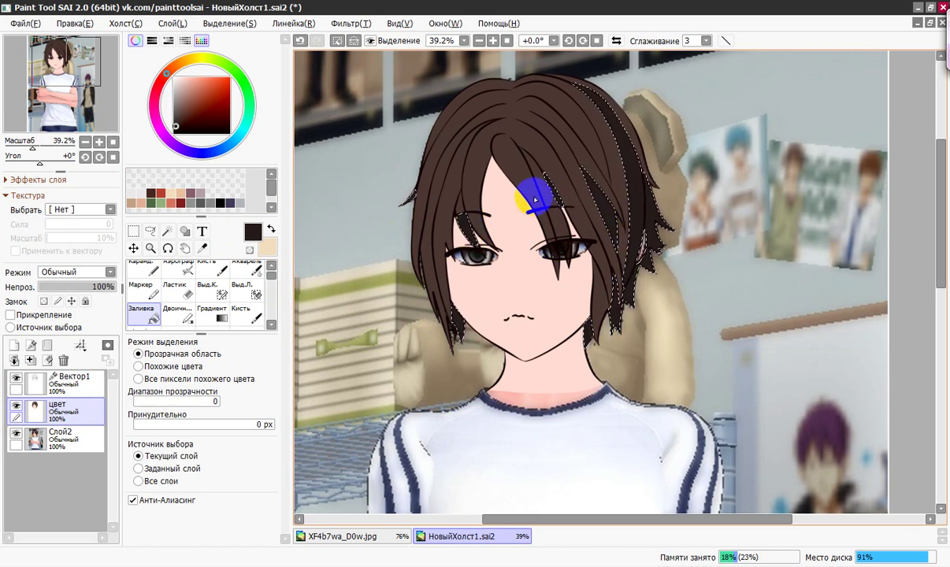
left_click(336, 41)
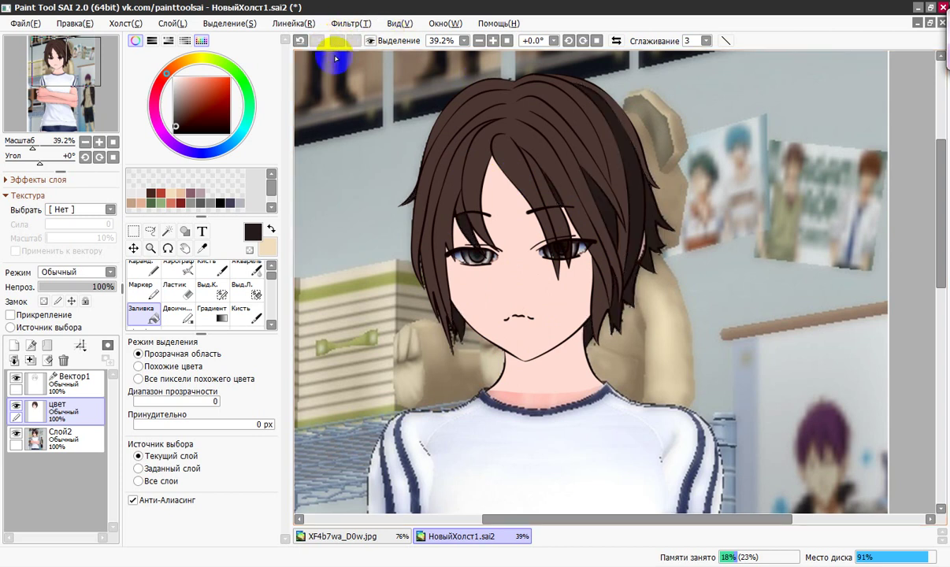
Paint a jagged shadow selection over the crown at the hair parting with the selection pen, using size 29 and size 9
left_click(534, 223)
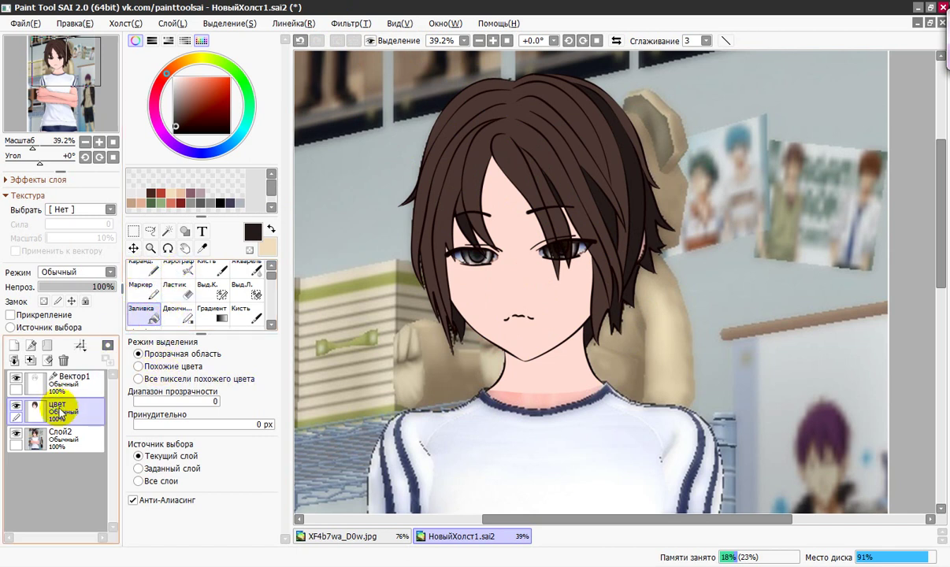
left_click(210, 287)
left_click(505, 88)
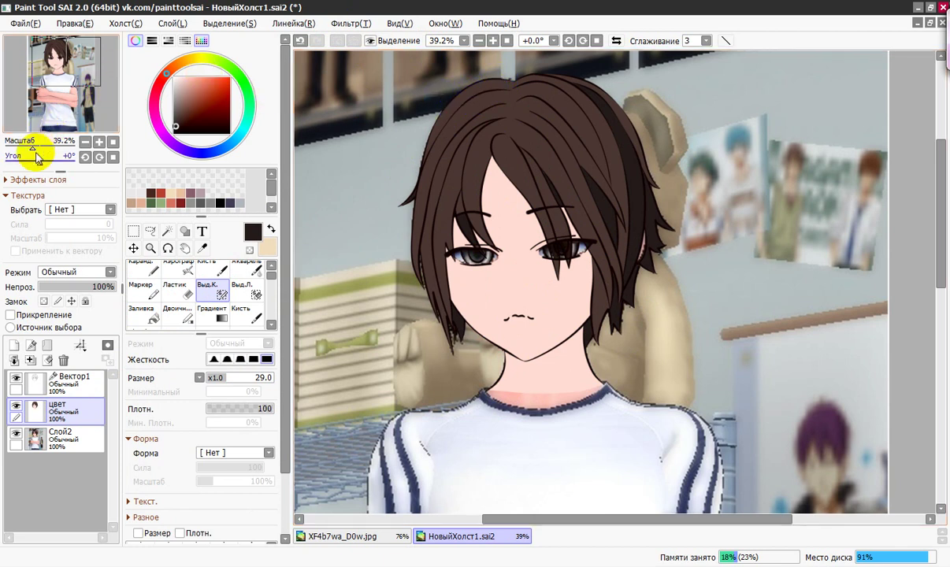
left_click_drag(33, 150, 33, 149)
left_click_drag(69, 71, 66, 63)
left_click(540, 131)
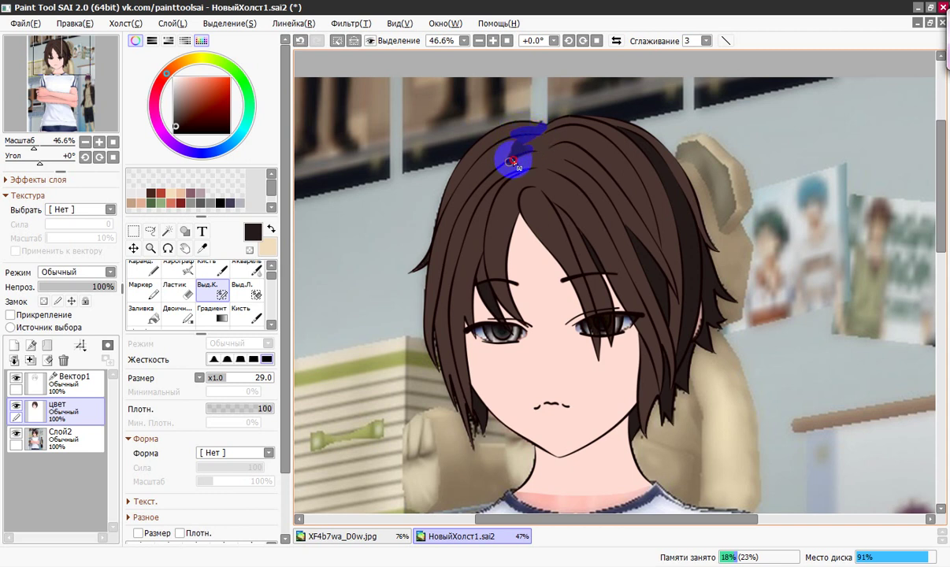
left_click_drag(512, 162, 518, 148)
mouse_move(549, 166)
left_mouse_down()
mouse_move(515, 182)
mouse_move(559, 160)
mouse_move(537, 164)
mouse_move(548, 156)
mouse_move(593, 161)
mouse_move(552, 149)
mouse_move(567, 129)
left_mouse_up()
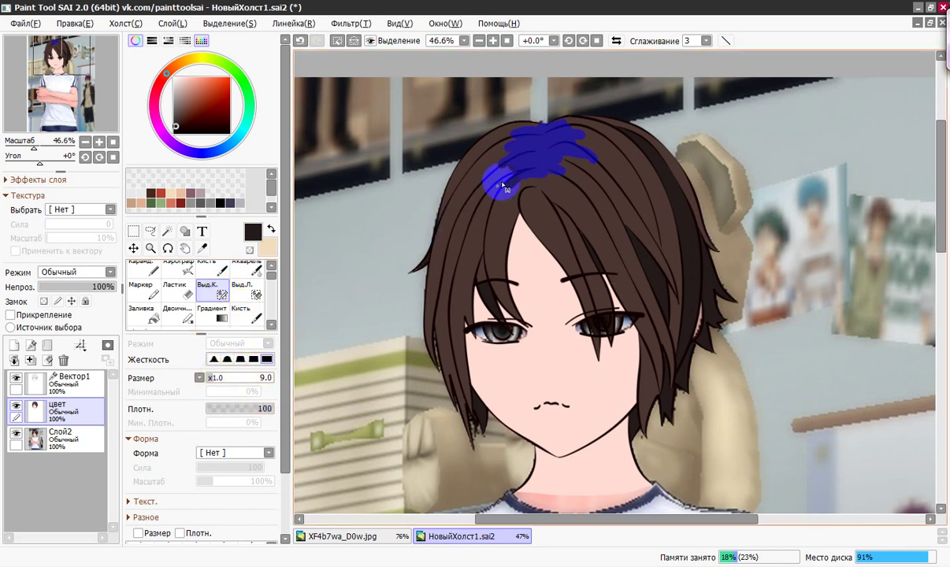
mouse_move(492, 171)
left_mouse_down()
mouse_move(528, 152)
mouse_move(514, 151)
left_mouse_up()
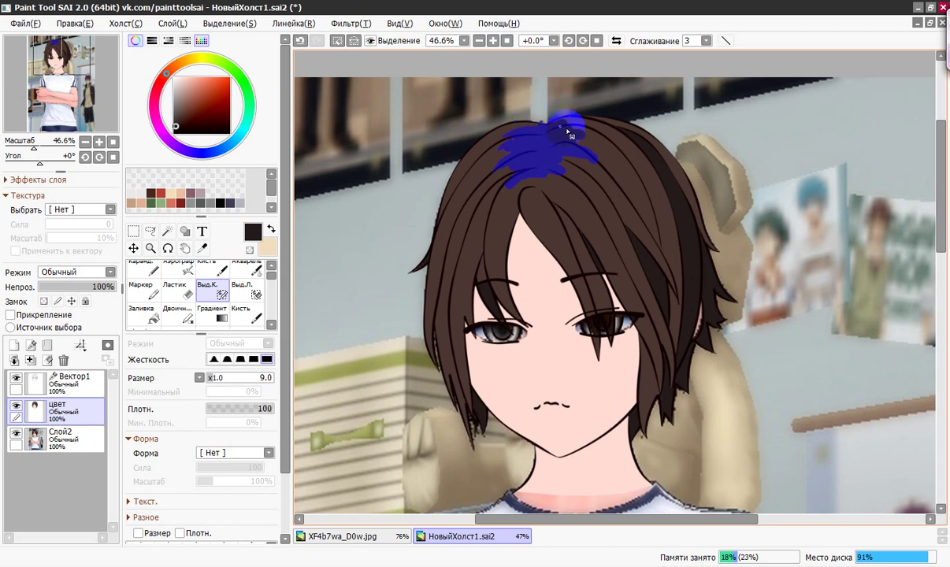
mouse_move(567, 134)
left_mouse_down()
mouse_move(593, 163)
mouse_move(554, 165)
mouse_move(578, 185)
mouse_move(562, 172)
mouse_move(544, 190)
mouse_move(511, 186)
left_mouse_up()
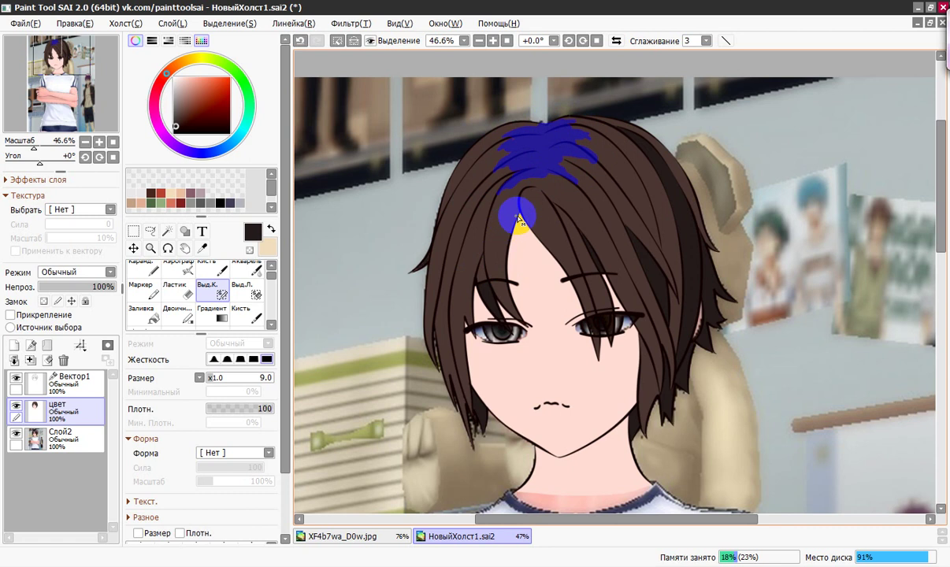
Add the hair strand bordering the forehead and the lock beside the cheek to the shadow selection, leaving no gaps inside the lock
mouse_move(519, 207)
left_mouse_down()
mouse_move(504, 207)
mouse_move(507, 298)
left_mouse_up()
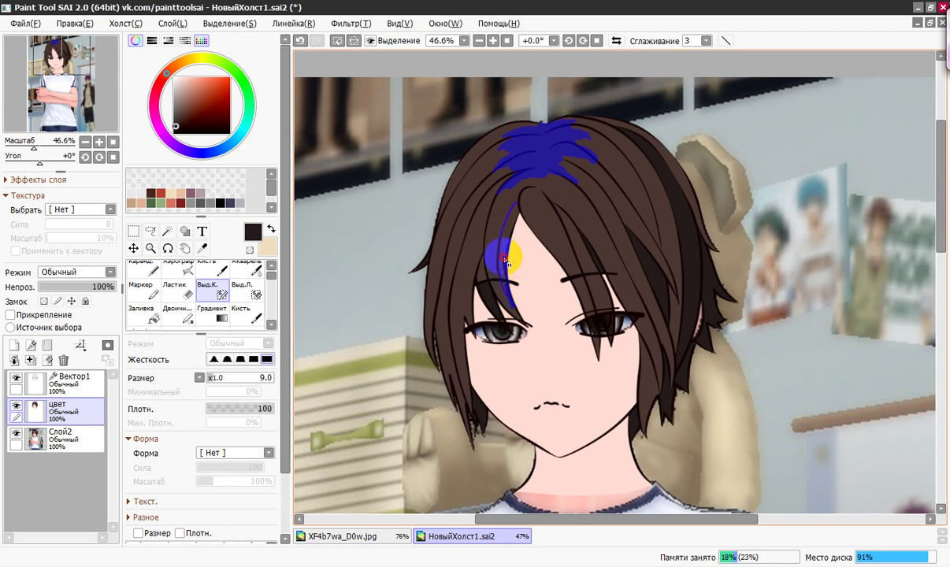
mouse_move(504, 259)
left_mouse_down()
mouse_move(509, 206)
mouse_move(500, 212)
mouse_move(508, 285)
mouse_move(501, 254)
mouse_move(514, 217)
mouse_move(508, 234)
left_mouse_up()
left_click_drag(34, 146, 41, 147)
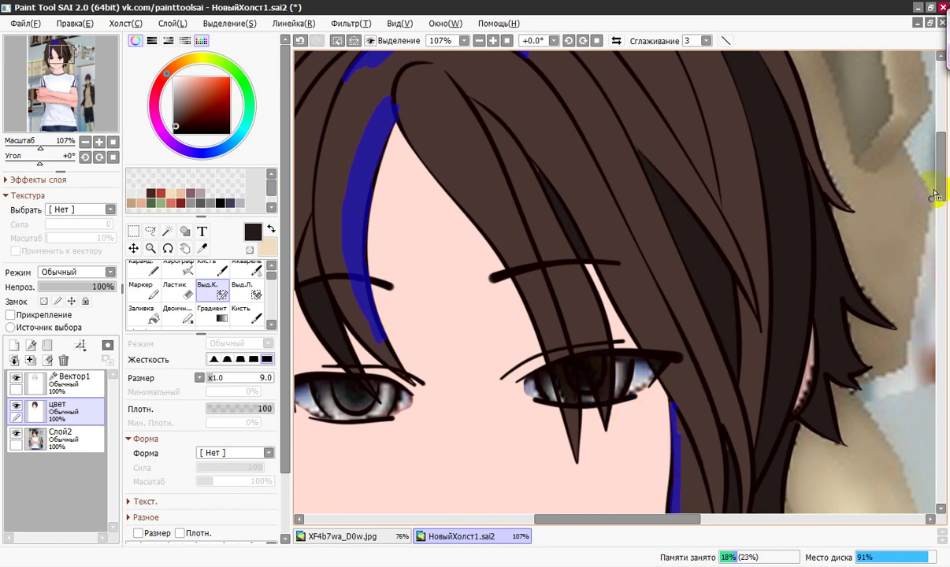
left_click_drag(938, 196, 939, 228)
mouse_move(676, 309)
left_mouse_down()
mouse_move(671, 355)
mouse_move(673, 345)
mouse_move(684, 425)
mouse_move(676, 406)
mouse_move(683, 425)
mouse_move(689, 378)
mouse_move(686, 407)
mouse_move(713, 327)
mouse_move(681, 201)
mouse_move(713, 331)
mouse_move(707, 337)
mouse_move(709, 309)
mouse_move(713, 331)
mouse_move(698, 345)
mouse_move(684, 236)
mouse_move(698, 288)
mouse_move(682, 236)
left_mouse_up()
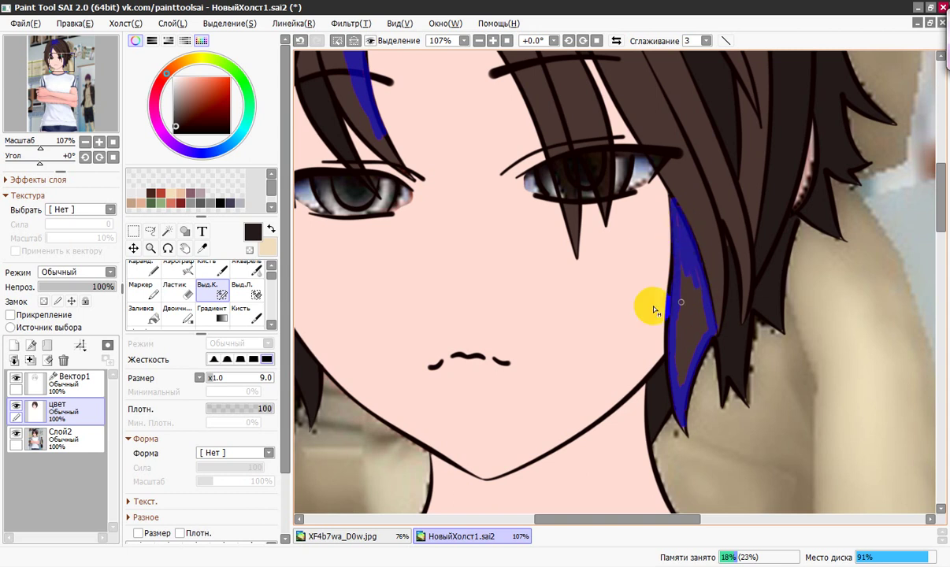
left_click(168, 233)
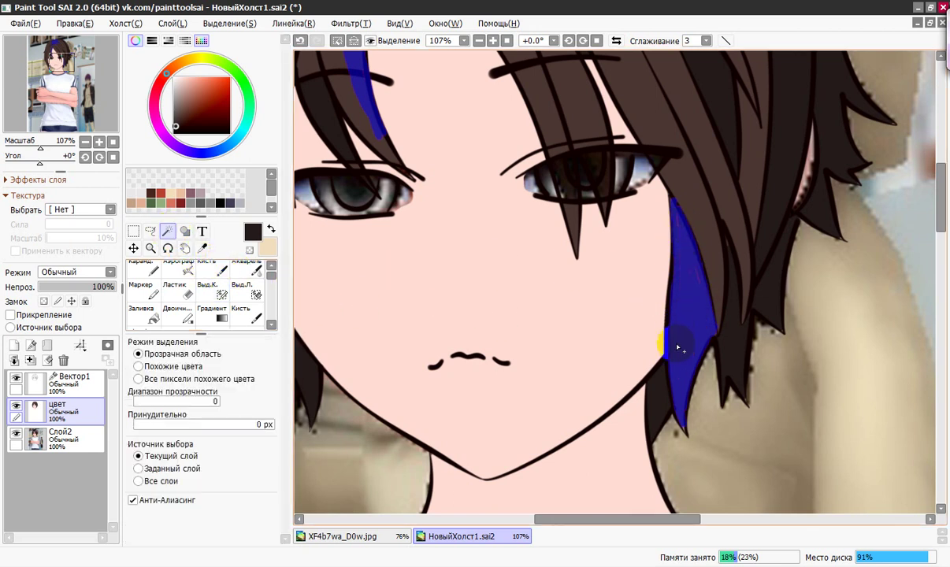
left_click(211, 290)
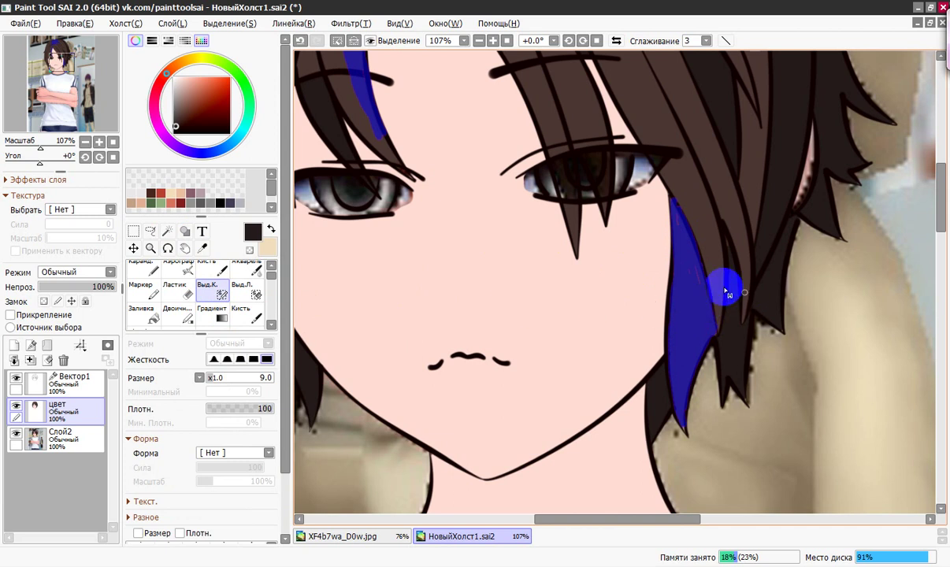
left_click_drag(689, 268, 681, 219)
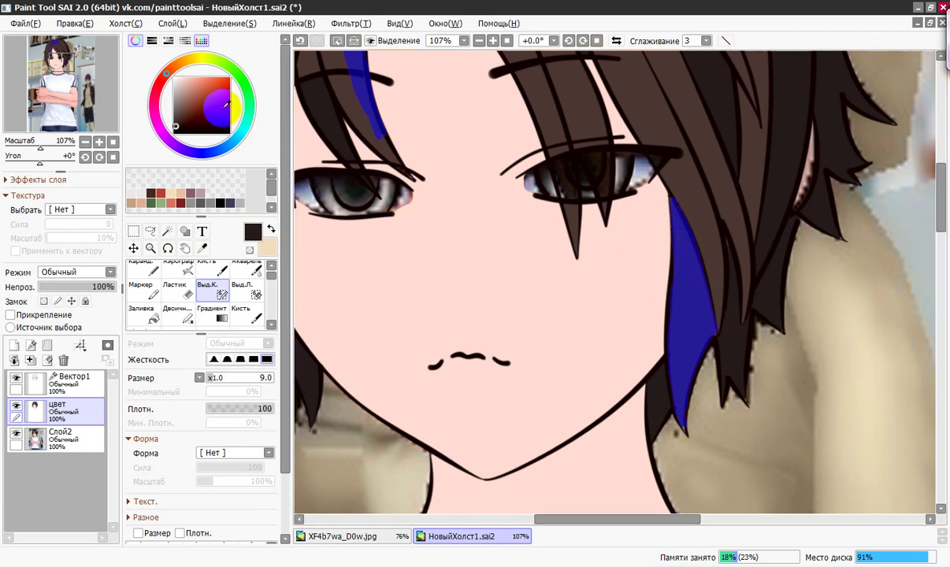
Fill the selected crown, forehead strand and cheek lock with the near-black brown on the цвет layer and clear the selection
left_click_drag(53, 64, 52, 54)
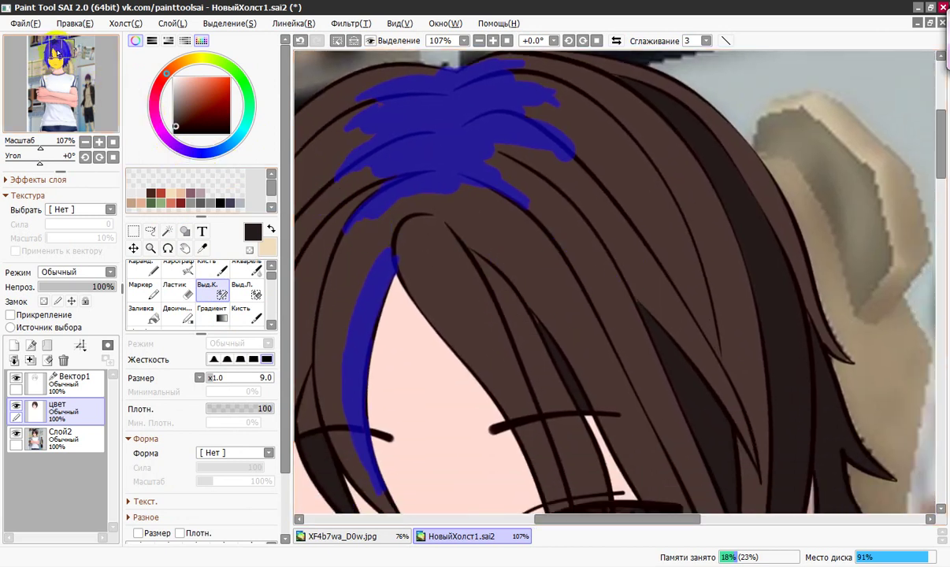
mouse_move(58, 49)
left_mouse_down()
mouse_move(54, 57)
mouse_move(52, 48)
left_mouse_up()
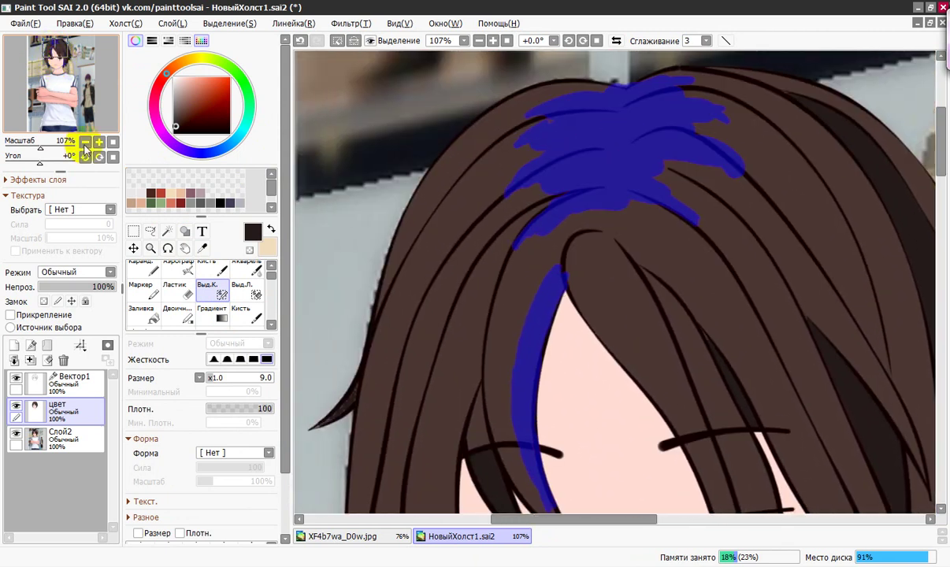
left_click(147, 315)
left_click(611, 153)
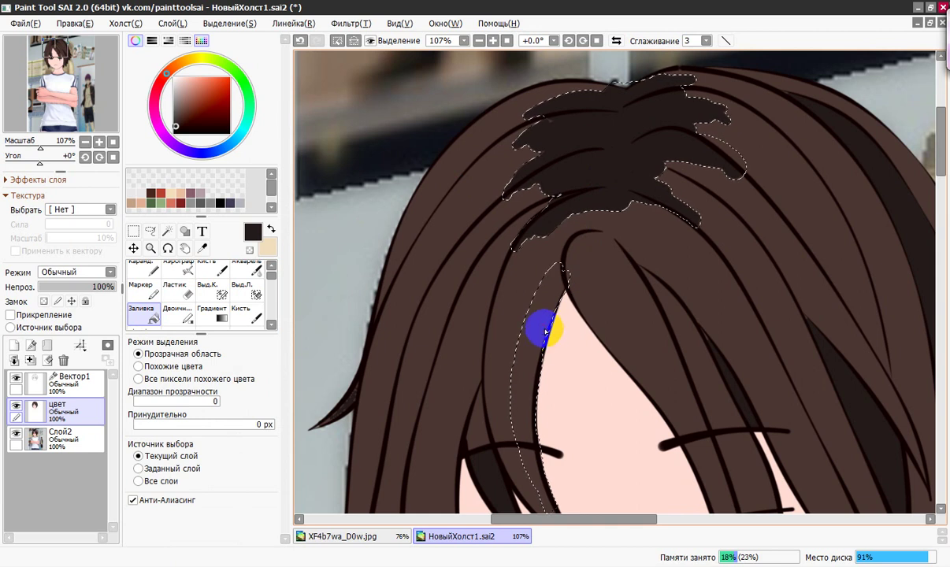
left_click(537, 328)
left_click_drag(54, 51, 57, 59)
left_click(462, 211)
left_click(785, 389)
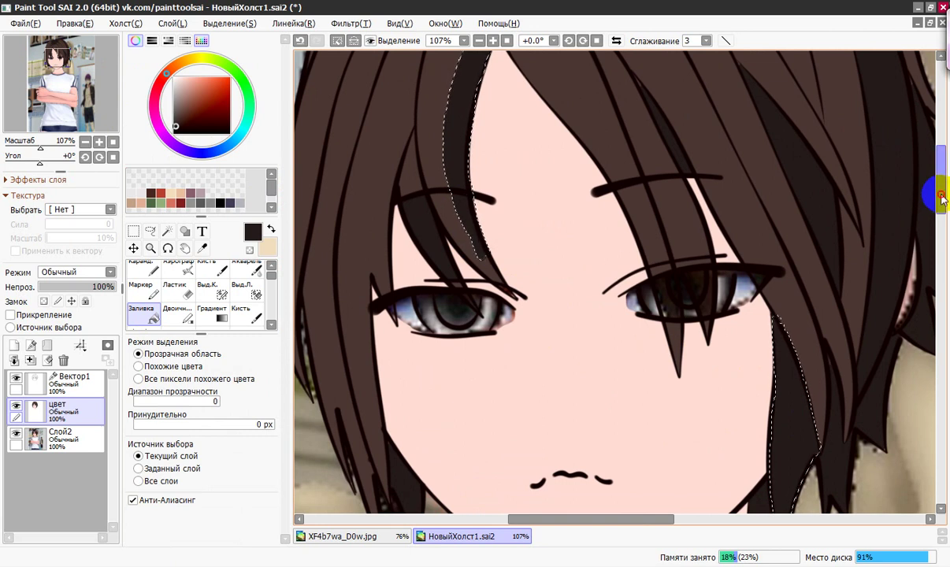
mouse_move(940, 193)
left_mouse_down()
mouse_move(939, 224)
mouse_move(939, 187)
left_mouse_up()
left_click_drag(935, 164, 933, 142)
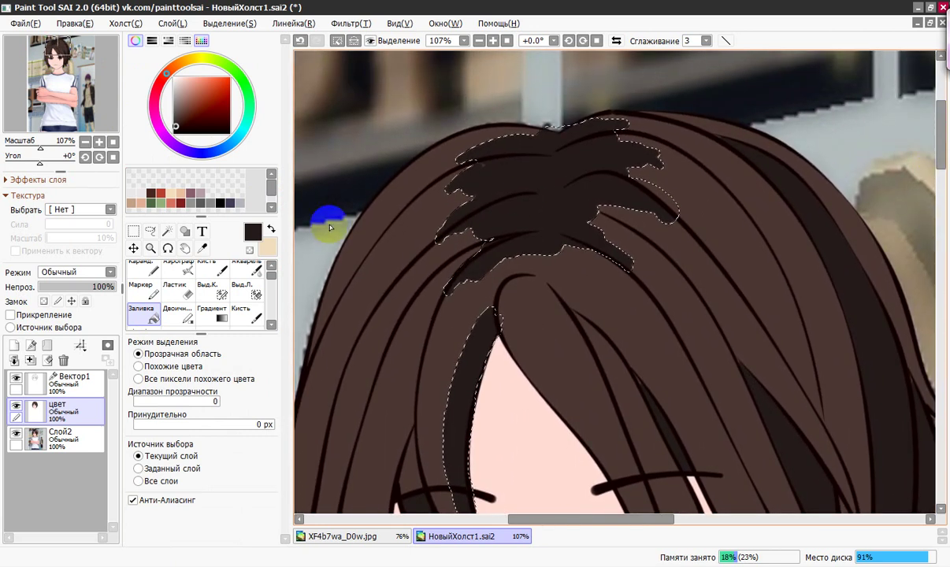
left_click(337, 40)
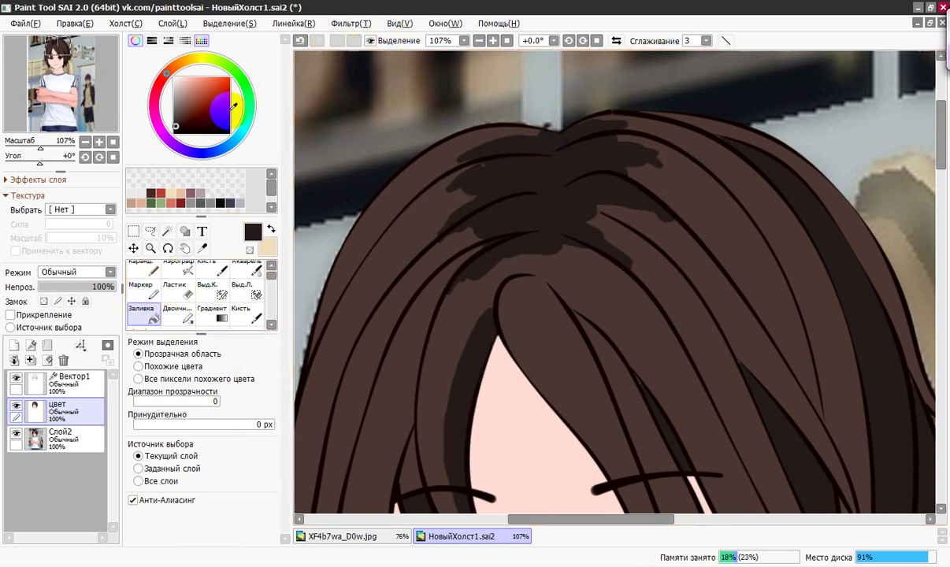
Select the face area inside the line art with the magic wand on the Вектор1 layer
left_click_drag(43, 149, 33, 145)
left_click_drag(74, 68, 104, 90)
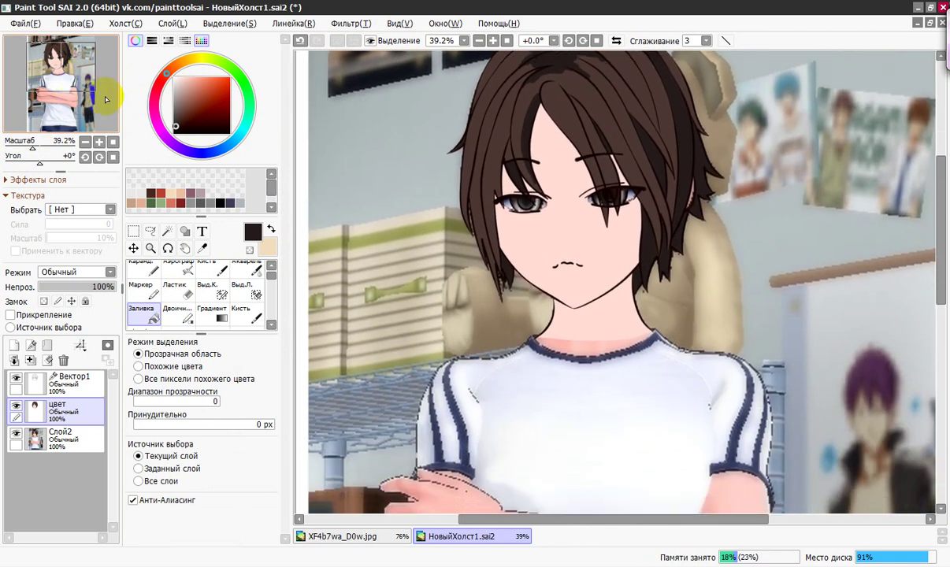
left_click(167, 231)
left_click(79, 386)
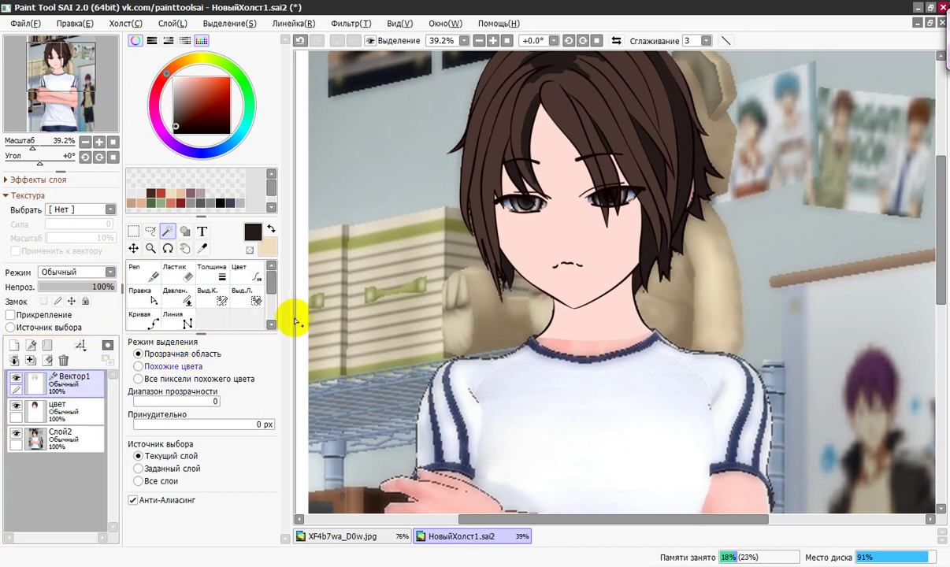
left_click(567, 260)
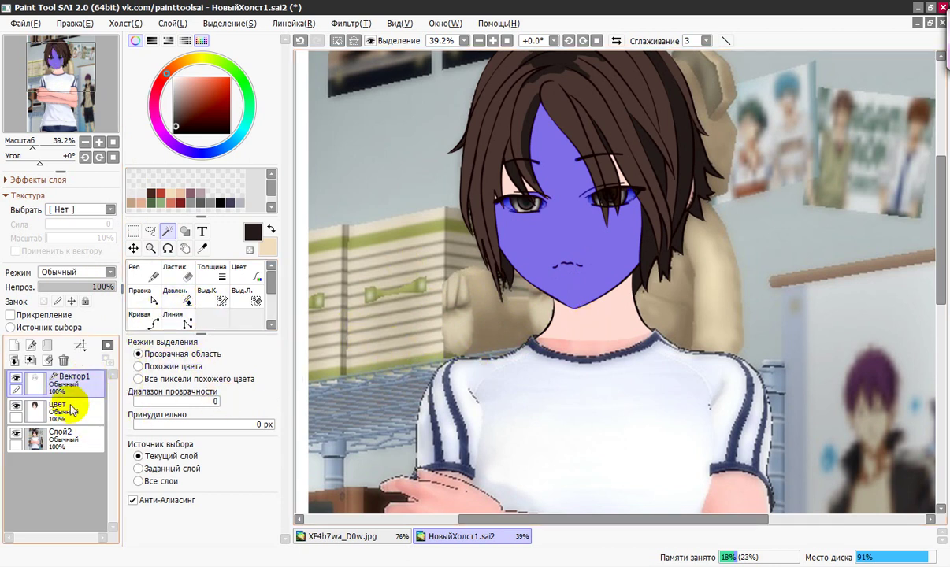
left_click(96, 406)
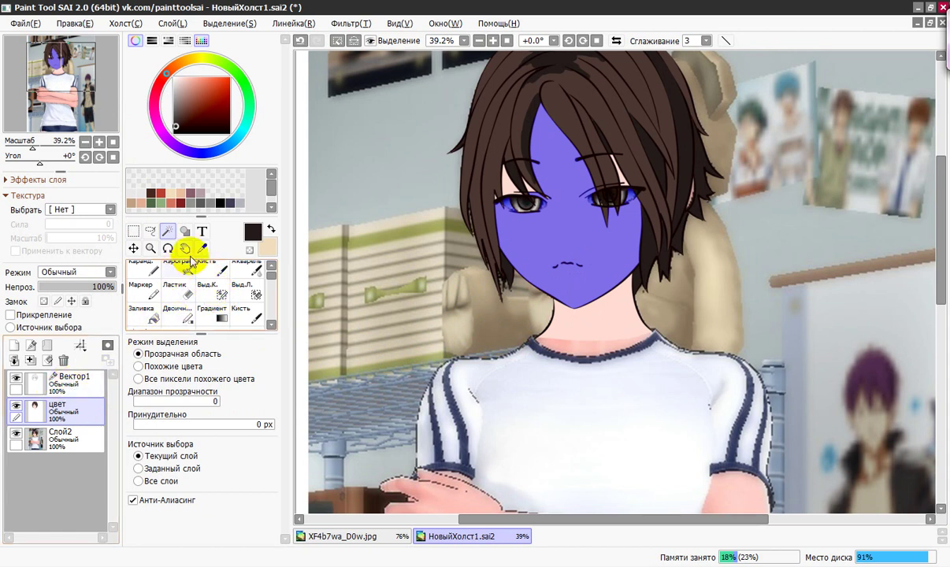
left_click(580, 329)
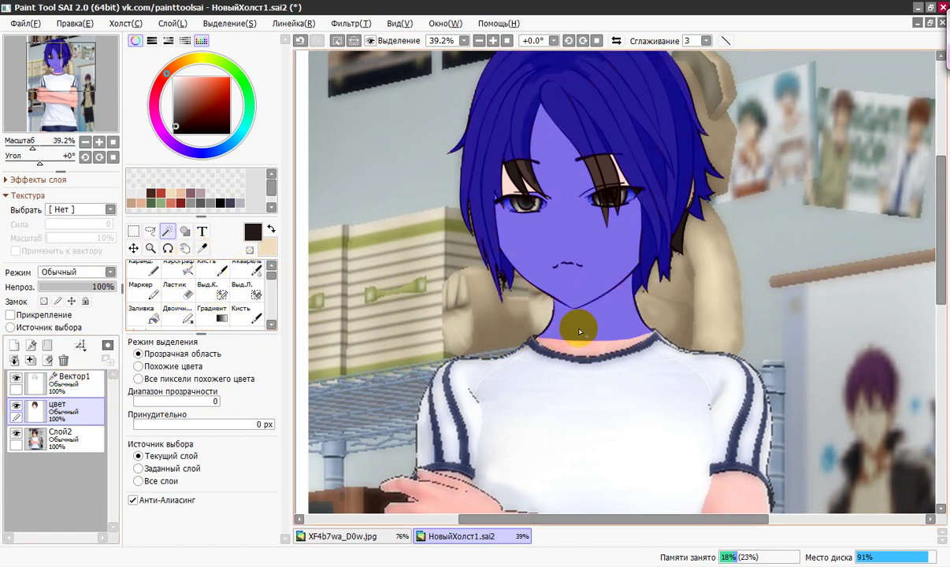
left_click(299, 40)
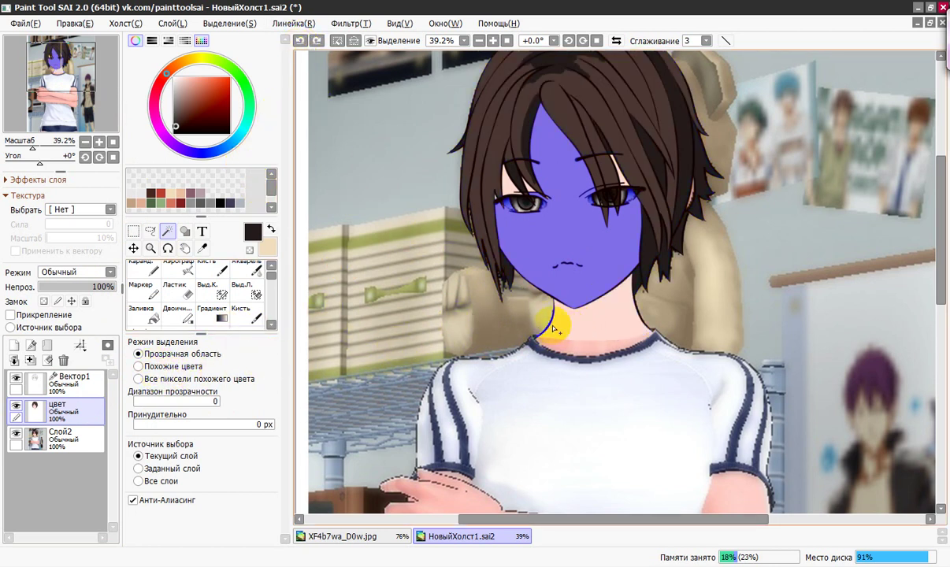
Close off the neck above the collar with a size 23 selection pen line and add the neck to the selection from the Вектор1 layer
left_click(213, 288)
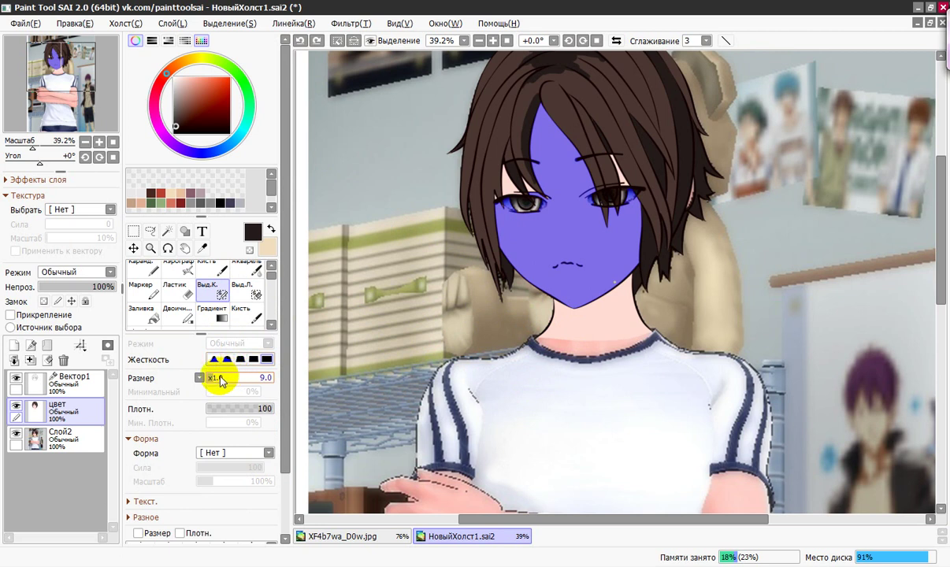
left_click_drag(220, 380, 307, 388)
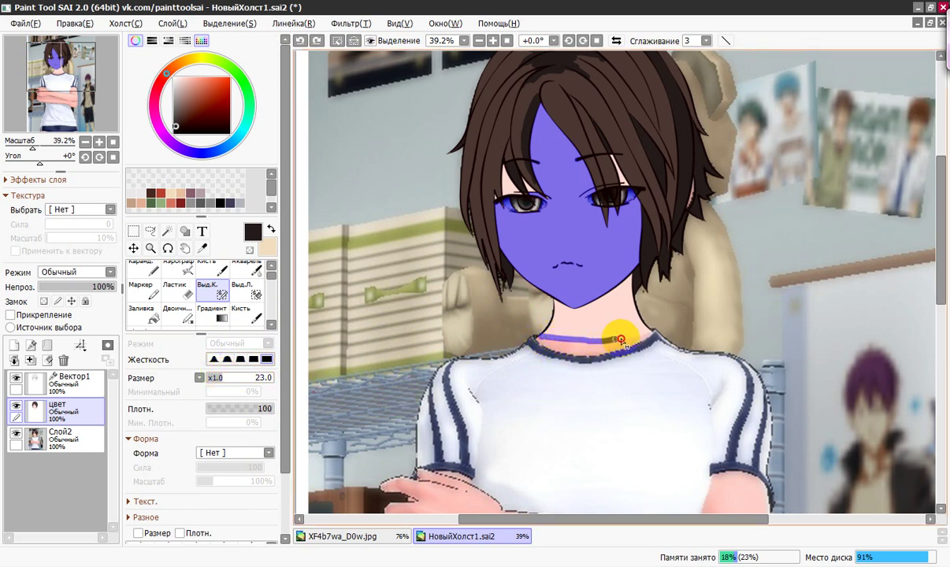
left_click_drag(652, 337, 652, 337)
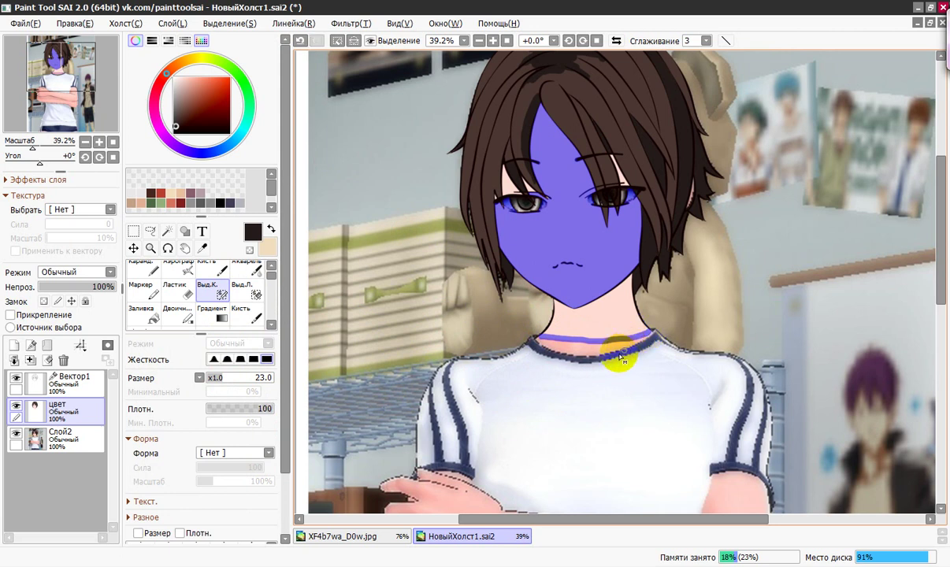
left_click(70, 380)
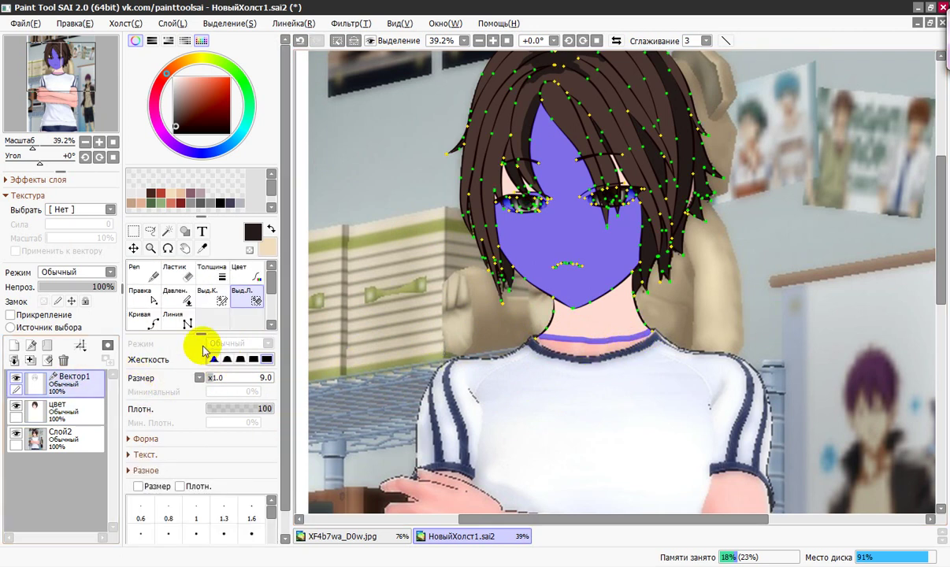
left_click(166, 230)
left_click(609, 316)
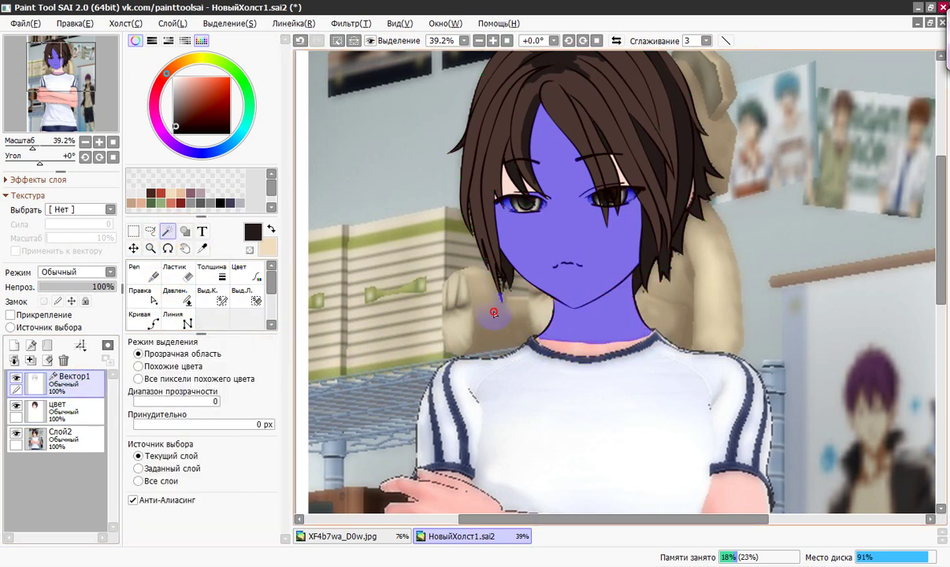
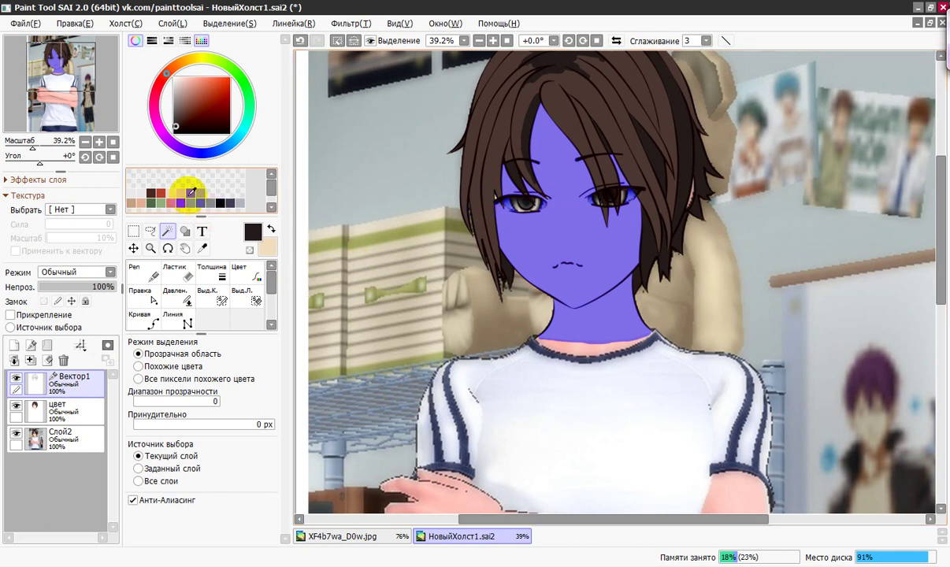
With the цвет layer active, erase a strip from the face selection below the eye, down the cheek and along the jaw to the chin, using size 23
left_click_drag(37, 146, 44, 147)
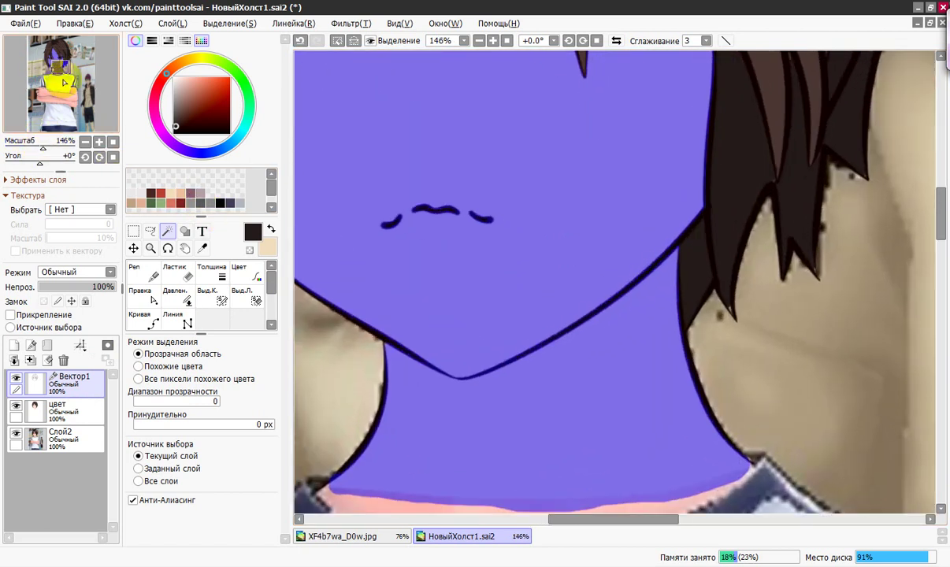
left_click_drag(59, 82, 58, 72)
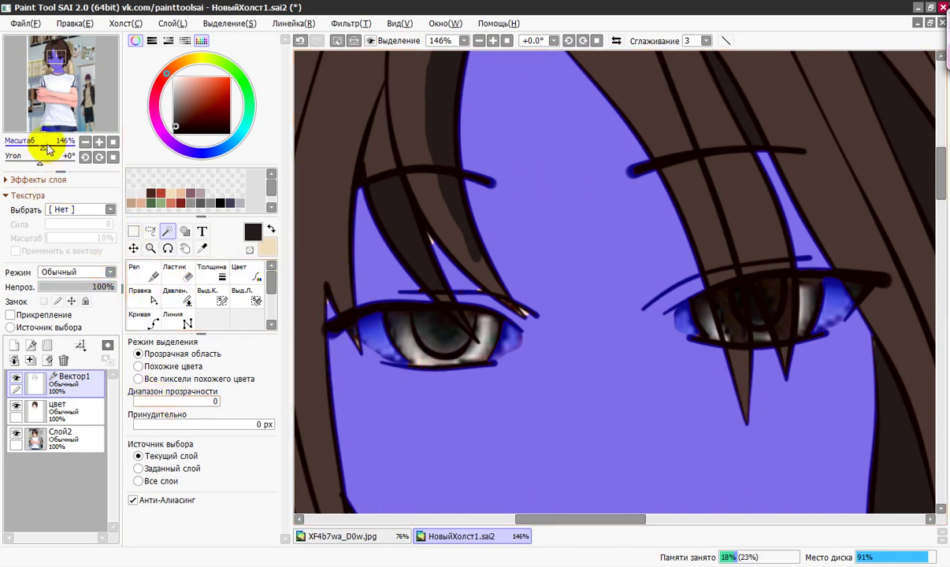
left_click_drag(43, 147, 36, 149)
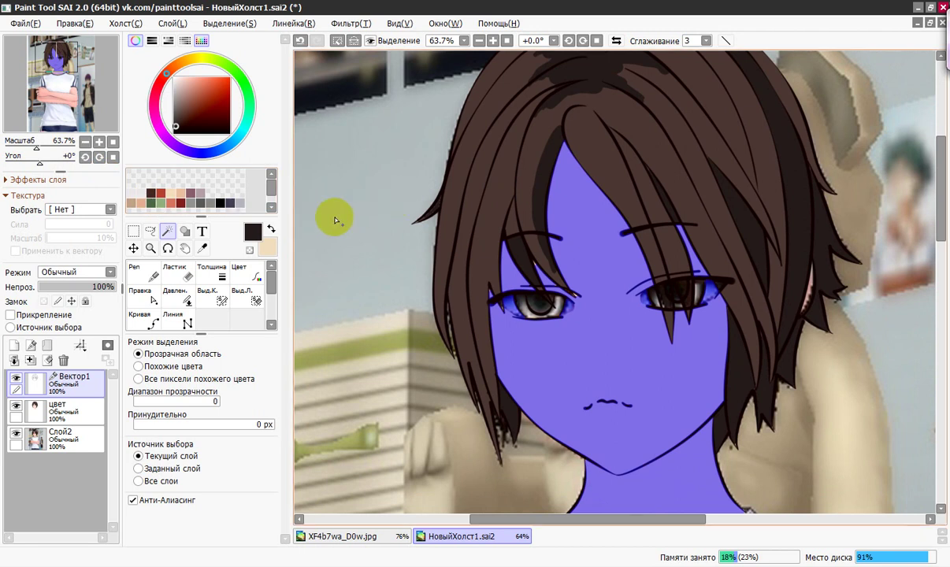
left_click(93, 412)
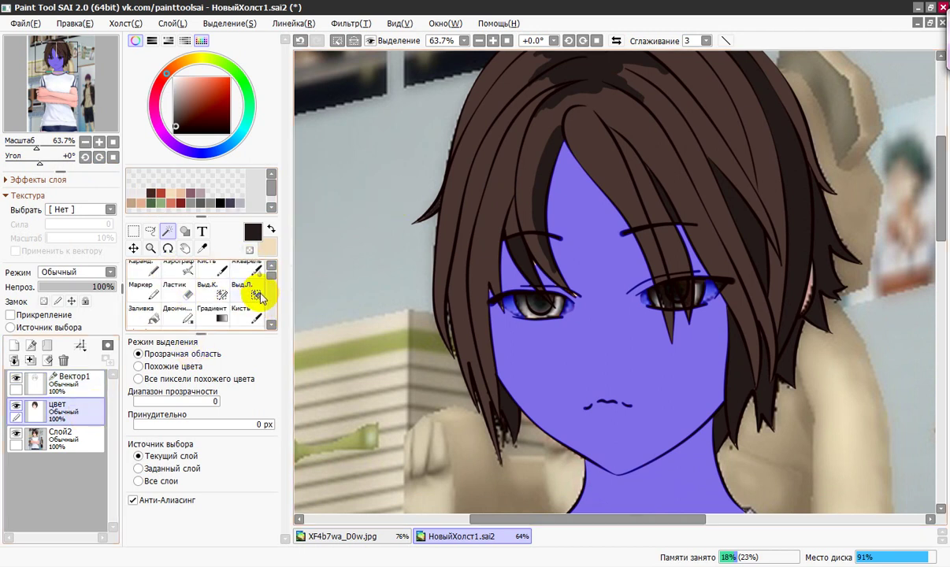
left_click(257, 295)
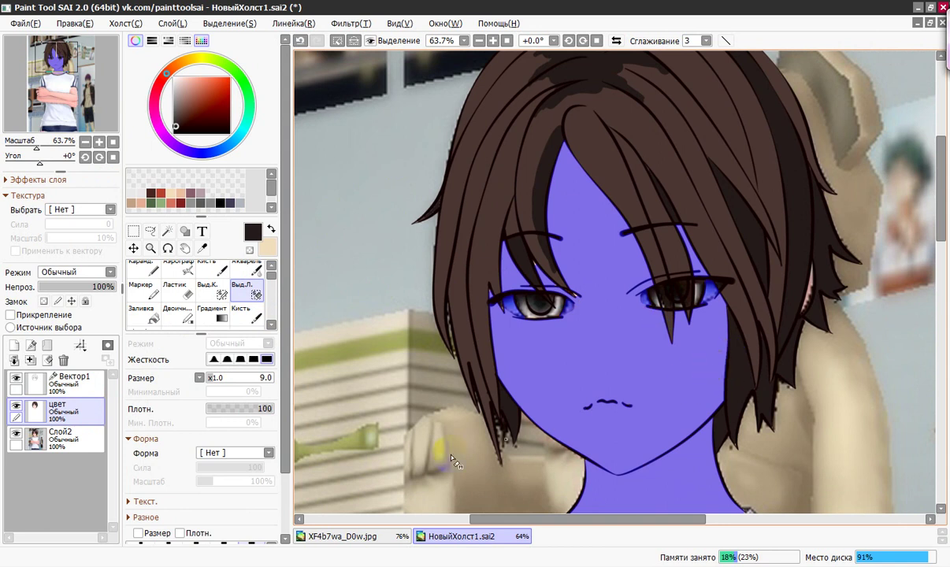
left_click(222, 378)
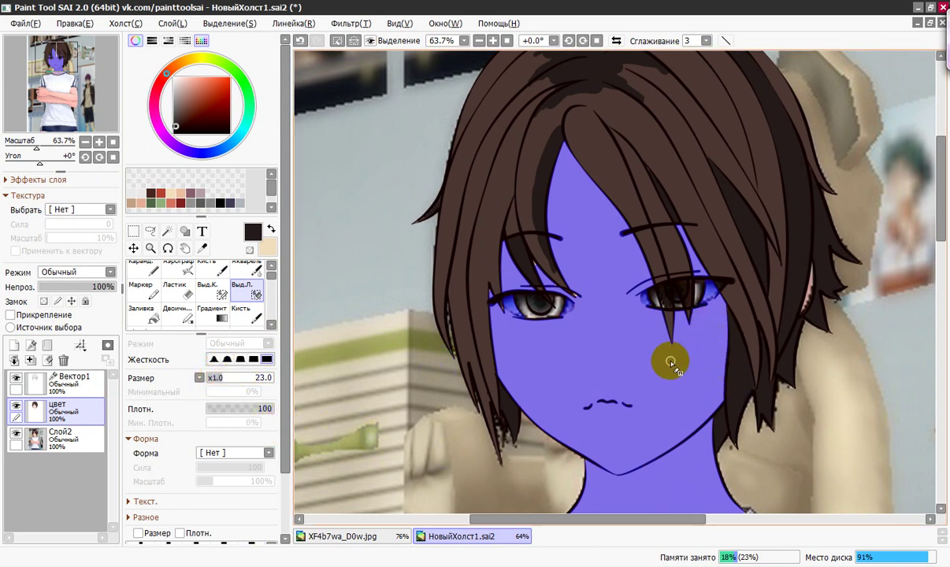
mouse_move(670, 364)
left_mouse_down()
mouse_move(703, 315)
mouse_move(713, 319)
mouse_move(708, 305)
mouse_move(703, 381)
mouse_move(707, 346)
mouse_move(706, 372)
left_mouse_up()
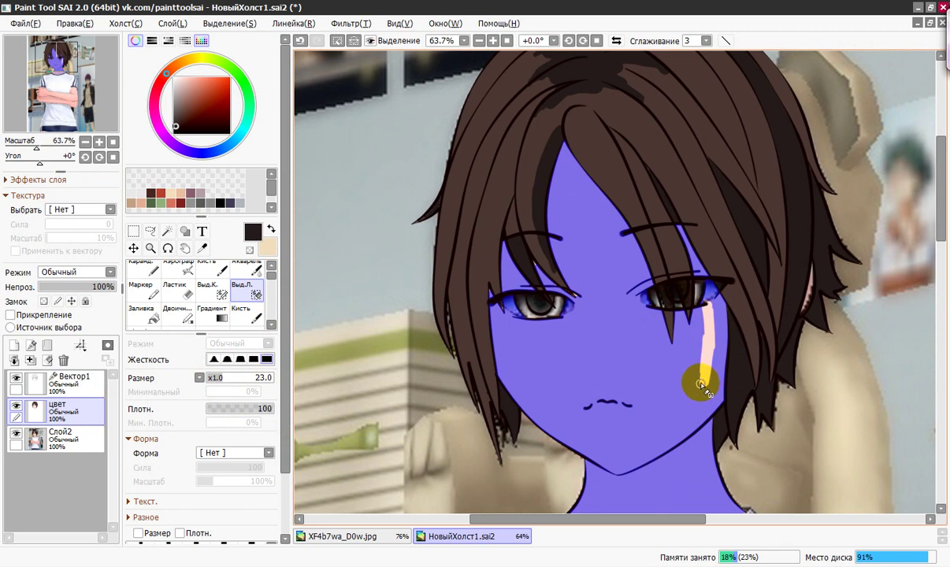
mouse_move(675, 403)
left_mouse_down()
mouse_move(705, 386)
mouse_move(708, 366)
mouse_move(697, 400)
mouse_move(611, 461)
mouse_move(701, 393)
mouse_move(630, 452)
left_mouse_up()
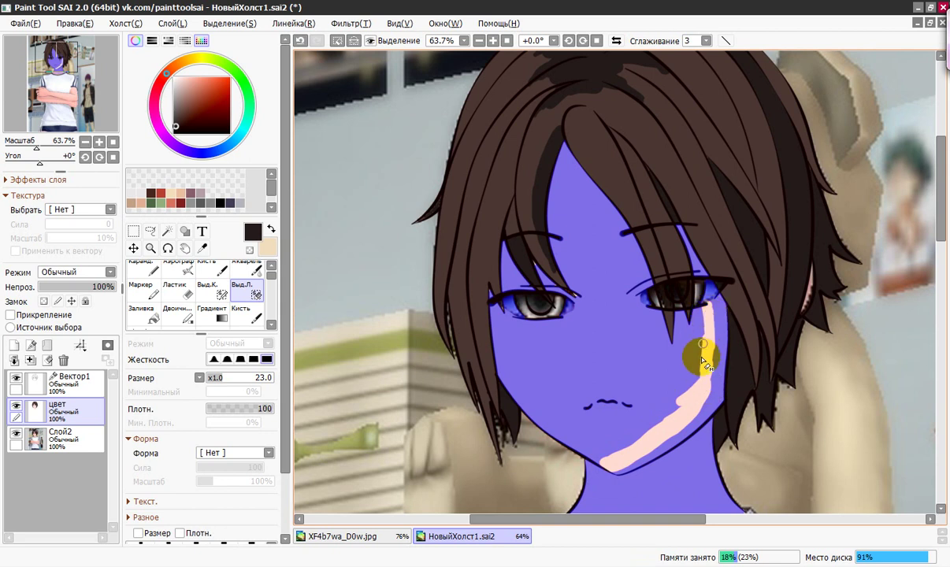
left_click_drag(691, 318, 703, 306)
mouse_move(713, 296)
left_mouse_down()
mouse_move(699, 318)
mouse_move(707, 321)
mouse_move(698, 319)
mouse_move(698, 364)
left_mouse_up()
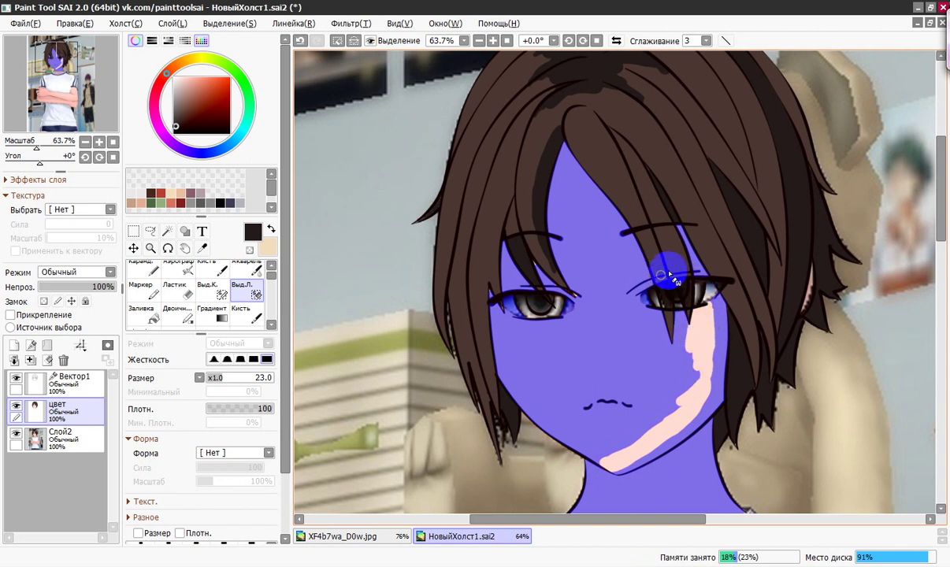
Erase size 23 strips from the face selection along the forehead gap, under the eyes and around the cheeks and jaw, leaving shadow edges
left_click_drag(586, 183, 574, 186)
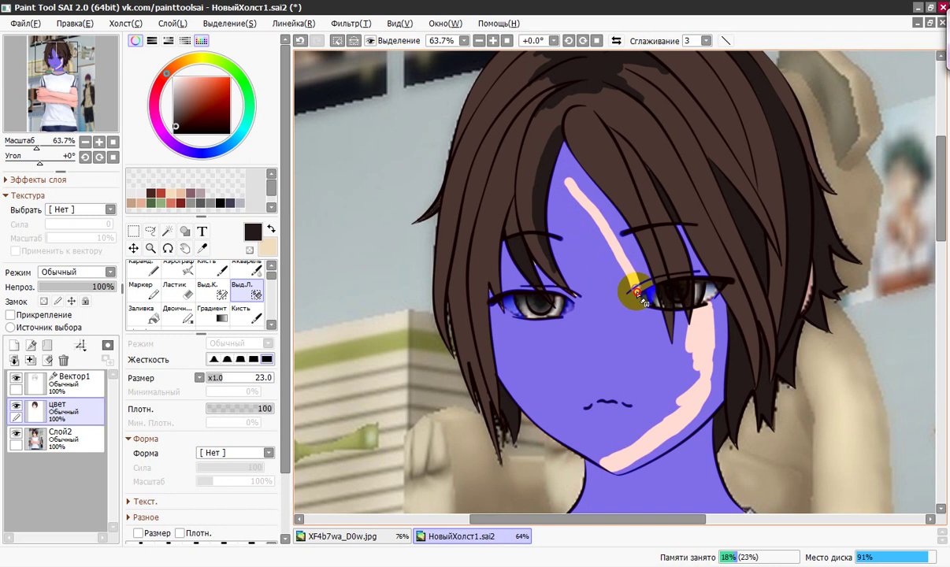
mouse_move(656, 301)
left_mouse_down()
mouse_move(668, 313)
mouse_move(657, 316)
left_mouse_up()
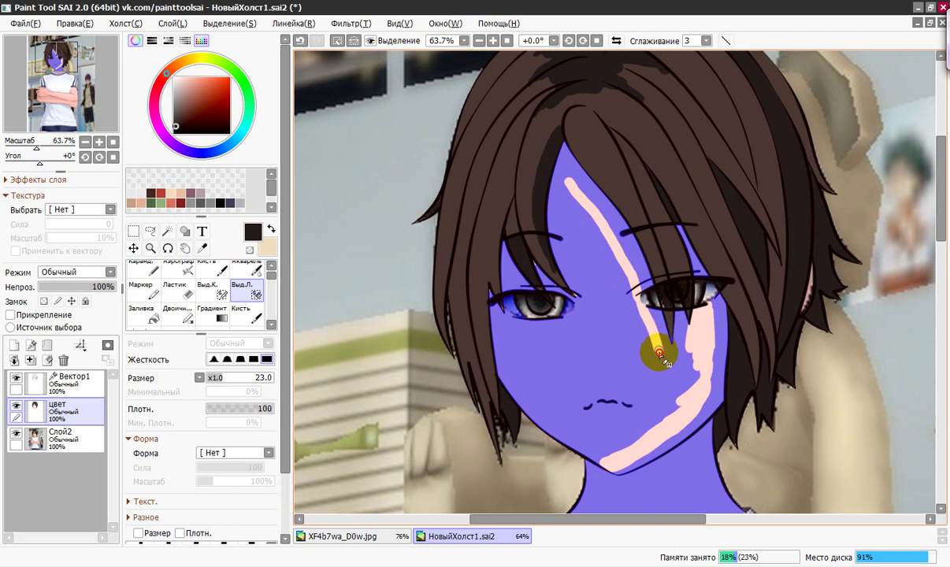
mouse_move(659, 353)
left_mouse_down()
mouse_move(695, 343)
mouse_move(672, 319)
mouse_move(681, 340)
mouse_move(705, 327)
mouse_move(679, 357)
mouse_move(676, 341)
mouse_move(672, 362)
mouse_move(687, 351)
mouse_move(691, 359)
mouse_move(667, 365)
left_mouse_up()
mouse_move(552, 178)
left_mouse_down()
mouse_move(561, 227)
mouse_move(604, 316)
mouse_move(570, 299)
mouse_move(598, 308)
mouse_move(586, 309)
mouse_move(598, 307)
mouse_move(566, 236)
mouse_move(583, 274)
mouse_move(583, 315)
mouse_move(556, 303)
mouse_move(561, 289)
mouse_move(579, 319)
mouse_move(567, 314)
mouse_move(574, 310)
mouse_move(545, 320)
mouse_move(510, 279)
mouse_move(515, 301)
mouse_move(516, 283)
mouse_move(538, 307)
mouse_move(517, 299)
mouse_move(523, 330)
mouse_move(489, 284)
mouse_move(492, 299)
mouse_move(543, 334)
mouse_move(512, 330)
mouse_move(509, 364)
mouse_move(504, 335)
mouse_move(503, 345)
mouse_move(551, 411)
mouse_move(538, 410)
mouse_move(595, 444)
mouse_move(562, 425)
mouse_move(573, 426)
mouse_move(569, 418)
mouse_move(593, 448)
mouse_move(549, 415)
left_mouse_up()
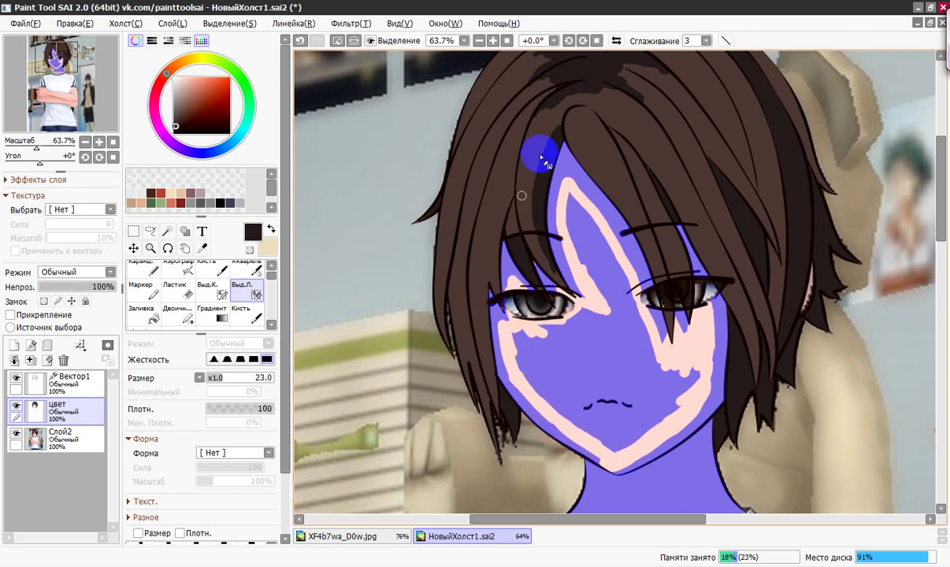
left_click(614, 39)
mouse_move(571, 382)
left_mouse_down()
mouse_move(650, 452)
mouse_move(688, 428)
mouse_move(674, 421)
mouse_move(629, 464)
mouse_move(687, 416)
mouse_move(665, 437)
mouse_move(720, 323)
mouse_move(708, 360)
mouse_move(701, 342)
mouse_move(685, 340)
mouse_move(688, 327)
mouse_move(652, 317)
mouse_move(697, 341)
mouse_move(685, 391)
left_mouse_up()
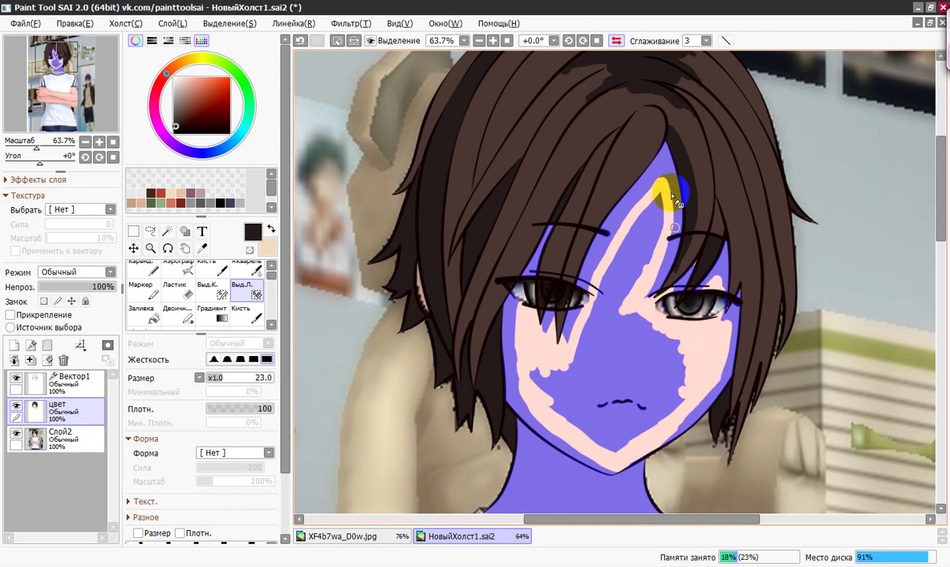
Erase the remaining selection inside the face at size 47 and from the lower neck, leaving shadow shapes along the hair and under the jaw
mouse_move(660, 197)
left_mouse_down()
mouse_move(658, 228)
mouse_move(621, 240)
mouse_move(654, 241)
mouse_move(615, 297)
mouse_move(603, 293)
mouse_move(619, 259)
mouse_move(591, 322)
mouse_move(589, 307)
mouse_move(595, 332)
mouse_move(615, 303)
mouse_move(613, 329)
mouse_move(629, 314)
mouse_move(650, 337)
mouse_move(640, 359)
left_mouse_up()
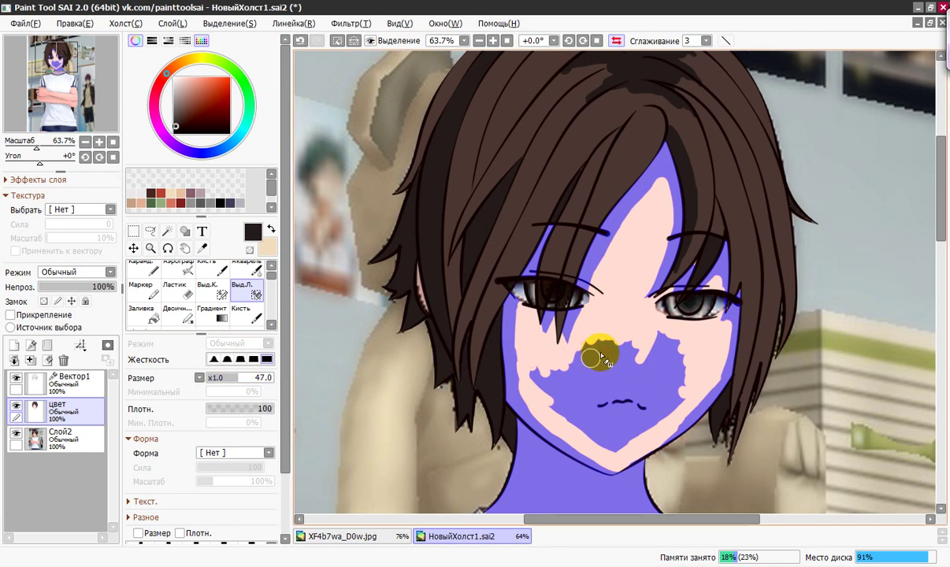
mouse_move(587, 355)
left_mouse_down()
mouse_move(537, 367)
mouse_move(567, 407)
left_mouse_up()
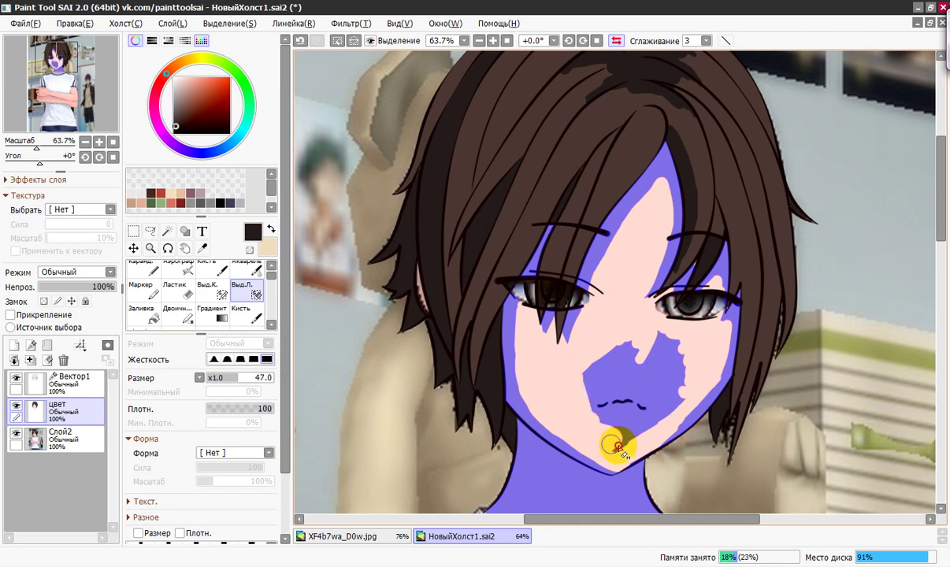
mouse_move(618, 446)
left_mouse_down()
mouse_move(675, 395)
mouse_move(677, 385)
mouse_move(664, 380)
mouse_move(674, 344)
mouse_move(651, 352)
mouse_move(657, 371)
mouse_move(635, 417)
mouse_move(609, 421)
mouse_move(619, 367)
mouse_move(590, 389)
mouse_move(621, 361)
left_mouse_up()
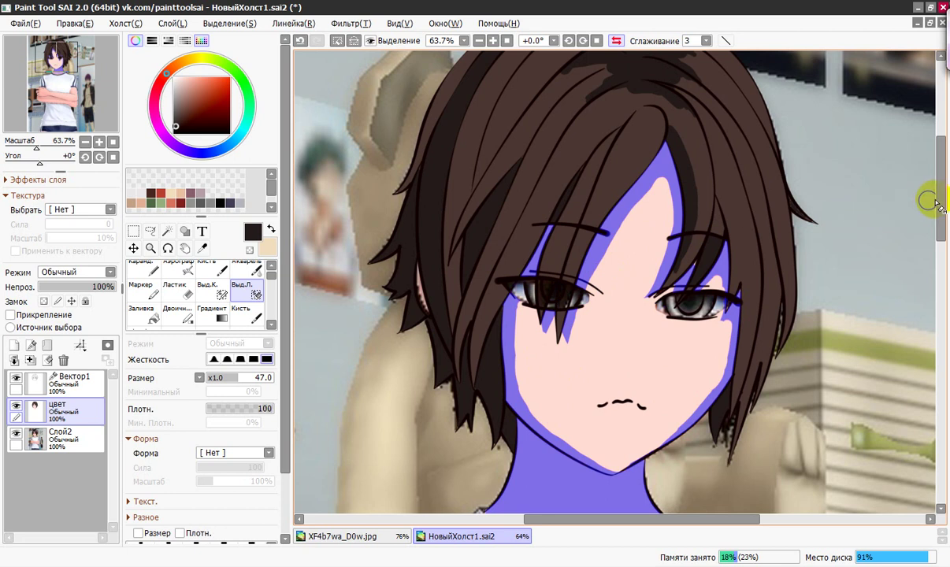
left_click_drag(939, 208, 937, 245)
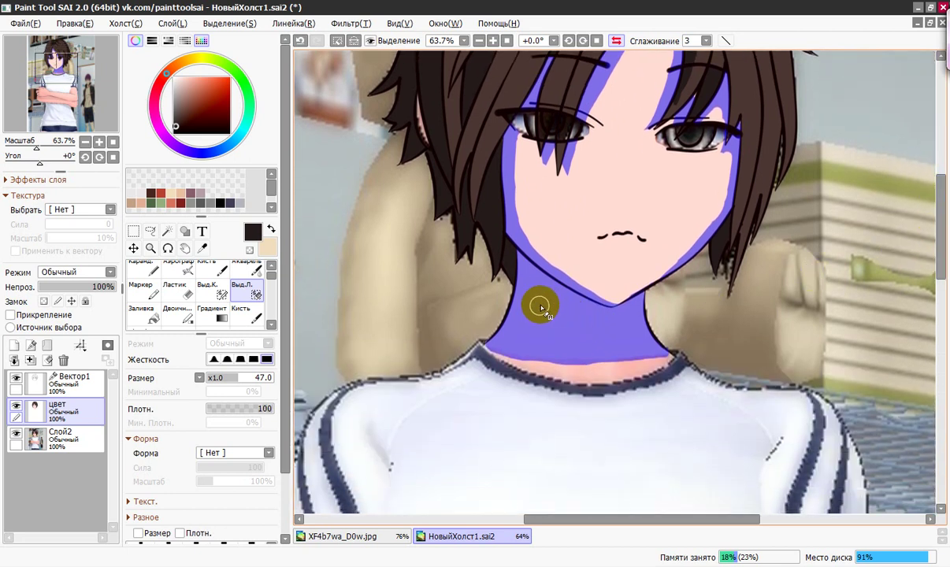
mouse_move(542, 305)
left_mouse_down()
mouse_move(509, 368)
mouse_move(527, 343)
mouse_move(537, 349)
mouse_move(542, 303)
mouse_move(523, 341)
mouse_move(539, 303)
mouse_move(538, 324)
mouse_move(543, 303)
mouse_move(576, 329)
mouse_move(556, 312)
mouse_move(595, 329)
mouse_move(547, 307)
mouse_move(605, 323)
mouse_move(650, 318)
mouse_move(660, 347)
mouse_move(614, 345)
mouse_move(605, 332)
mouse_move(553, 322)
mouse_move(539, 354)
mouse_move(580, 339)
mouse_move(564, 360)
mouse_move(613, 353)
mouse_move(530, 319)
left_mouse_up()
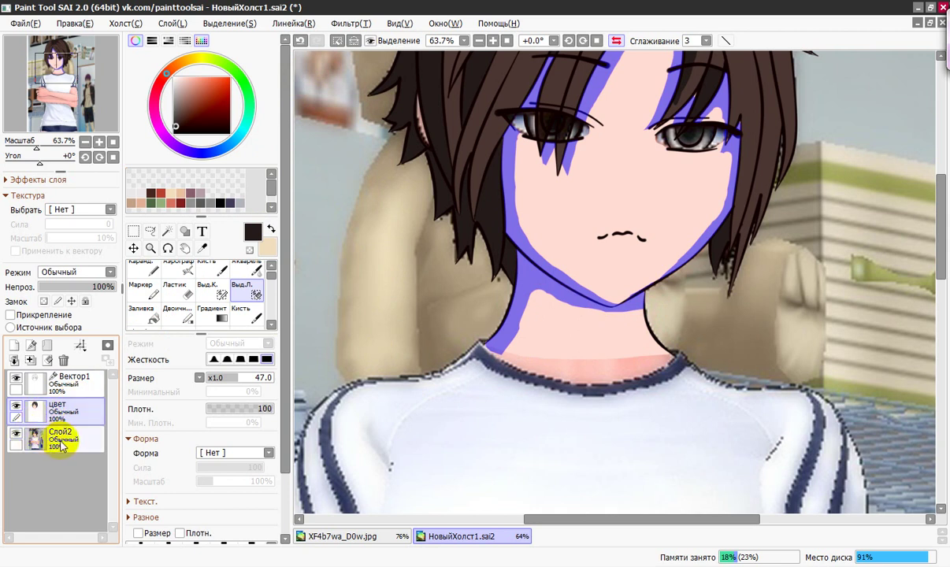
Hide the Вектор1 and цвет layers and sample the dusty pink skin shadow colour from the ear in the reference
left_click(16, 381)
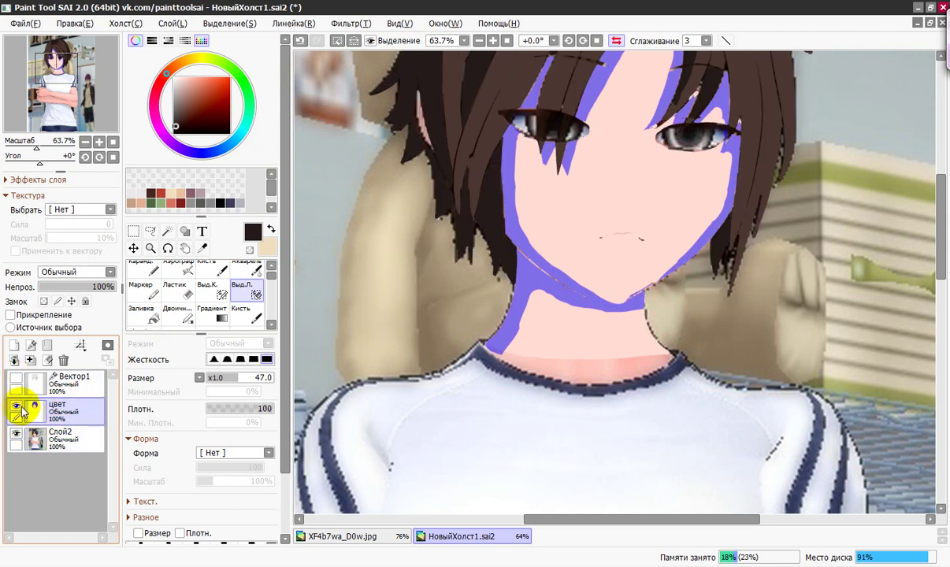
left_click(15, 405)
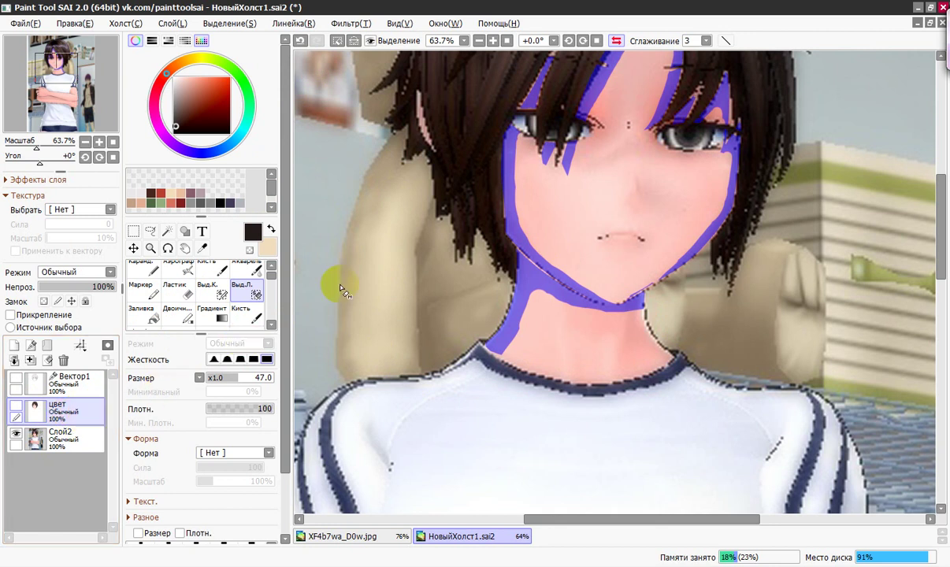
left_click(202, 248)
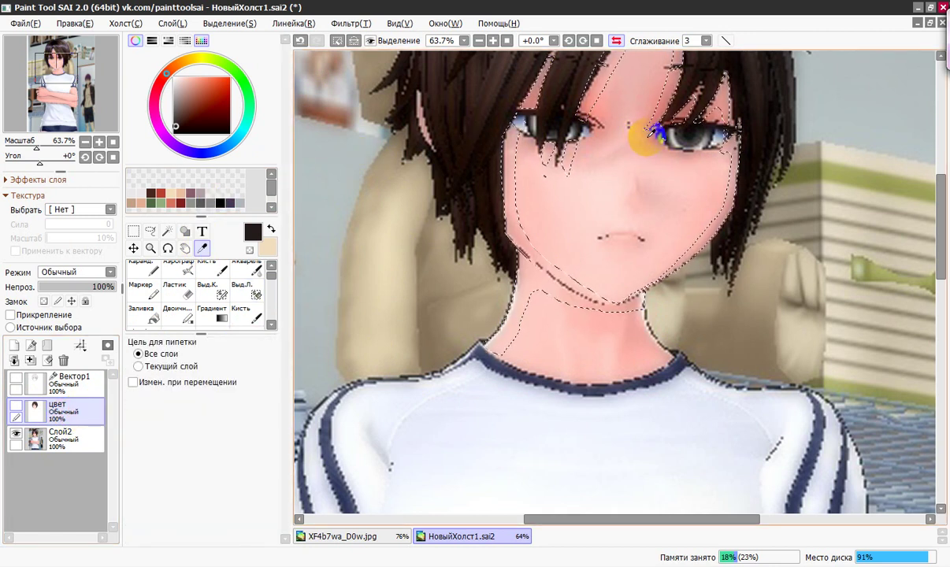
left_click(420, 138)
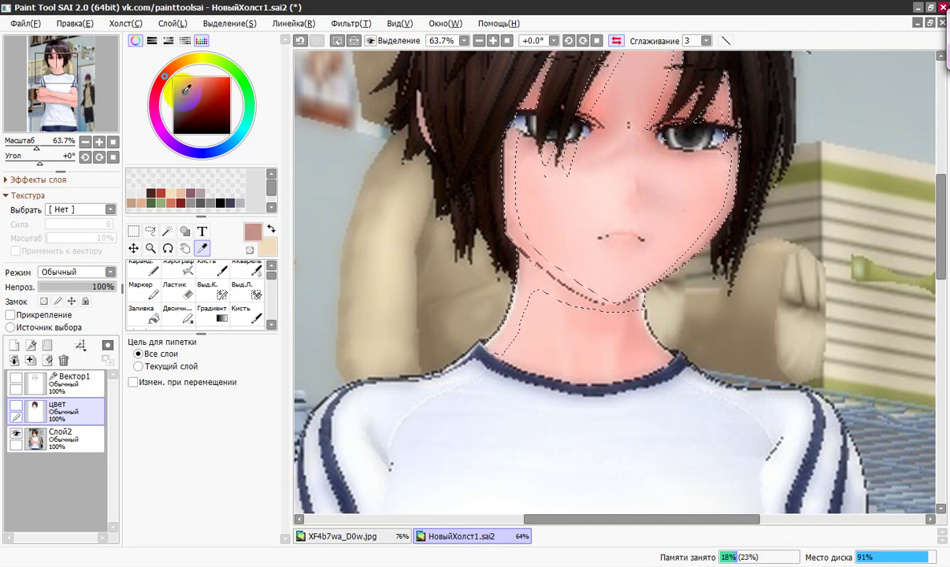
Show the цвет layer, fill the selected face and neck shadows with the dusty pink, clear the selection and show the Вектор1 line art
left_click(15, 406)
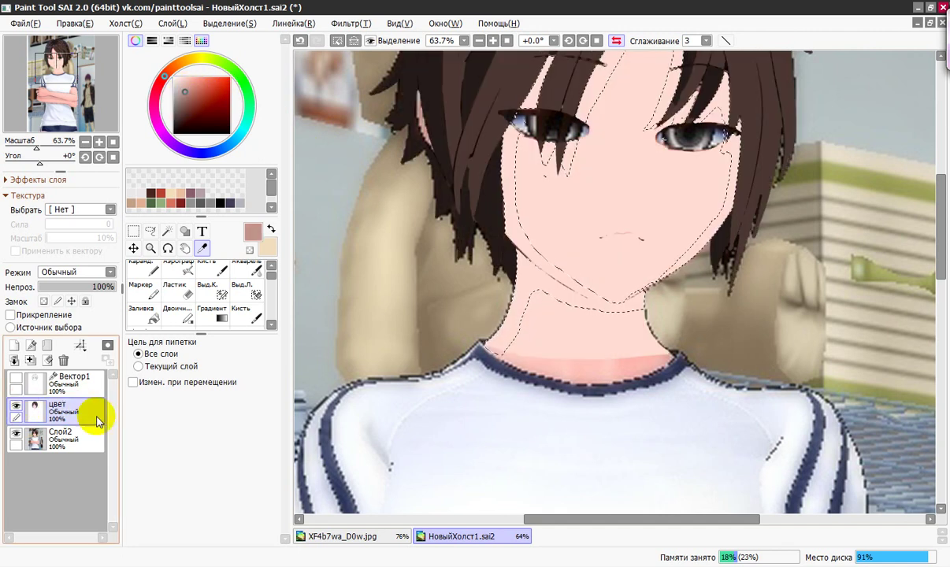
left_click(158, 318)
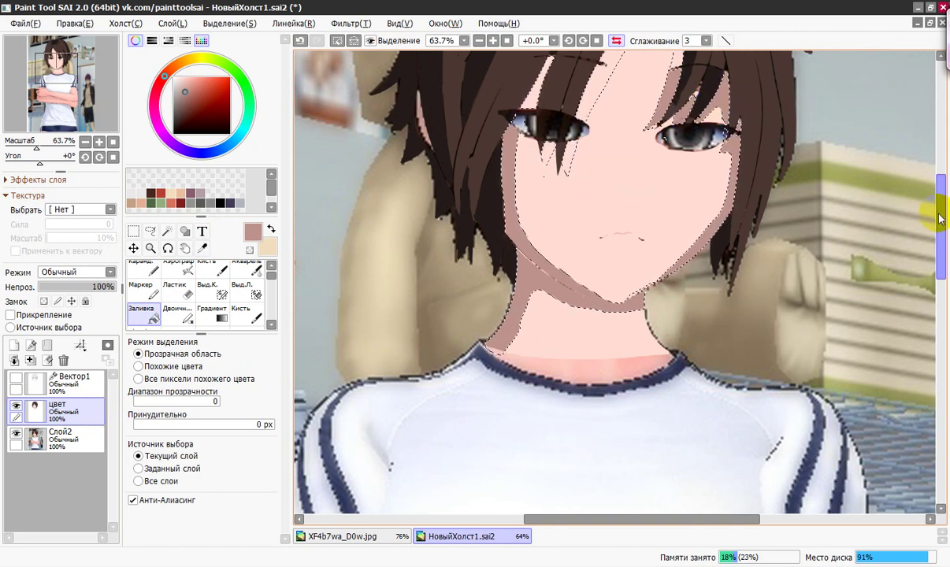
left_click_drag(940, 220, 942, 181)
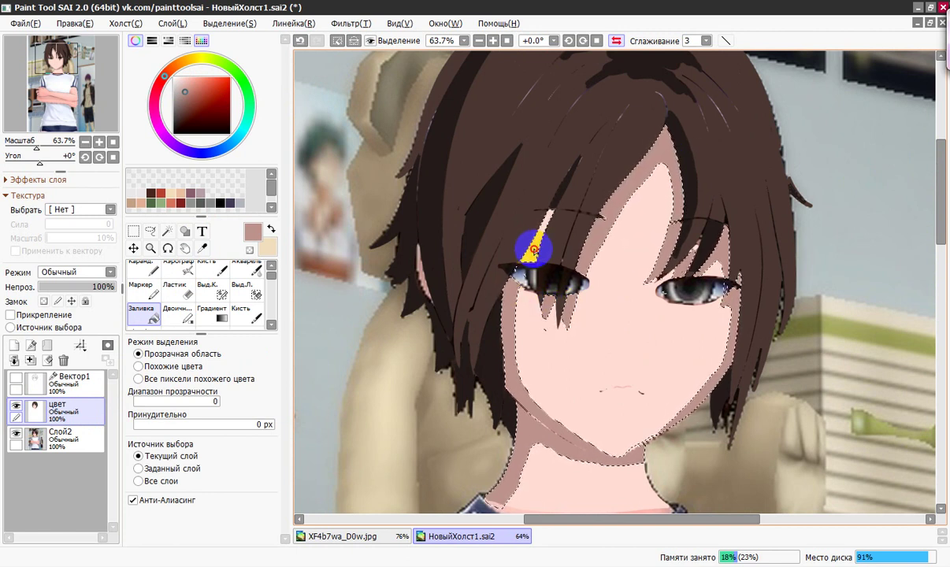
left_click(534, 251)
left_click(487, 382)
left_click(441, 394)
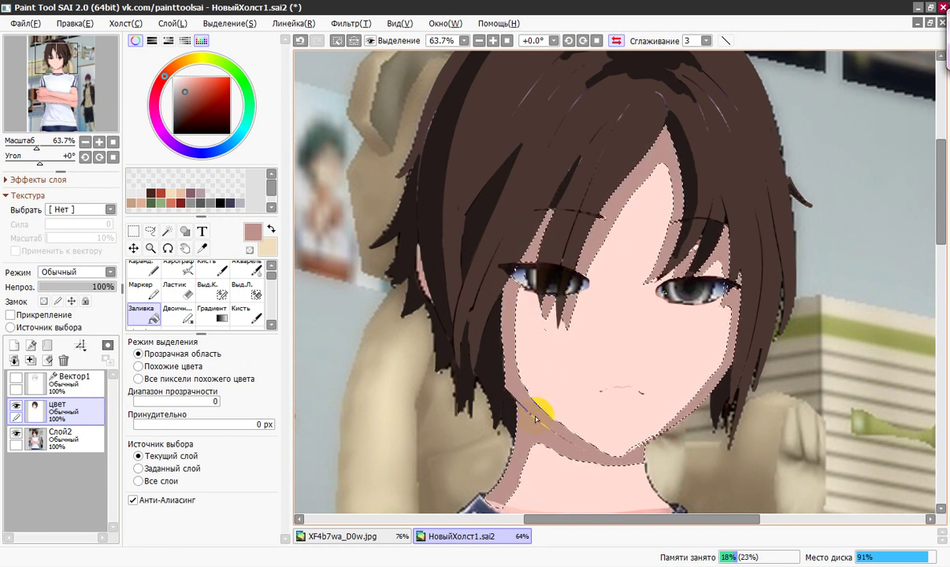
left_click(334, 42)
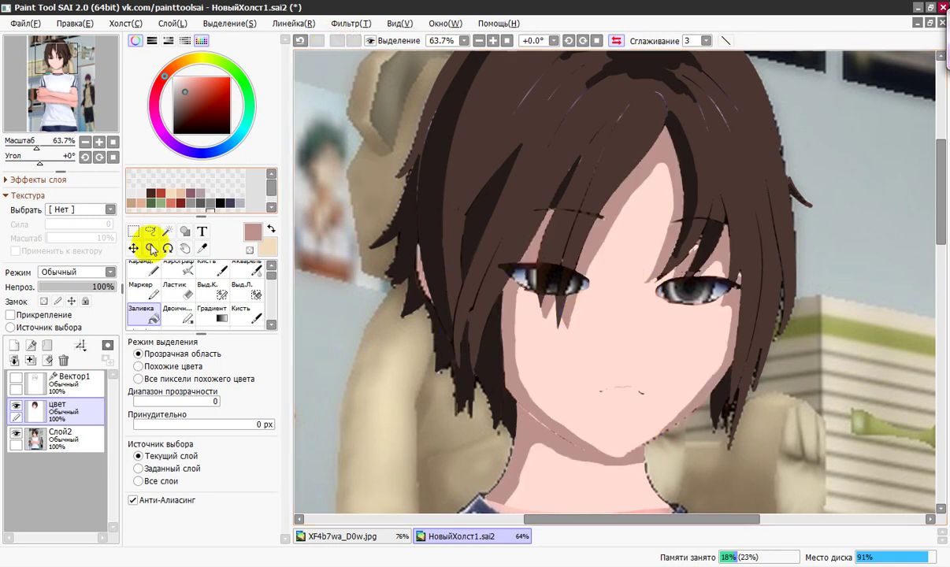
left_click(16, 378)
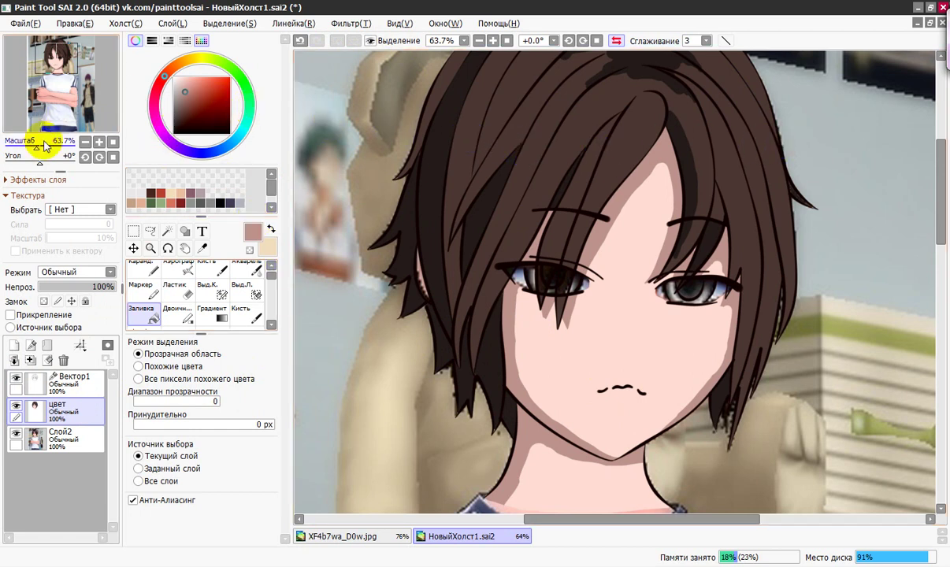
Check the coloured head without the Слой2 reference by hiding that layer temporarily
left_click_drag(35, 150, 32, 149)
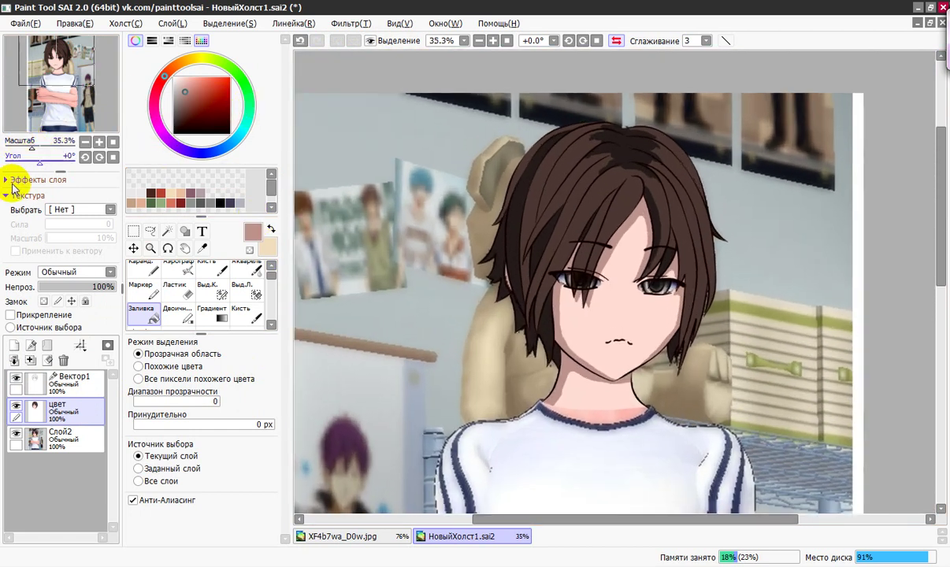
left_click(16, 433)
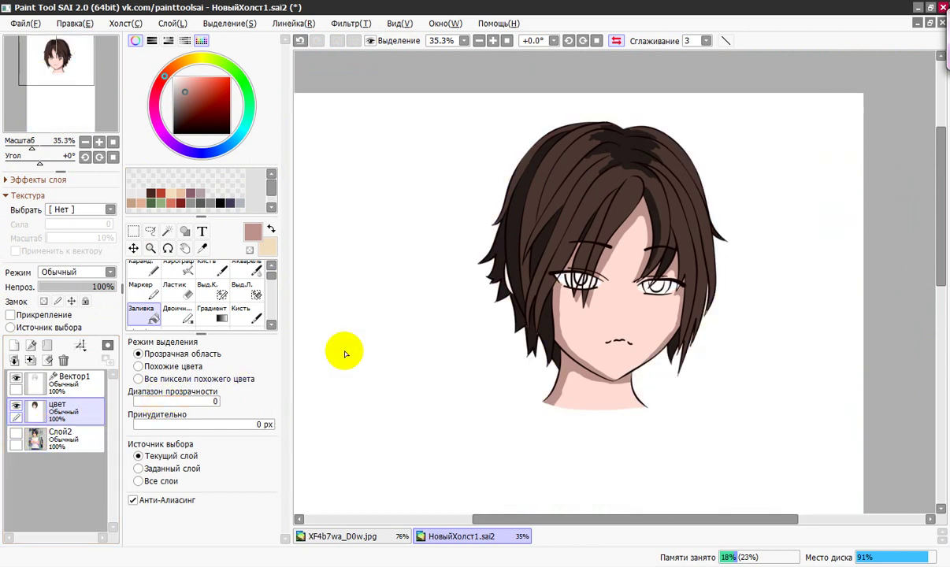
left_click(522, 222)
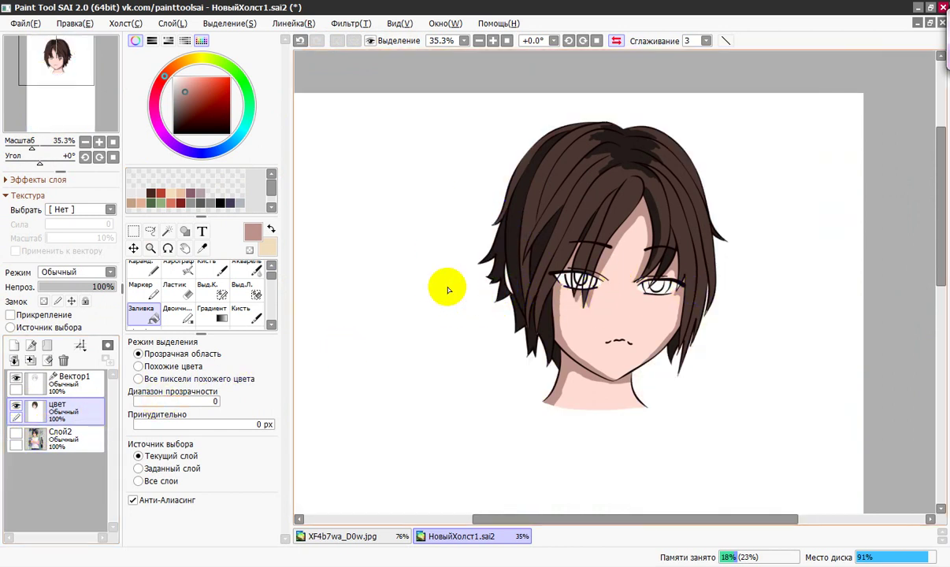
left_click(15, 433)
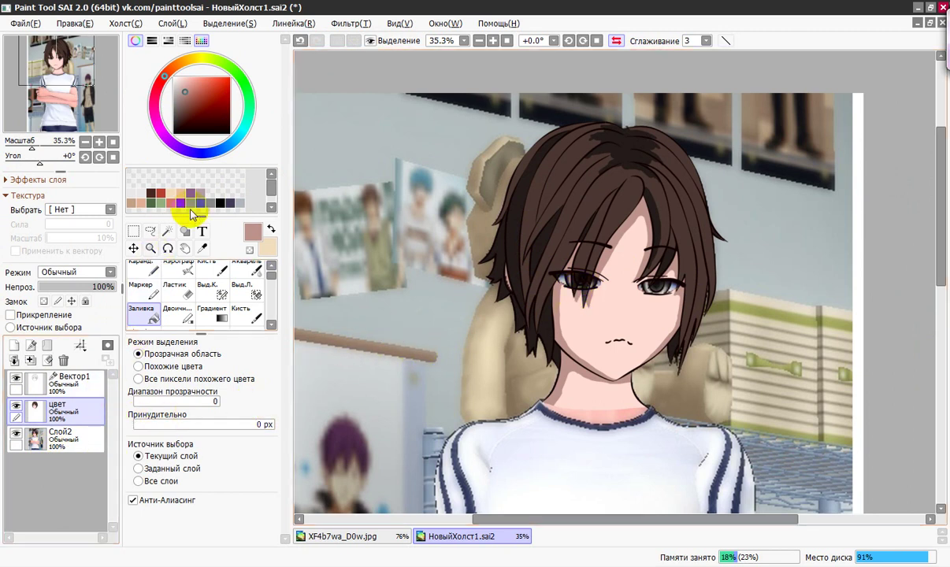
Sample the dark grey from the reference iris, keep the цвет layer active and hide the Слой2 reference
left_click(203, 249)
left_click(658, 282)
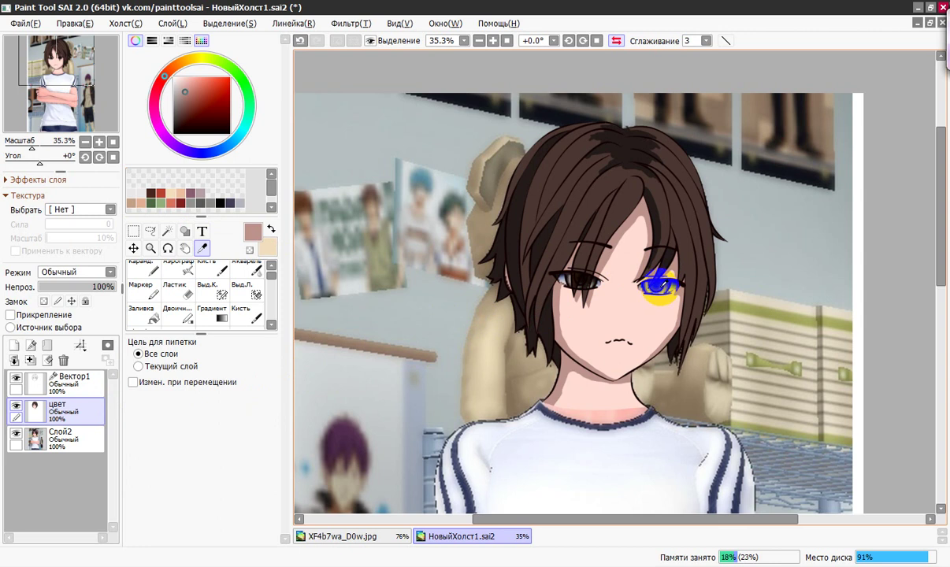
left_click(660, 280)
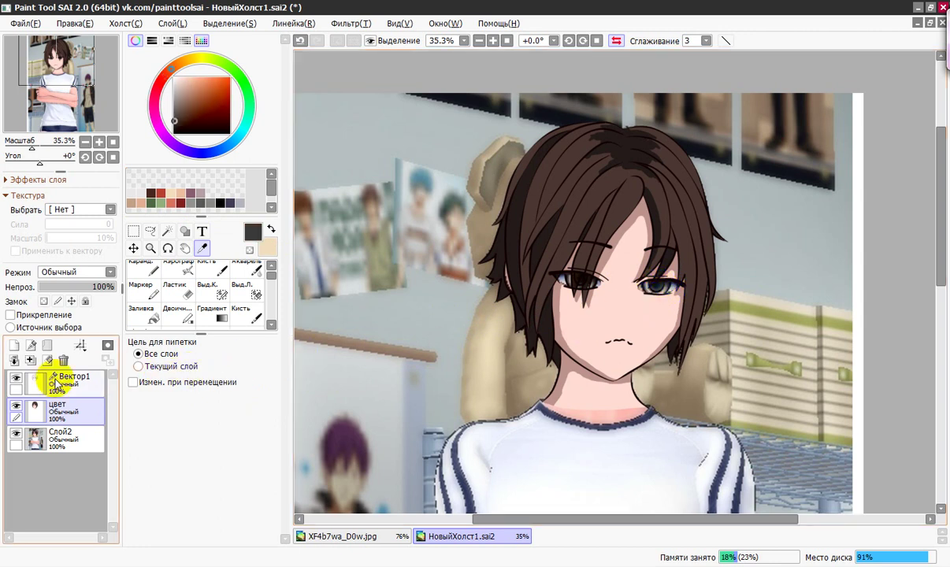
left_click(76, 412)
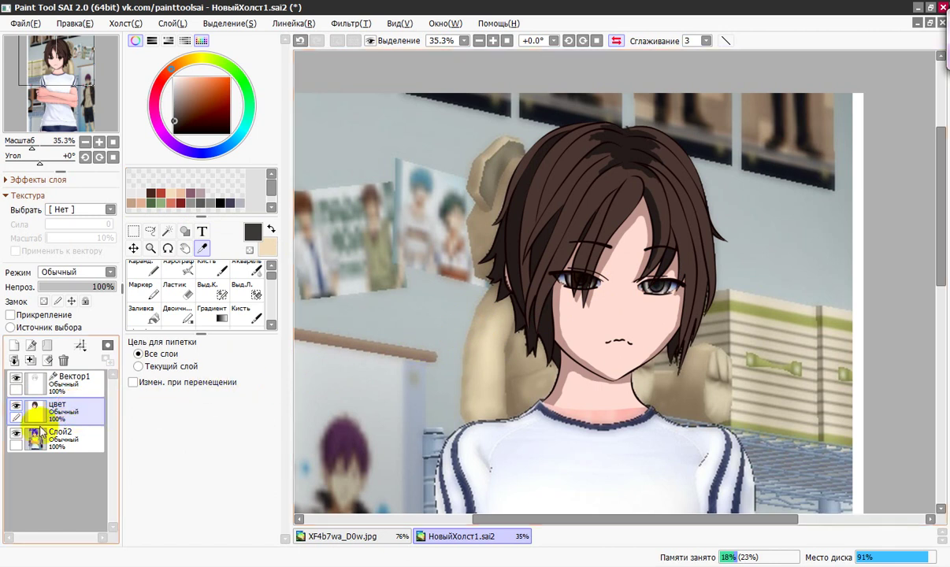
left_click(16, 433)
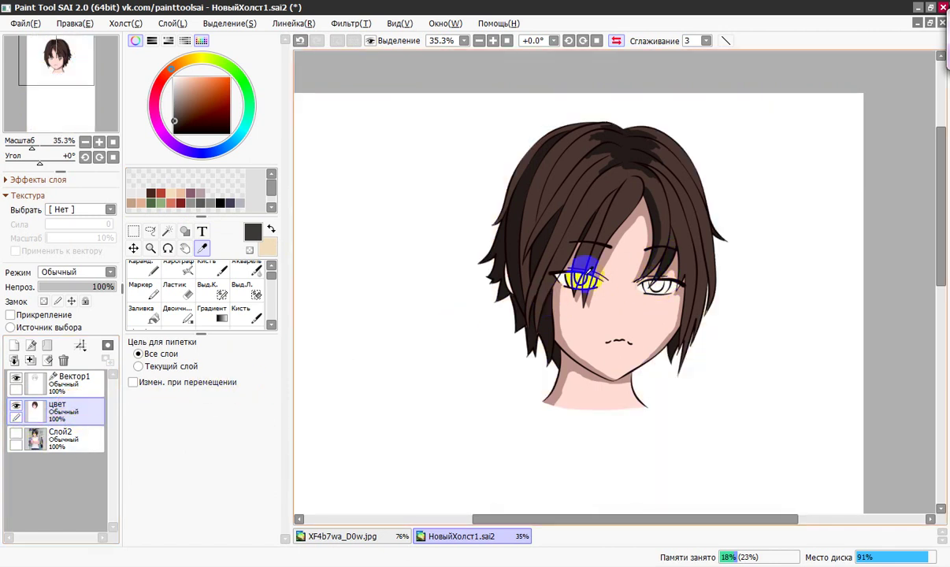
left_click(154, 321)
left_click(153, 321)
left_click(642, 282)
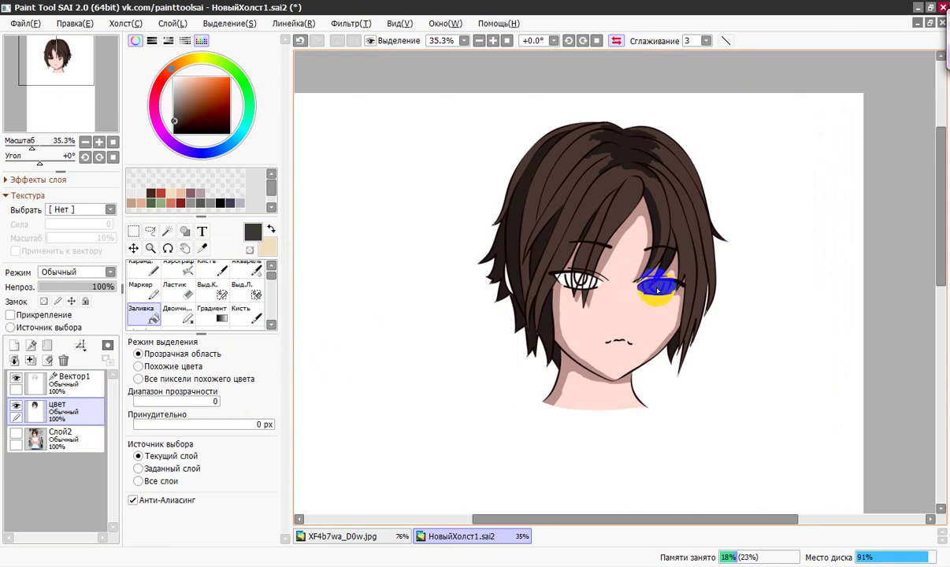
left_click(301, 40)
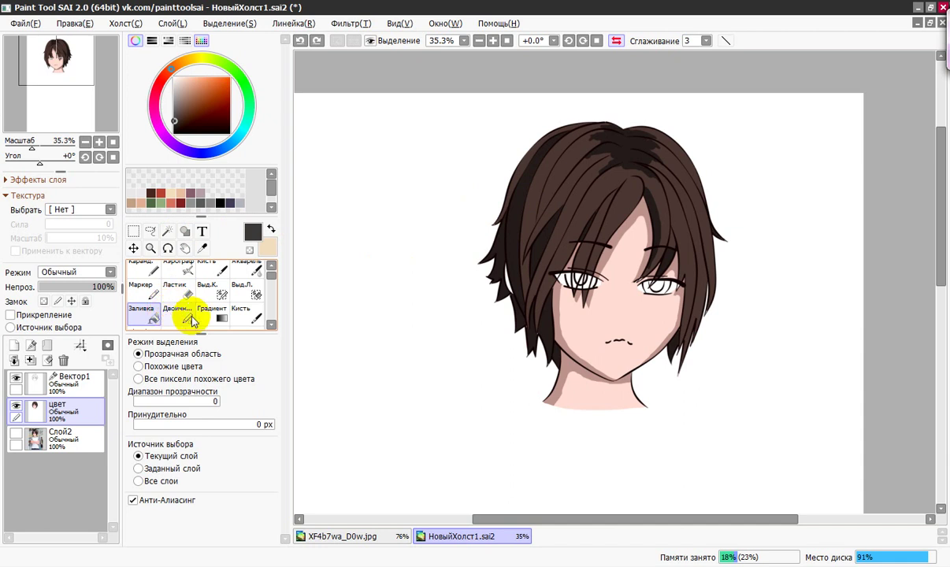
Paint a selection over the irises of both eyes with the size 23 selection pen
left_click(222, 293)
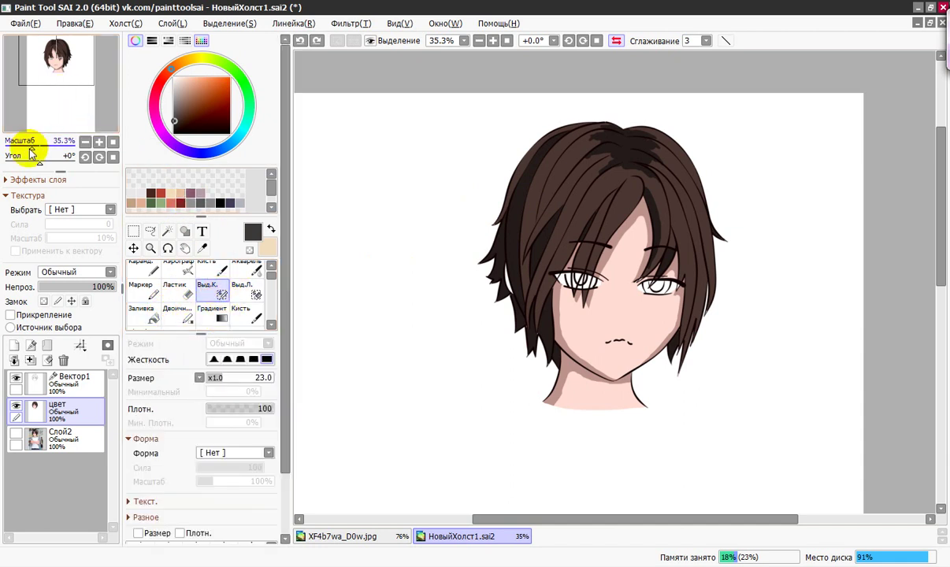
left_click_drag(34, 145, 40, 148)
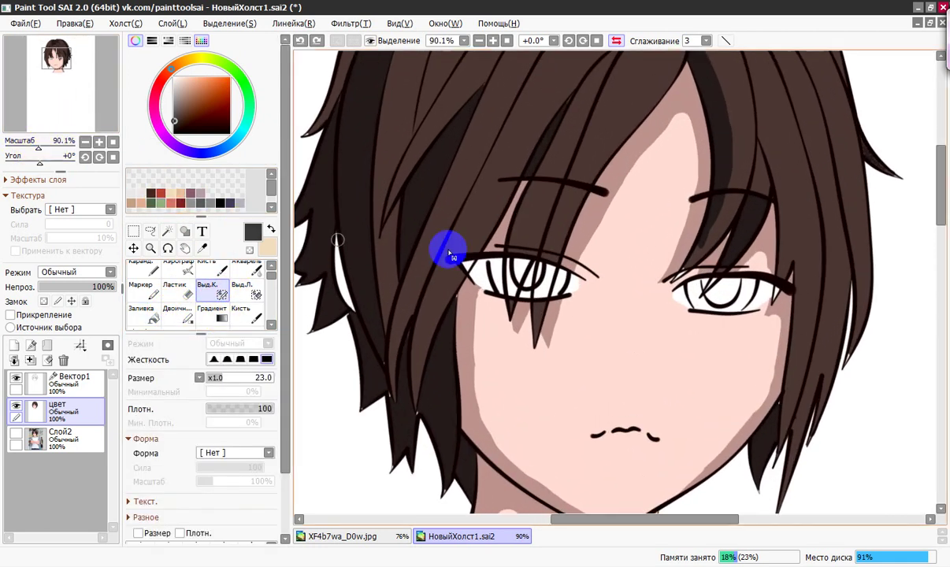
left_click_drag(504, 264, 516, 279)
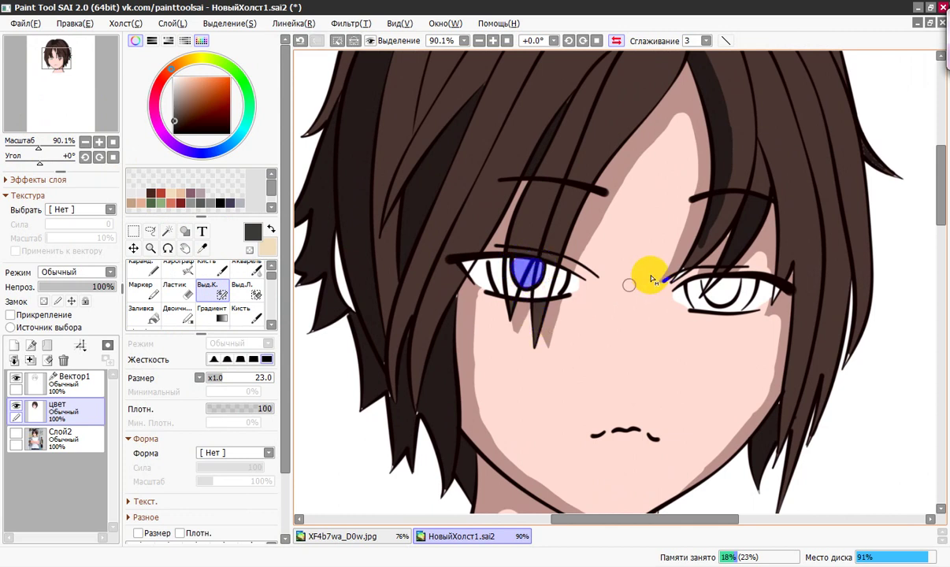
left_click_drag(715, 278, 709, 293)
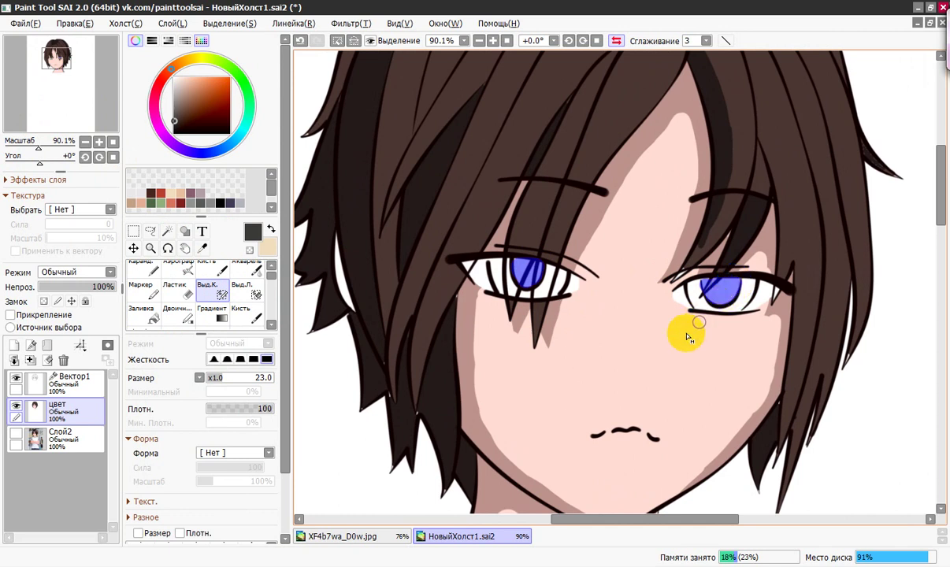
Fill both selected irises with the dark grey on the цвет layer
left_click(143, 314)
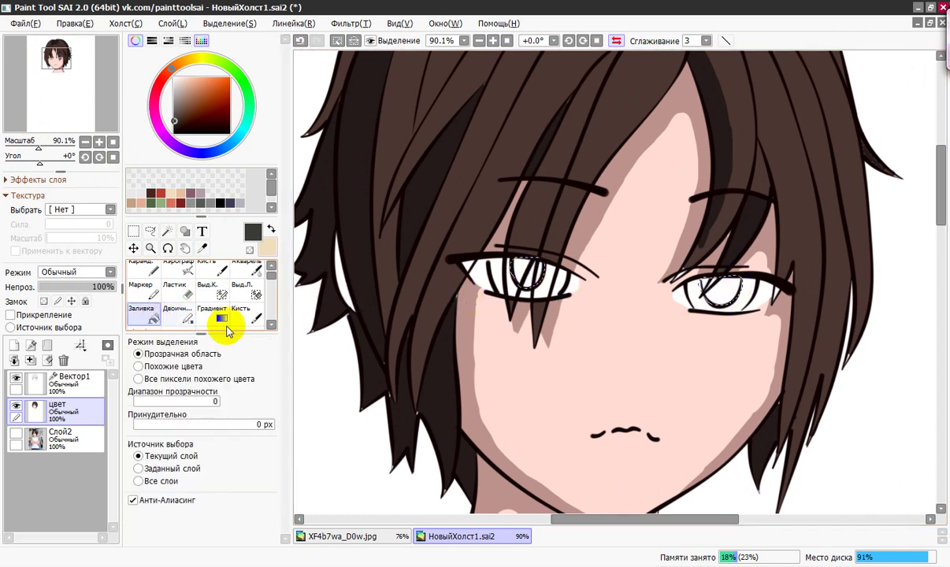
left_click(522, 270)
left_click(731, 293)
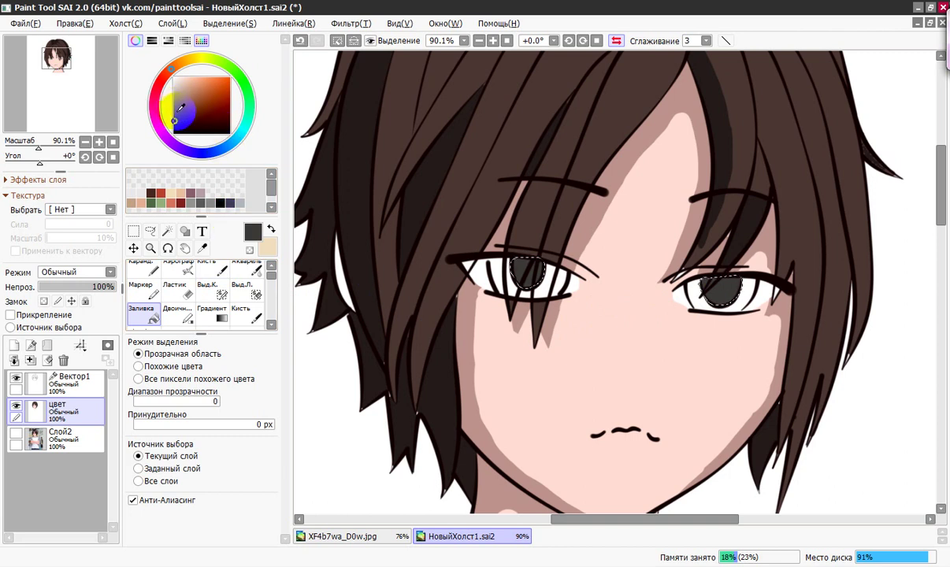
Choose a muted blue as the drawing colour and clear the selection around the irises
left_click_drag(180, 106, 211, 153)
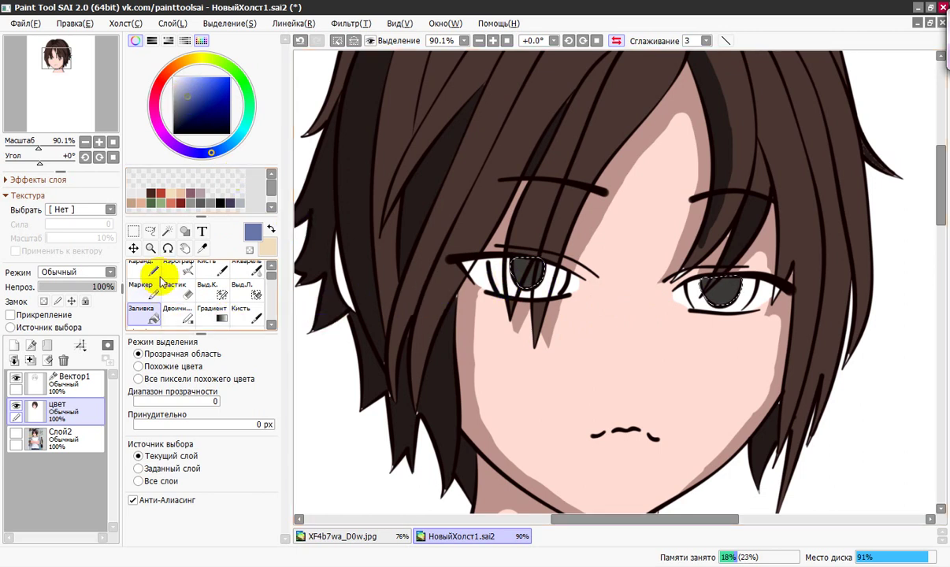
left_click(338, 41)
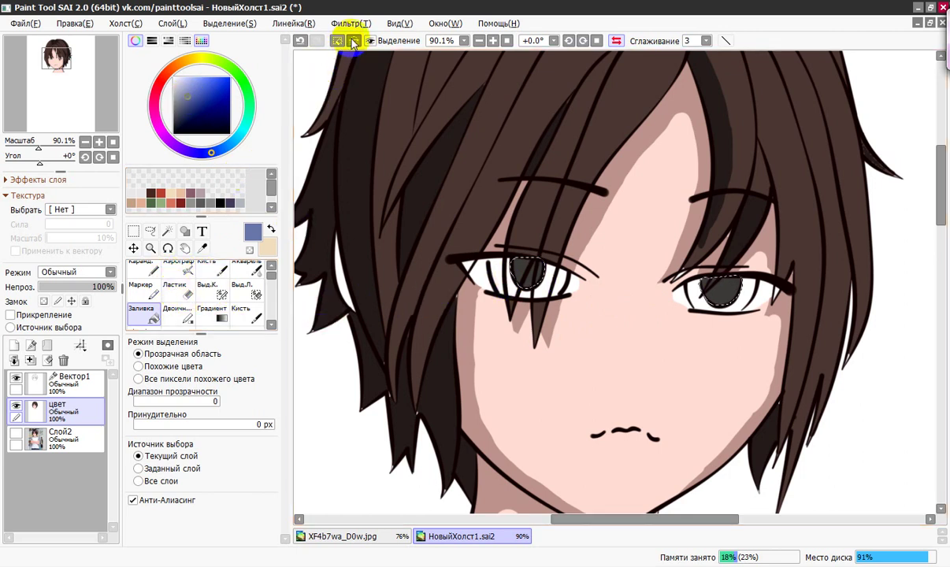
left_click(353, 42)
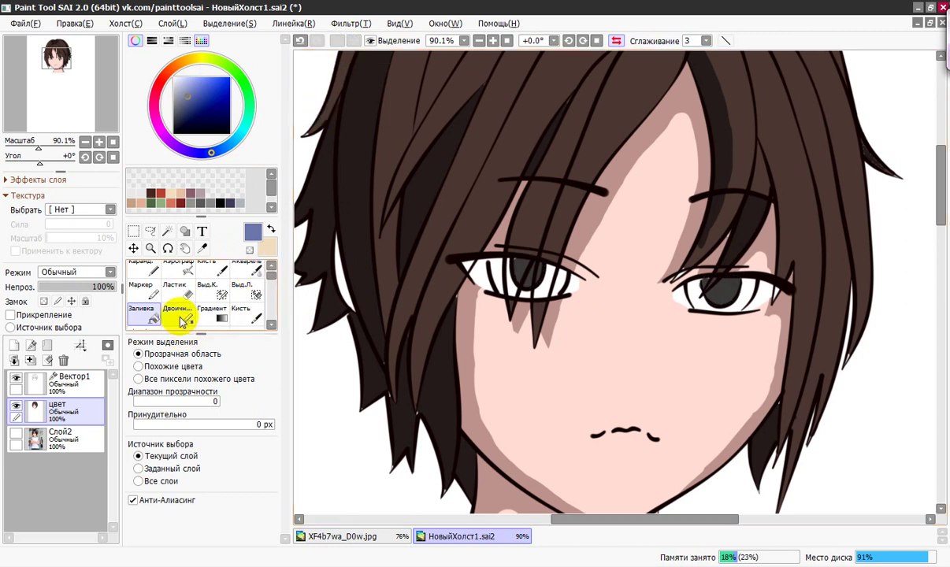
Paint a selection over the outer iris ring around the dark pupil with the size 10 selection pen
left_click(214, 285)
left_click_drag(506, 266, 520, 270)
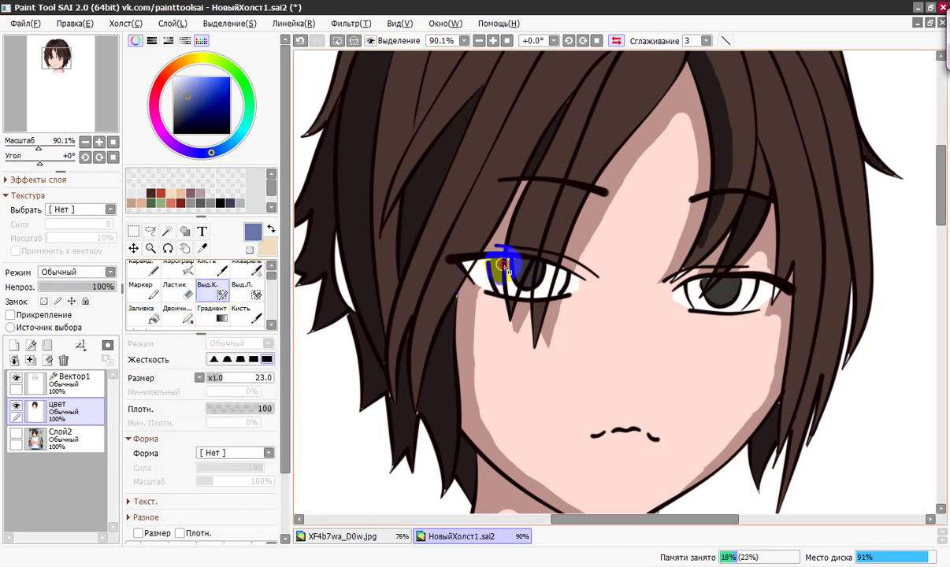
left_click_drag(494, 264, 505, 286)
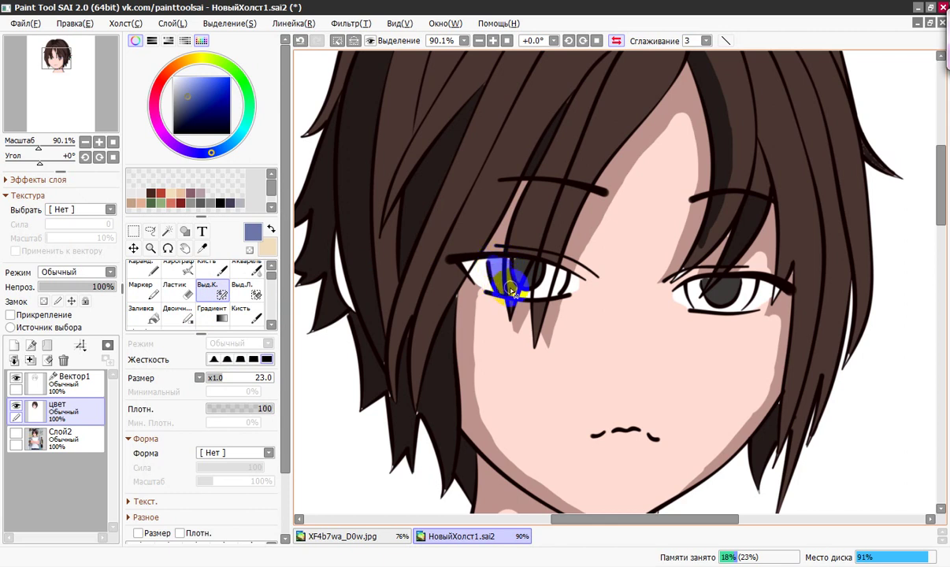
key("ctrl+z")
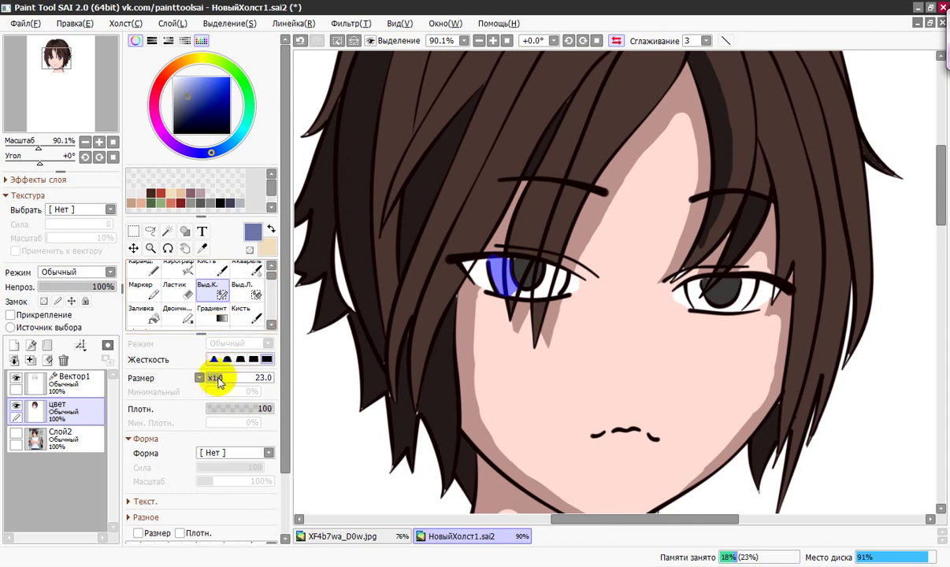
mouse_move(509, 275)
left_mouse_down()
mouse_move(516, 309)
mouse_move(532, 297)
left_mouse_up()
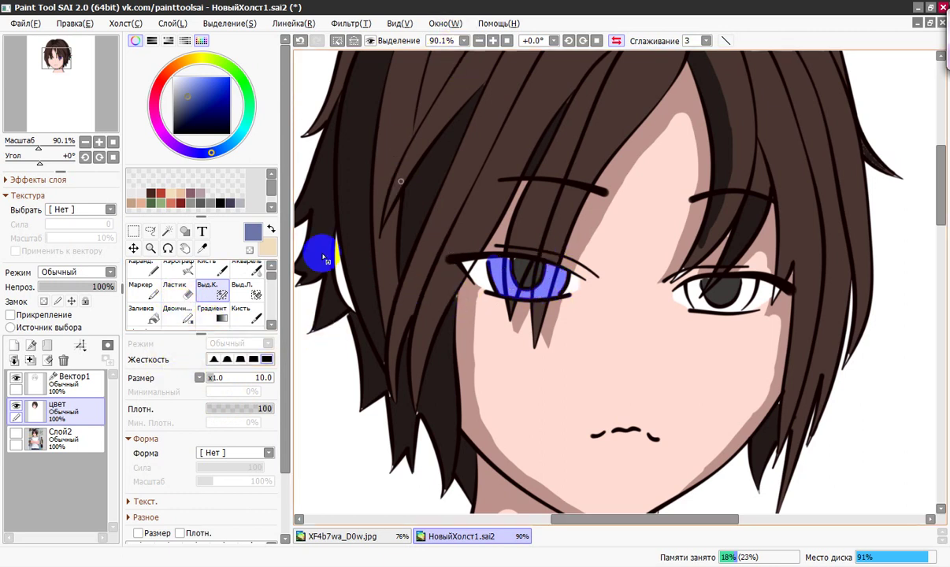
Fill the selected outer iris rings of both eyes with the muted blue on the цвет layer
left_click(151, 315)
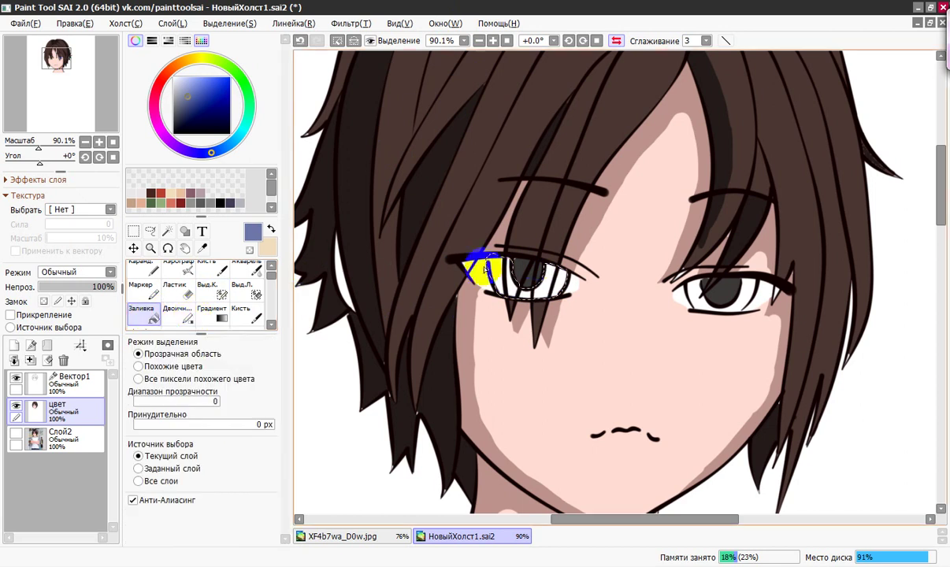
left_click(504, 272)
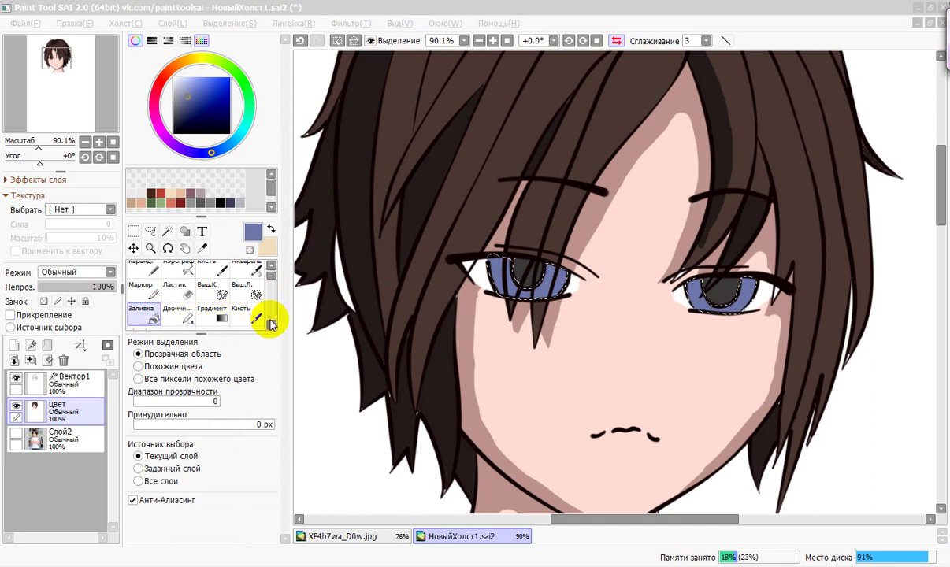
right_click(508, 288)
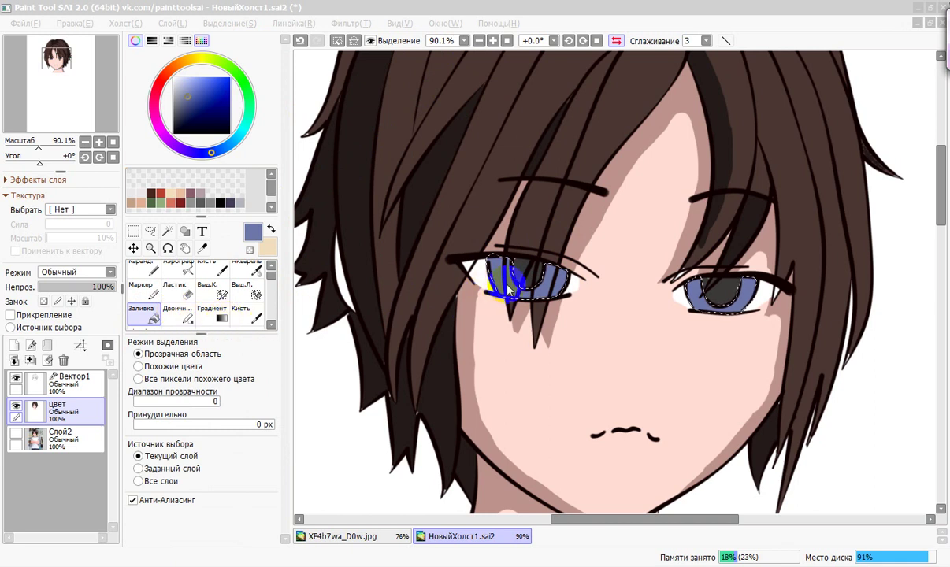
Set the Gradient tool to Передний в Задний and change the background colour to a dark blue with hue 242
left_click(222, 322)
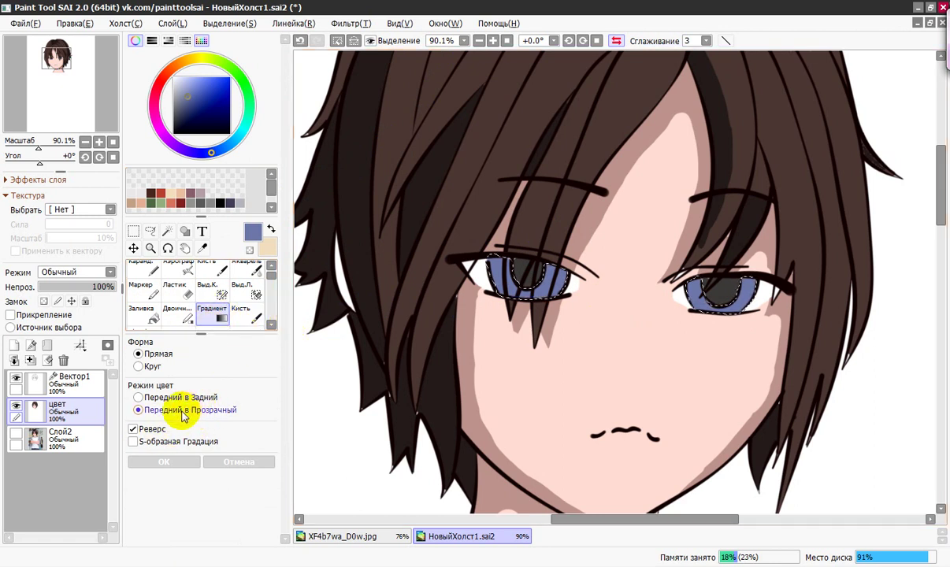
left_click(139, 398)
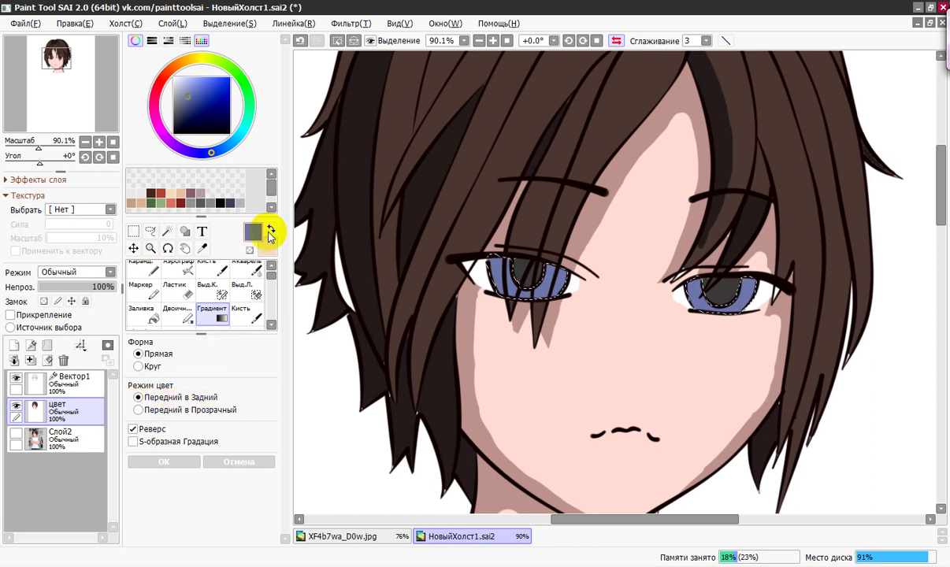
left_click(269, 232)
double_click(271, 249)
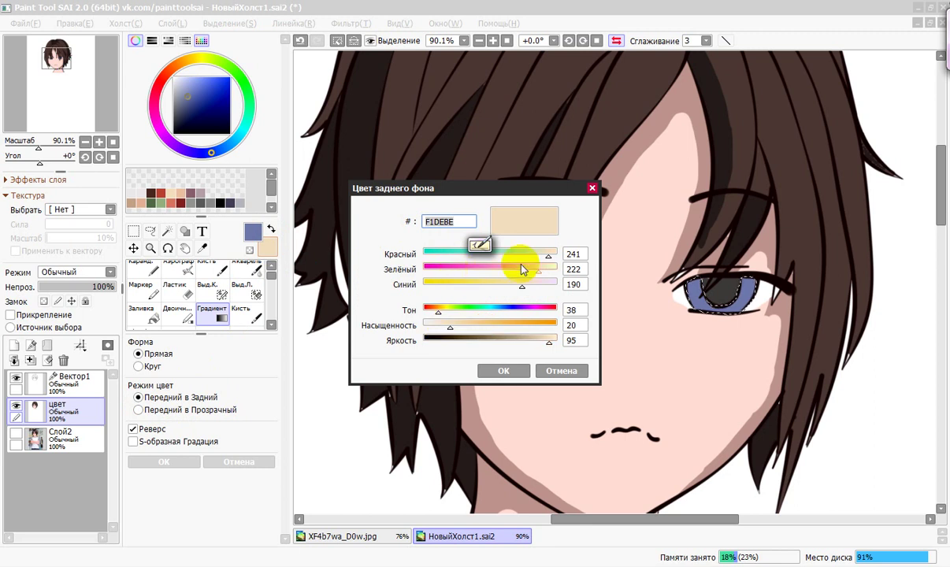
left_click_drag(509, 314, 514, 312)
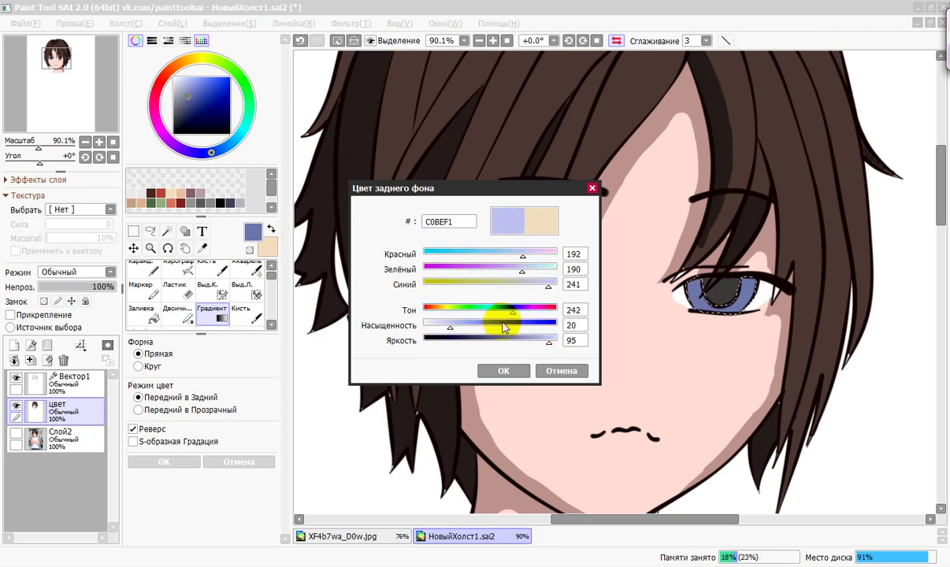
left_click_drag(542, 347, 493, 347)
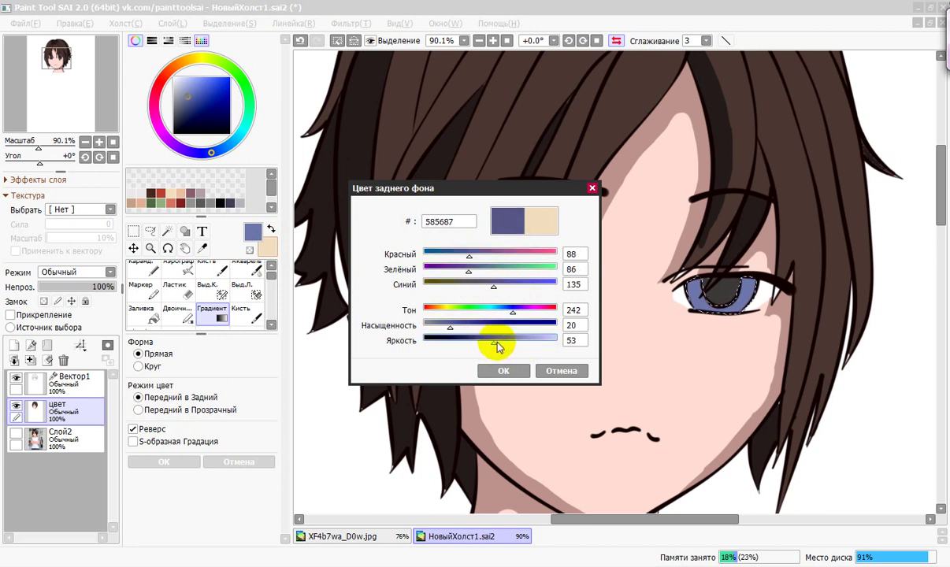
left_click(502, 371)
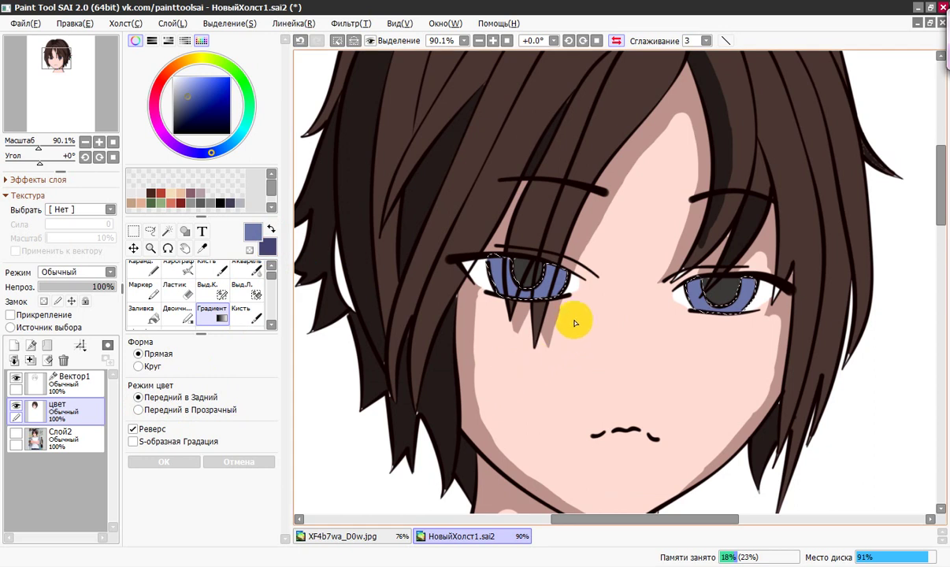
Apply a nearly vertical linear gradient between the muted and dark blue over both selected iris rings, and clear the selection
mouse_move(512, 296)
left_mouse_down()
mouse_move(505, 319)
mouse_move(522, 294)
left_mouse_up()
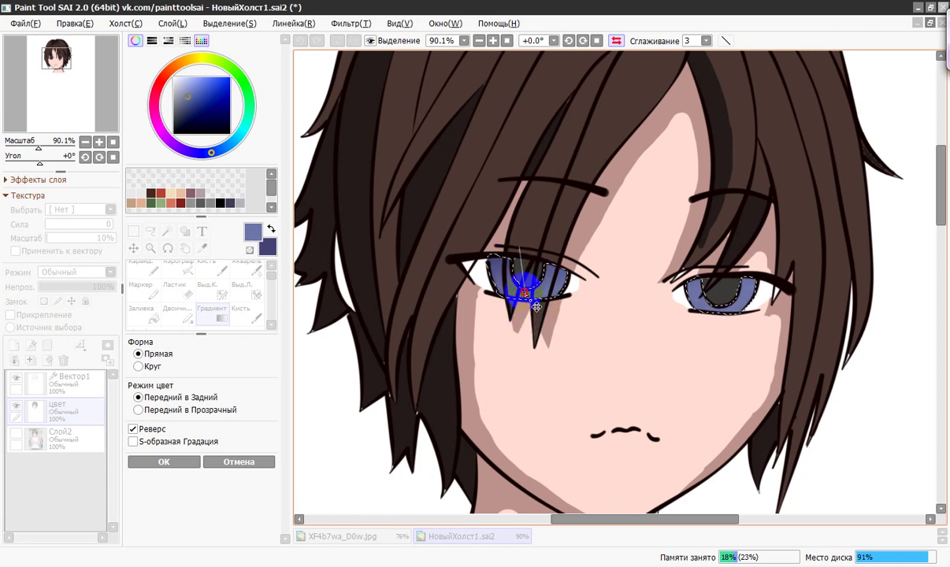
left_click_drag(536, 315, 530, 258)
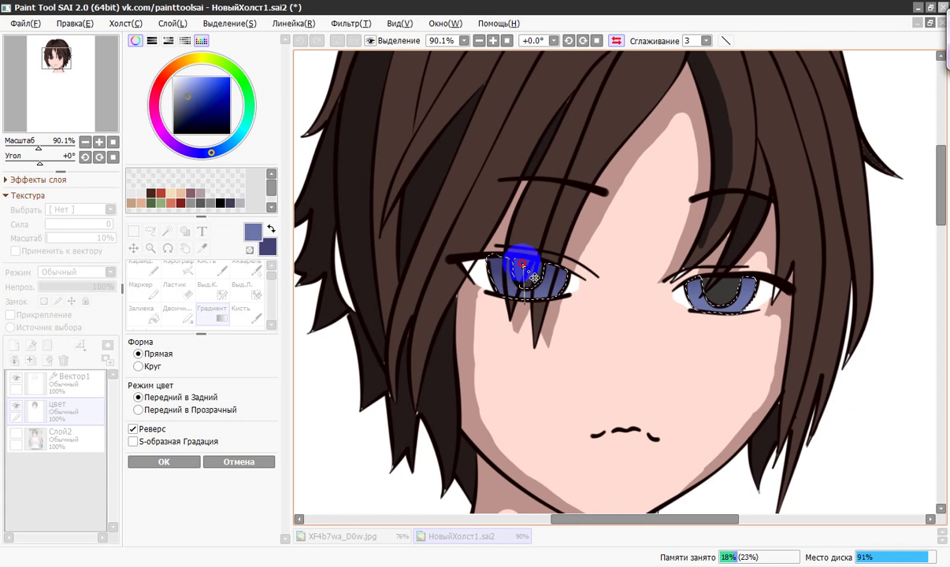
left_click_drag(534, 281, 536, 320)
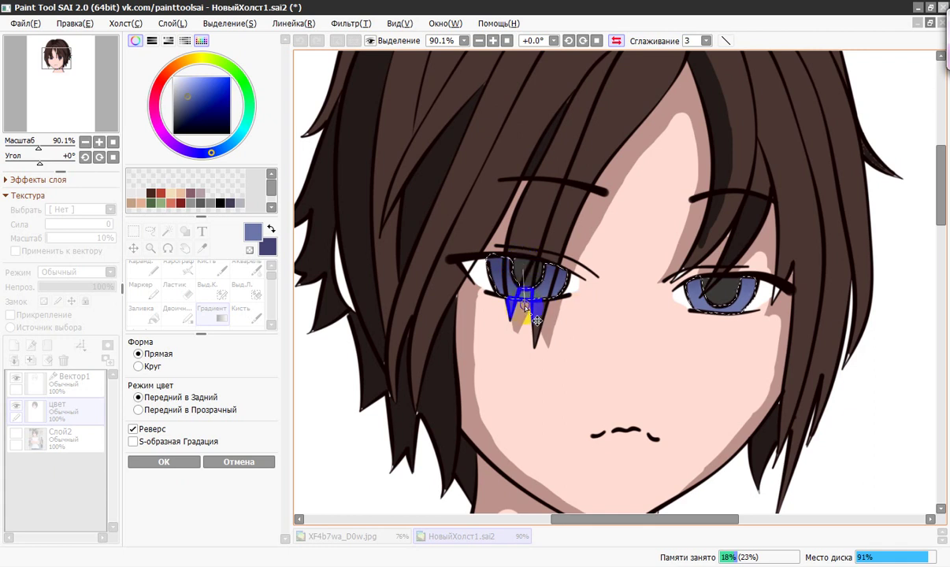
left_click_drag(524, 270, 599, 266)
left_click_drag(525, 304, 611, 340)
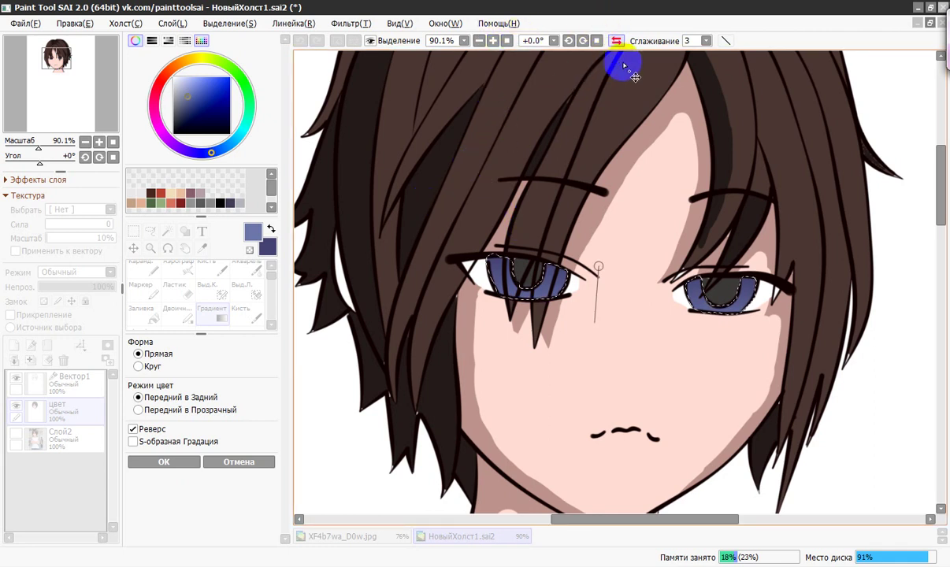
left_click(617, 41)
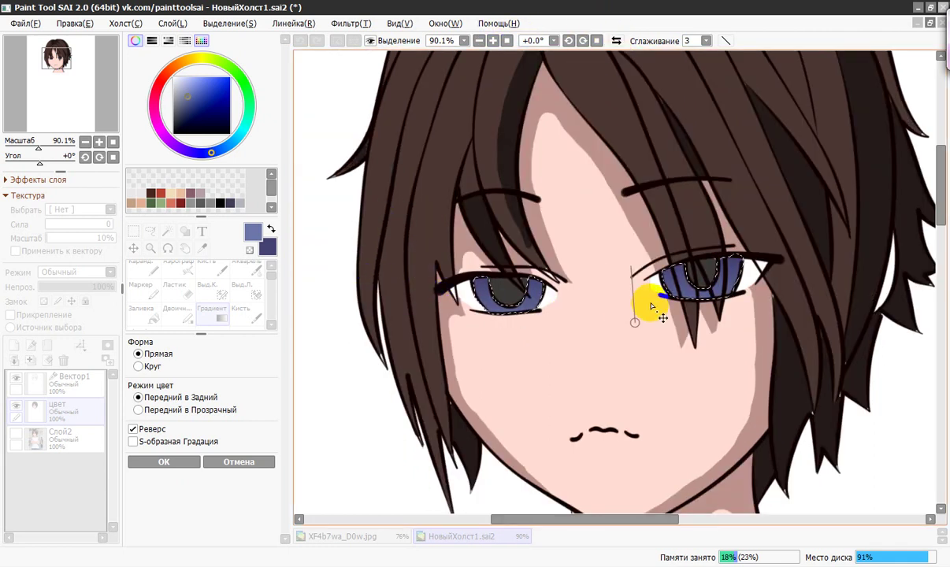
left_click_drag(630, 267, 629, 287)
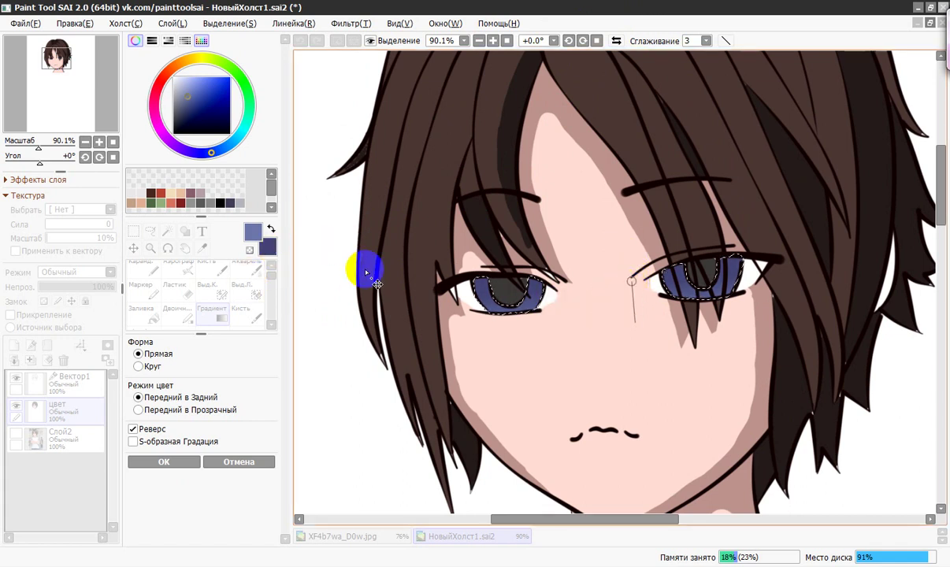
left_click(170, 462)
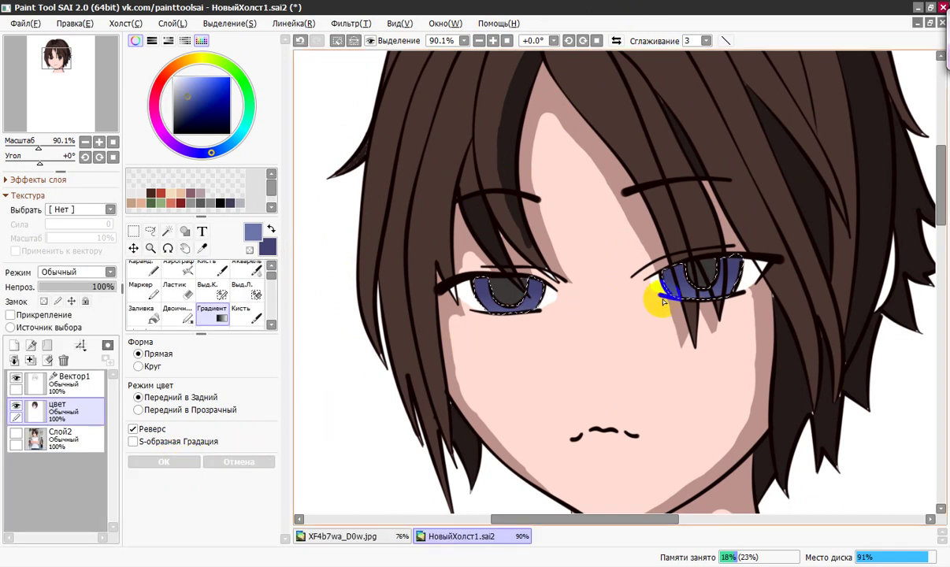
left_click(336, 41)
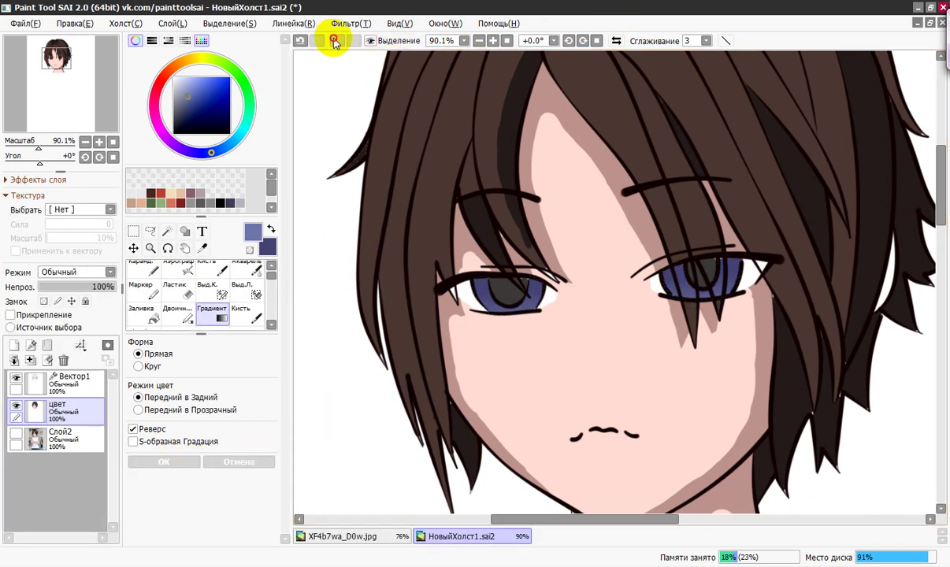
Sample the dusky pink skin-shadow colour from the forehead shadow
left_click(865, 258)
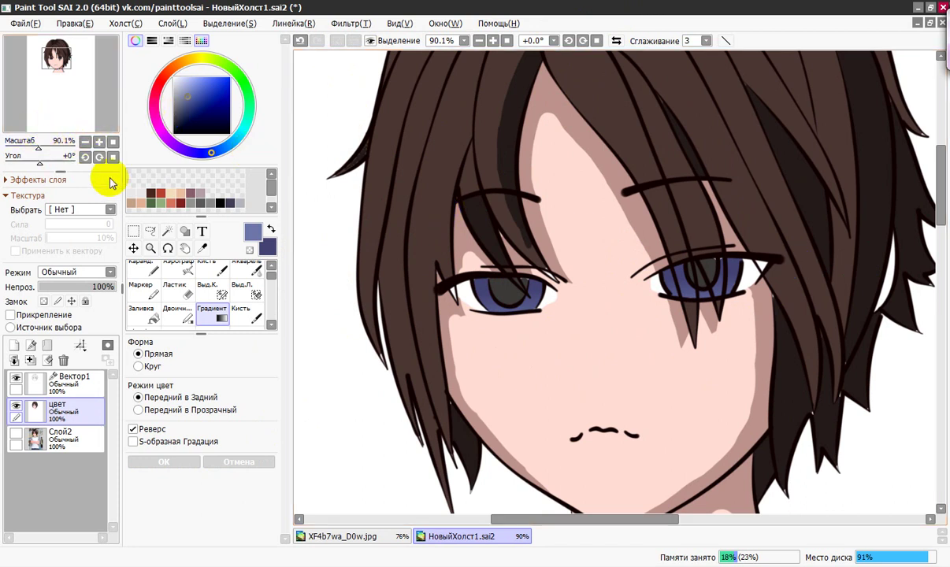
left_click(202, 249)
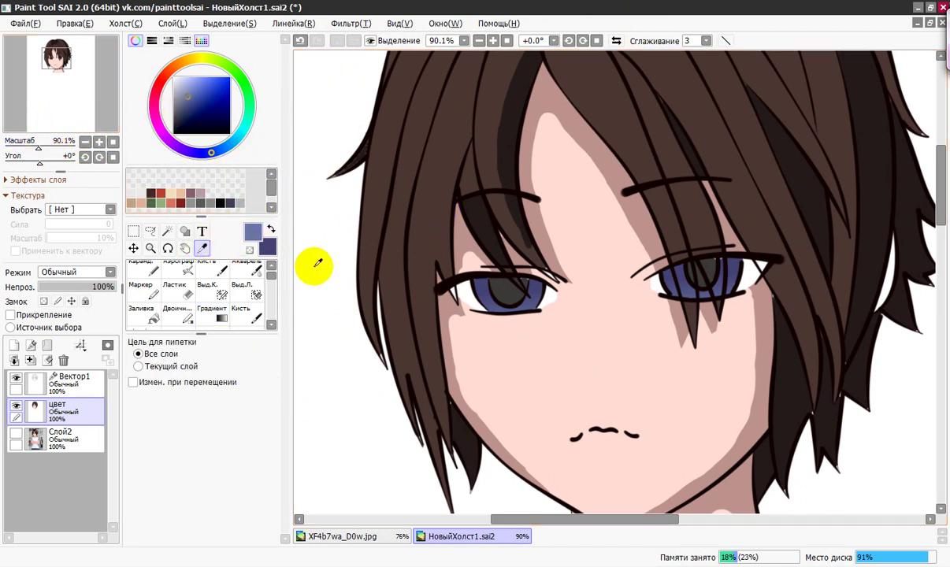
left_click(593, 140)
left_click(471, 235)
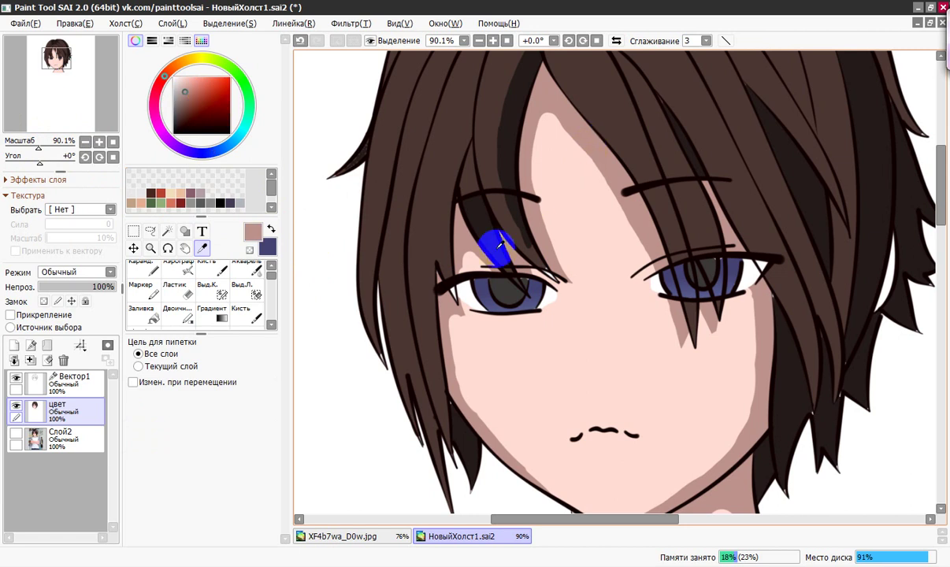
Select the narrow white gap between the outer hair strands with the size 10 selection pen and fill it with the skin-shadow colour
left_click(216, 294)
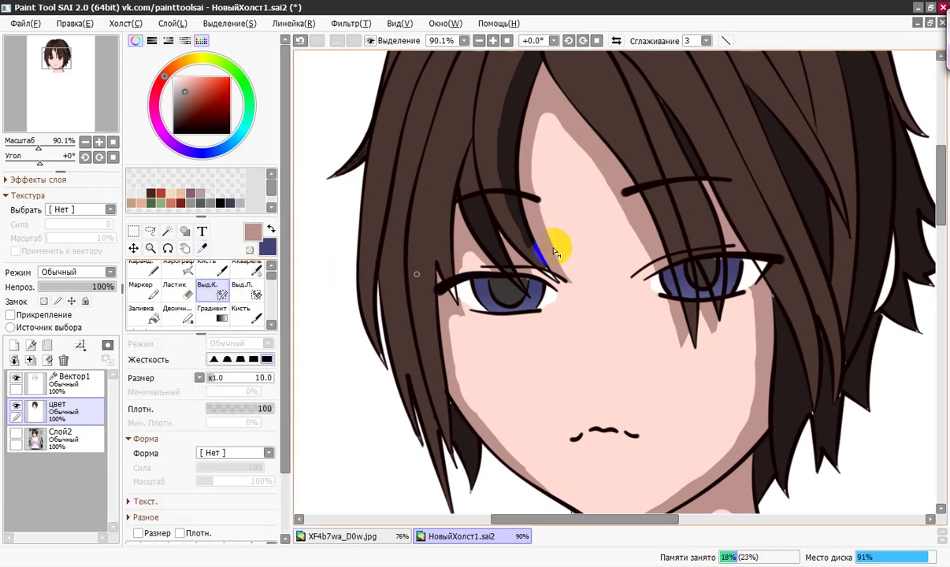
left_click(853, 271)
mouse_move(876, 310)
left_mouse_down()
mouse_move(882, 248)
mouse_move(894, 246)
mouse_move(882, 283)
mouse_move(890, 284)
left_mouse_up()
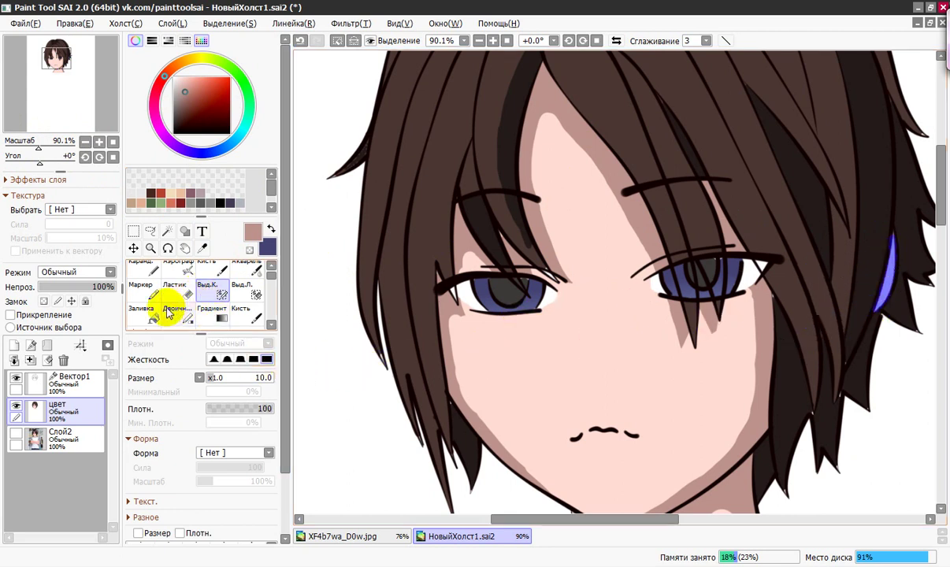
left_click(145, 312)
left_click(910, 308)
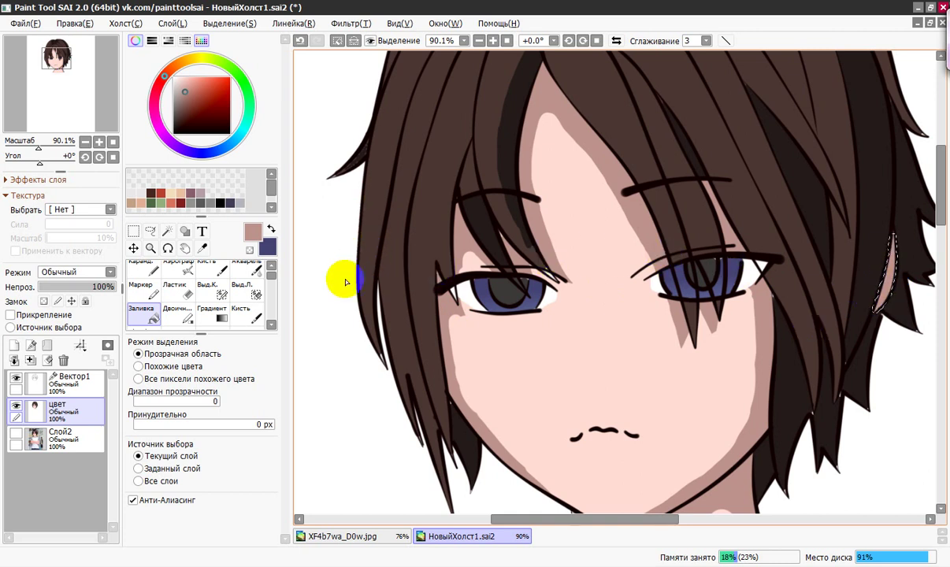
Sample the medium brown base colour from the hair
left_click(425, 242)
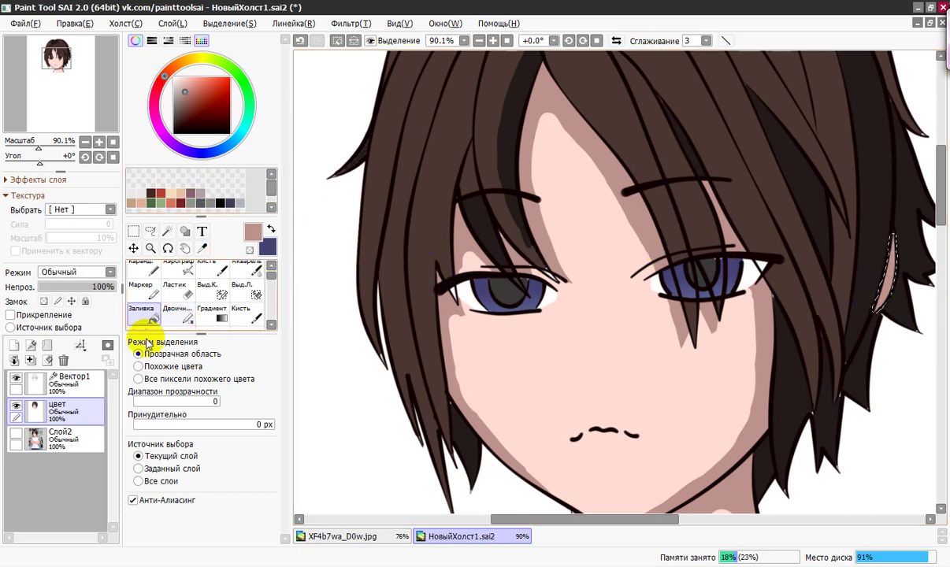
left_click(202, 249)
left_click_drag(377, 223, 422, 227)
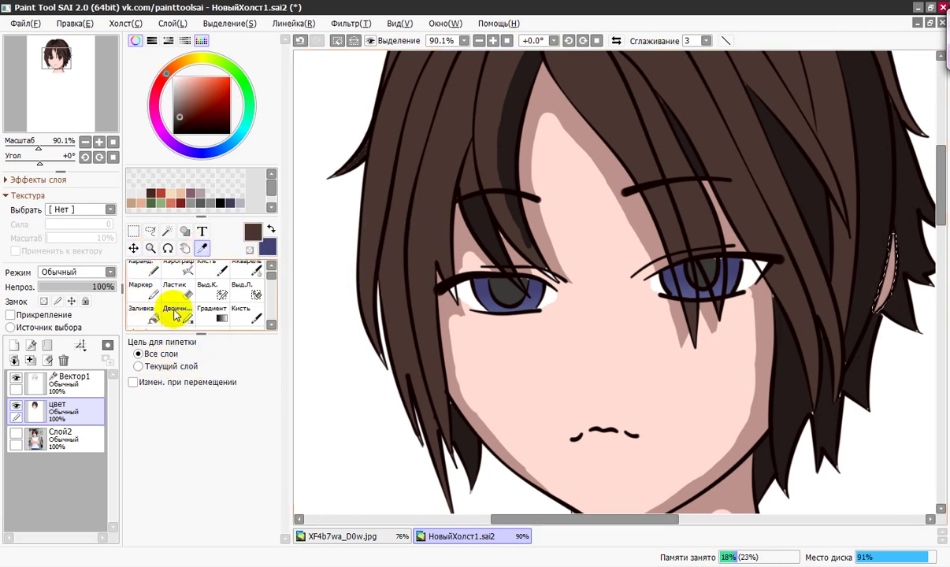
Select the small gaps at both corners of the viewer's-left eye with the selection pen, fill them with the hair brown, and clear the selection
left_click(220, 291)
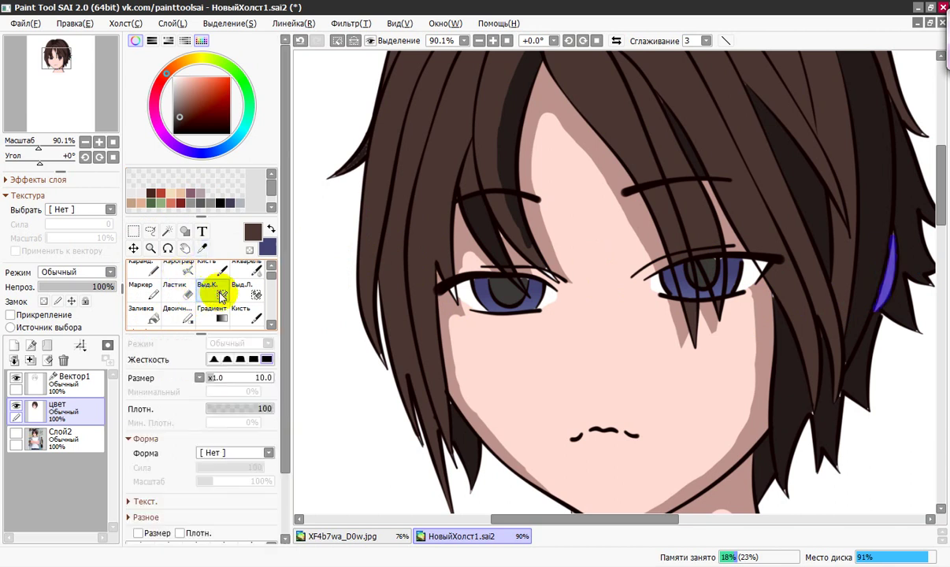
mouse_move(461, 281)
left_mouse_down()
mouse_move(445, 297)
mouse_move(478, 290)
left_mouse_up()
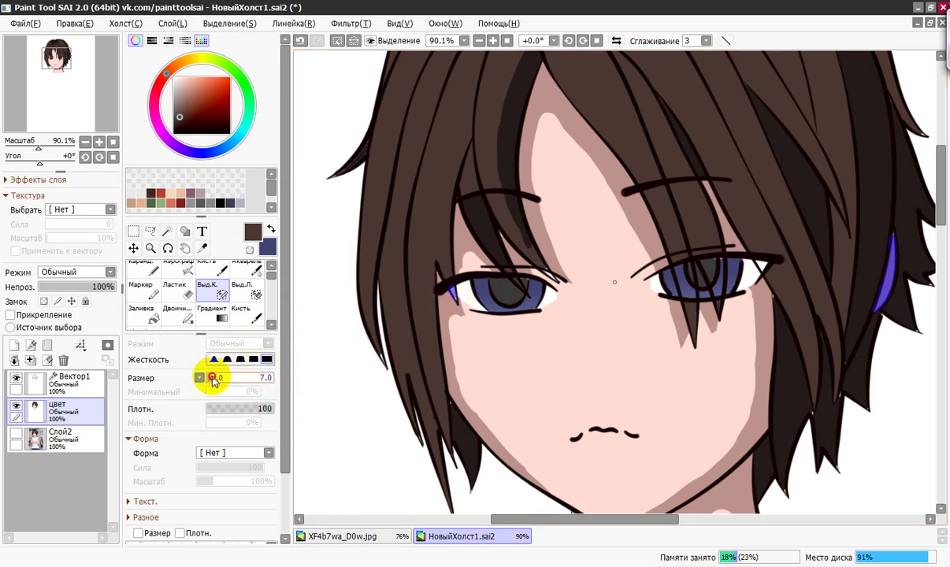
left_click(212, 378)
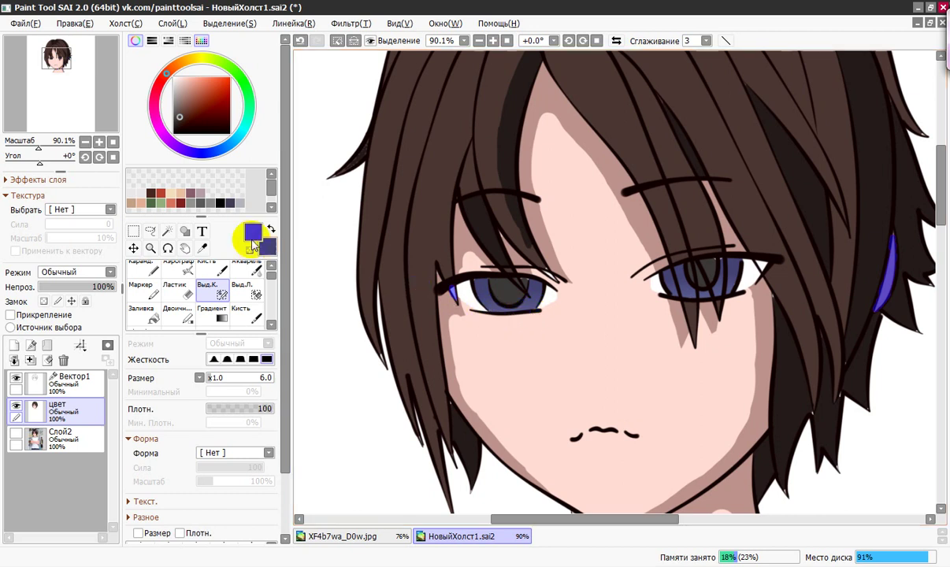
left_click_drag(549, 272, 565, 295)
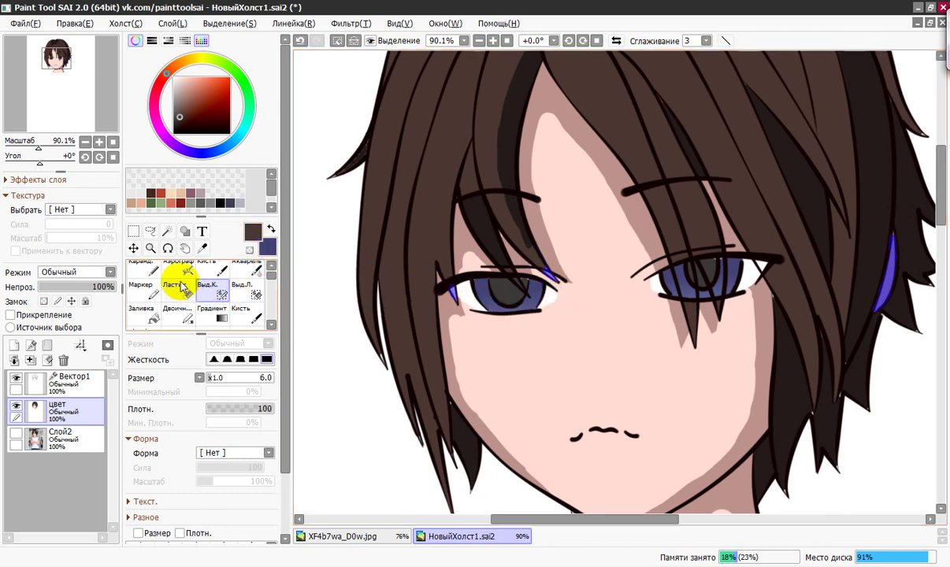
left_click(145, 312)
left_click(453, 292)
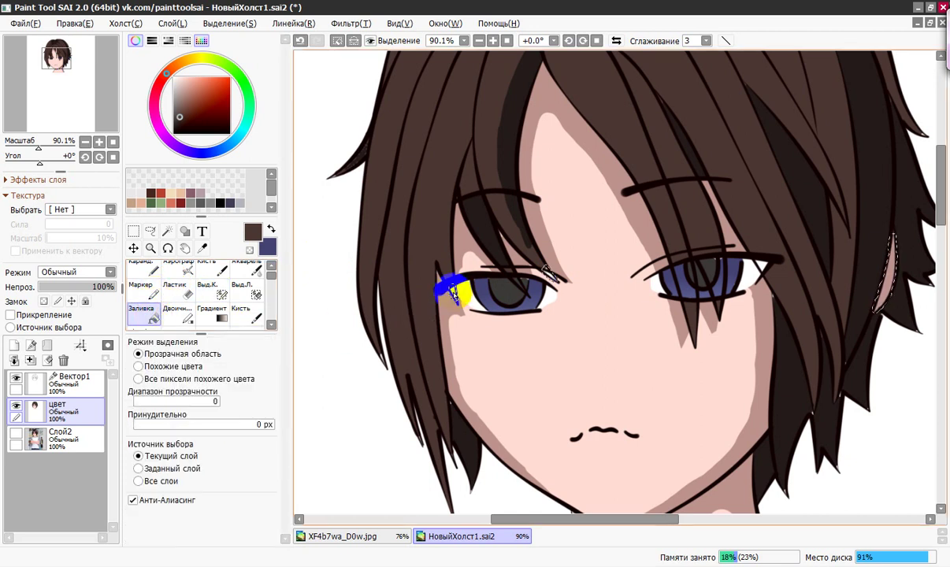
left_click(550, 274)
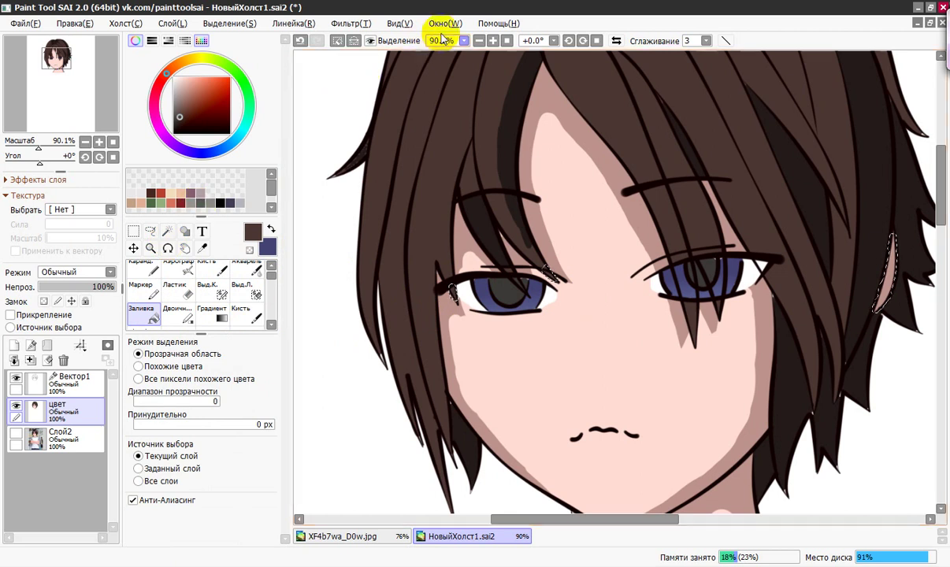
left_click(336, 40)
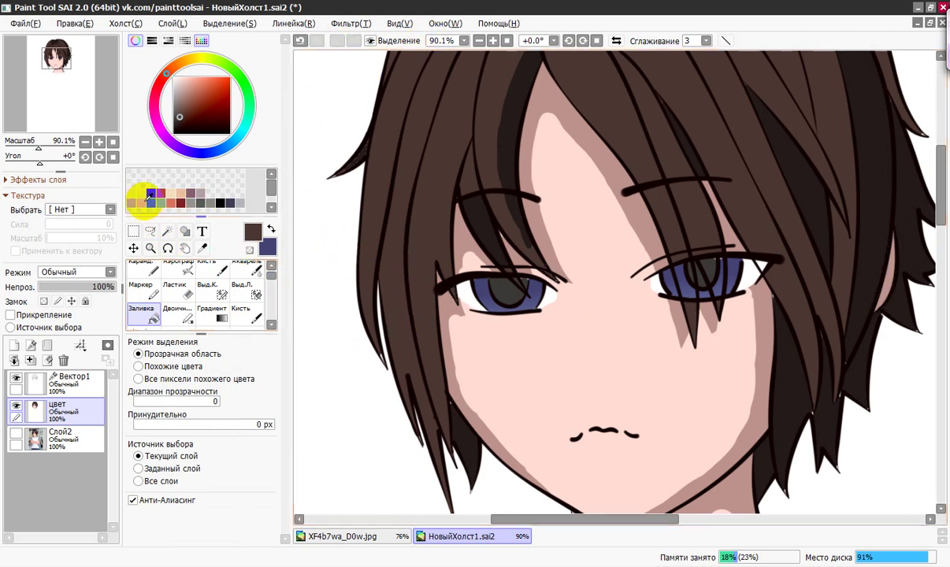
Set the drawing colour to a slightly darker brown and choose the size 50 long-fur brush with the Fine Pointy shape
left_click_drag(41, 150, 34, 149)
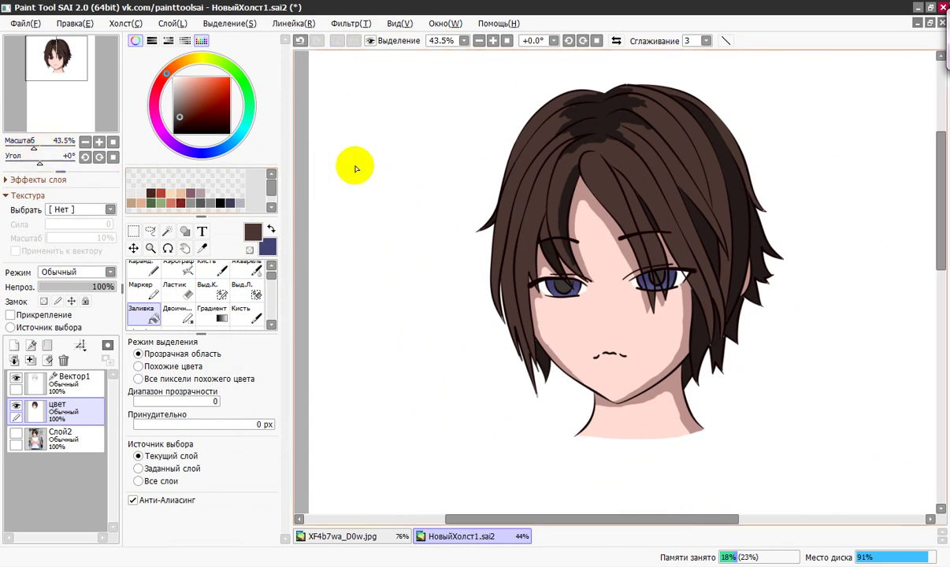
right_click(539, 237)
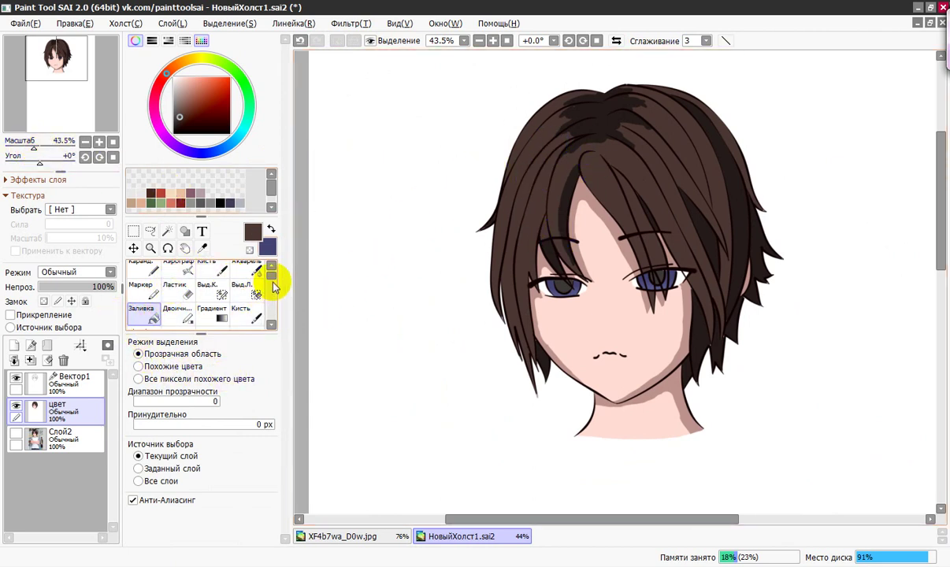
left_click_drag(270, 279, 271, 282)
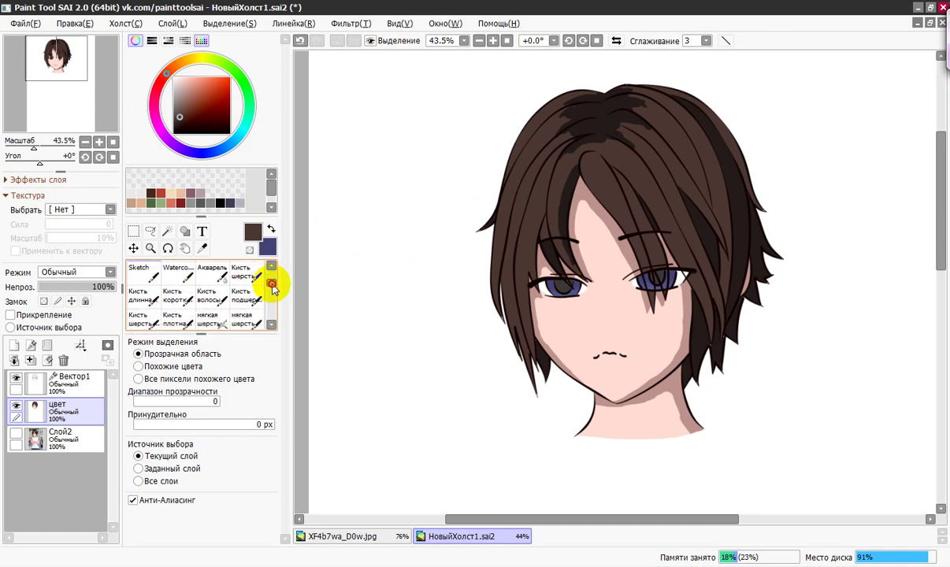
left_click(144, 299)
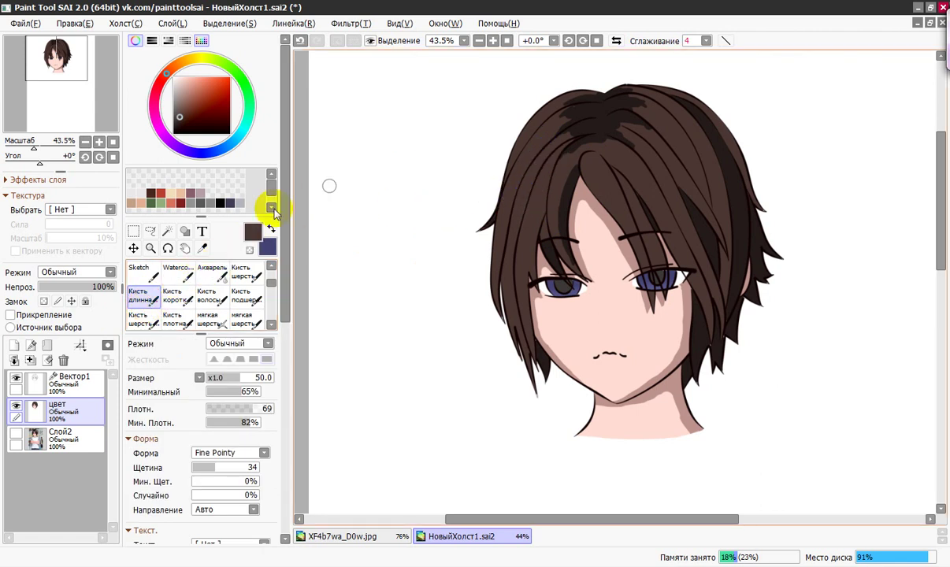
left_click(202, 248)
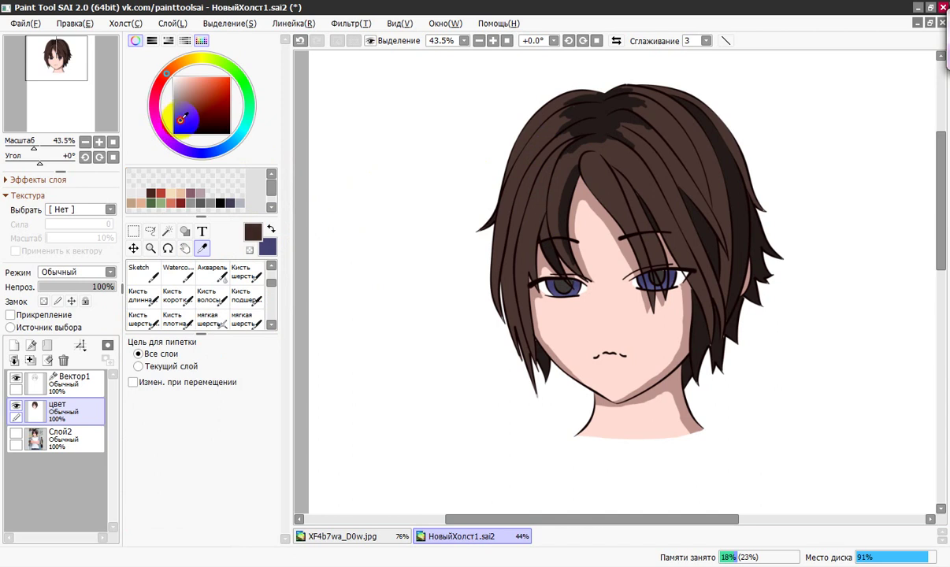
left_click(507, 289)
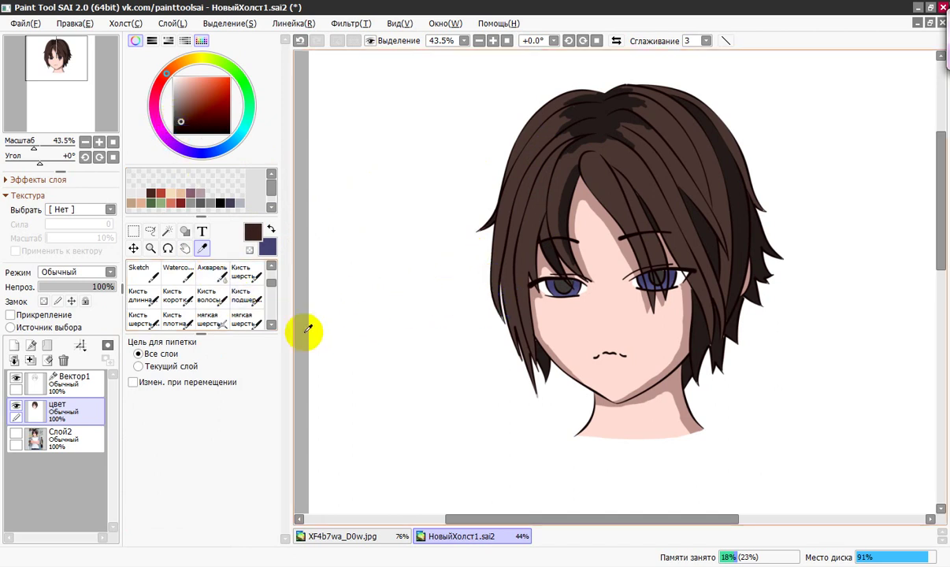
left_click(139, 296)
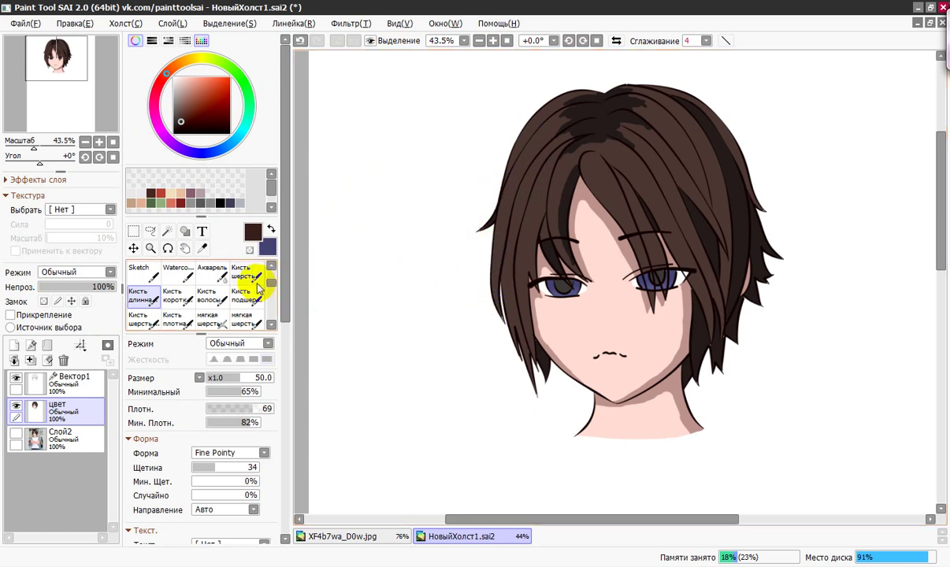
Magic-wand the large front hair area on the Вектор1 line layer and make the цвет layer active for painting
left_click(75, 378)
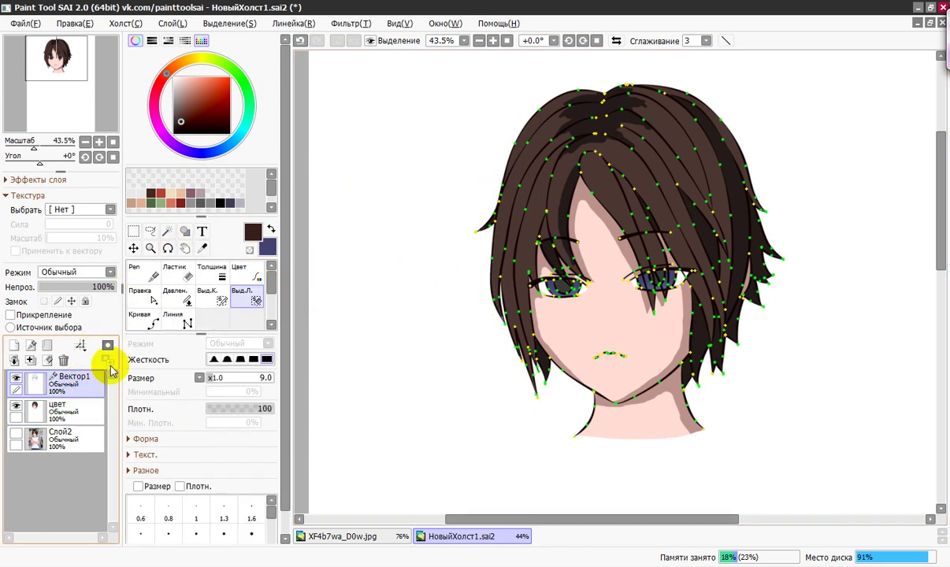
left_click(167, 231)
left_click(512, 315)
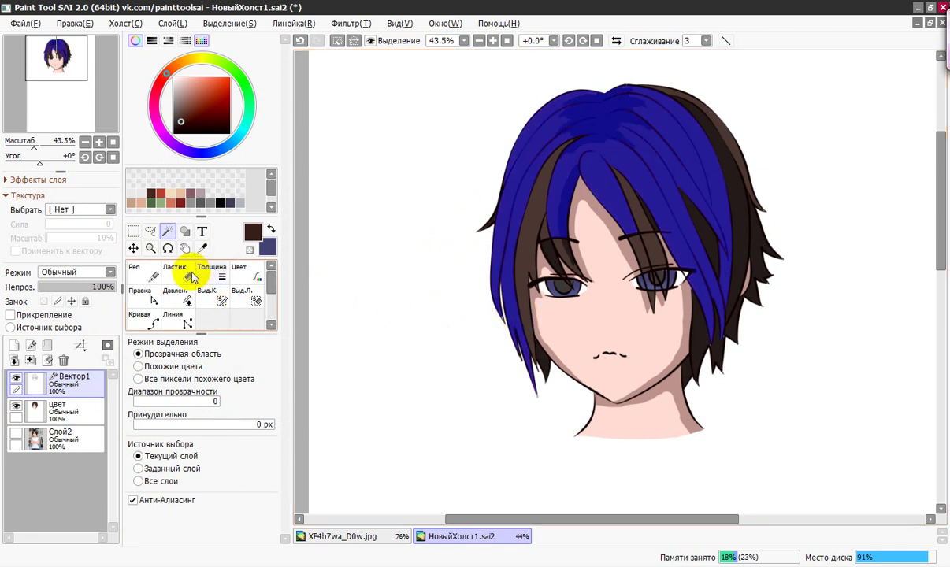
left_click(82, 408)
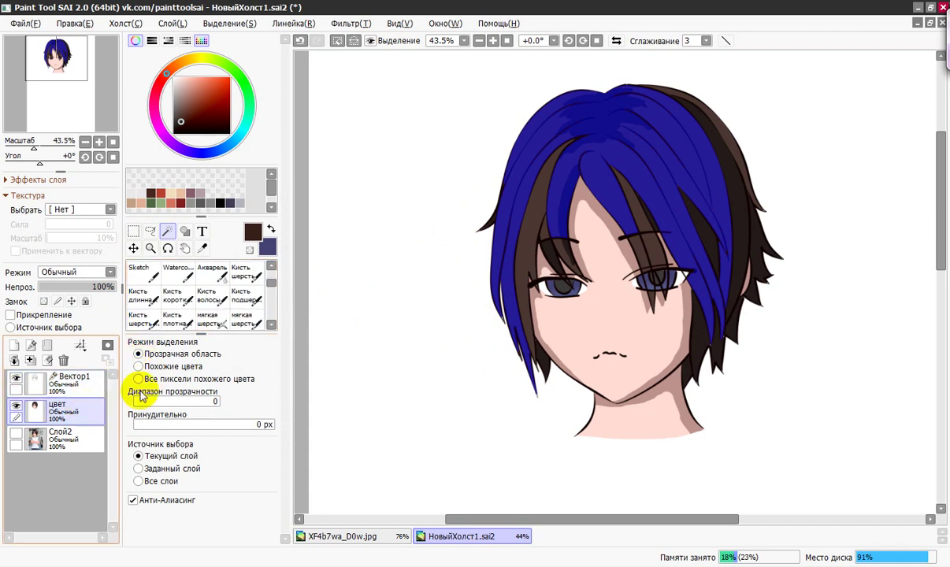
Brush dark brown shading streaks inside the selection, along the side strands, the bangs and around the dark crown shadow
left_click(139, 296)
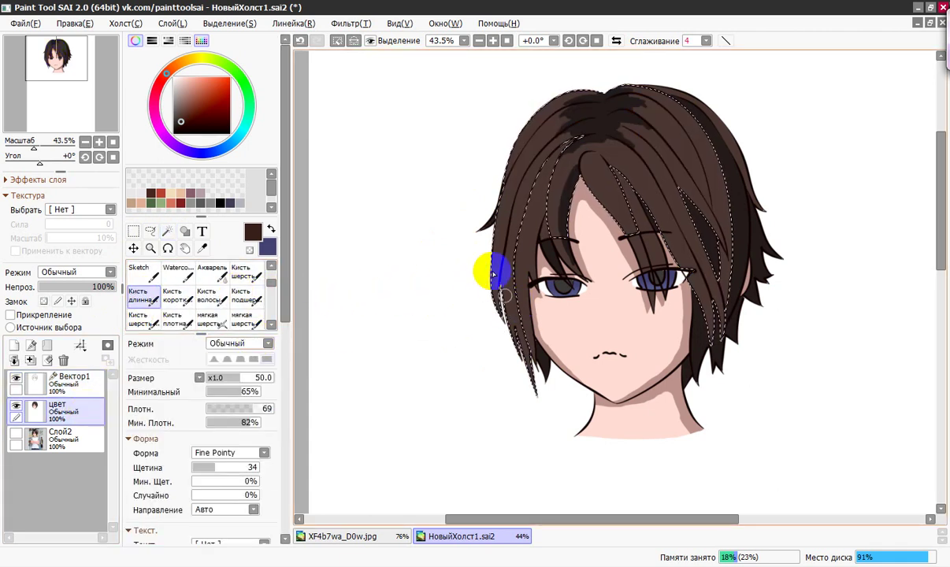
left_click_drag(38, 149, 38, 147)
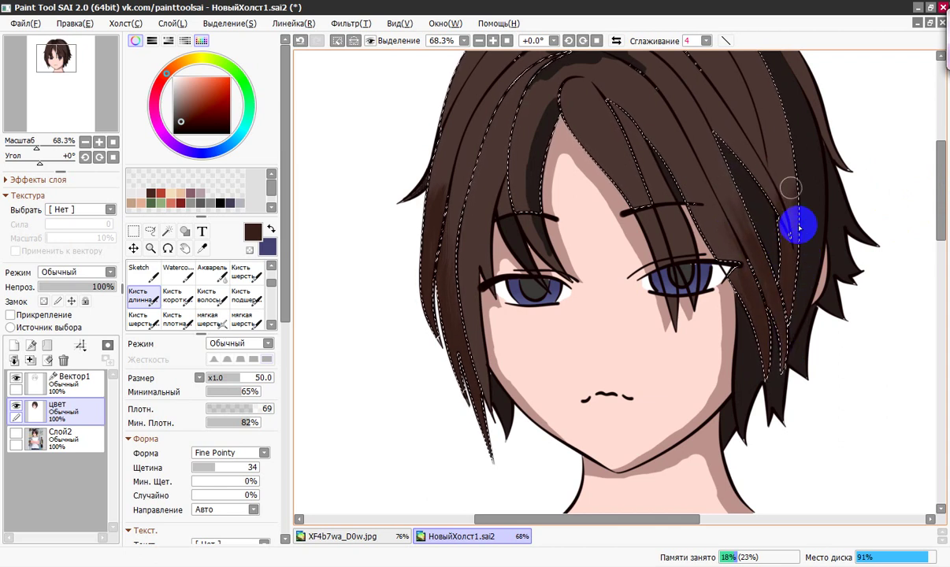
left_click_drag(799, 227, 785, 146)
left_click_drag(940, 160, 941, 162)
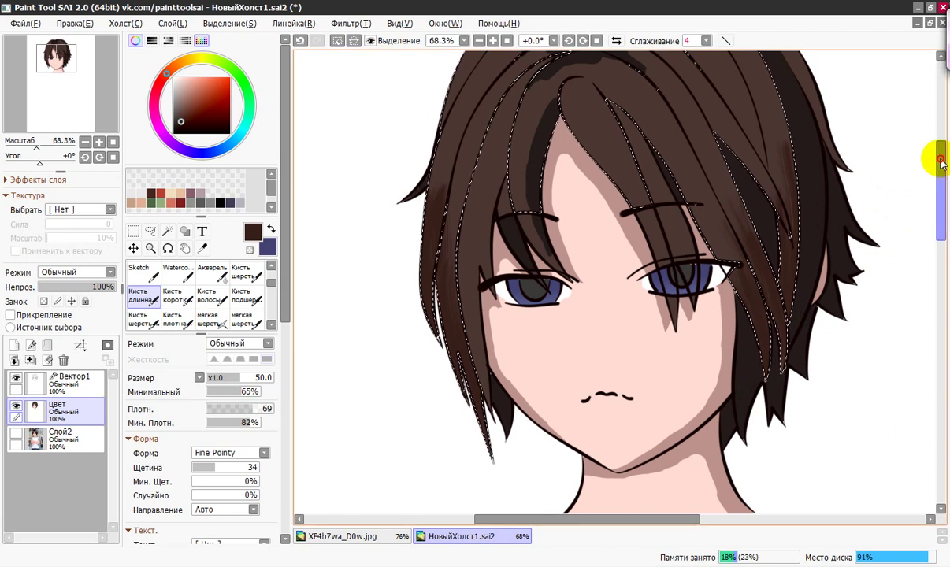
scroll(942, 161, "up", 3)
left_click(784, 281)
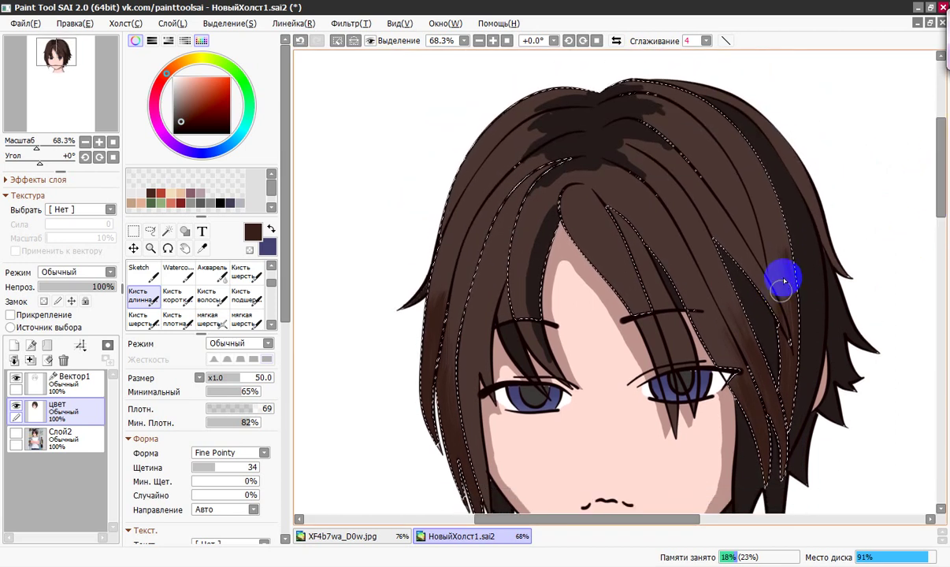
mouse_move(783, 281)
left_mouse_down()
mouse_move(773, 230)
mouse_move(722, 135)
mouse_move(714, 143)
mouse_move(701, 115)
mouse_move(643, 89)
mouse_move(730, 124)
mouse_move(680, 96)
left_mouse_up()
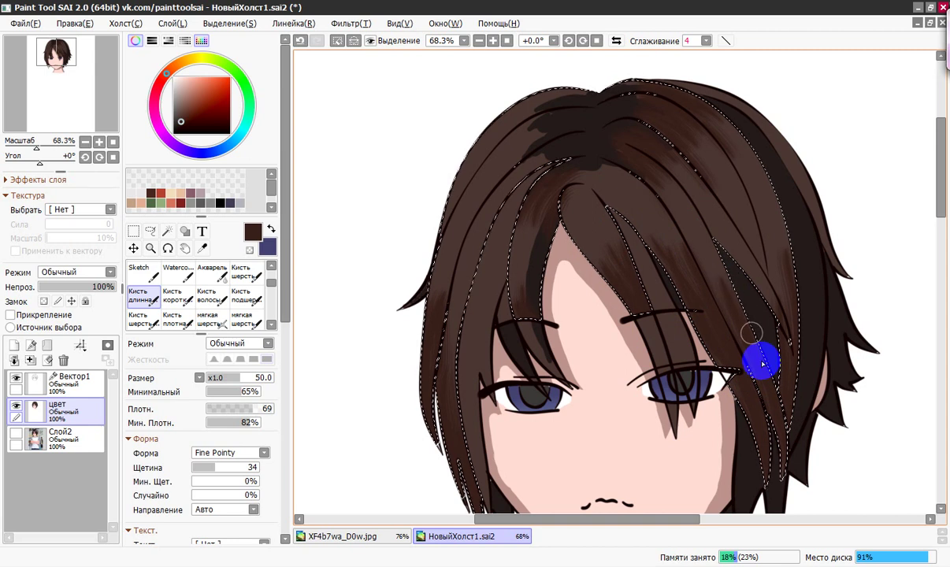
Deepen the shading of the long strands beside the viewer's-right eye with darker and warmer reddish-brown strokes
left_click(184, 124)
left_click_drag(729, 432, 755, 452)
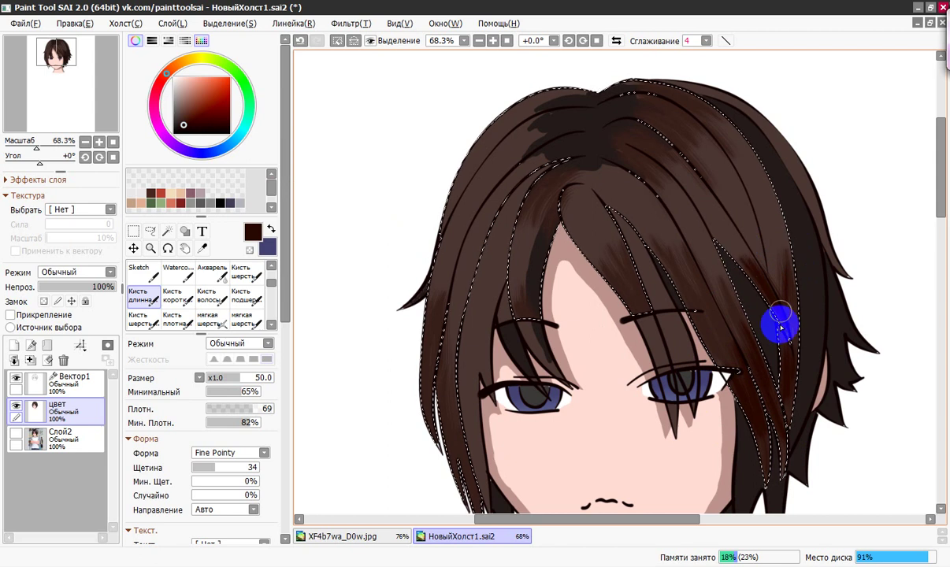
left_click(185, 119)
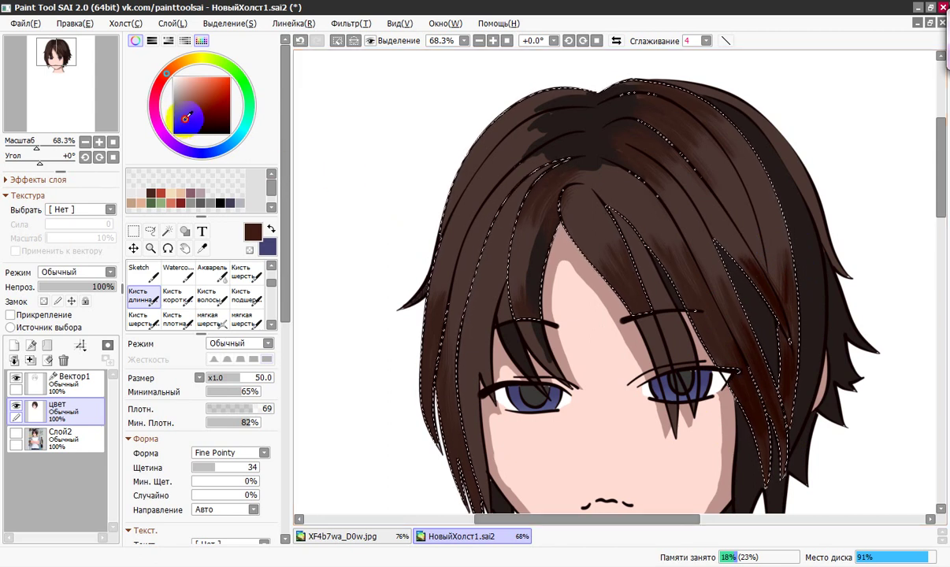
left_click(570, 266)
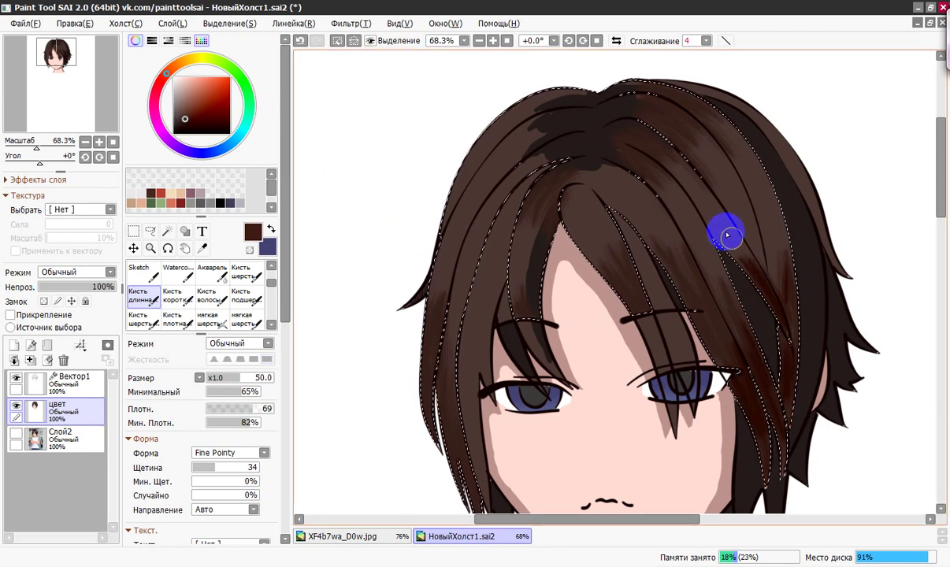
left_click_drag(739, 251, 766, 285)
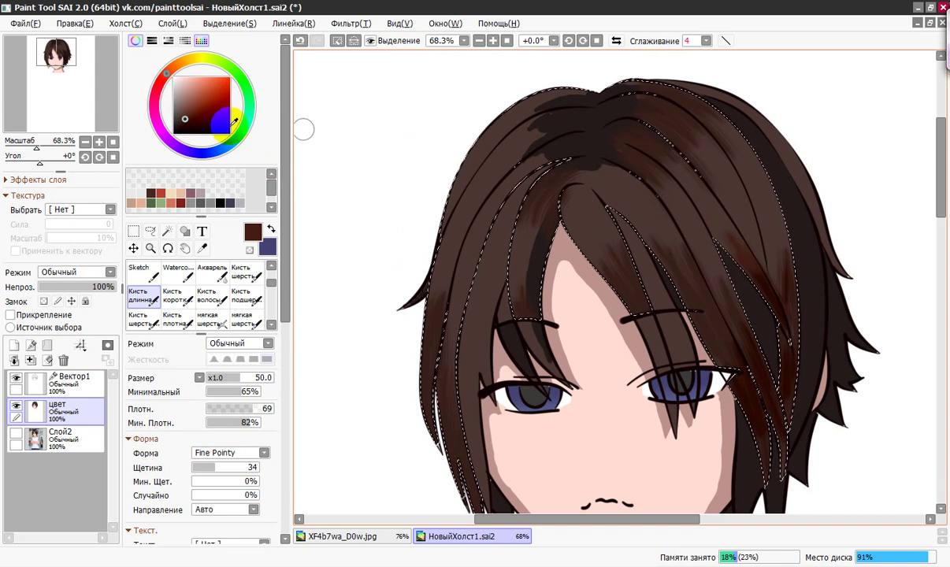
Soften the streaks above the viewer's-right strands with a muted brown, and repaint their shading in a warm reddish brown
left_click_drag(188, 120, 180, 116)
left_click_drag(765, 291, 760, 259)
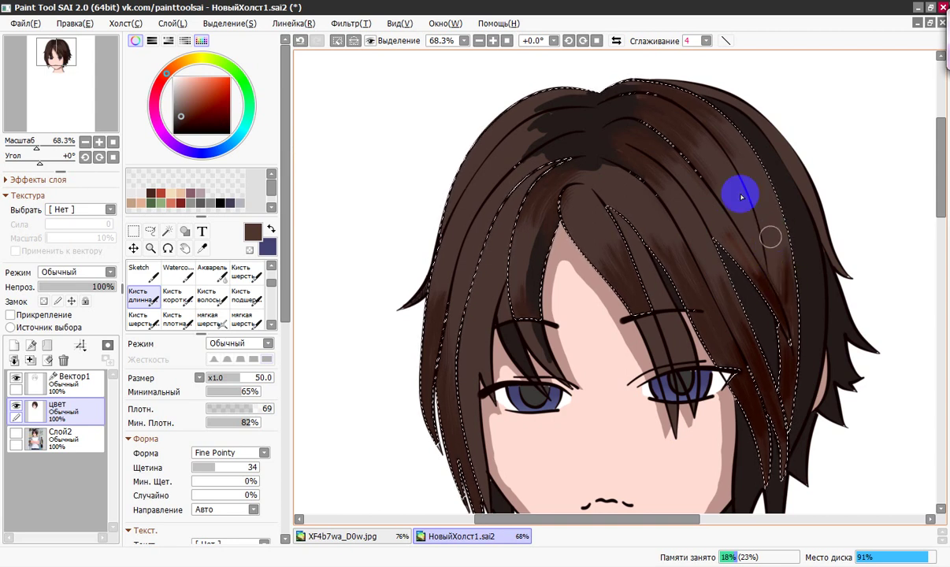
left_click(184, 118)
left_click(789, 269)
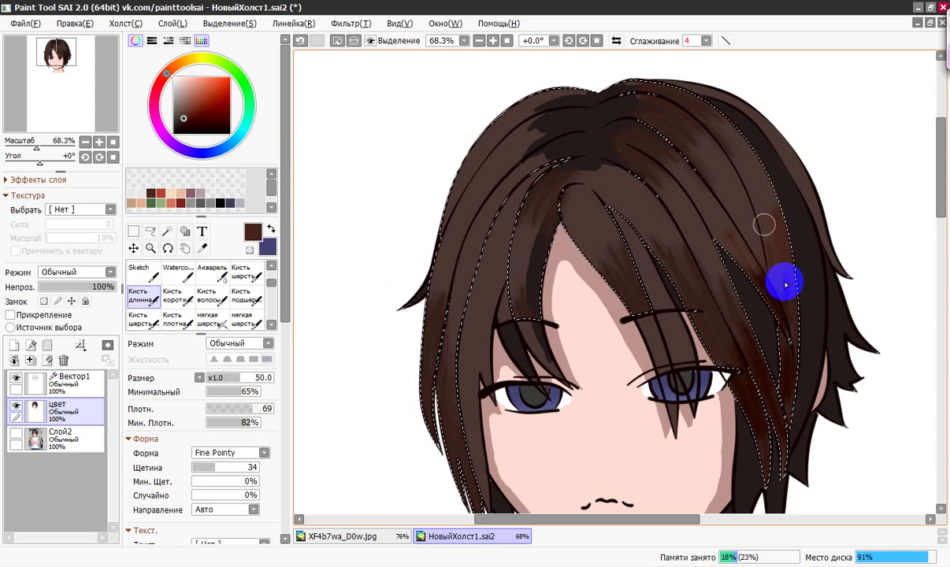
mouse_move(785, 285)
left_mouse_down()
mouse_move(825, 281)
mouse_move(789, 250)
mouse_move(671, 300)
left_mouse_up()
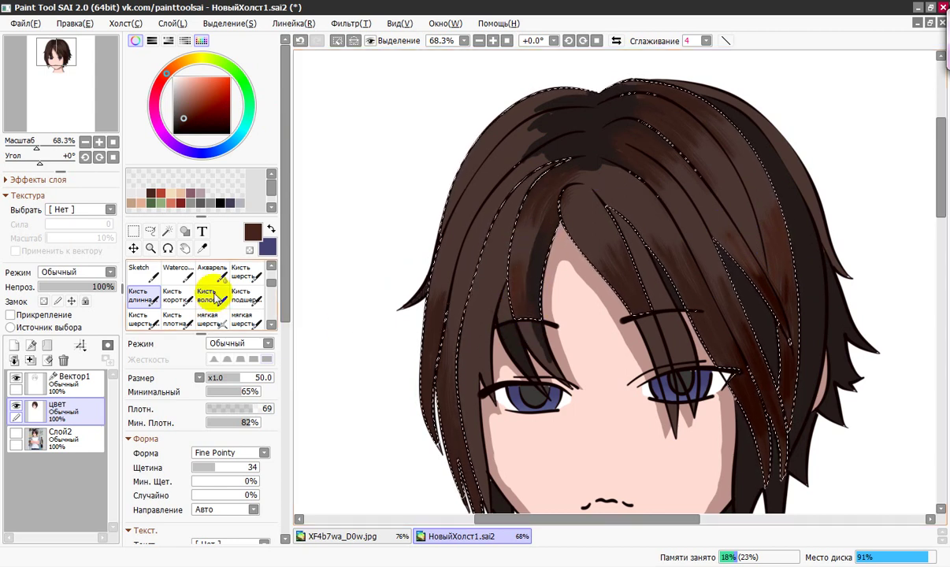
Sample the dark brown from the viewer's-left side strand and brush shading streaks over the viewer's-left bangs and crown with the long-fur brush
left_click(201, 248)
left_click(445, 258)
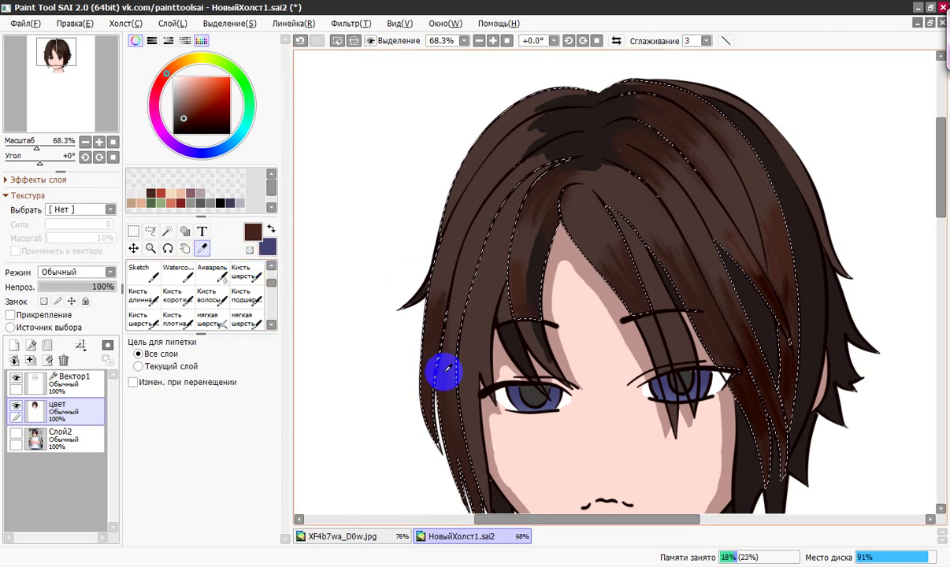
left_click(429, 352)
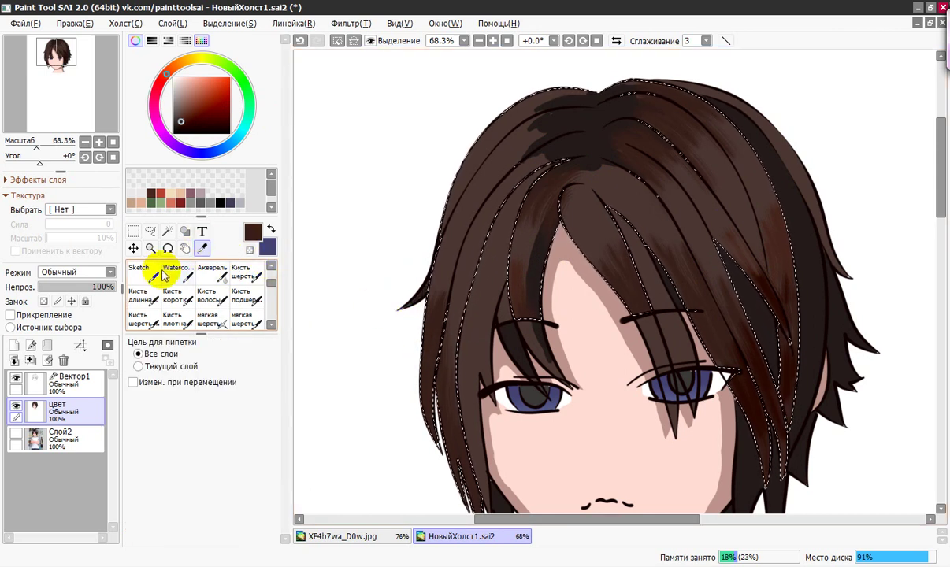
left_click(146, 298)
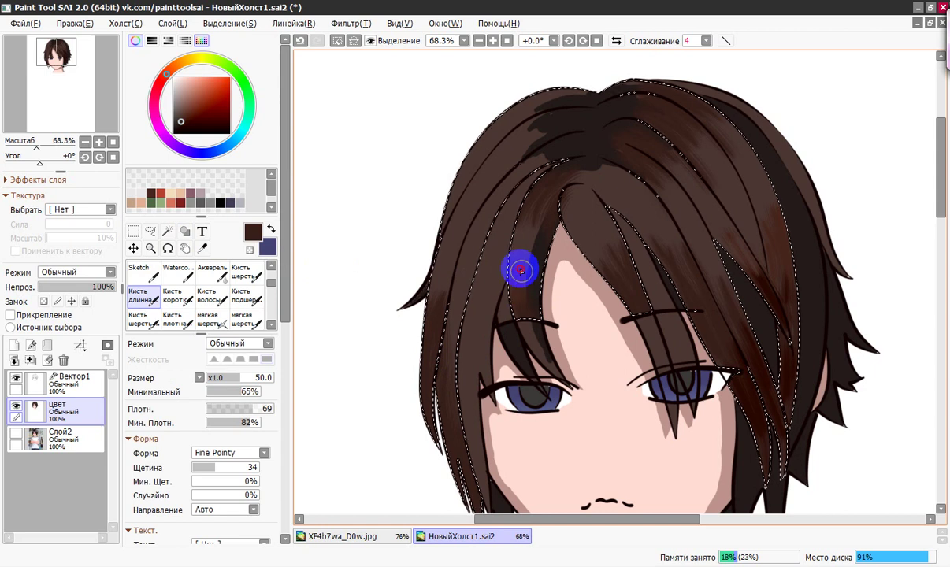
left_click_drag(519, 275, 540, 350)
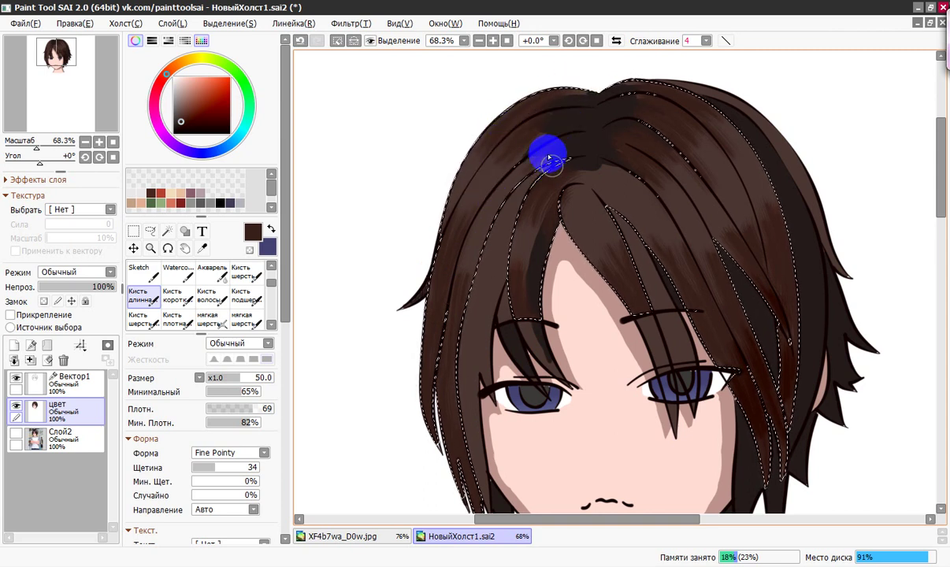
Brush lighter greyish-brown highlight streaks across the crown and upper bangs with the long-fur brush and clear the selection
left_click_drag(472, 280, 436, 319)
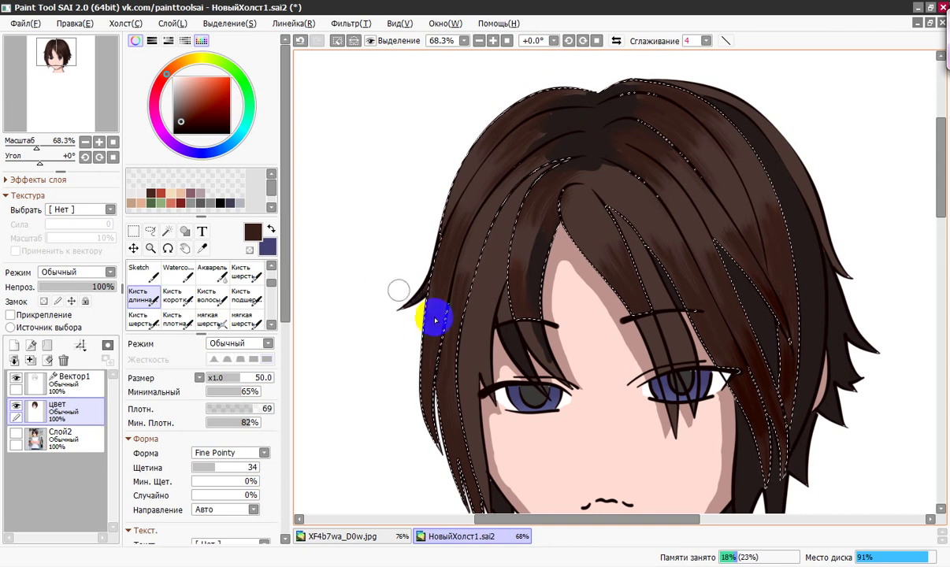
left_click(189, 107)
left_click_drag(191, 103, 179, 108)
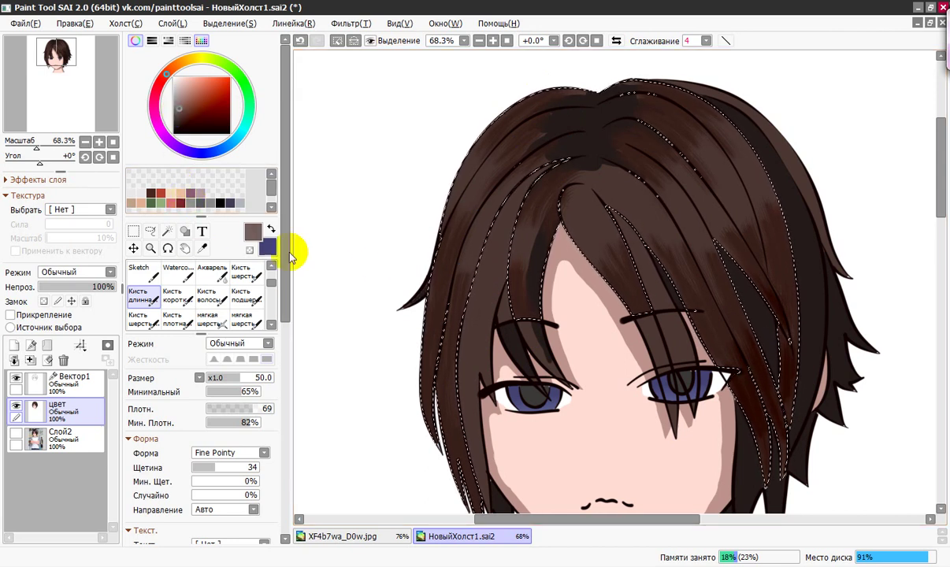
left_click(587, 218)
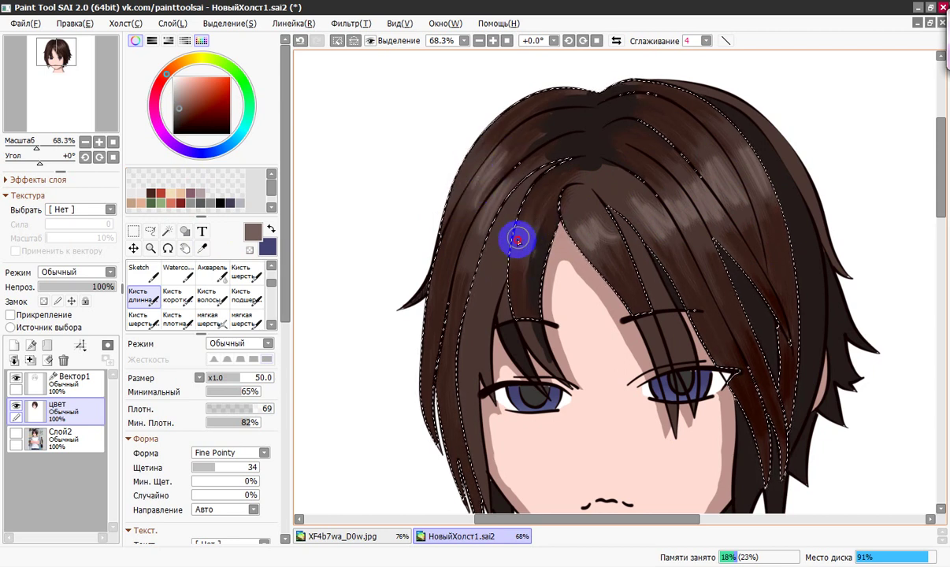
mouse_move(660, 219)
left_mouse_down()
mouse_move(616, 251)
mouse_move(666, 233)
left_mouse_up()
mouse_move(417, 340)
left_mouse_down()
mouse_move(437, 364)
mouse_move(441, 402)
left_mouse_up()
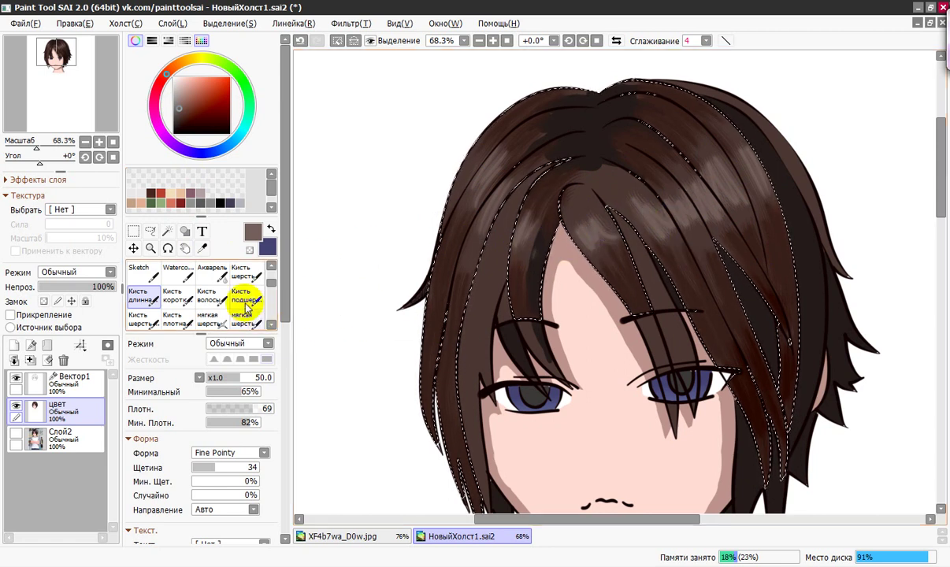
left_click(338, 43)
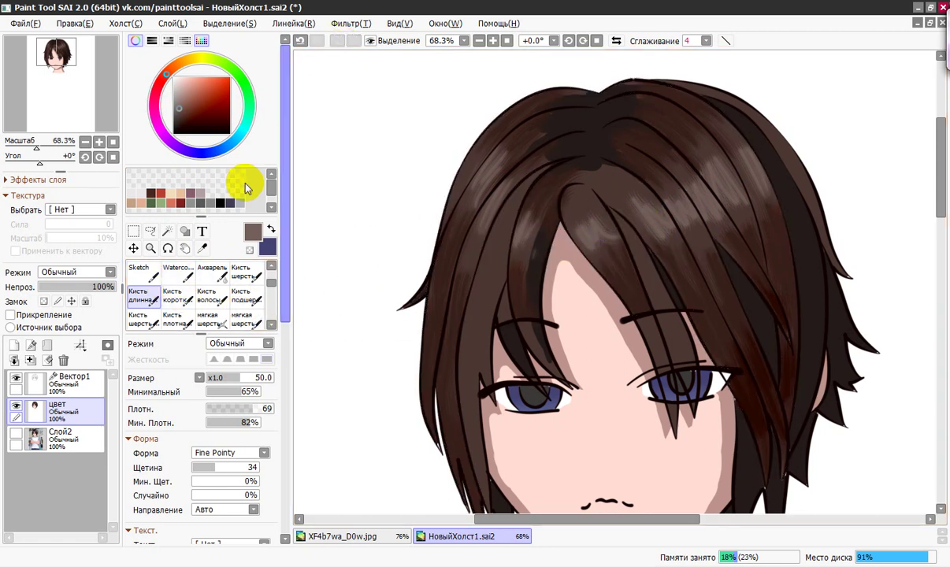
left_click_drag(37, 150, 36, 150)
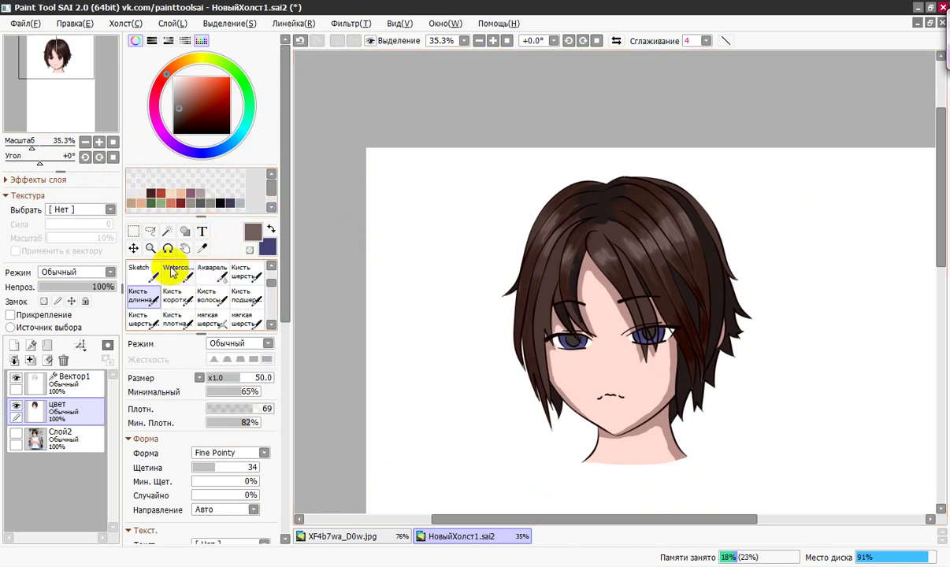
left_click(167, 230)
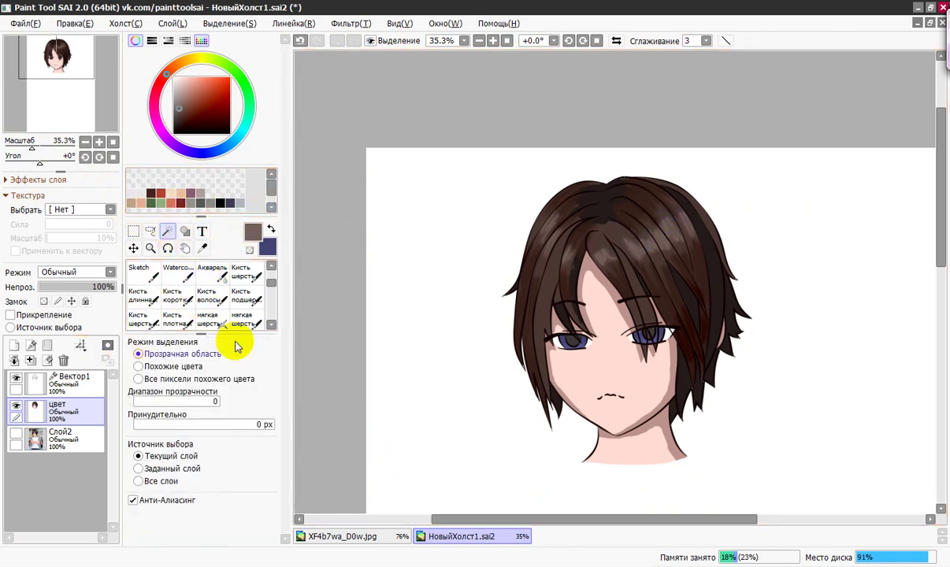
left_click(689, 213)
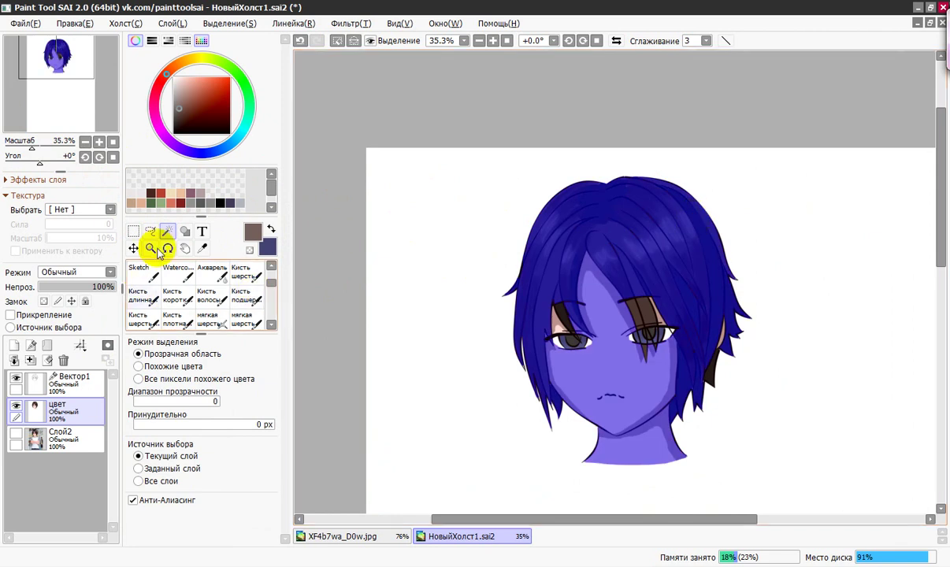
left_click(299, 40)
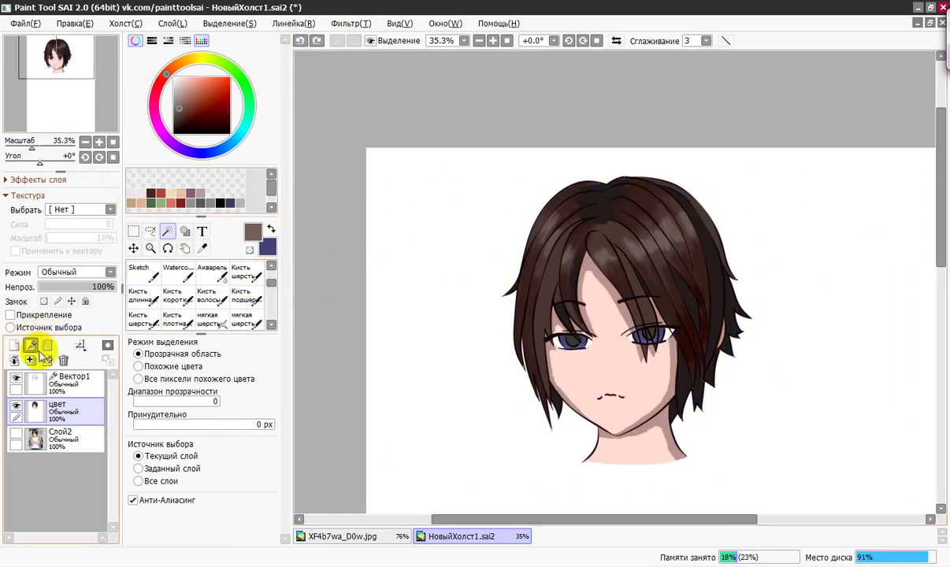
Using the outlines on the Вектор1 layer, select the unshaded strands along both sides of the head and over both eyes with the Magic Wand
left_click(67, 379)
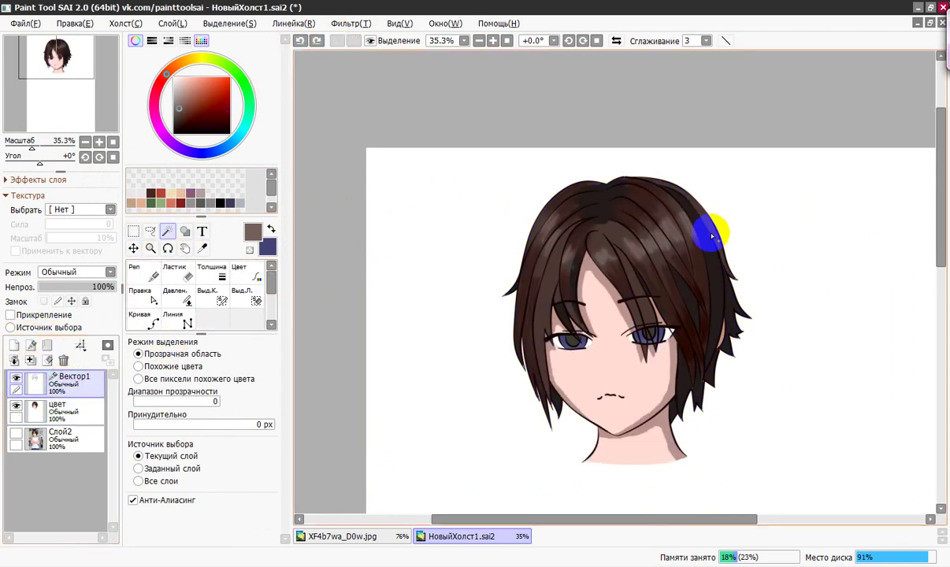
left_click_drag(665, 189, 713, 346)
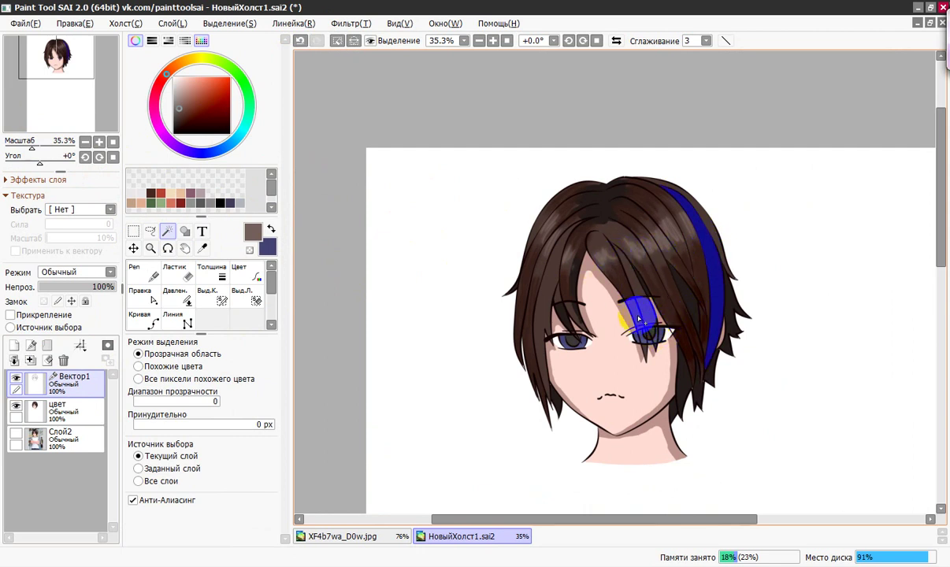
left_click(580, 321)
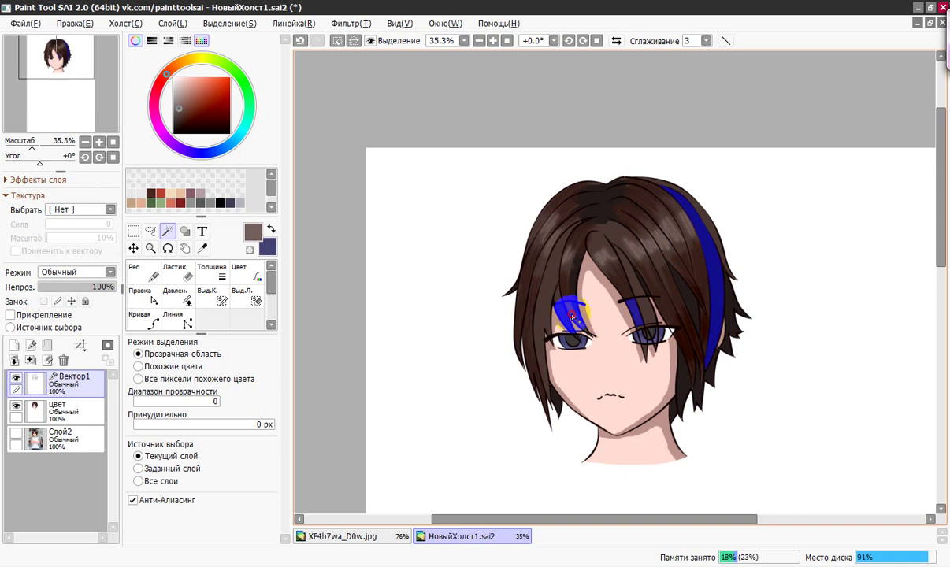
left_click(646, 353)
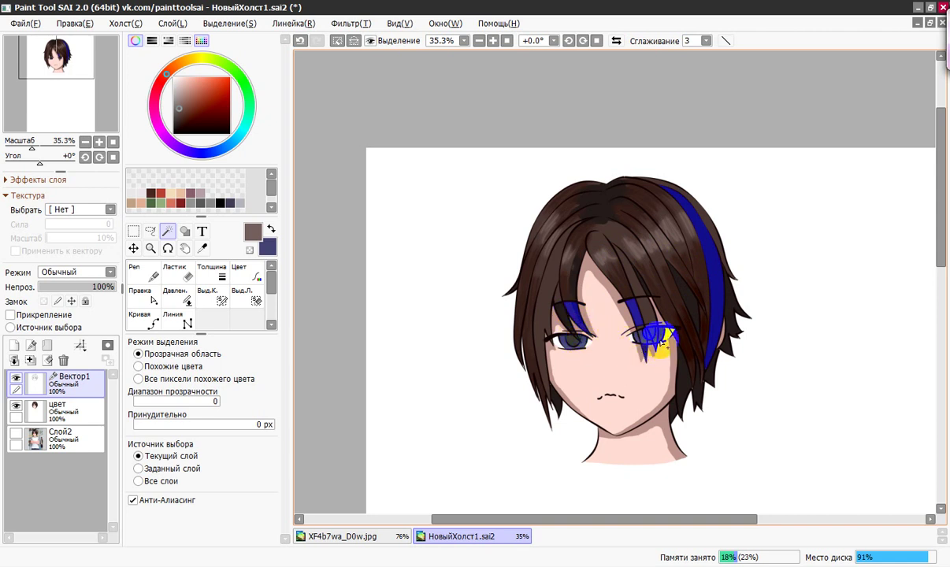
left_click(684, 370)
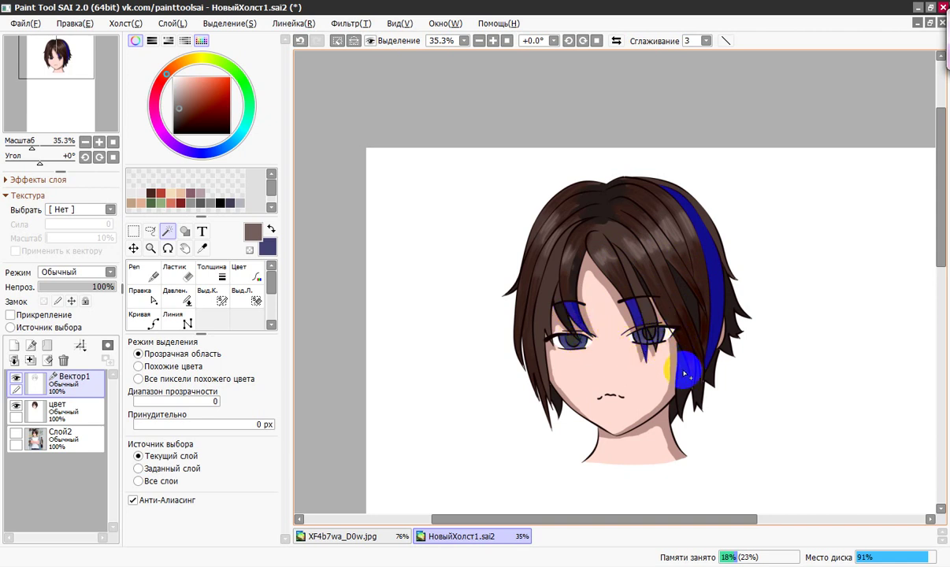
left_click(655, 329)
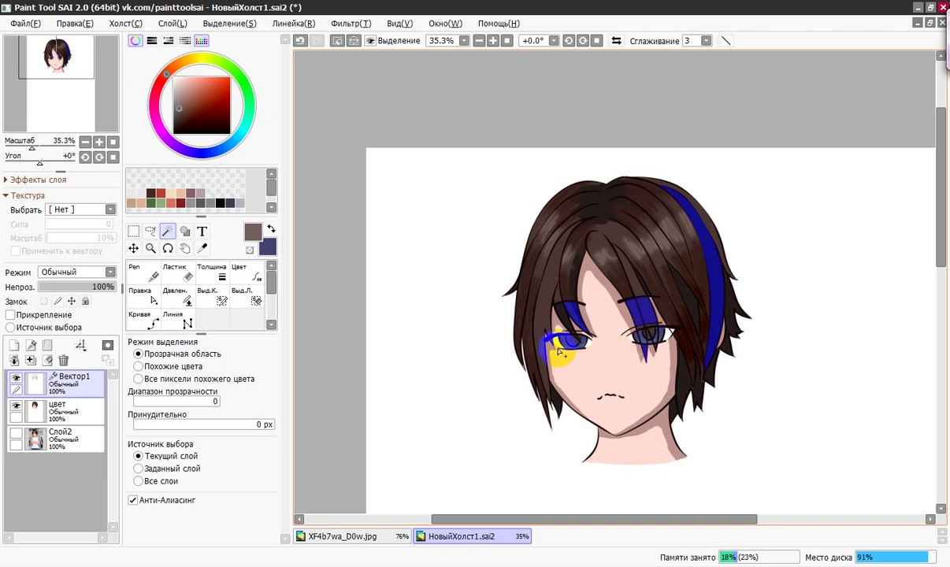
left_click_drag(552, 232, 556, 375)
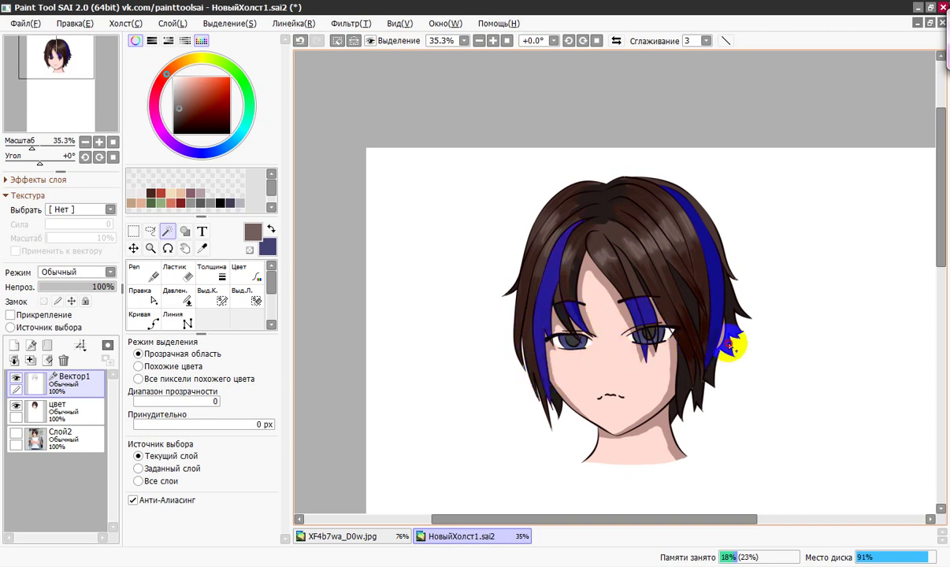
mouse_move(726, 297)
left_mouse_down()
mouse_move(719, 241)
mouse_move(713, 260)
left_mouse_up()
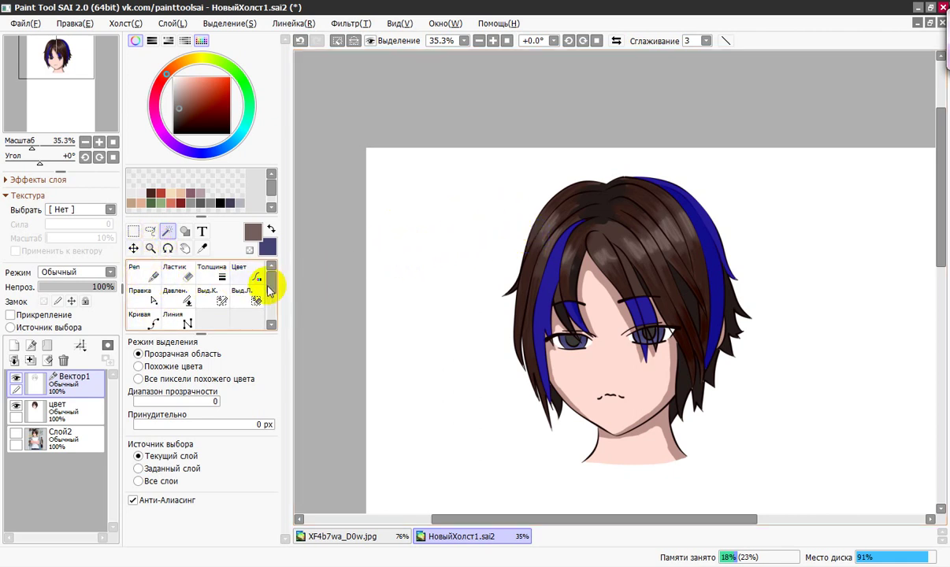
On the цвет layer, sample dark brown from the viewer's-left side hair and shade the selected strands with the long-fur brush
left_click(78, 412)
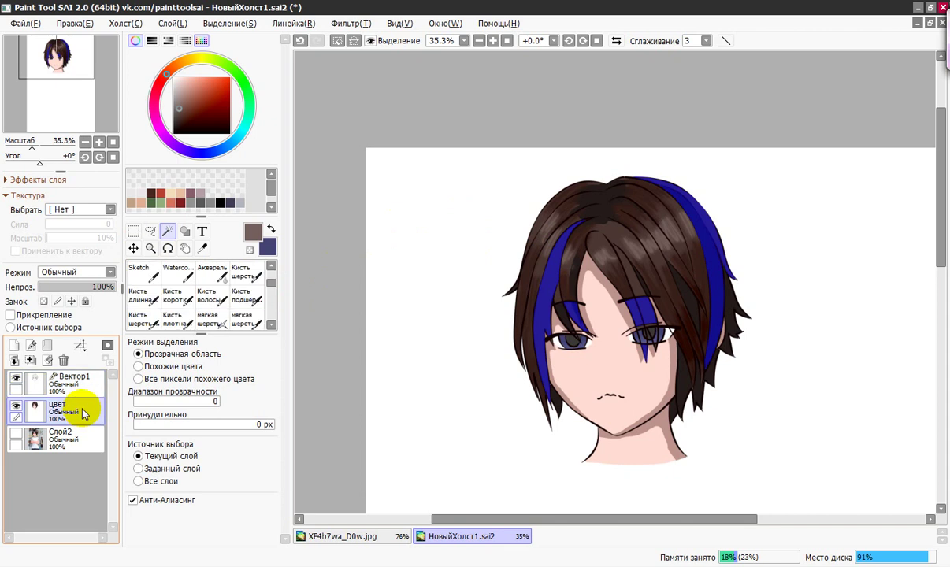
left_click(142, 295)
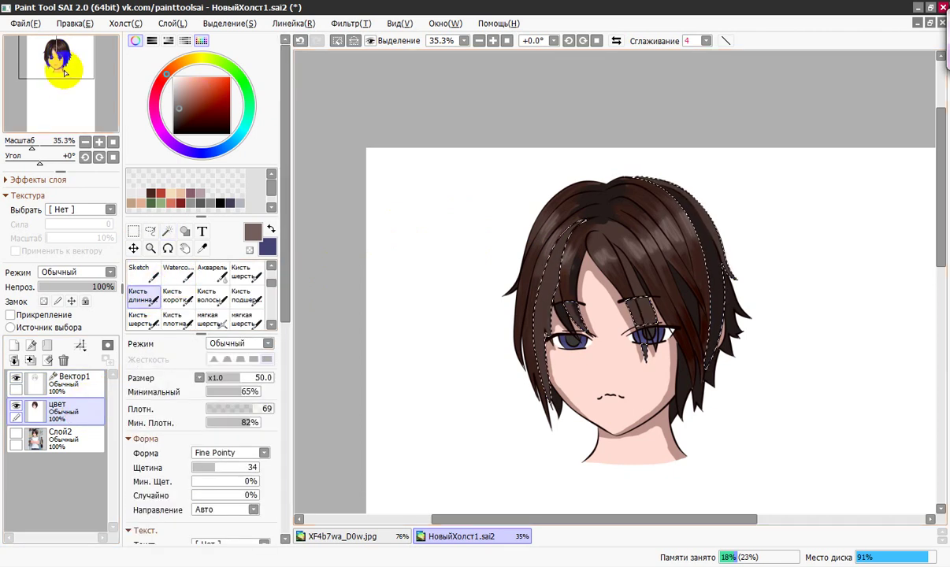
left_click(35, 145)
left_click(36, 146)
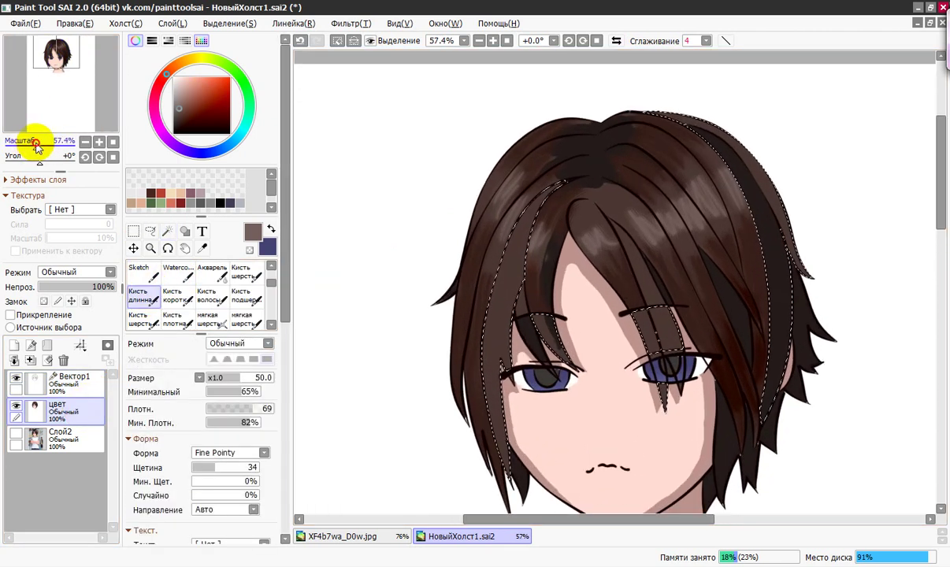
left_click(35, 146)
left_click_drag(51, 55, 53, 61)
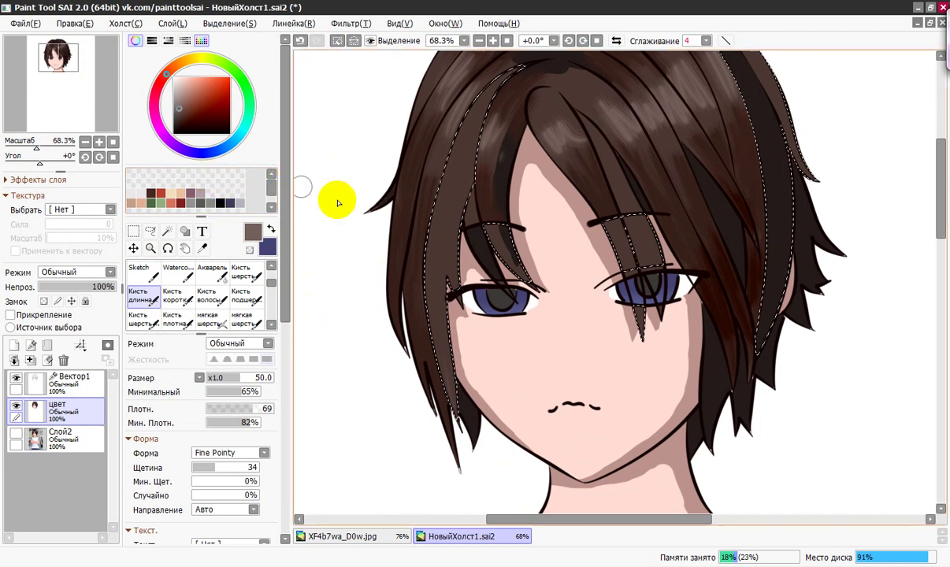
left_click(202, 249)
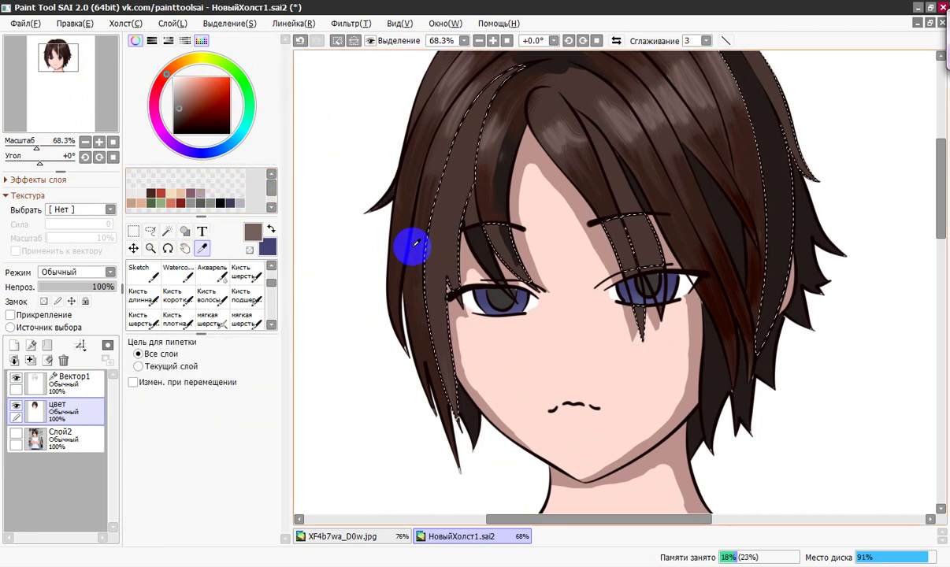
left_click(420, 214)
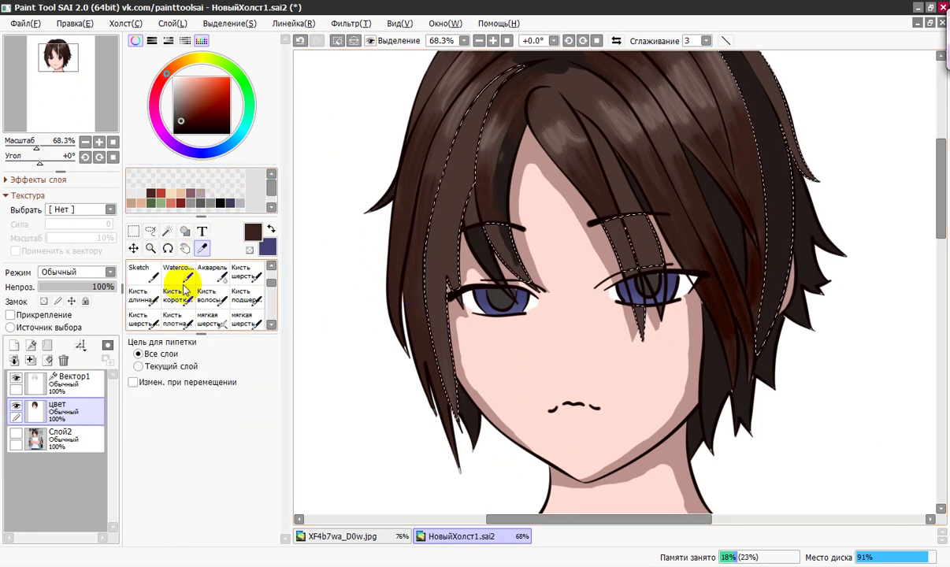
left_click(141, 296)
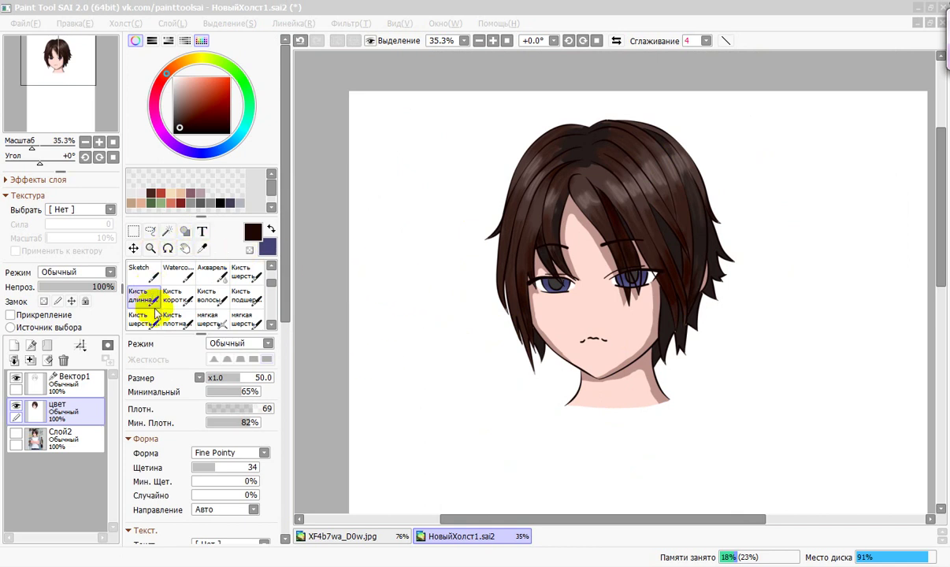
Set up the Pencil brush with black at size 20
left_click(268, 275)
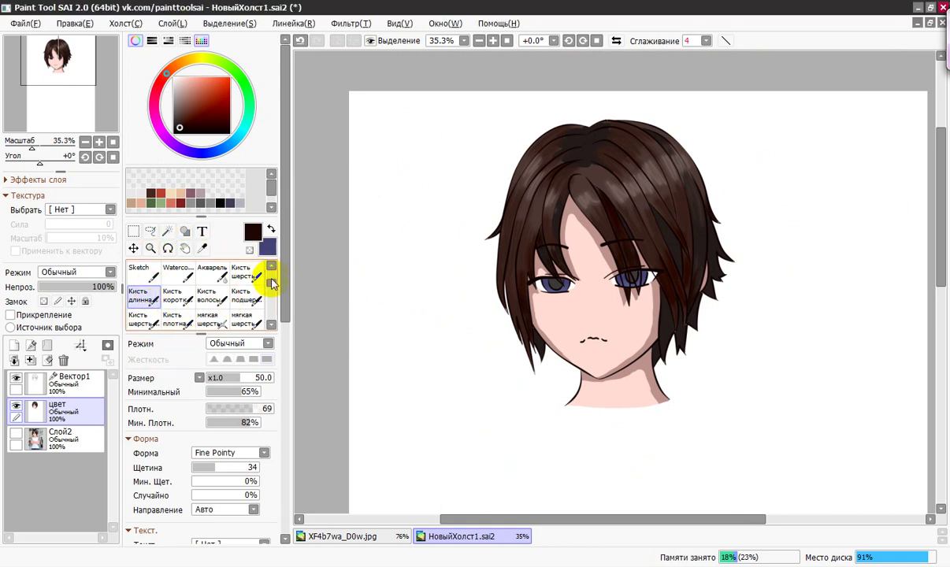
left_click_drag(270, 282, 261, 260)
left_click(141, 271)
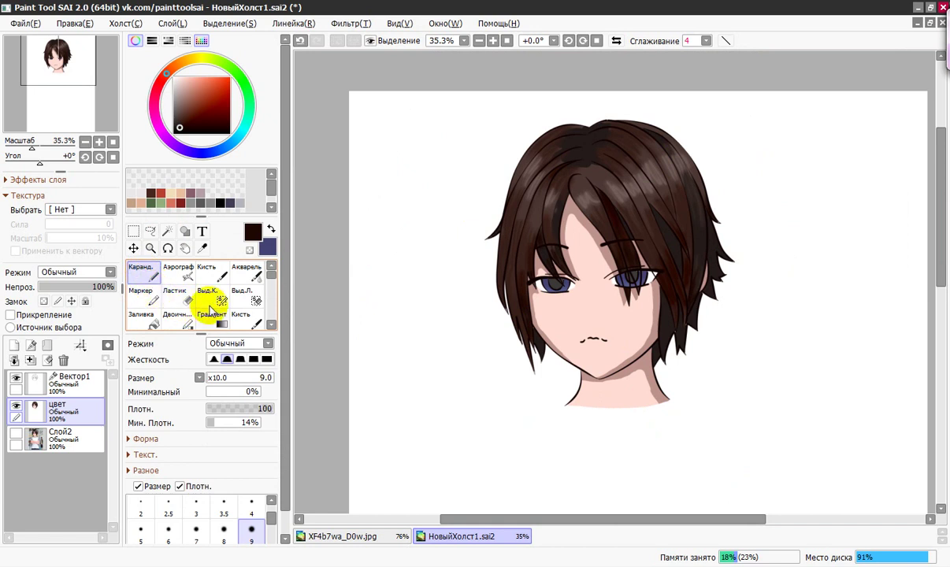
left_click(227, 132)
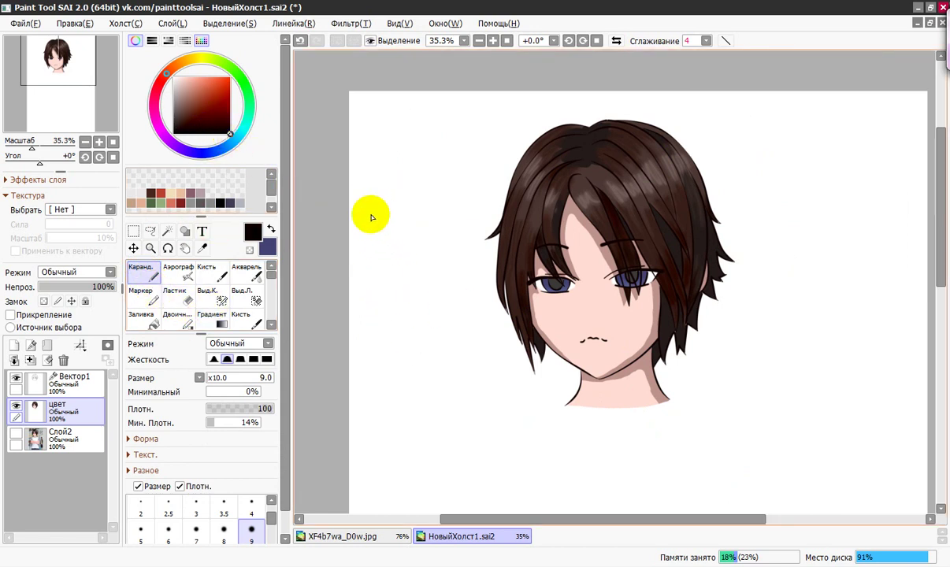
scroll(268, 516, "down", 1)
left_click(252, 517)
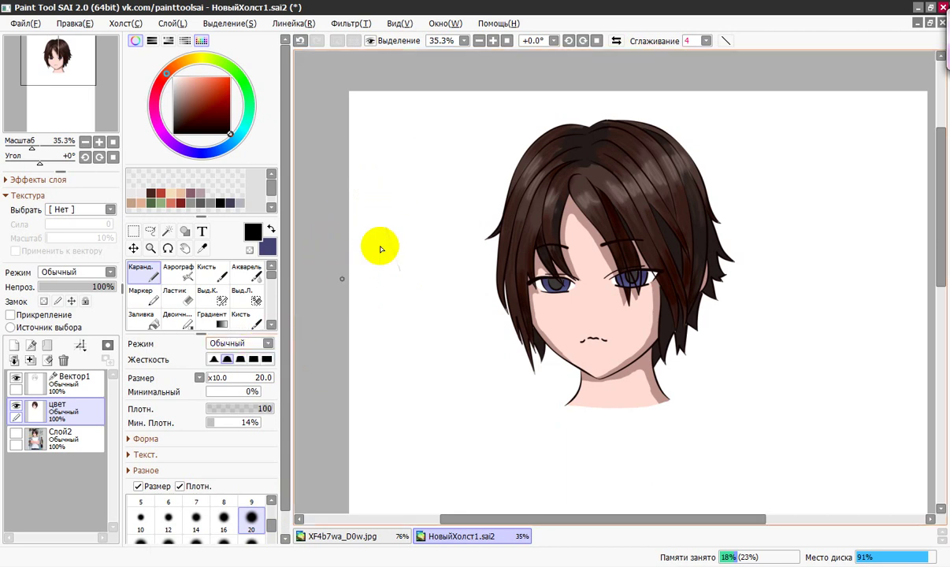
Handwrite "Вот и всё" in three slanted lines on the empty canvas beside the viewer's-left side of the head
left_click_drag(393, 276, 377, 238)
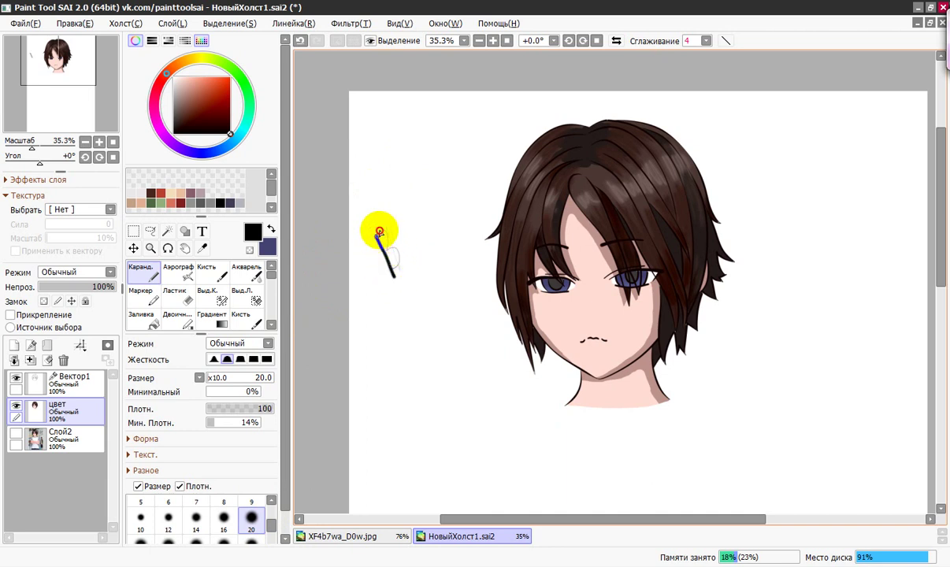
left_click_drag(395, 264, 404, 238)
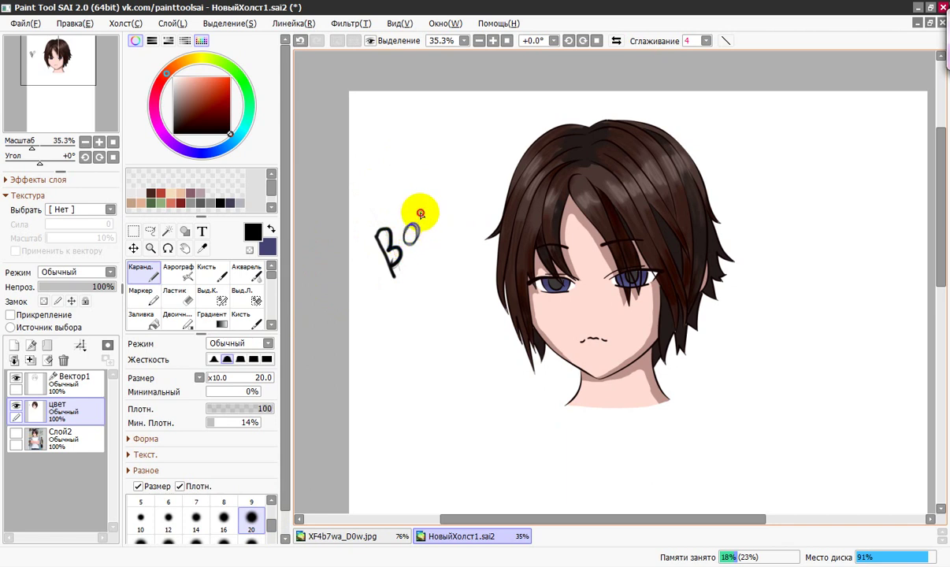
left_click_drag(421, 213, 446, 214)
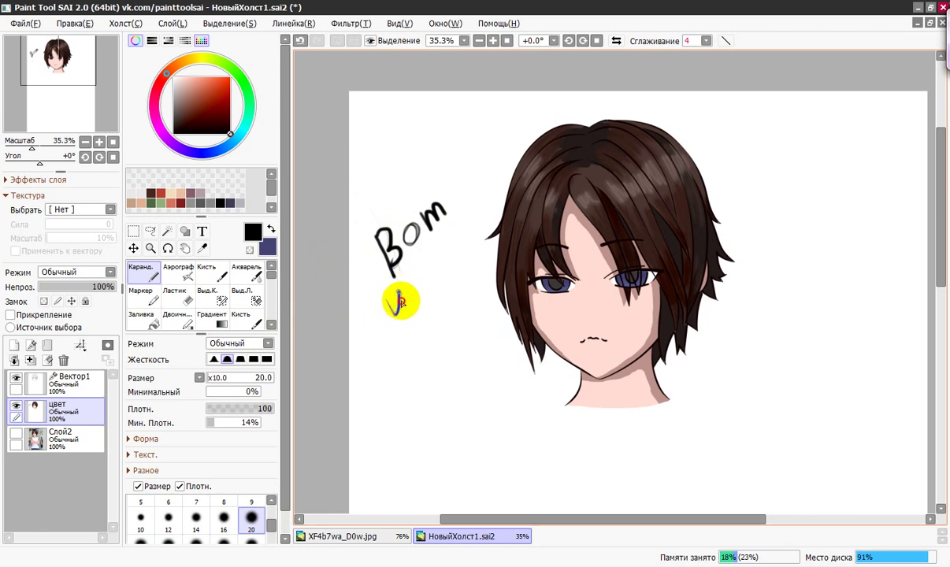
left_click_drag(388, 302, 391, 305)
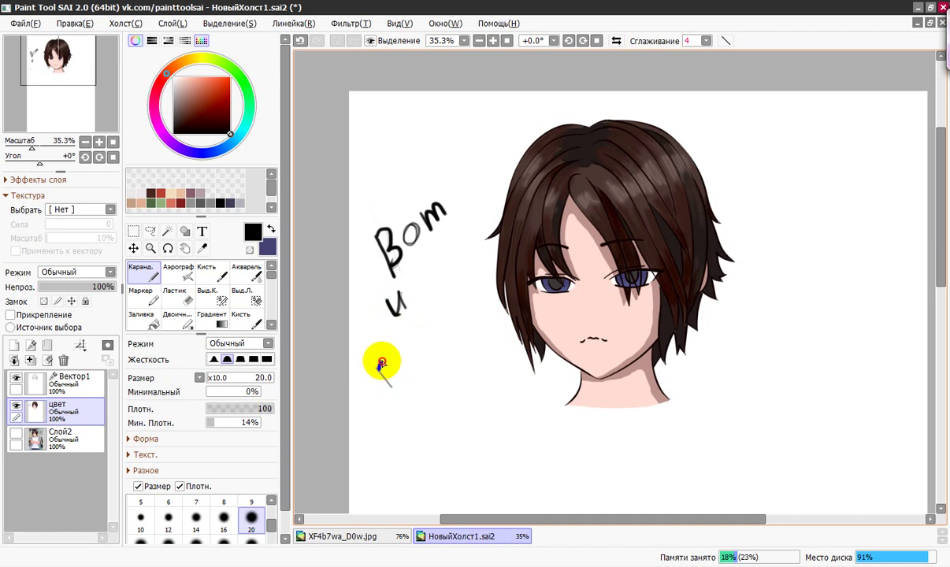
mouse_move(381, 363)
left_mouse_down()
mouse_move(400, 379)
mouse_move(393, 389)
mouse_move(421, 359)
mouse_move(409, 367)
mouse_move(399, 357)
mouse_move(415, 338)
mouse_move(427, 352)
mouse_move(437, 341)
mouse_move(414, 327)
left_mouse_up()
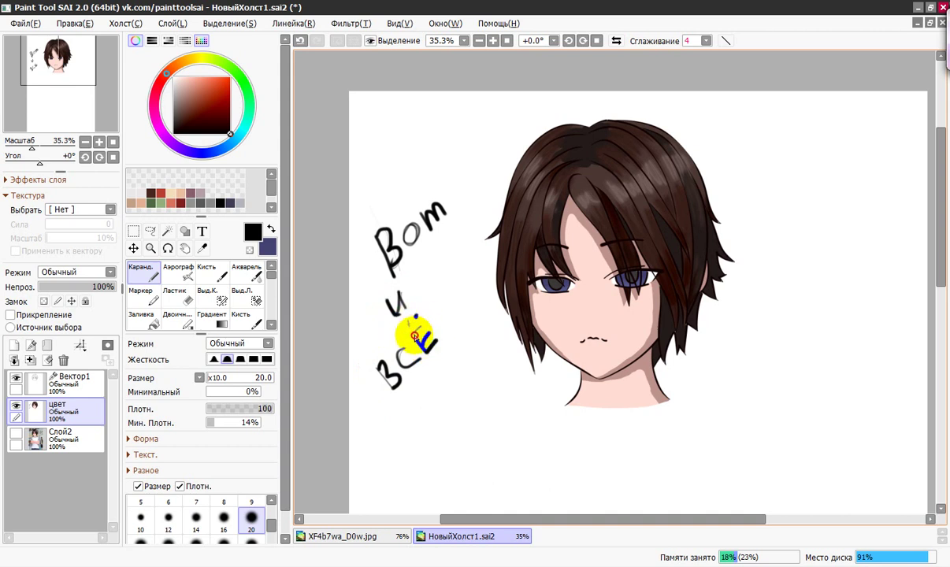
left_click_drag(410, 334, 413, 331)
mouse_move(385, 360)
left_mouse_down()
mouse_move(377, 379)
mouse_move(380, 370)
mouse_move(395, 400)
left_mouse_up()
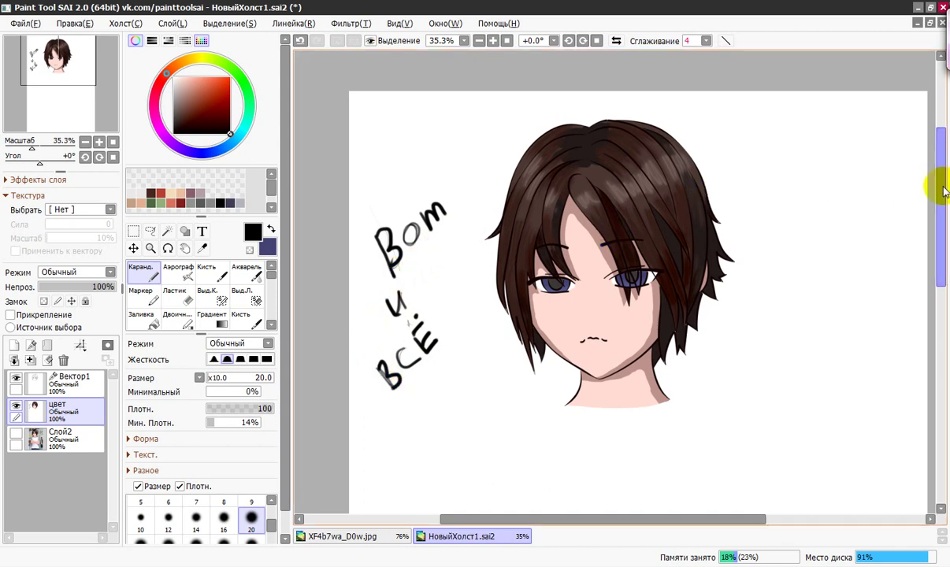
left_click_drag(940, 182, 940, 213)
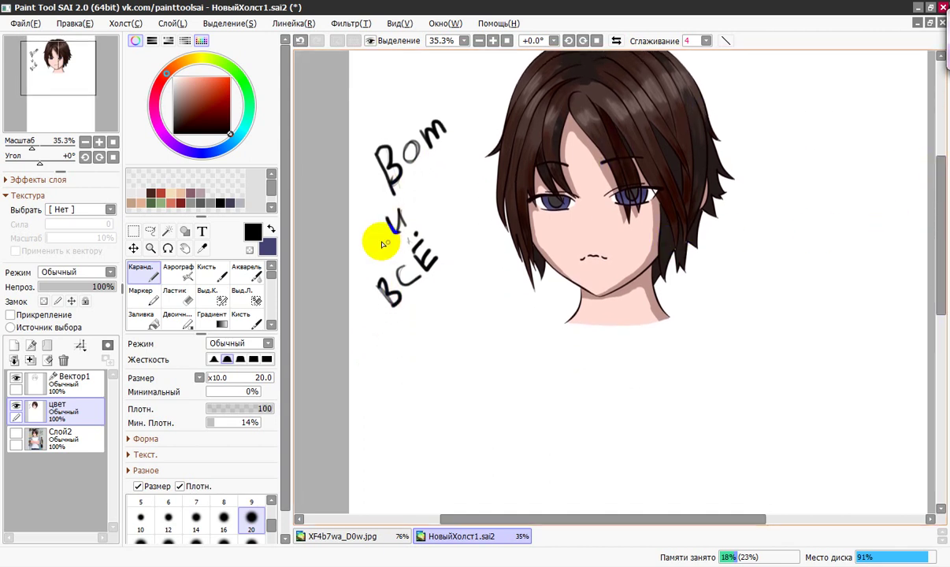